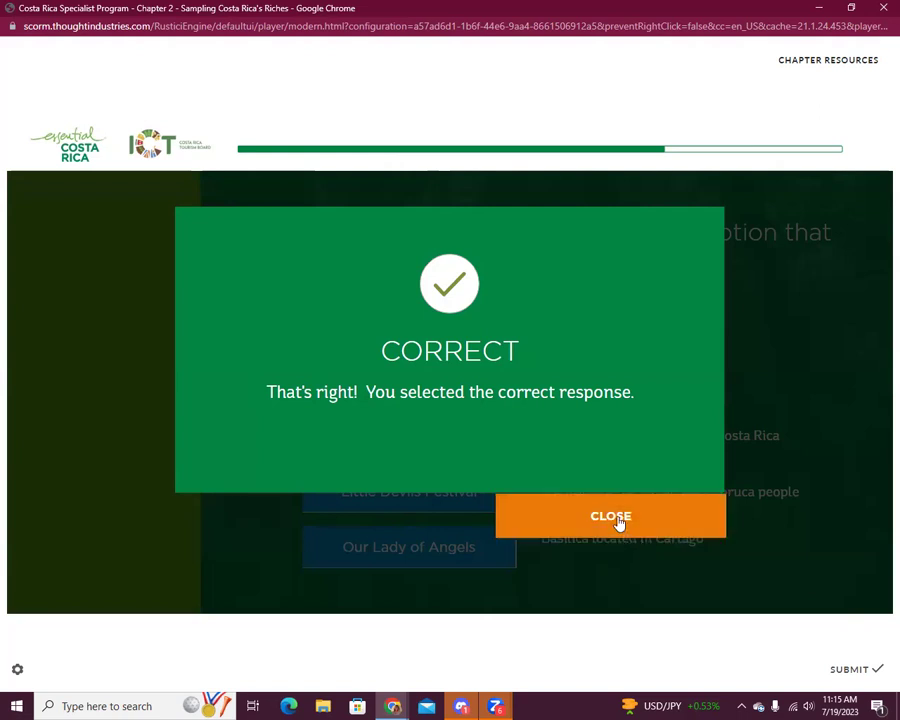
- Leave the completed Culture and Gastronomy section for the chapter's main menu and open the Romance/Weddings topic
click(619, 523)
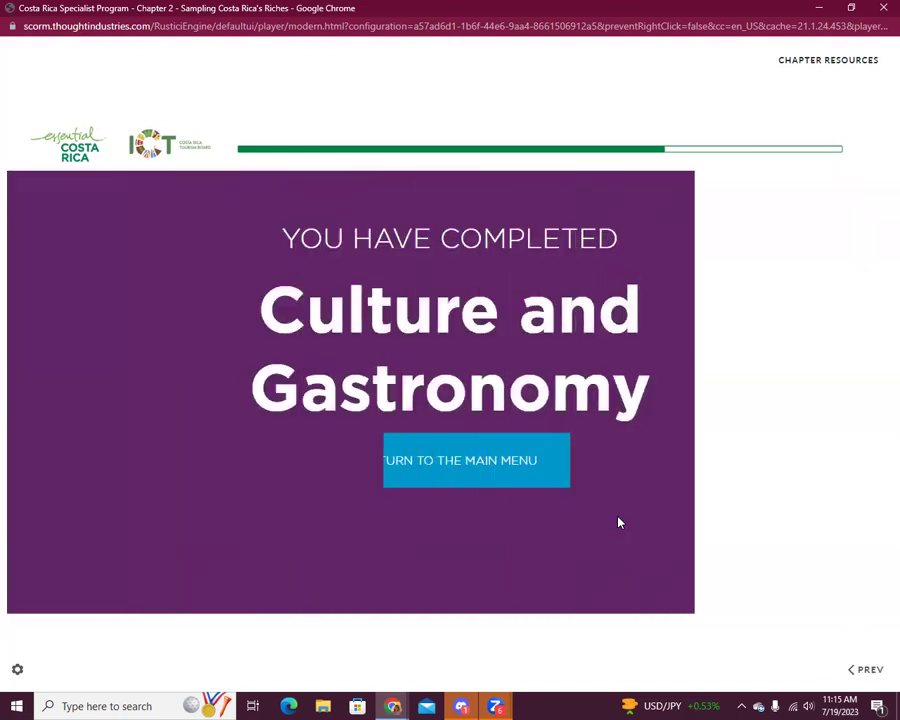
click(421, 474)
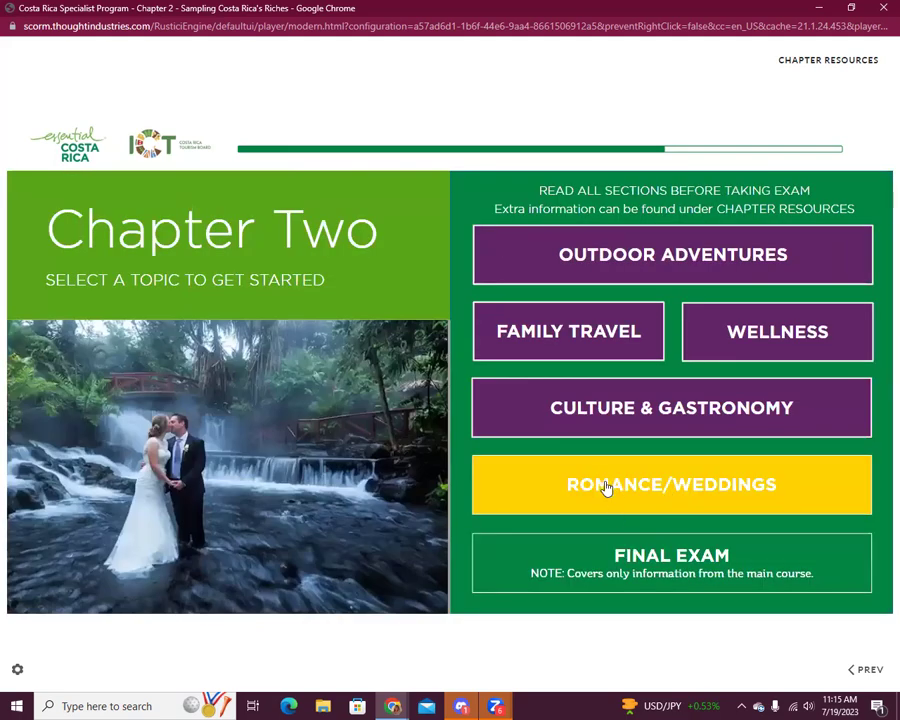
click(658, 488)
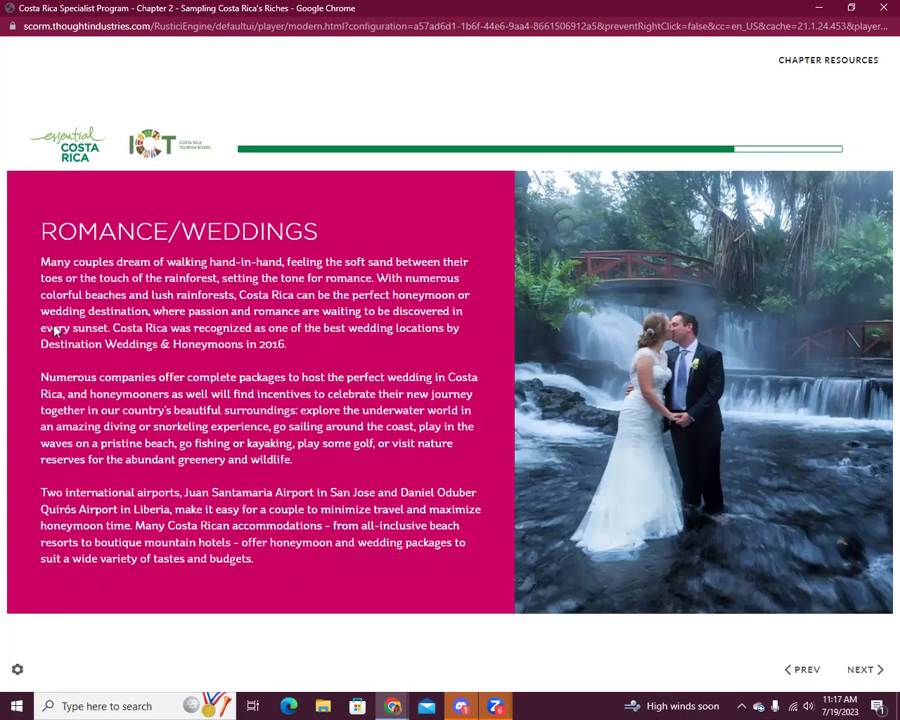
- Answer True to the Romance/Weddings pop quiz about the 2016 wedding location recognition and return to the chapter's main menu
click(874, 672)
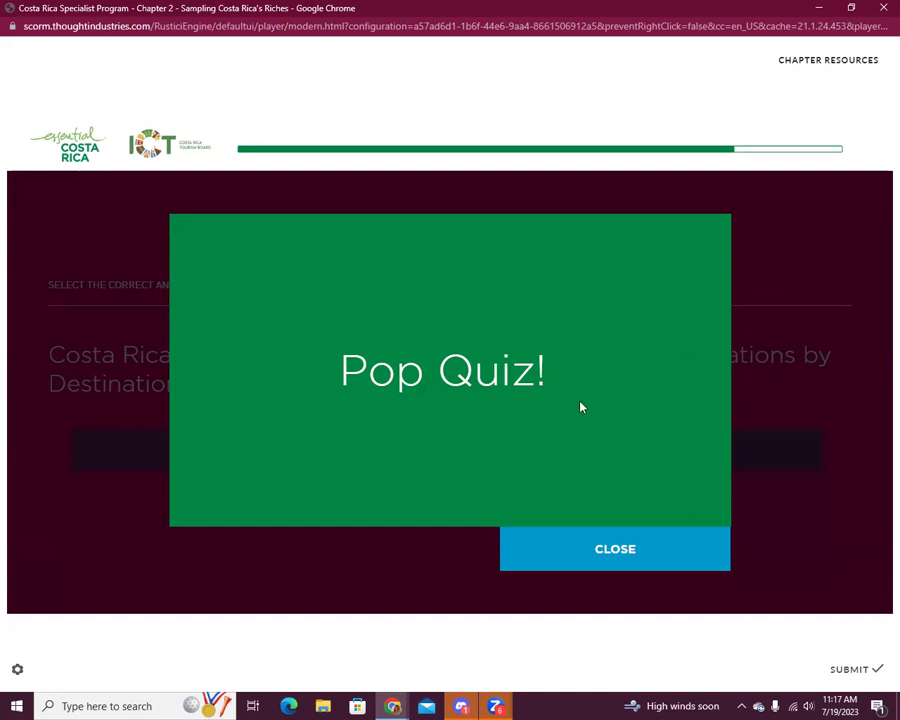
click(615, 551)
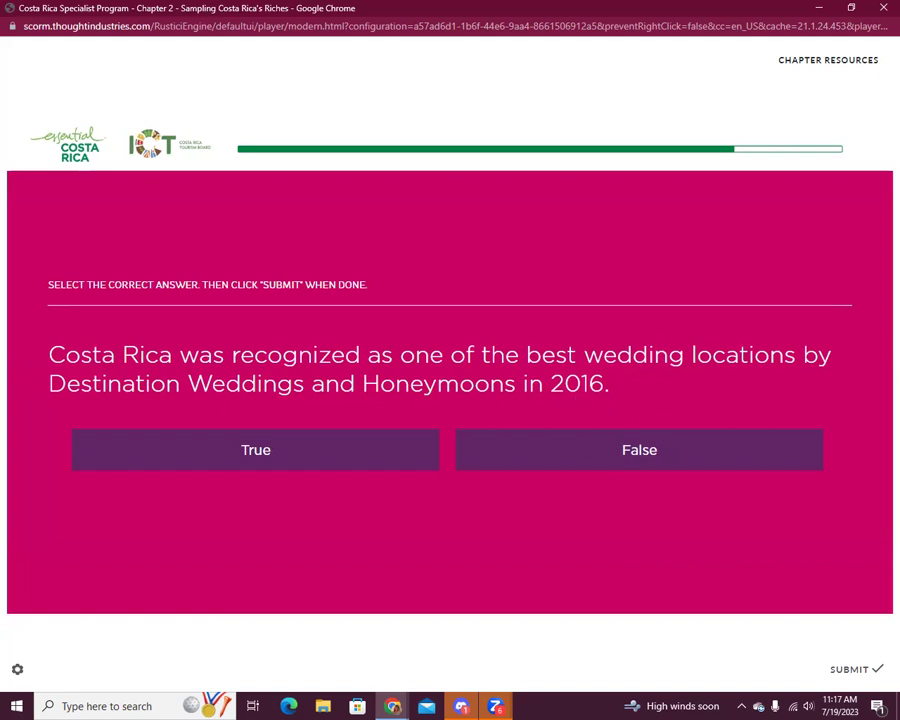
click(337, 463)
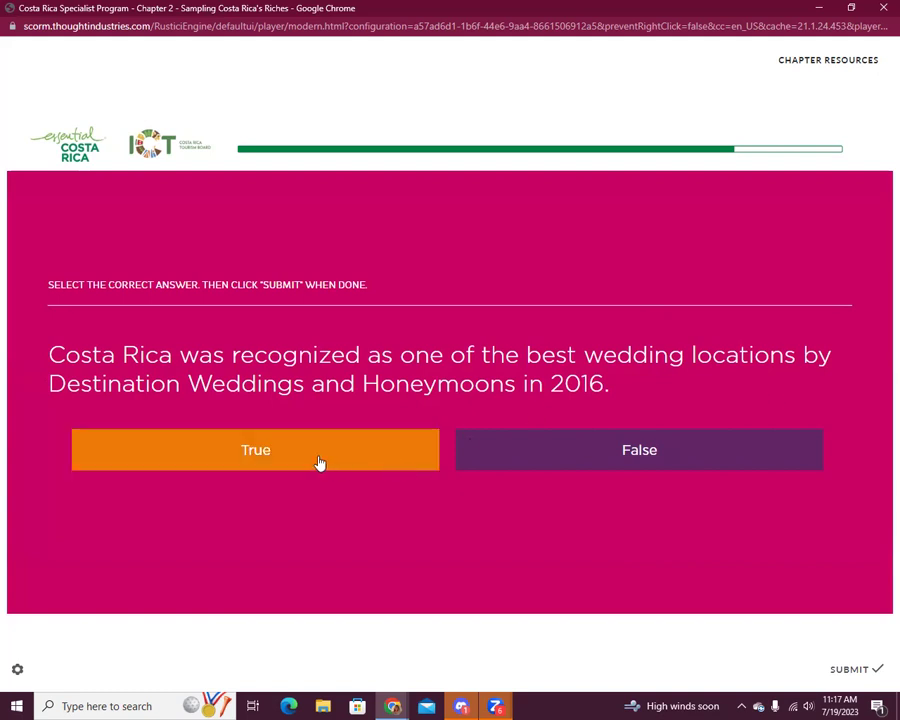
click(858, 672)
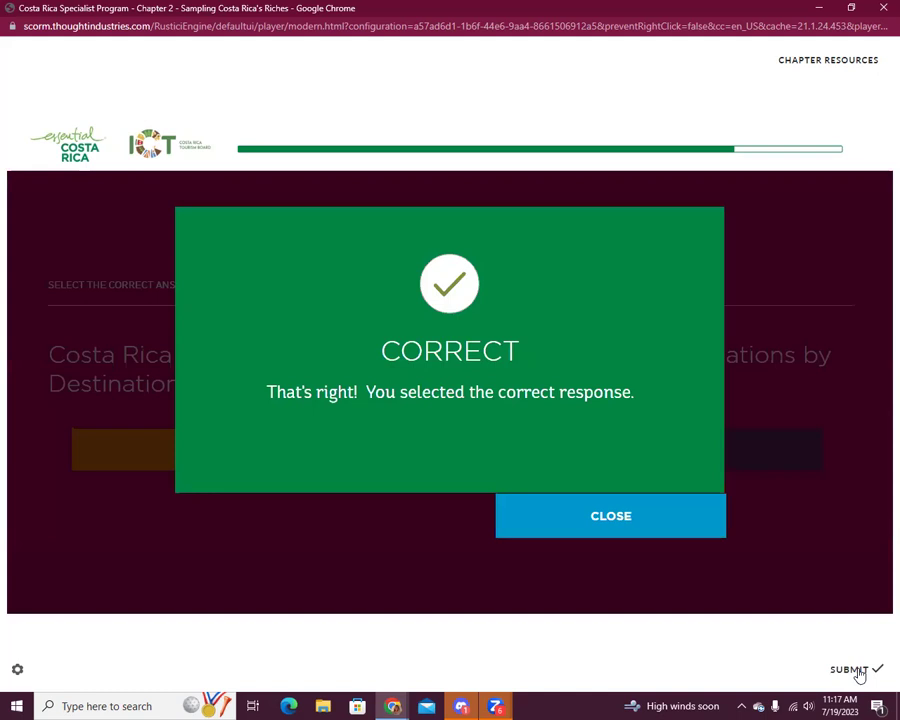
click(606, 515)
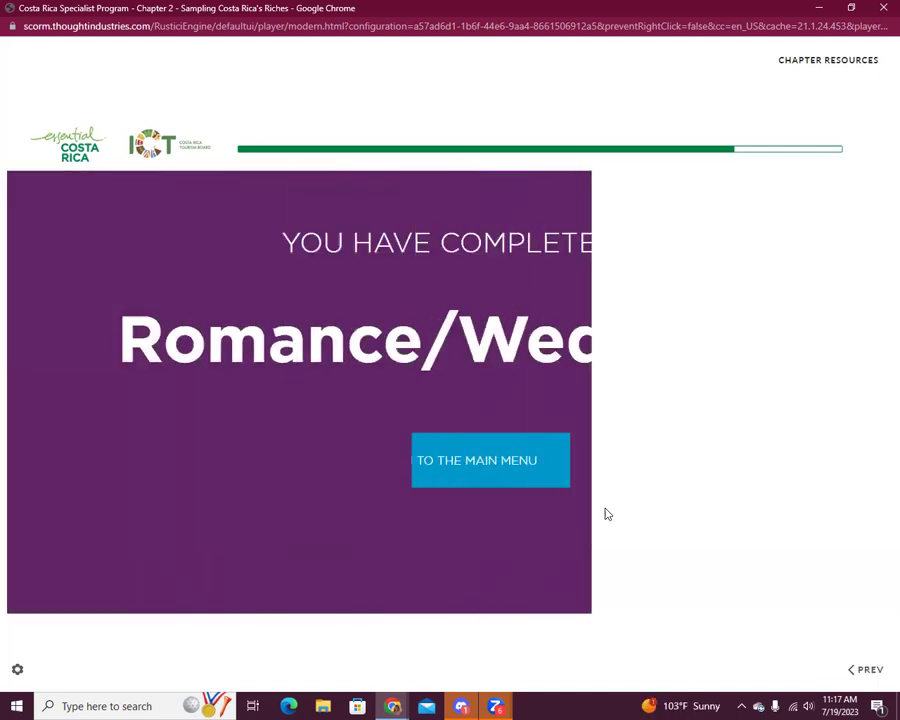
click(424, 458)
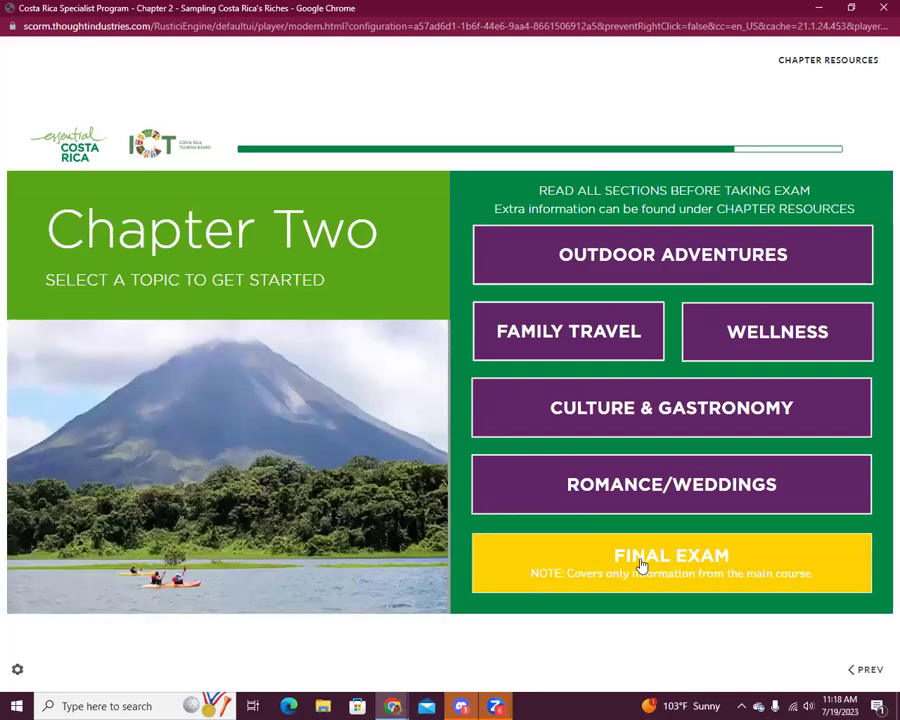
- Start the final exam and submit All of the above for the weddings question and True for the surfing question
click(641, 566)
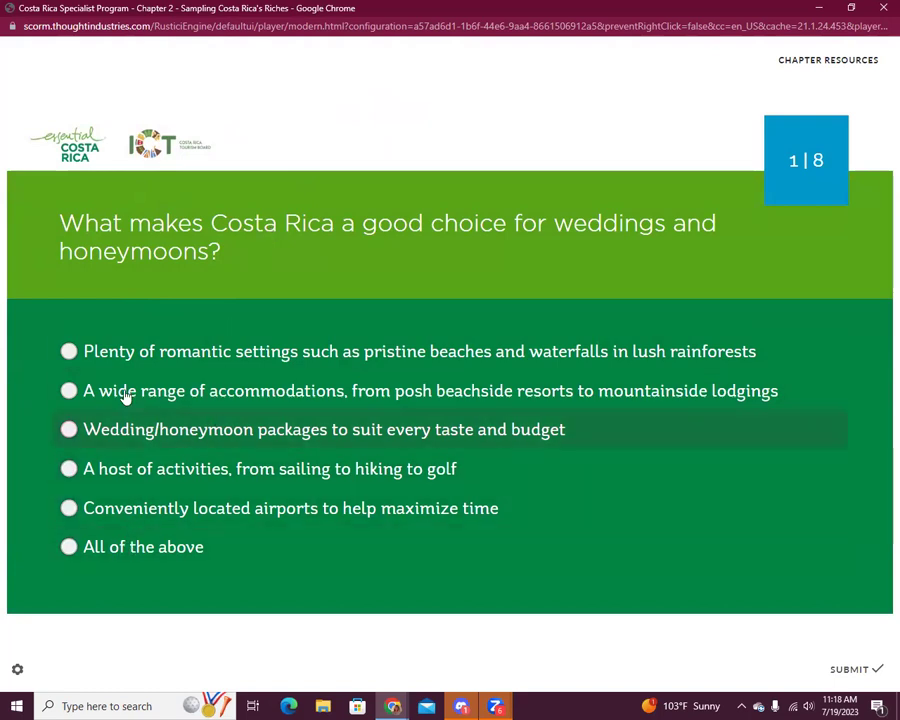
click(68, 545)
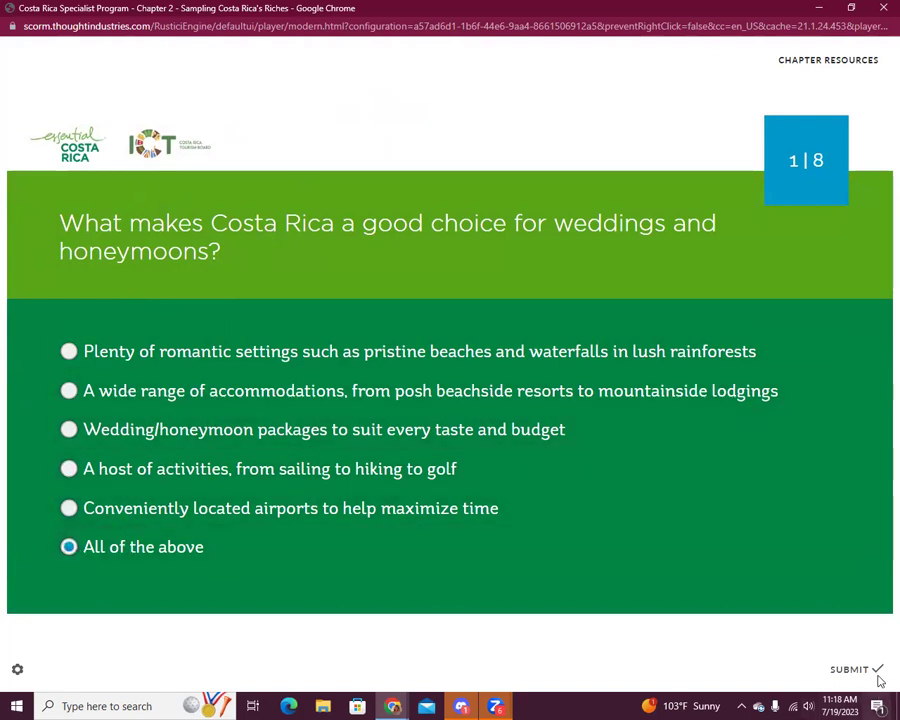
click(847, 676)
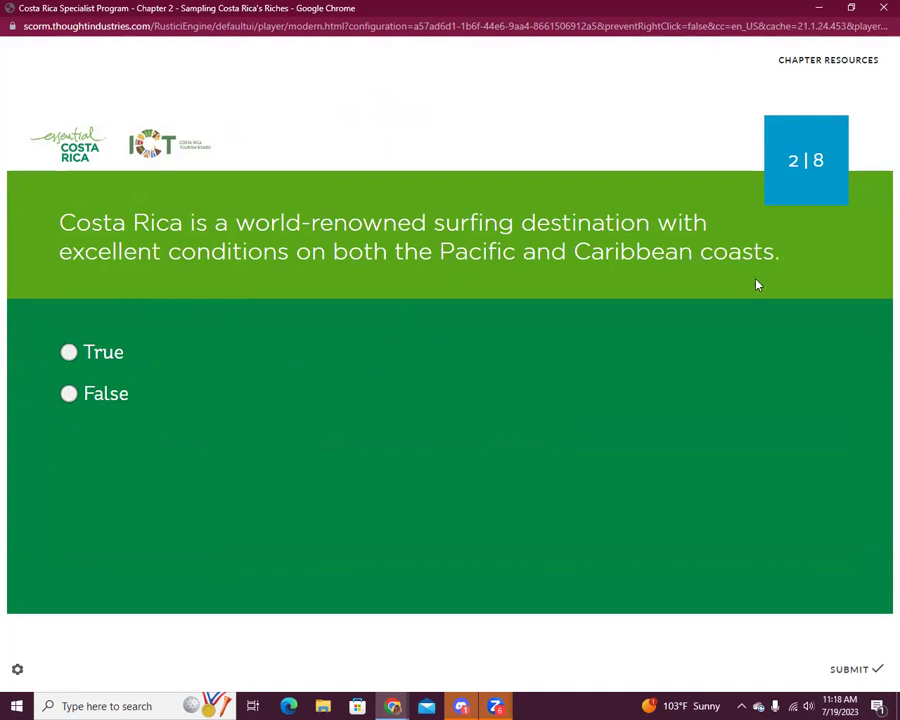
click(69, 354)
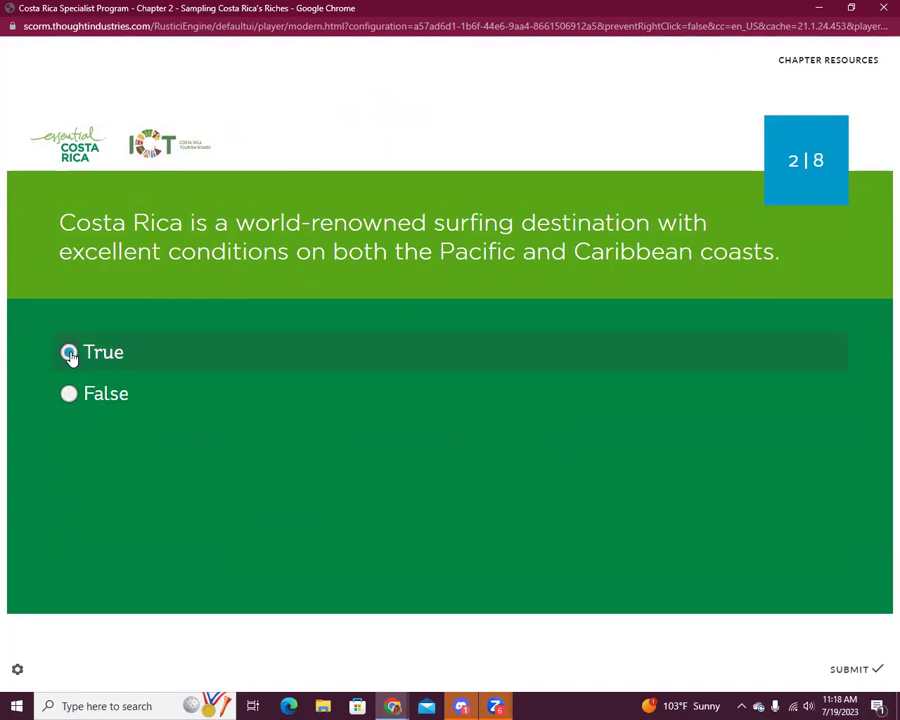
click(866, 672)
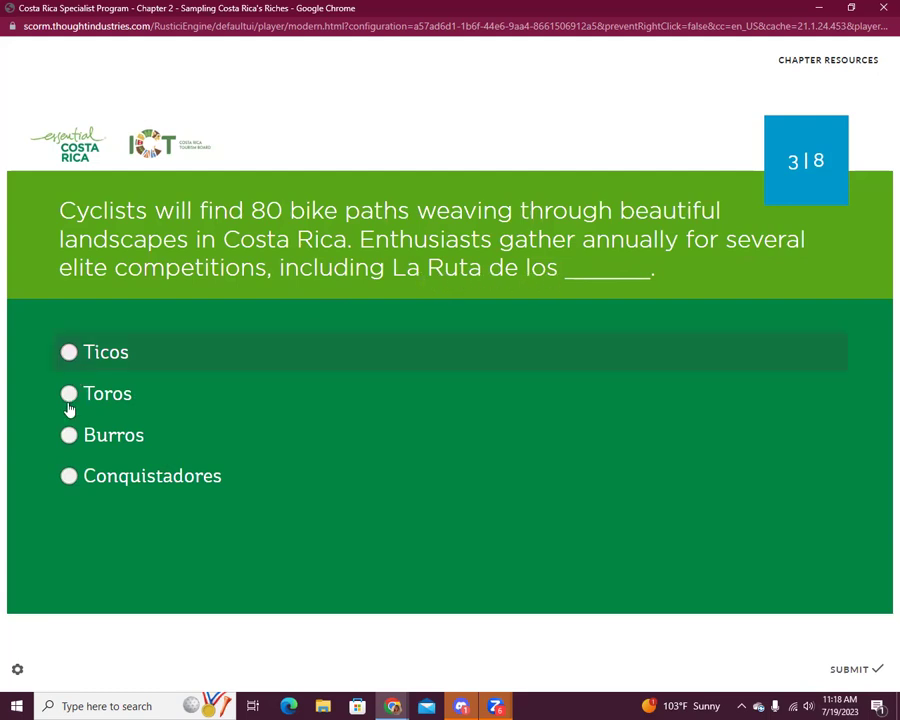
- Submit Conquistadores for the cycling competition question and "locally sourced" for the spa treatment question
click(69, 477)
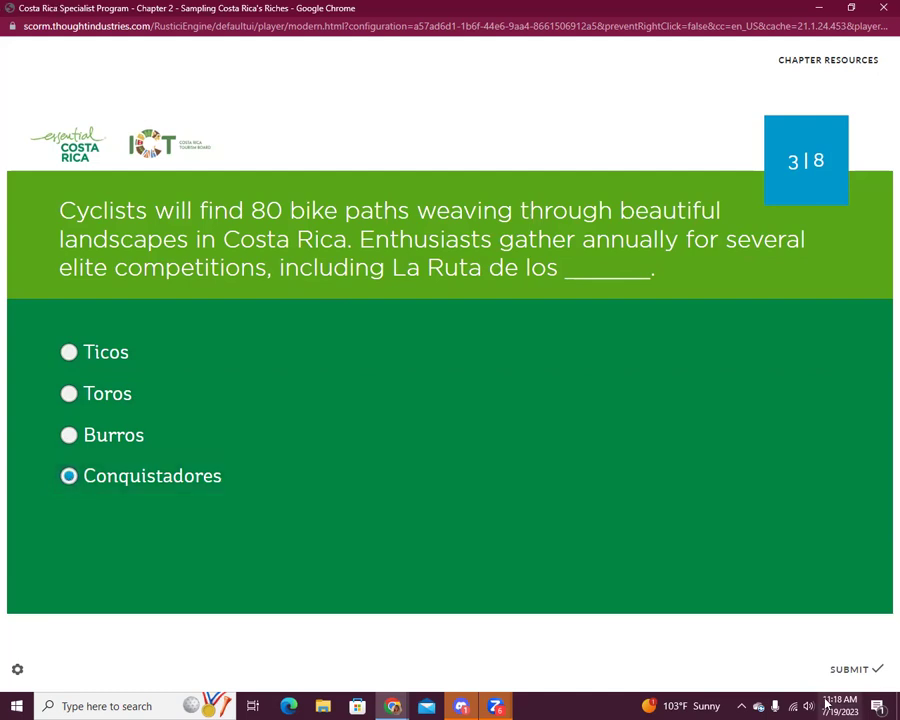
click(851, 670)
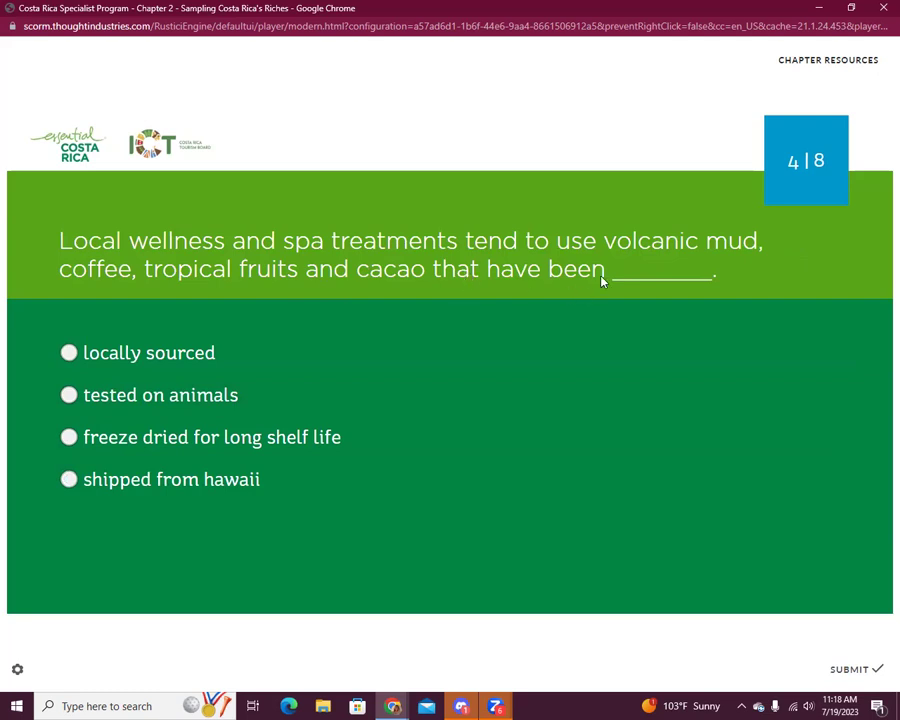
click(91, 358)
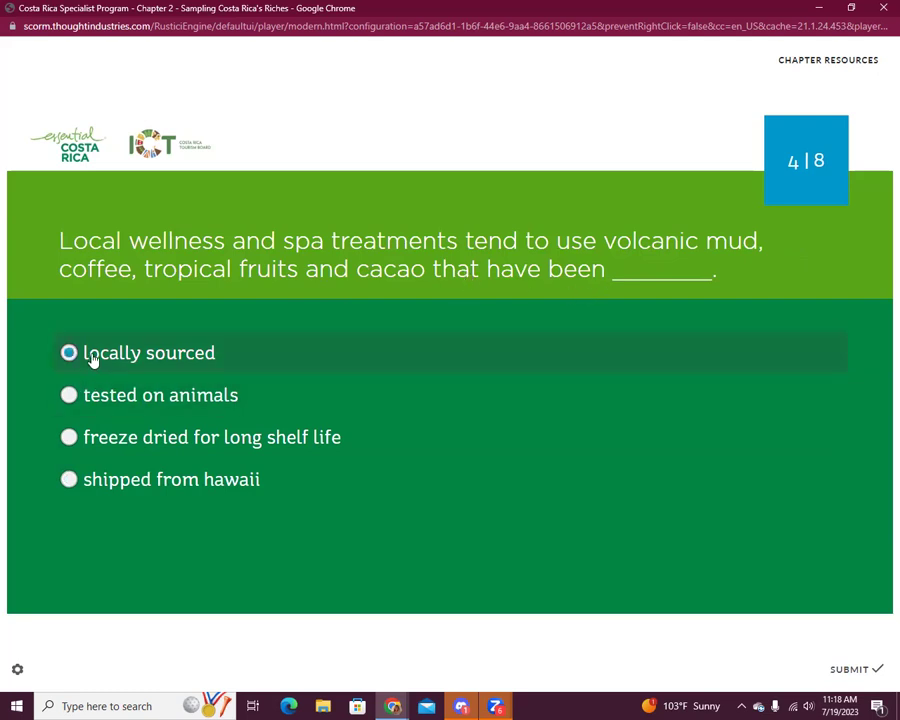
click(854, 677)
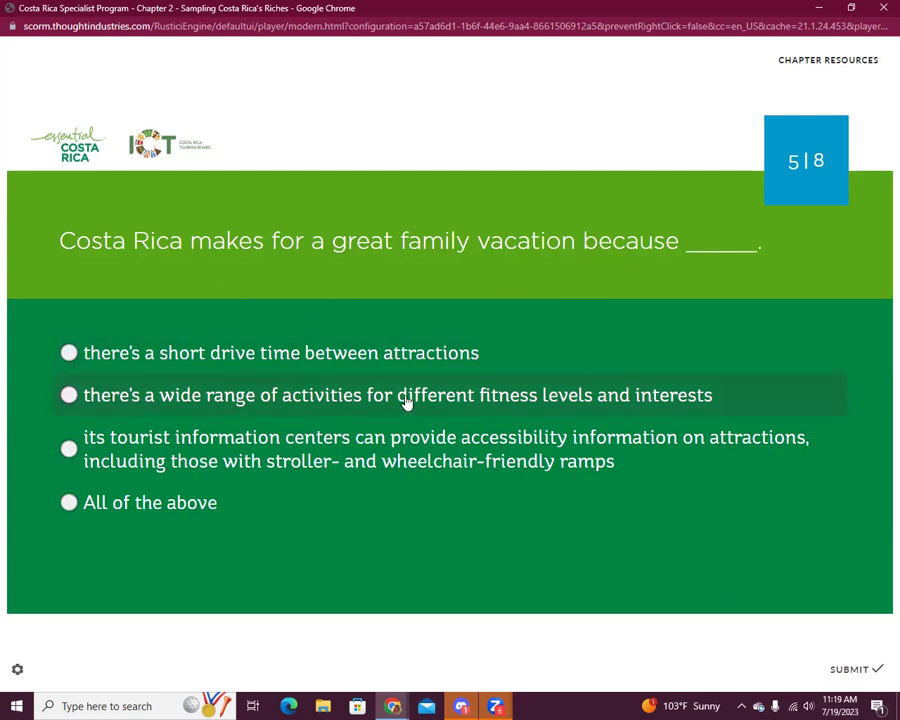
- Submit All of the above for the family vacation question and True for the rural tourism question
click(67, 503)
click(853, 670)
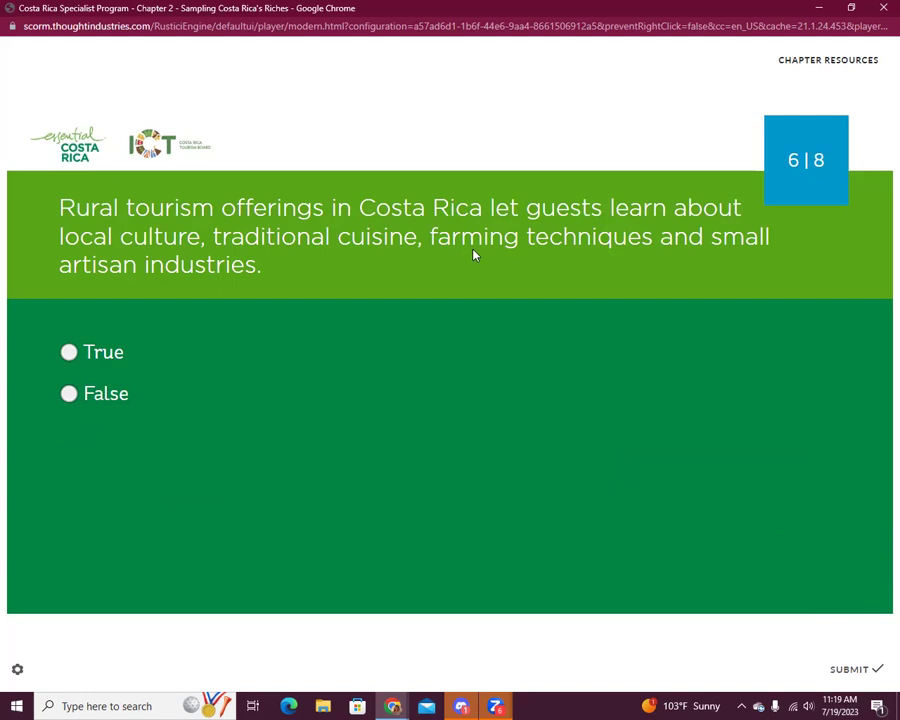
click(88, 354)
click(848, 669)
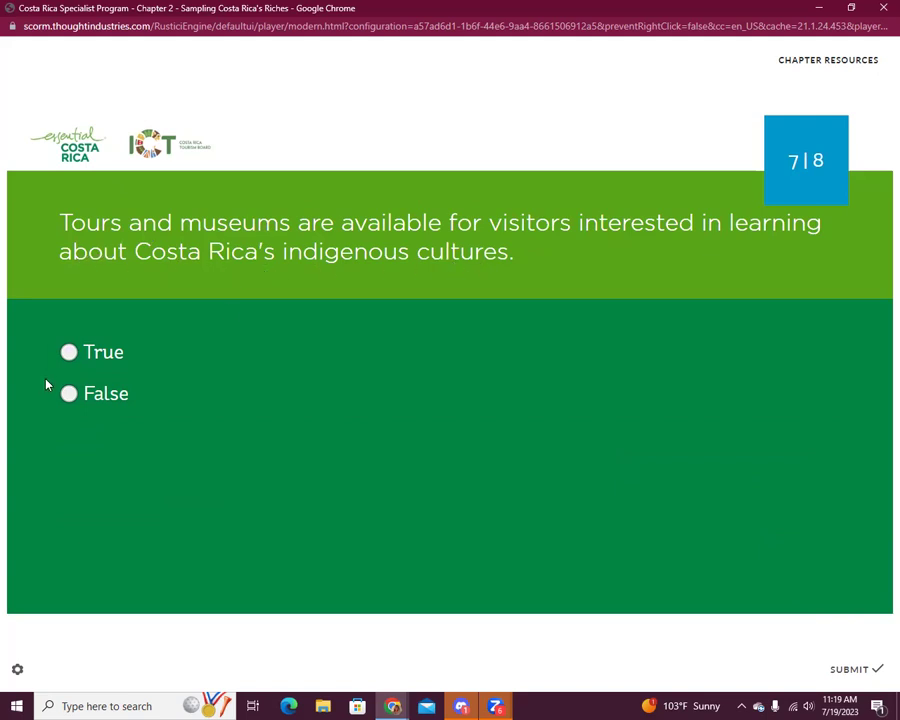
- Submit True for the indigenous cultures question and "favorite dishes served throughout Costa Rica" for the gallo pinto question
click(68, 353)
click(860, 670)
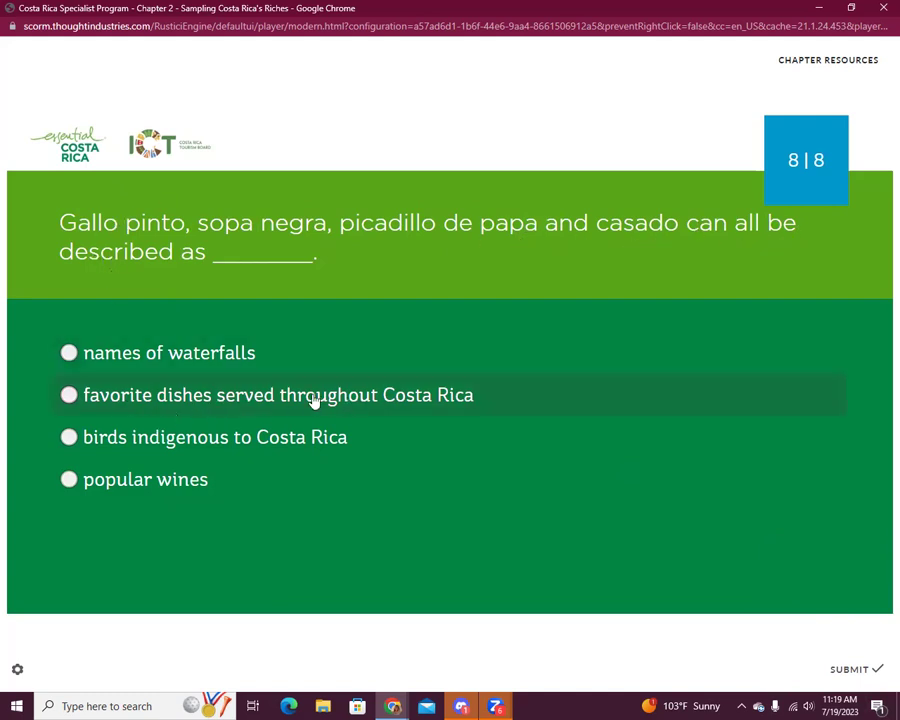
click(68, 395)
click(852, 668)
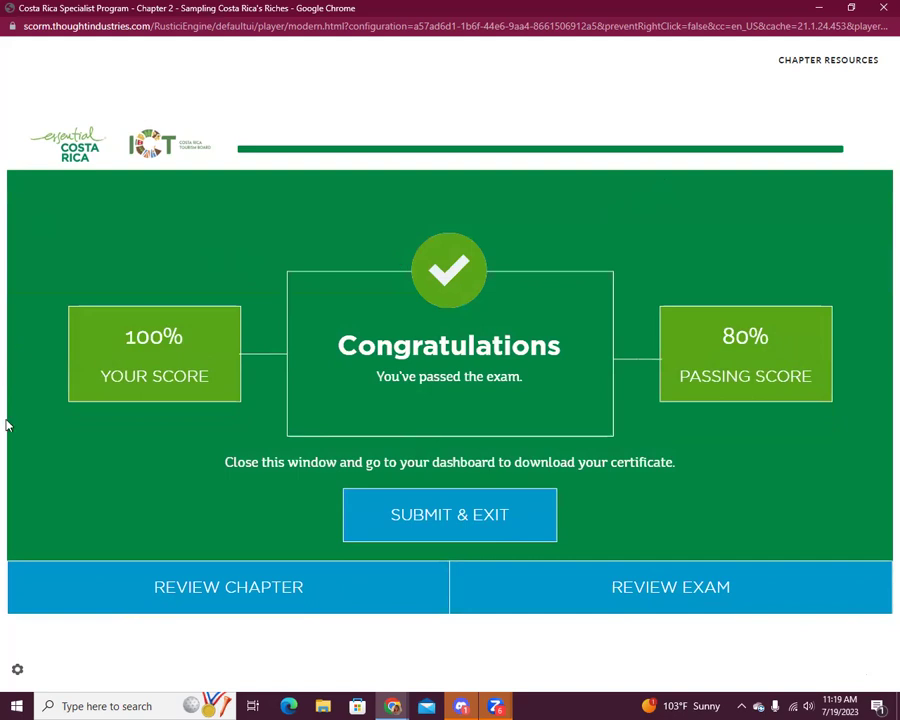
- Submit and exit the Chapter 2 exam, closing the course player window
click(463, 519)
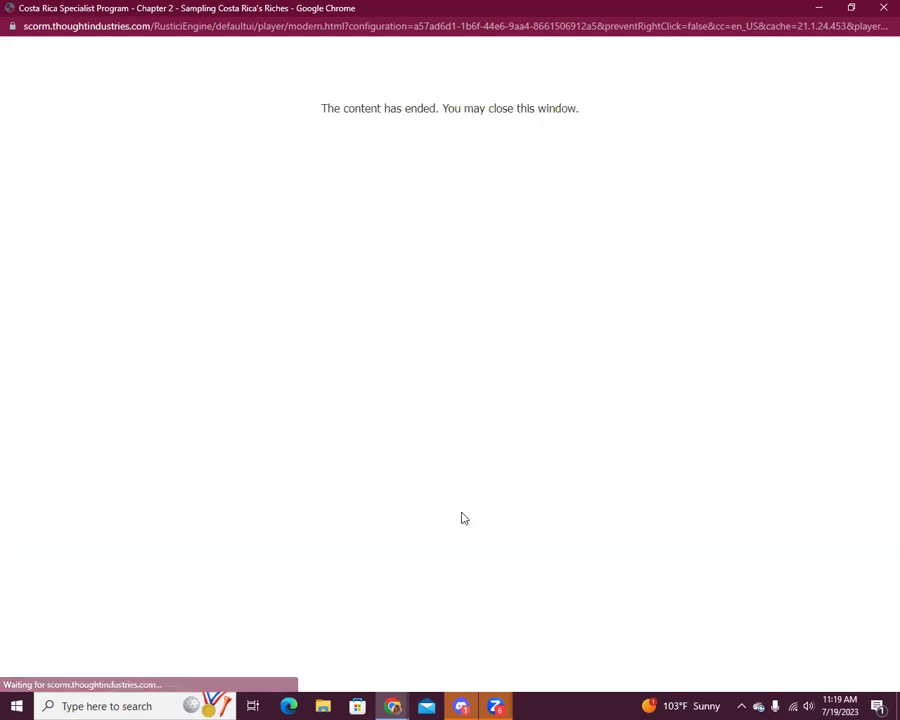
click(881, 7)
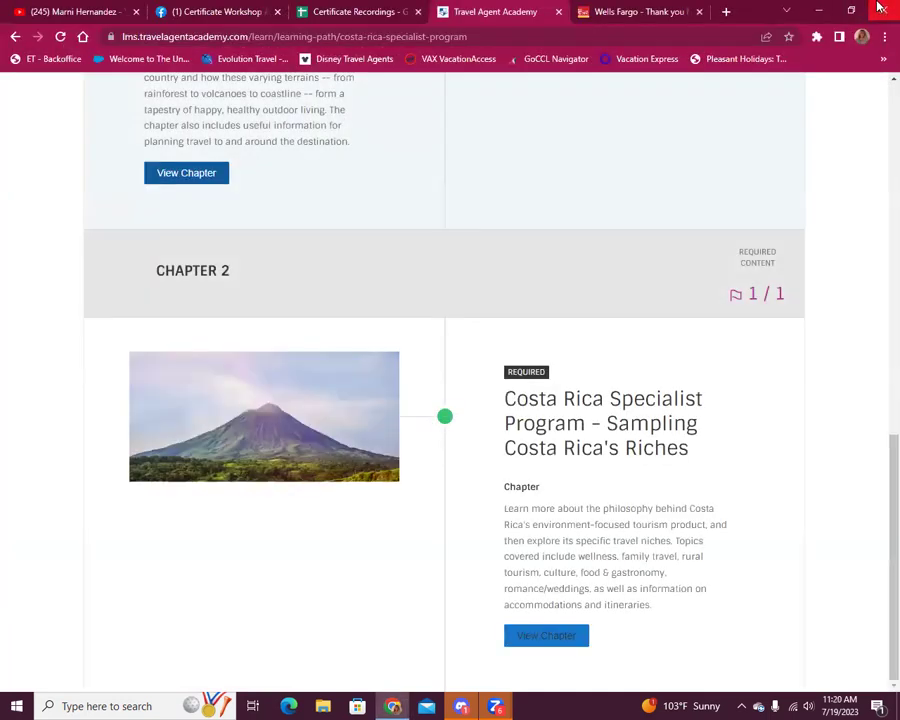
- Reload the Costa Rica Specialist Program learning path and check the completion status of Chapters 1 and 2
scroll(396, 353, up, 2)
scroll(396, 353, up, 8)
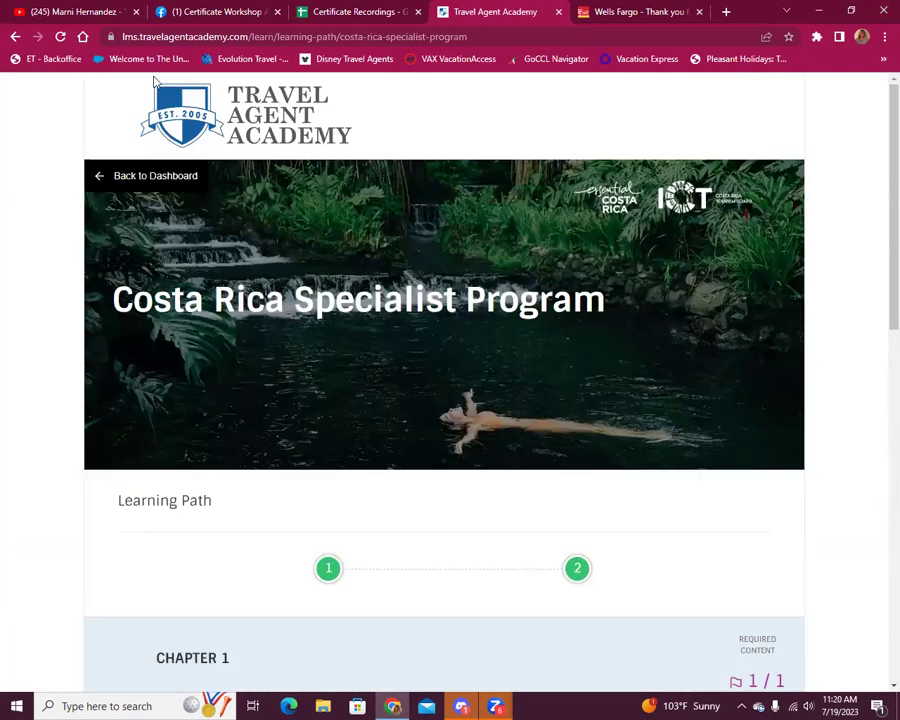
click(60, 36)
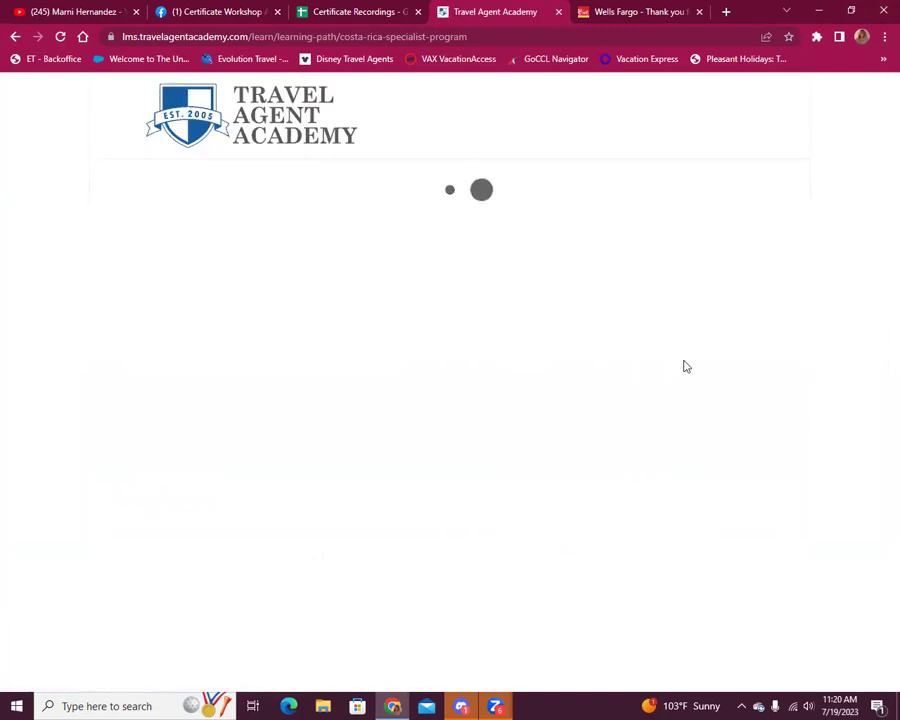
scroll(675, 416, down, 5)
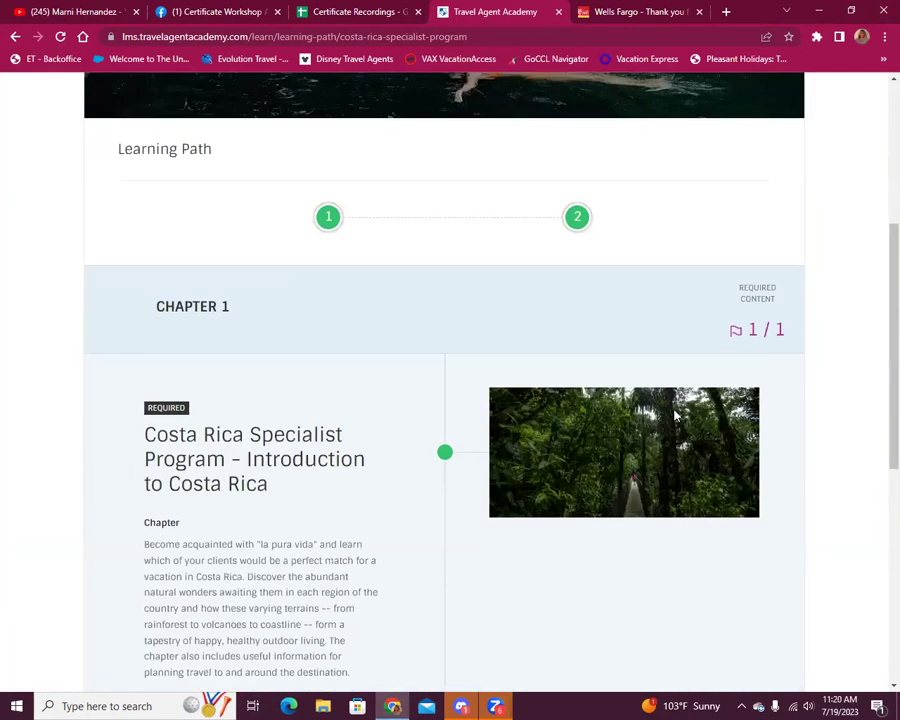
scroll(738, 381, down, 5)
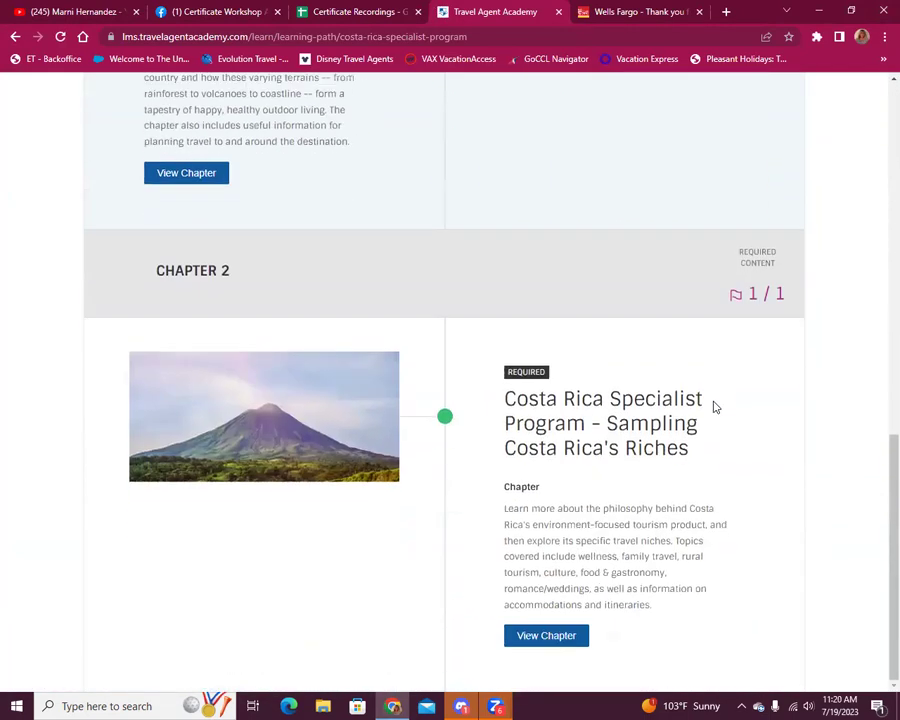
scroll(676, 544, up, 8)
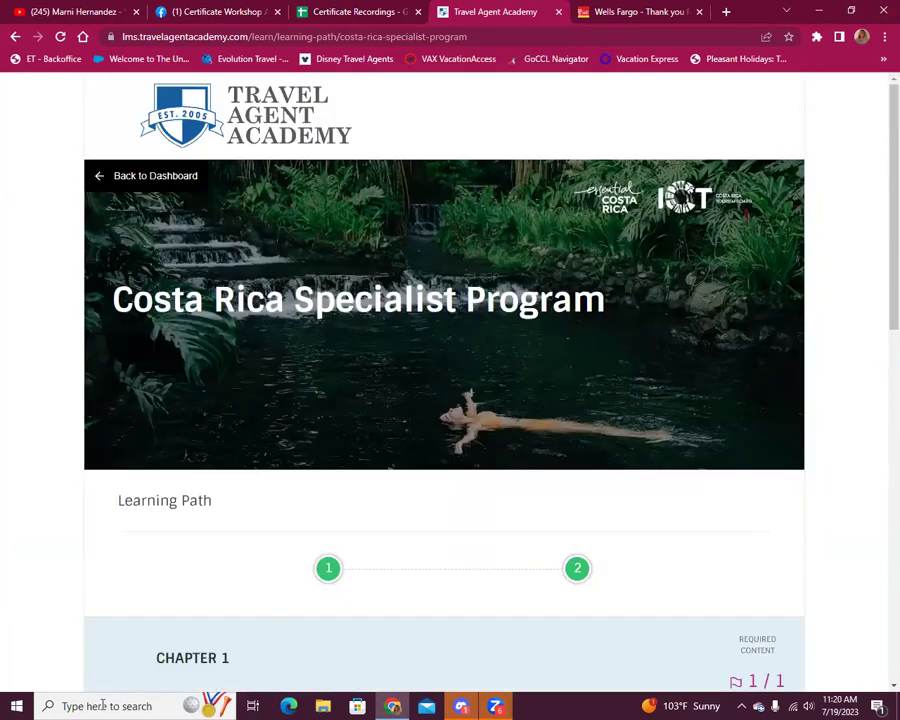
- Return to the learner dashboard and look through the list of completed chapters
click(140, 177)
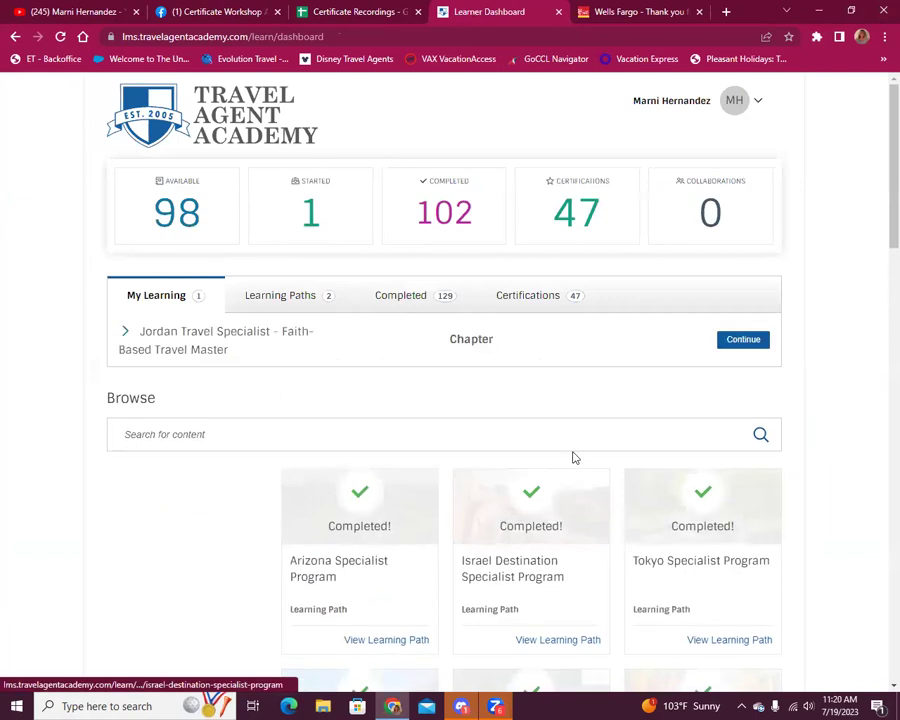
click(419, 298)
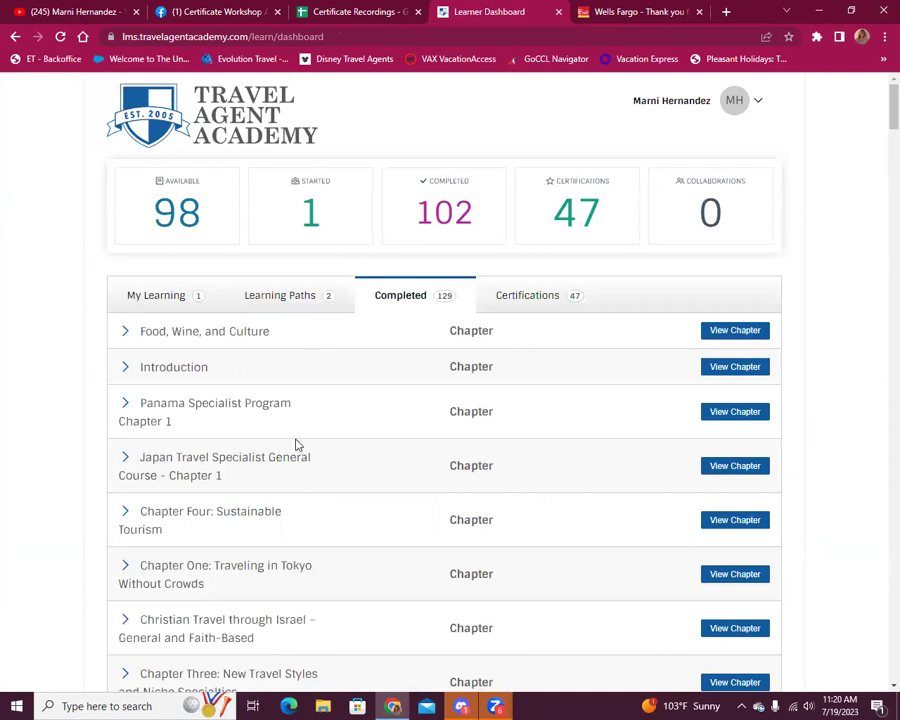
scroll(300, 430, down, 1)
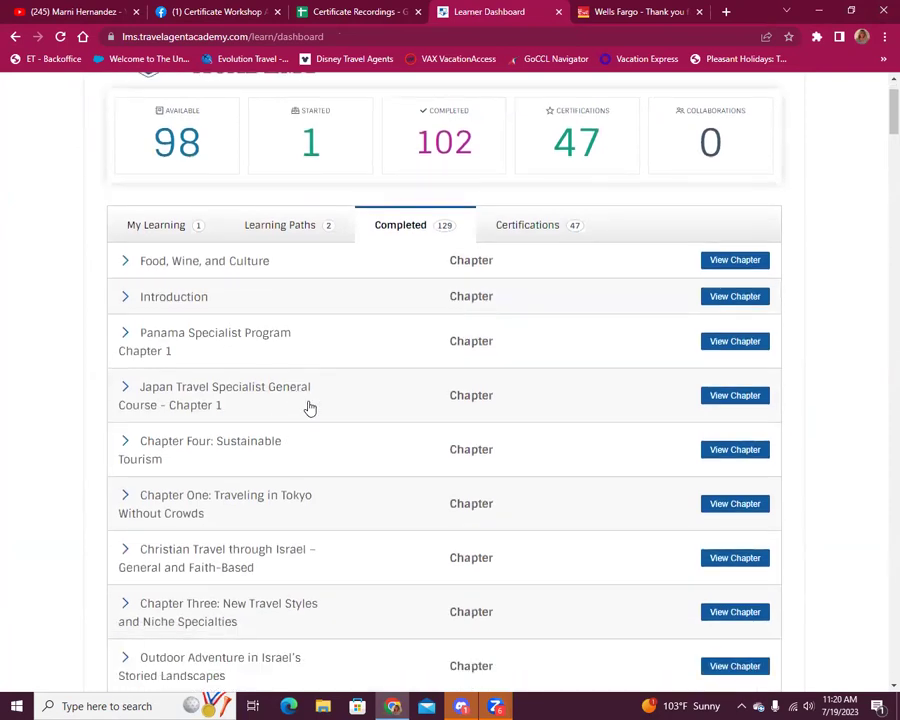
- Open the certificate for Costa Rica Specialist Program – Sampling Costa Rica's Riches from the earned certifications
click(525, 228)
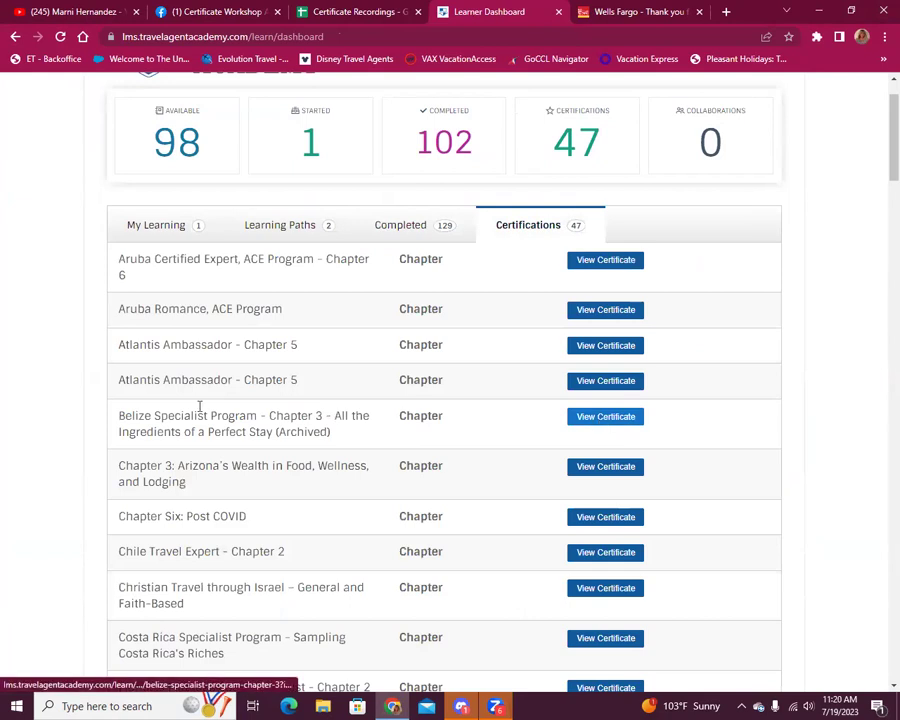
scroll(190, 415, down, 2)
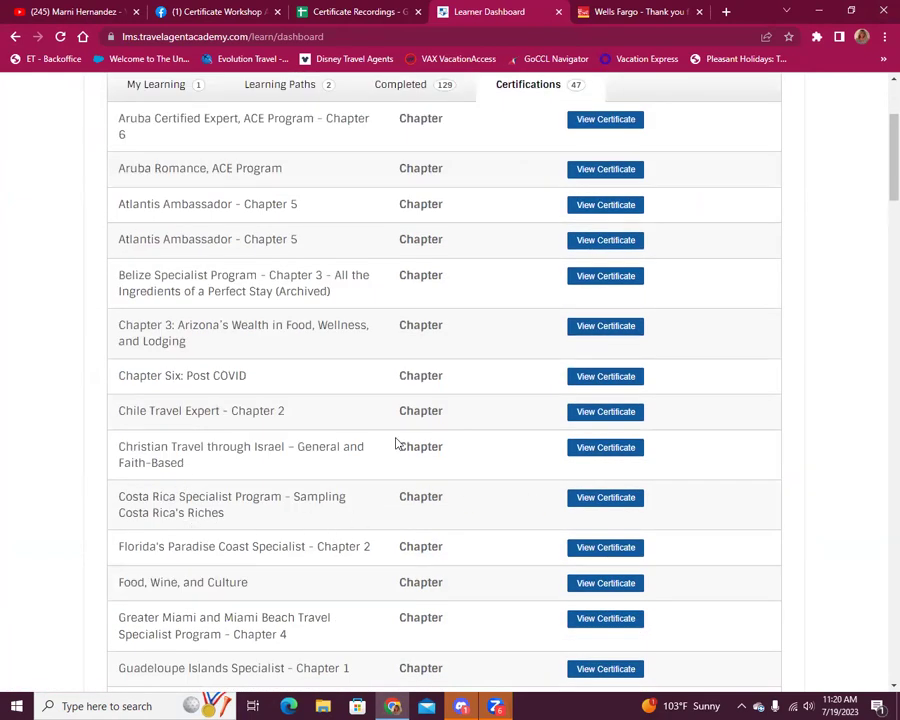
scroll(398, 400, up, 3)
scroll(267, 592, down, 2)
scroll(267, 592, down, 1)
click(595, 500)
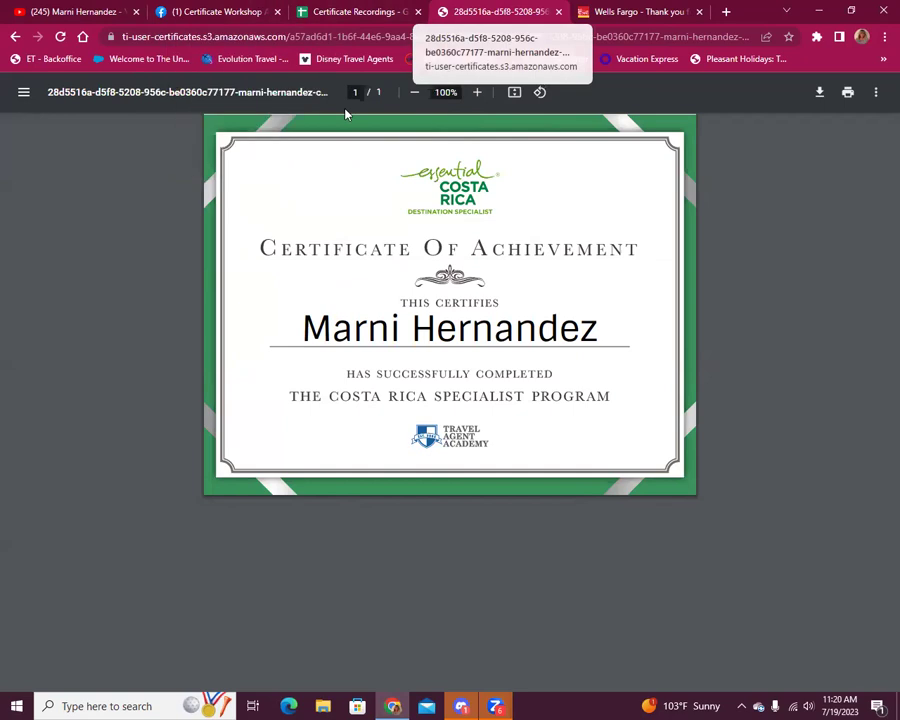
- Go back from the certificate to the Costa Rica Specialist Program landing page, open My Dashboard and log in to Travel Agent Academy
click(14, 35)
scroll(233, 245, up, 4)
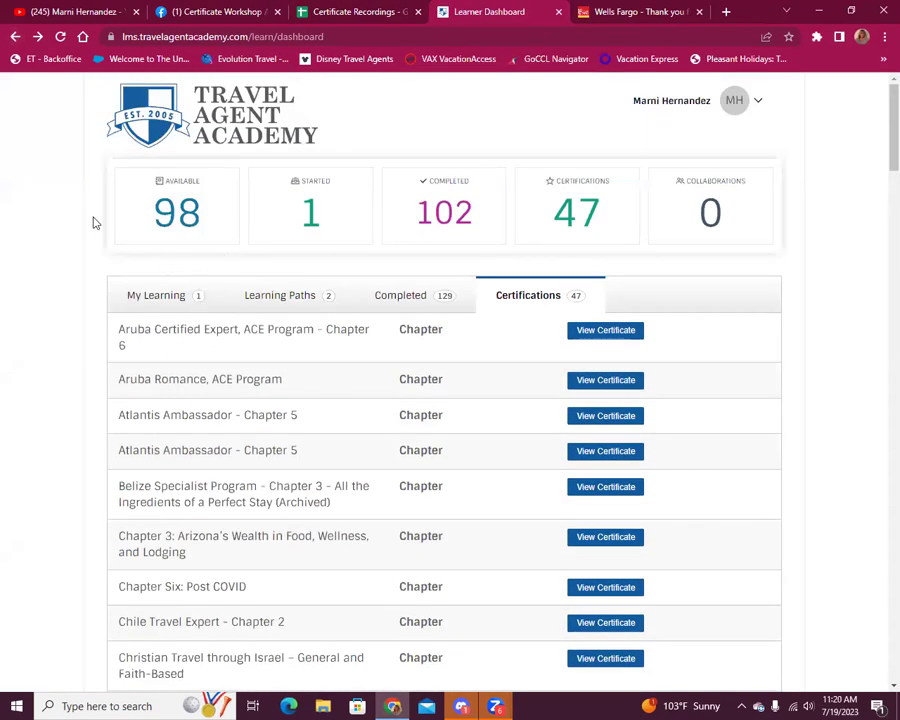
click(14, 34)
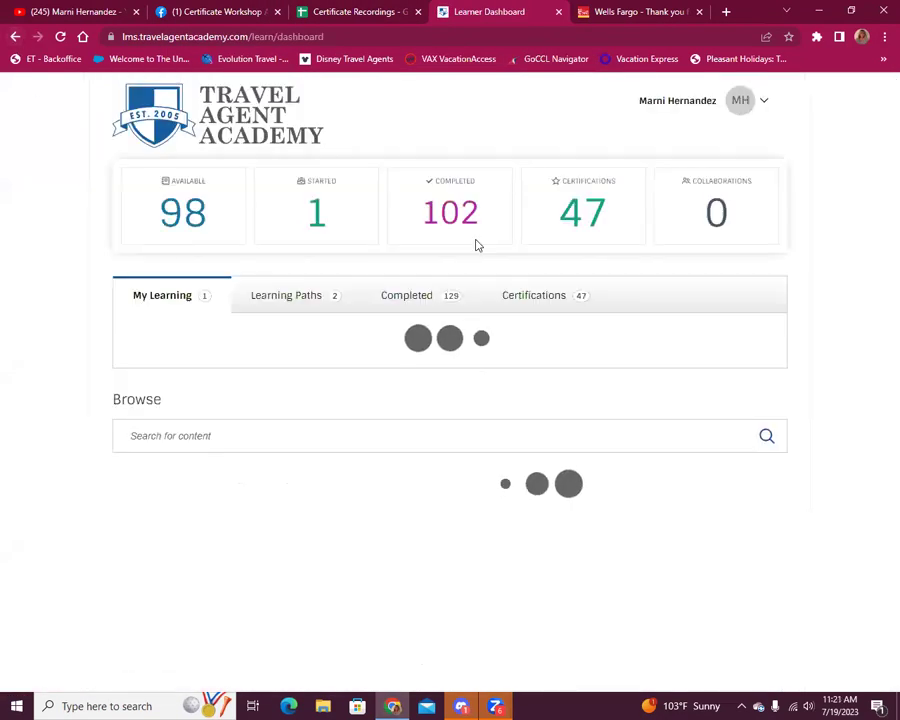
click(12, 35)
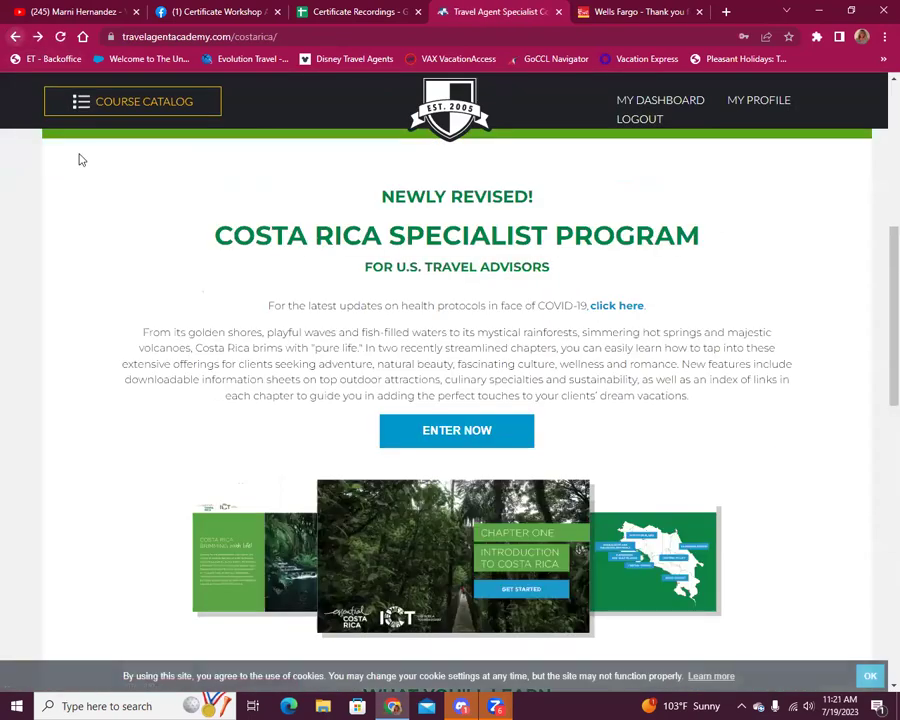
click(669, 103)
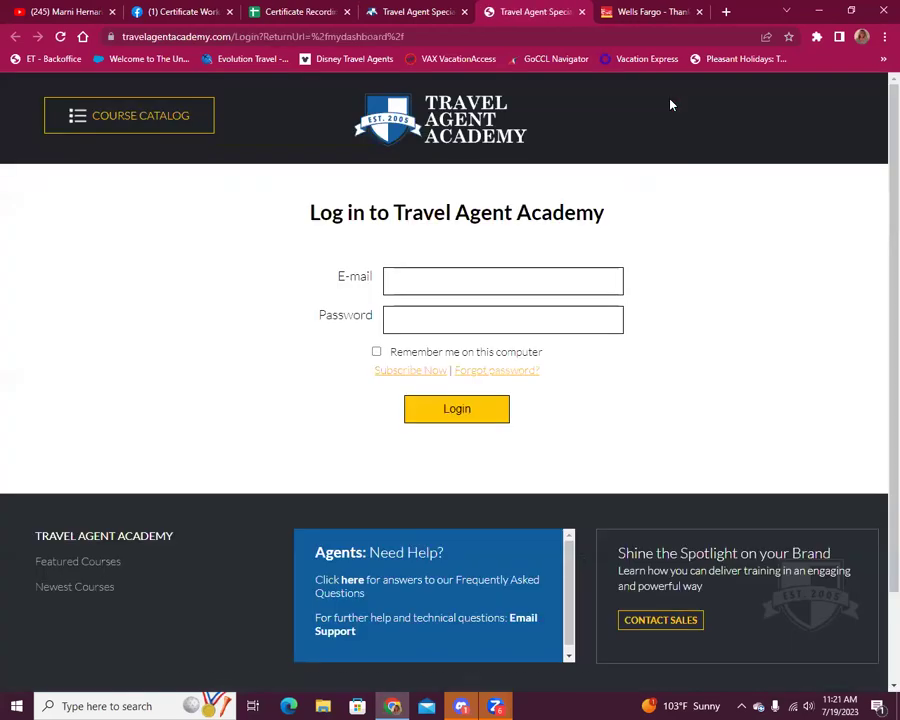
click(466, 417)
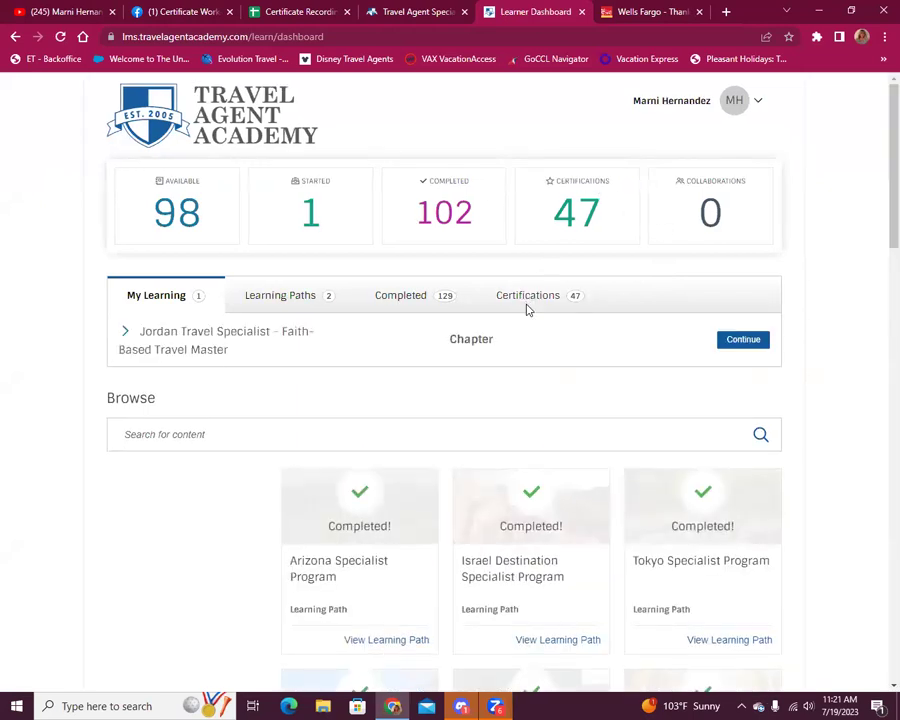
- Find Costa Rica Specialist Program – Sampling Costa Rica's Riches among the dashboard's certifications and view its certificate
click(530, 297)
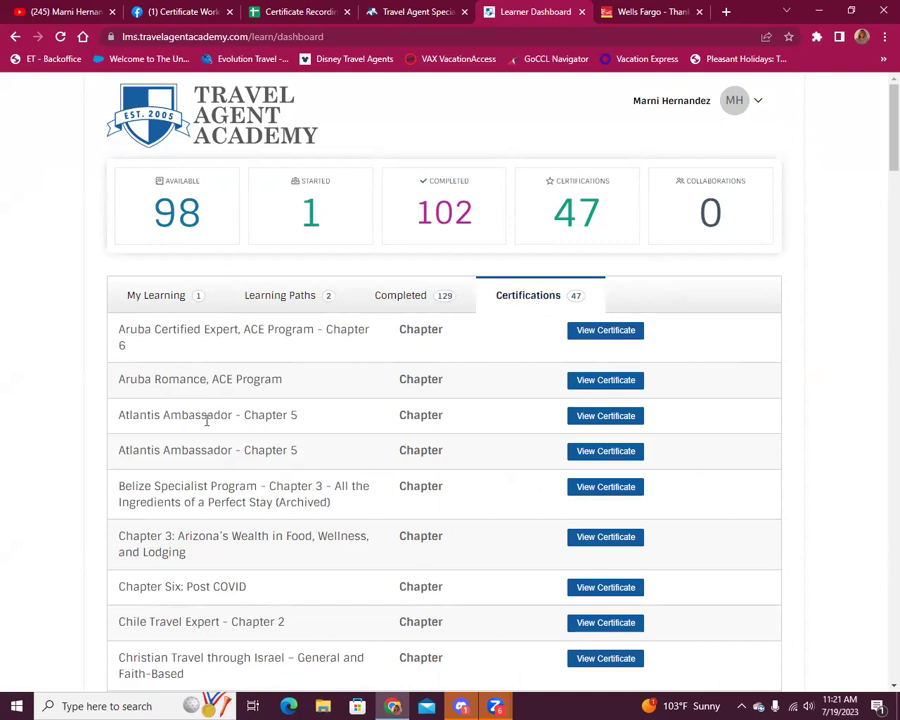
scroll(300, 465, down, 3)
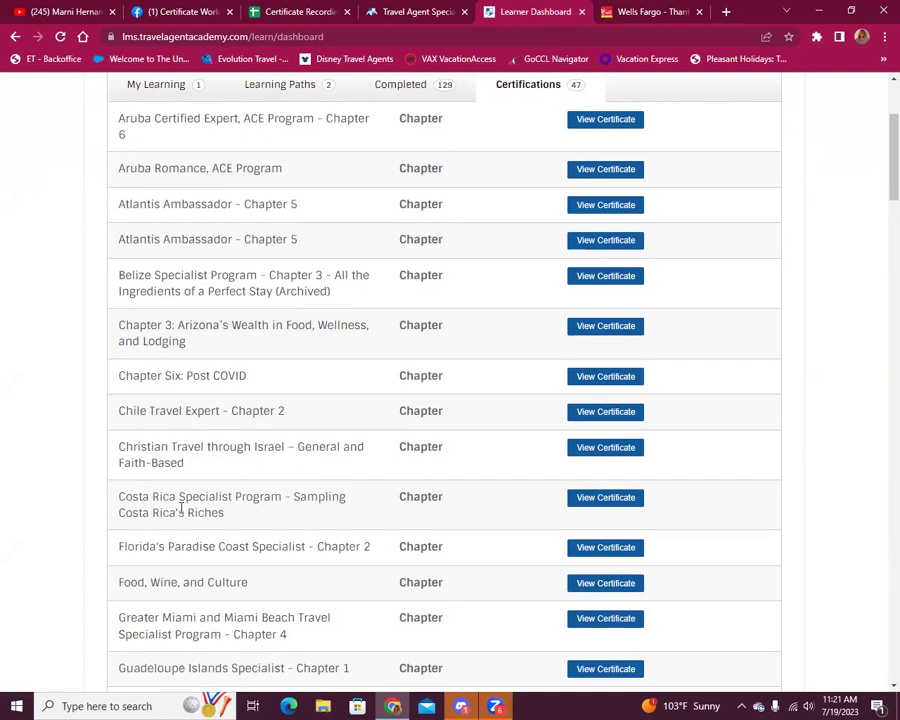
click(600, 498)
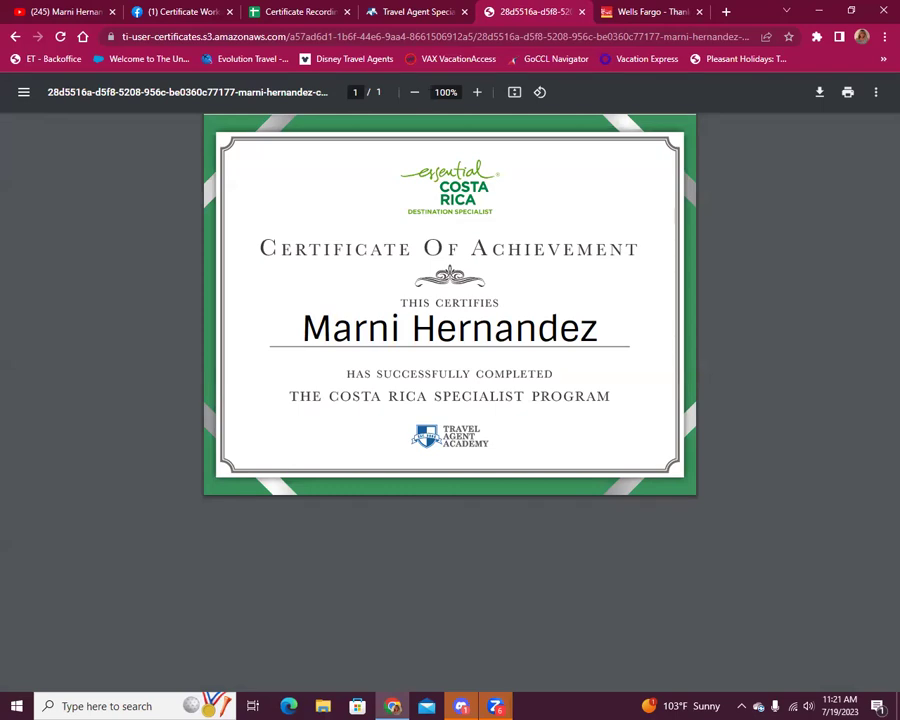
- Switch back to the program's landing page and open the learner dashboard from it again
click(427, 11)
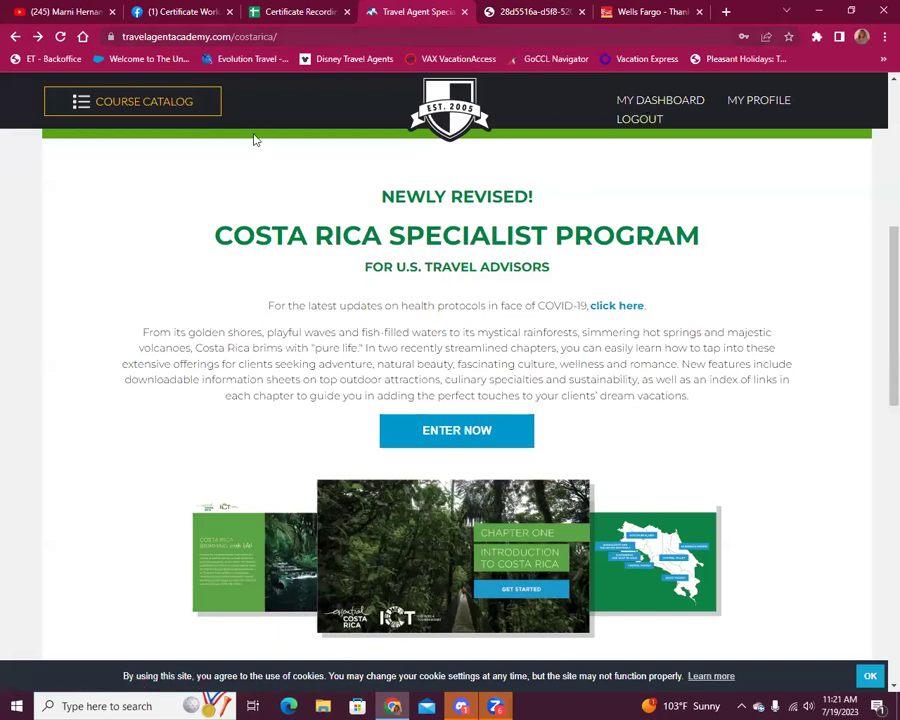
click(662, 108)
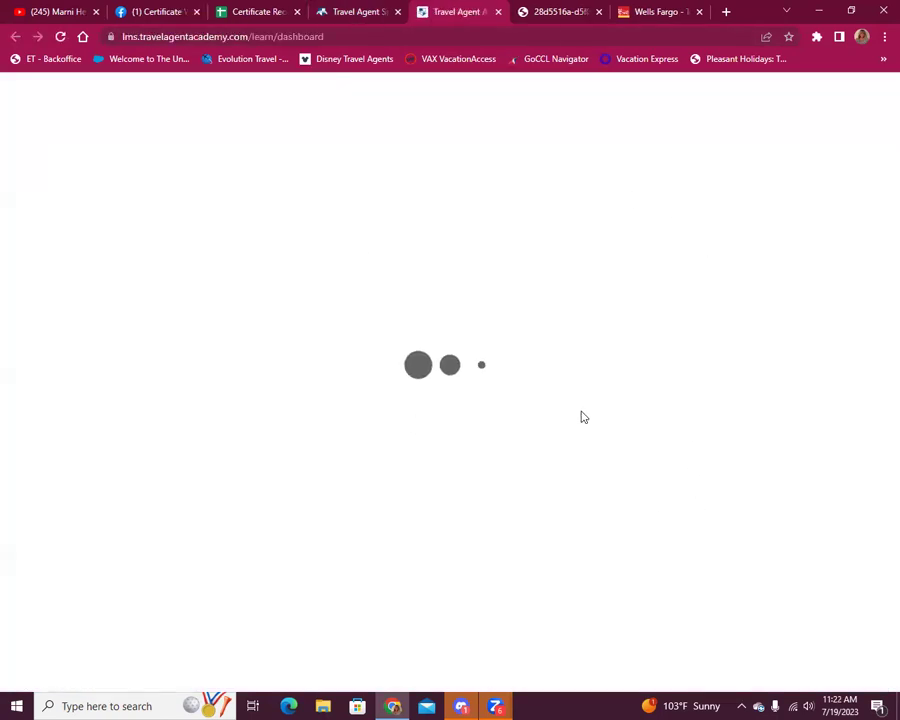
scroll(556, 412, down, 2)
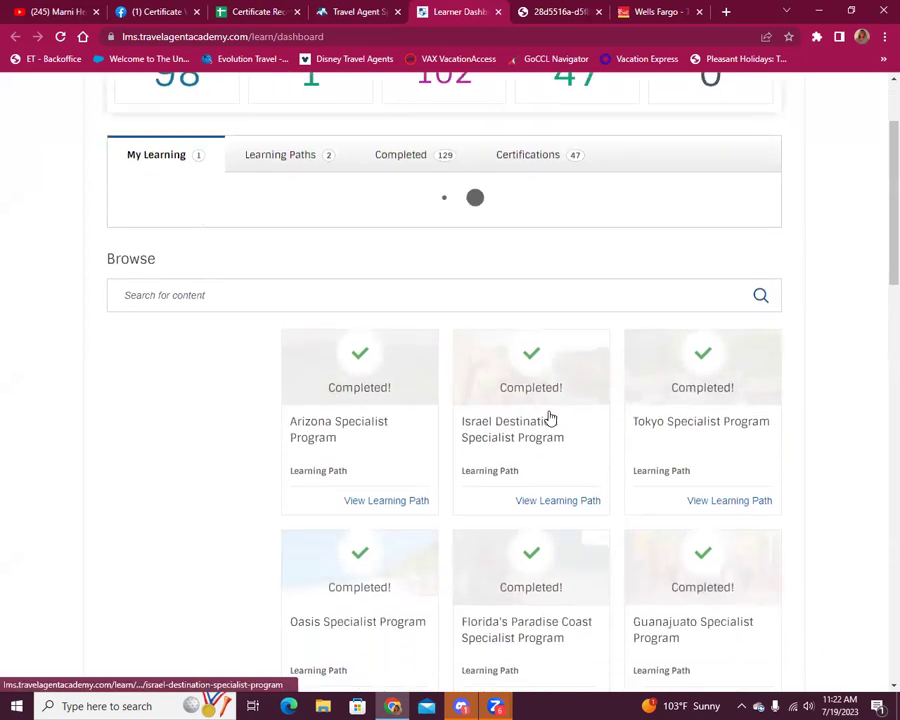
scroll(476, 224, up, 2)
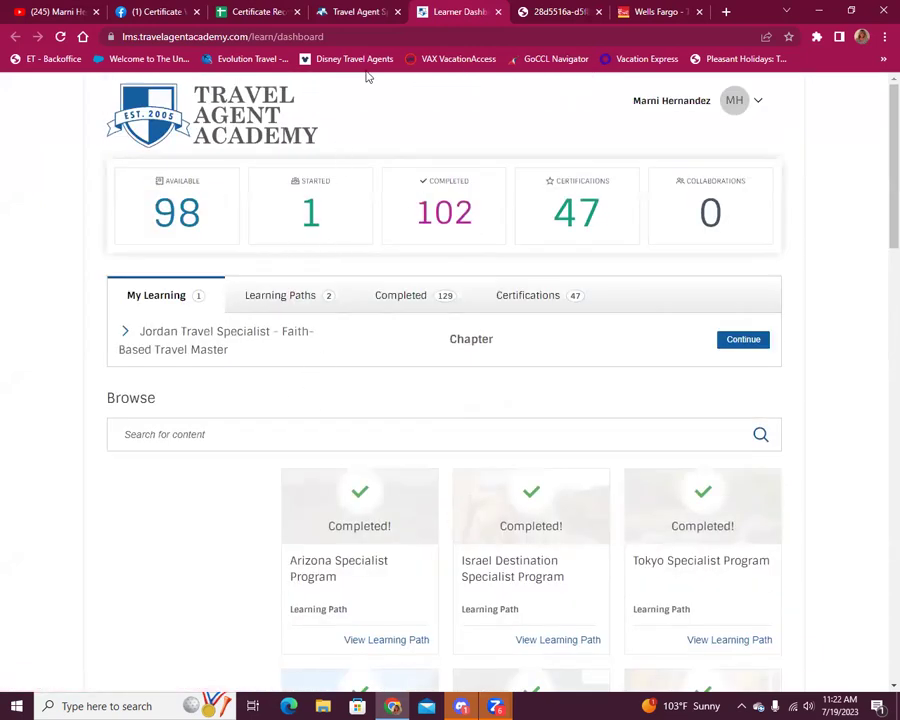
- Enter the Costa Rica Specialist Program learning path from its landing page and open Chapter 1 in a maximized course player
click(360, 11)
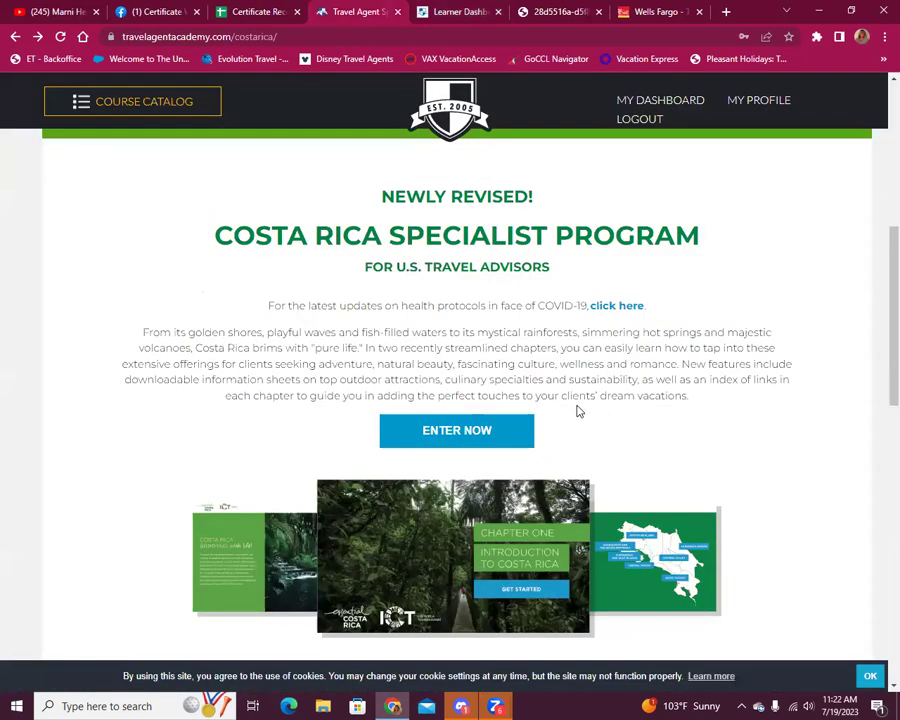
click(463, 424)
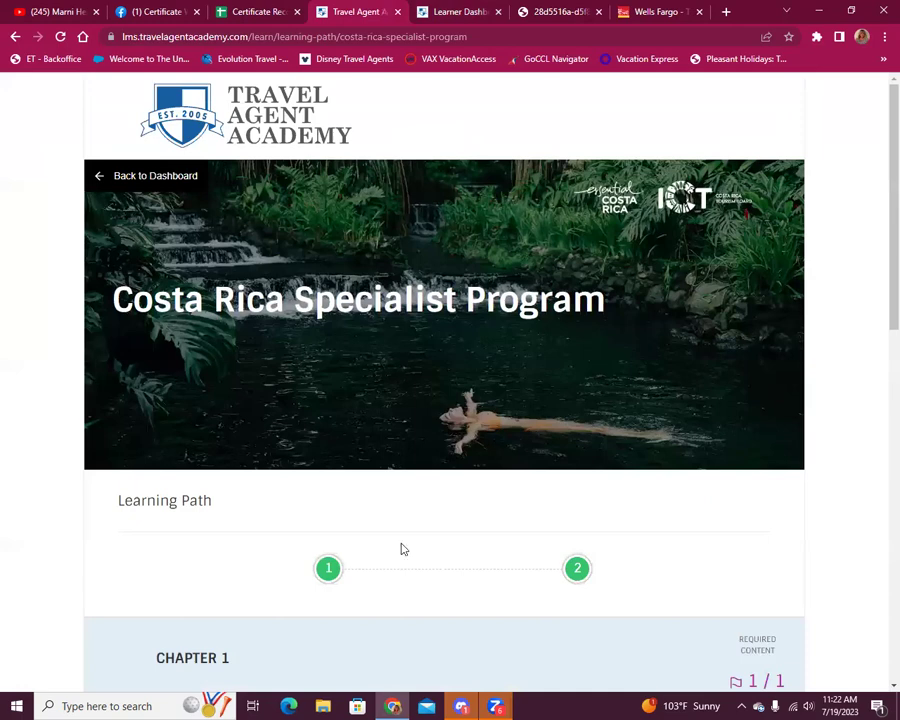
scroll(660, 618, down, 4)
scroll(236, 568, down, 2)
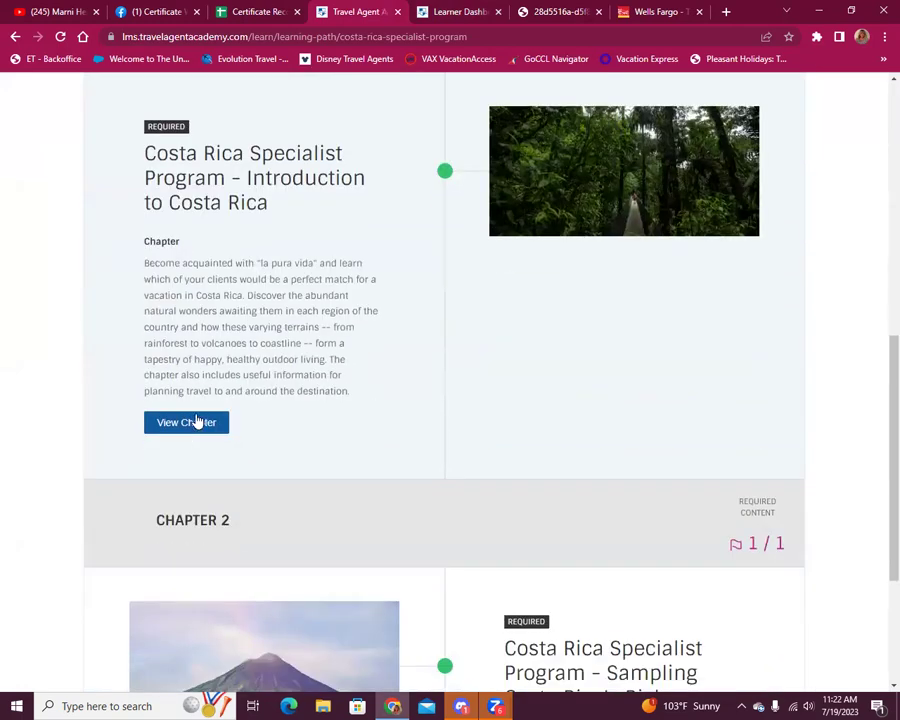
click(195, 423)
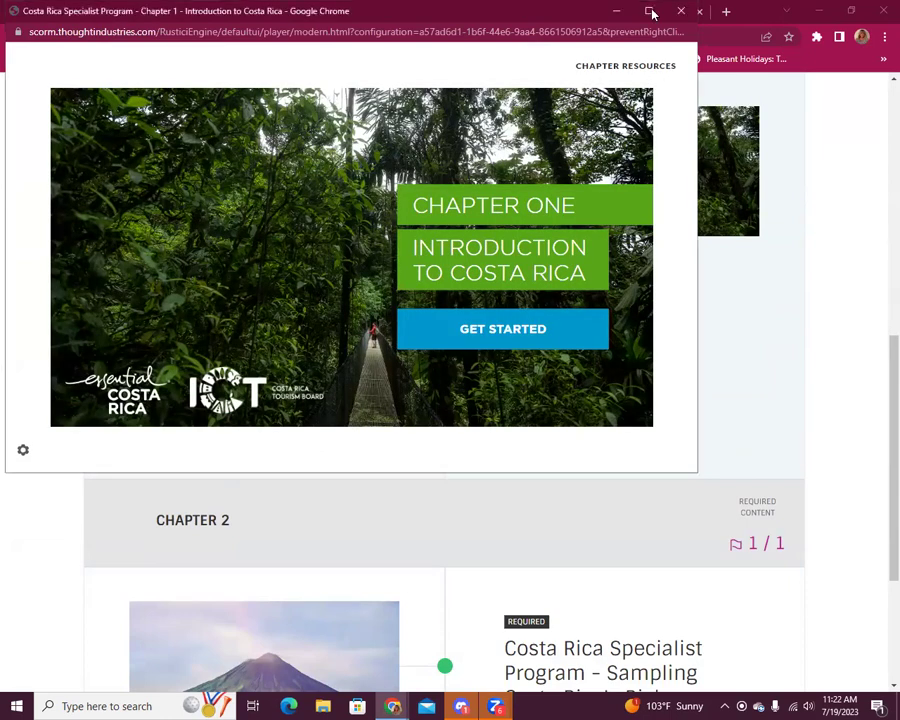
click(649, 11)
- Open the 2022 CostaRica - Chapter 1 - Information Links PDF from the chapter resources and look through its topics and links
click(830, 63)
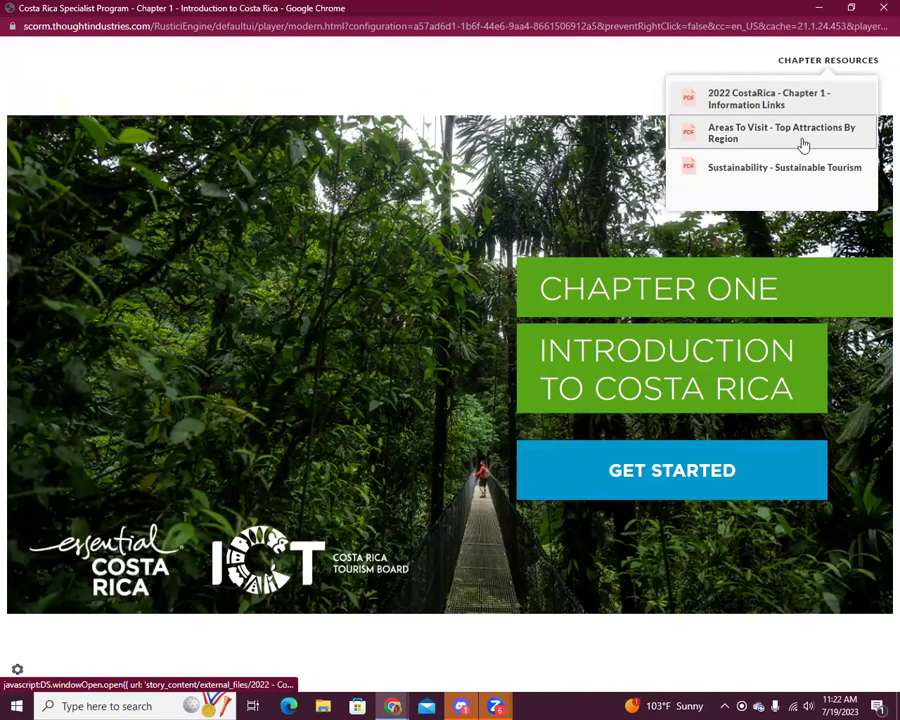
click(736, 104)
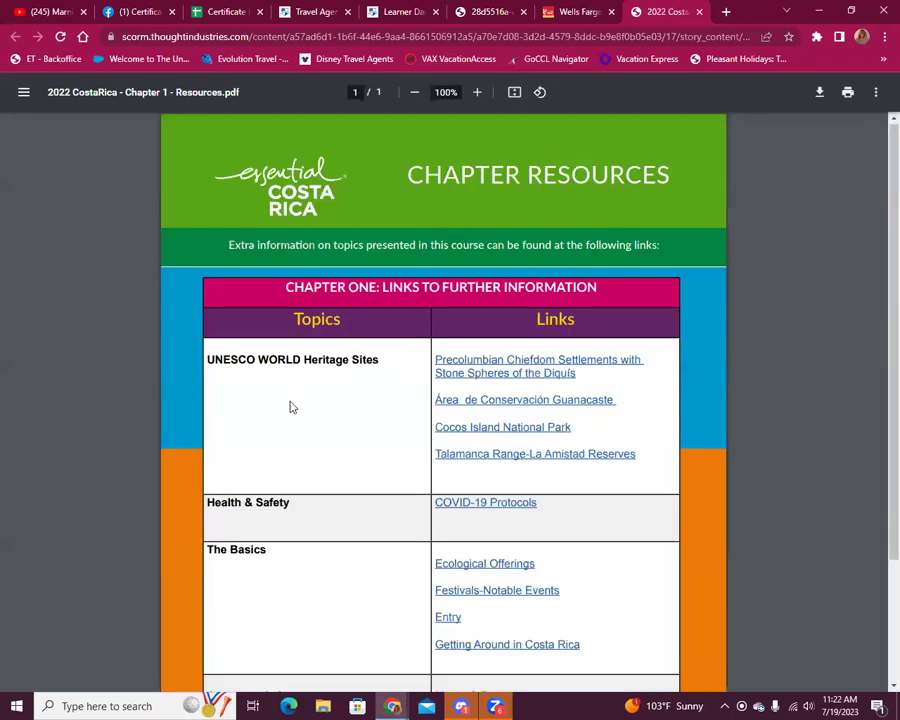
scroll(300, 330, down, 3)
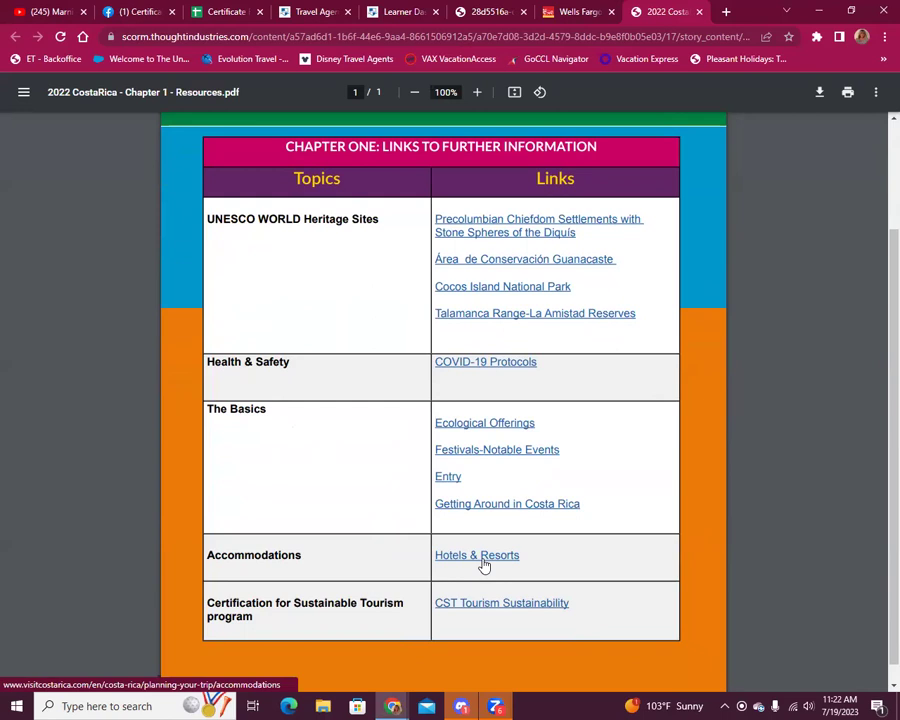
scroll(760, 170, up, 2)
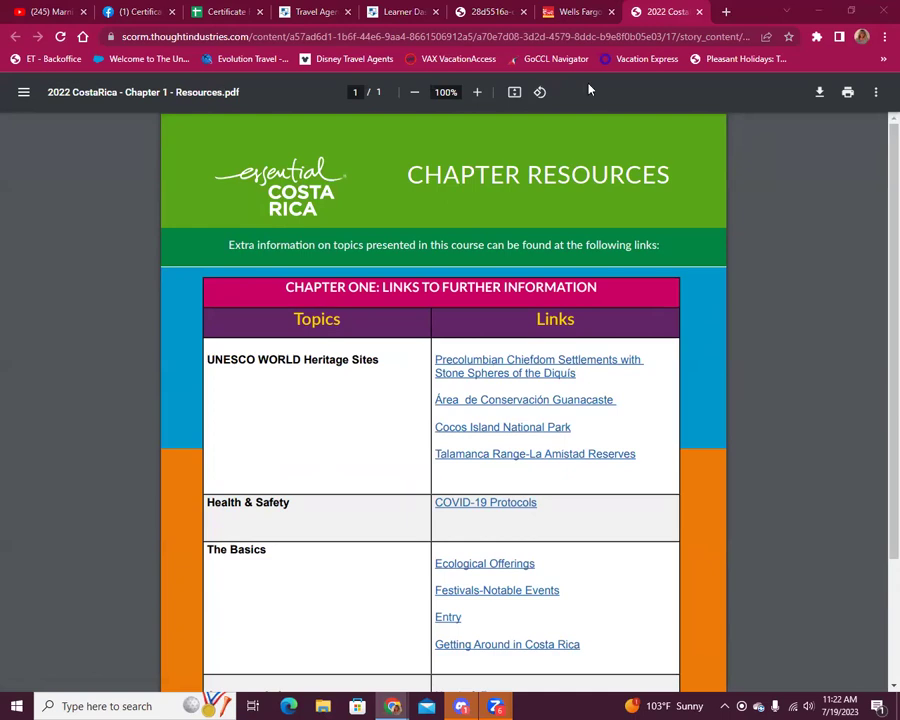
- Return to the Costa Rica learning path and try to reopen Chapter 1, Introduction to Costa Rica
click(408, 14)
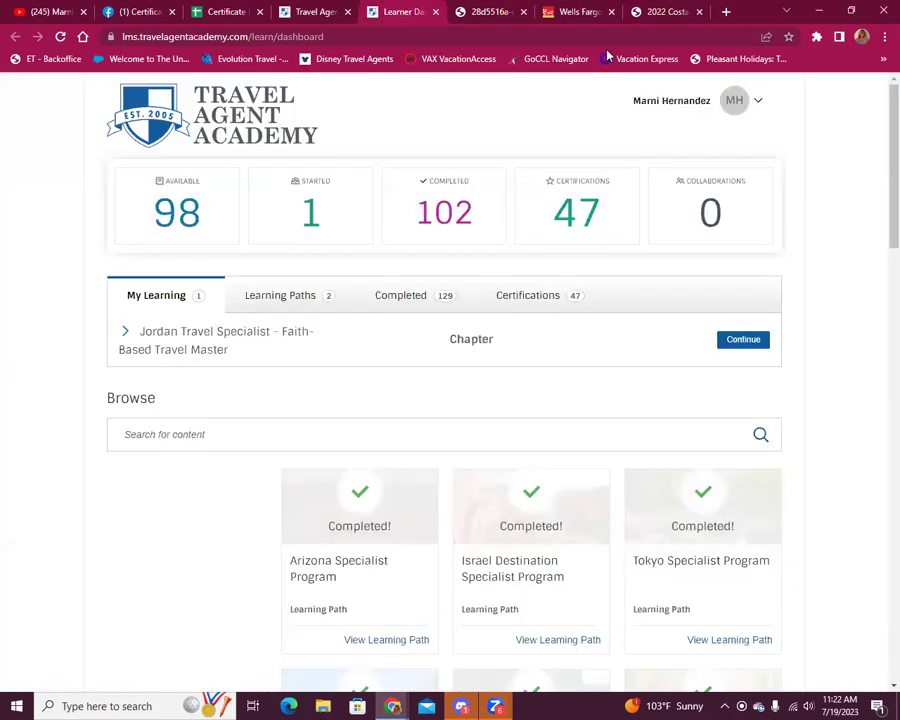
click(480, 10)
click(320, 11)
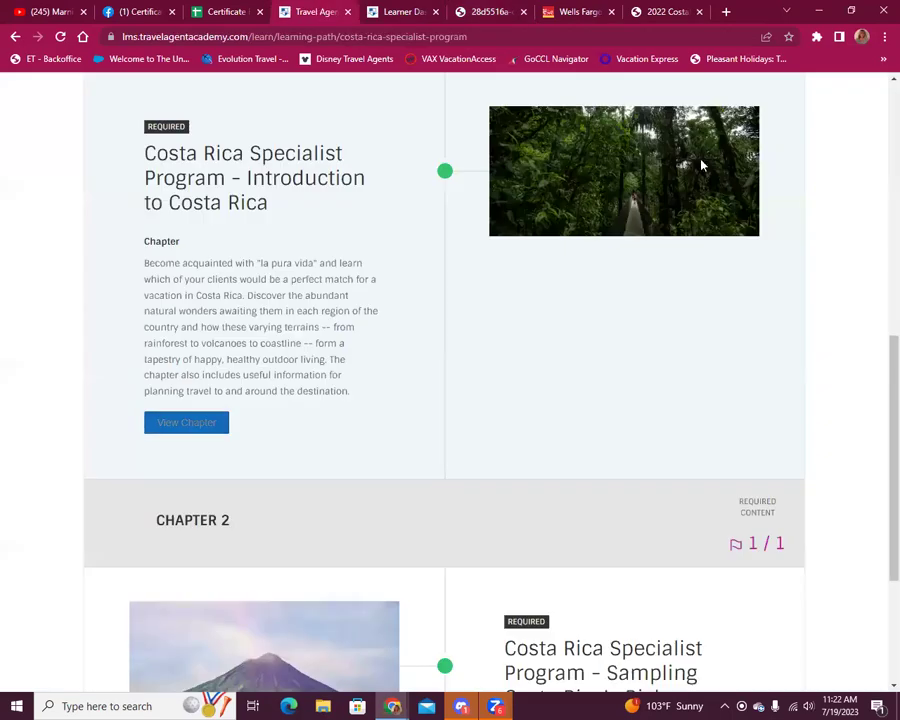
scroll(760, 290, up, 4)
scroll(772, 248, down, 5)
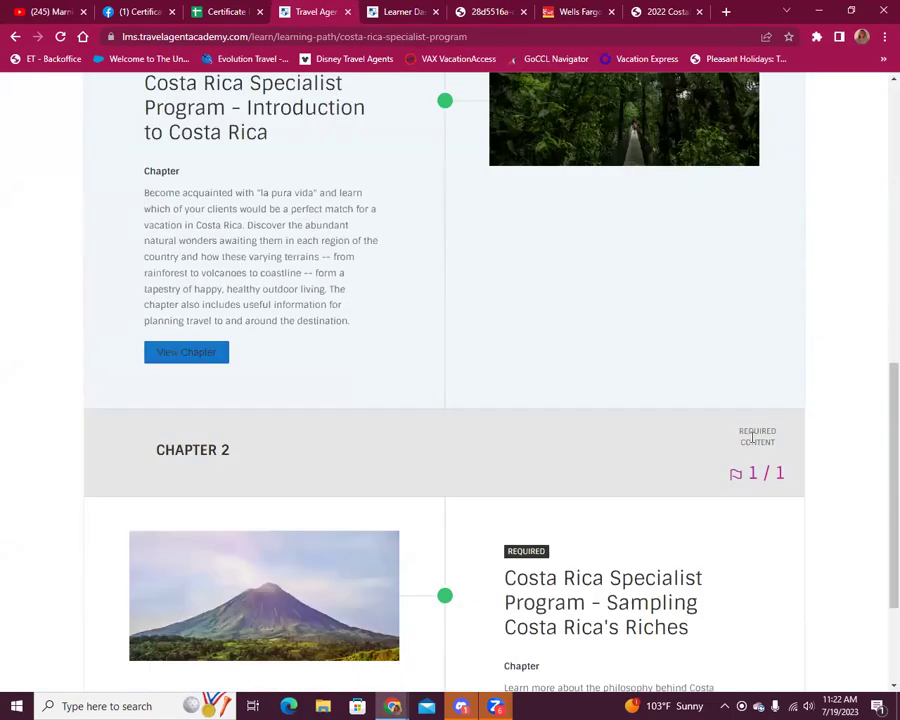
scroll(438, 400, up, 3)
scroll(842, 239, up, 1)
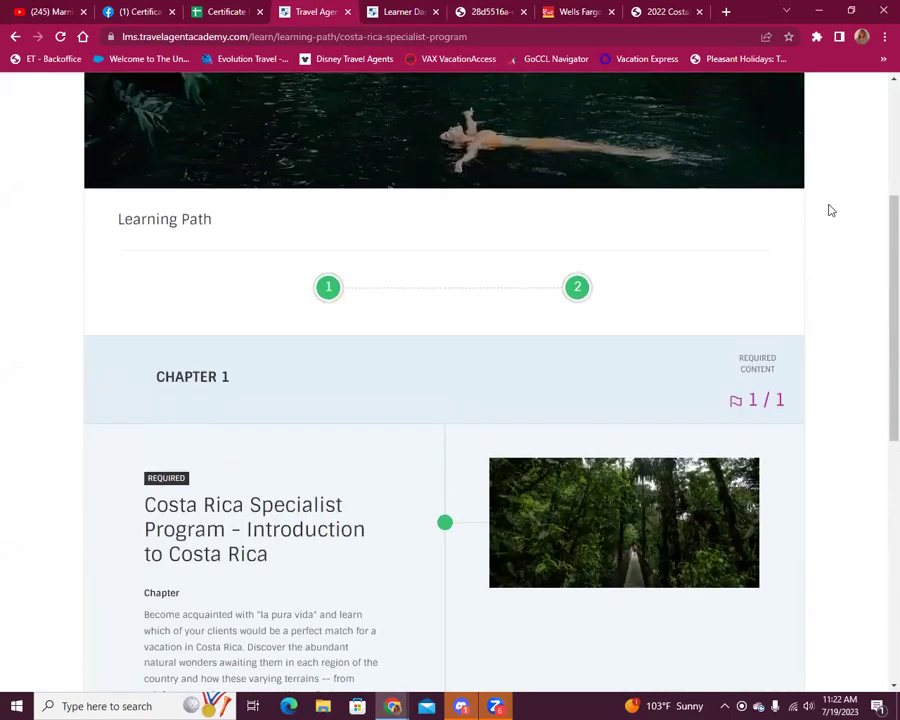
scroll(293, 464, down, 5)
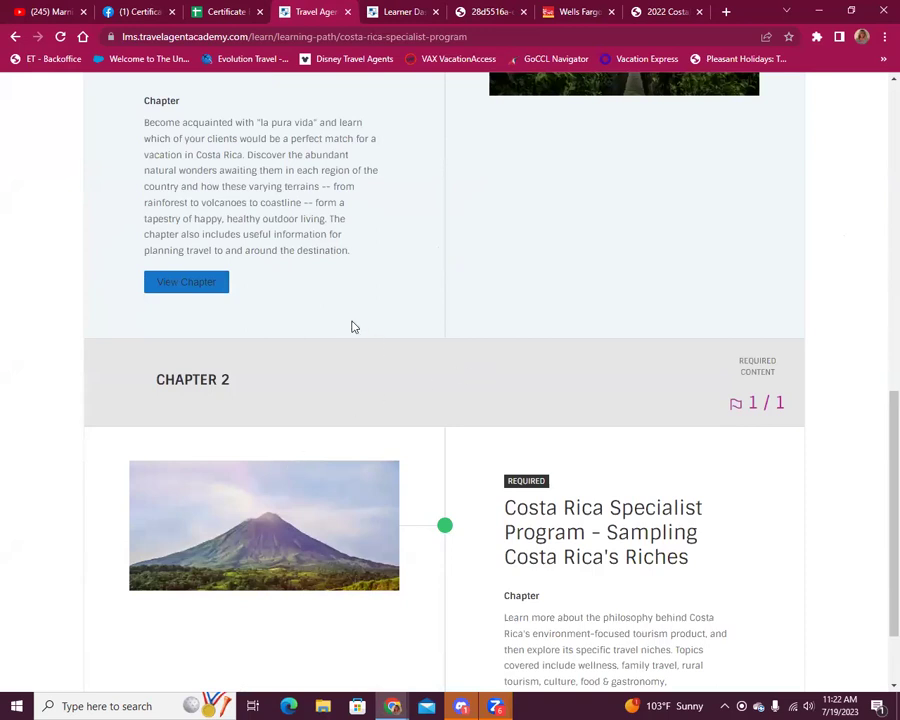
scroll(260, 300, down, 1)
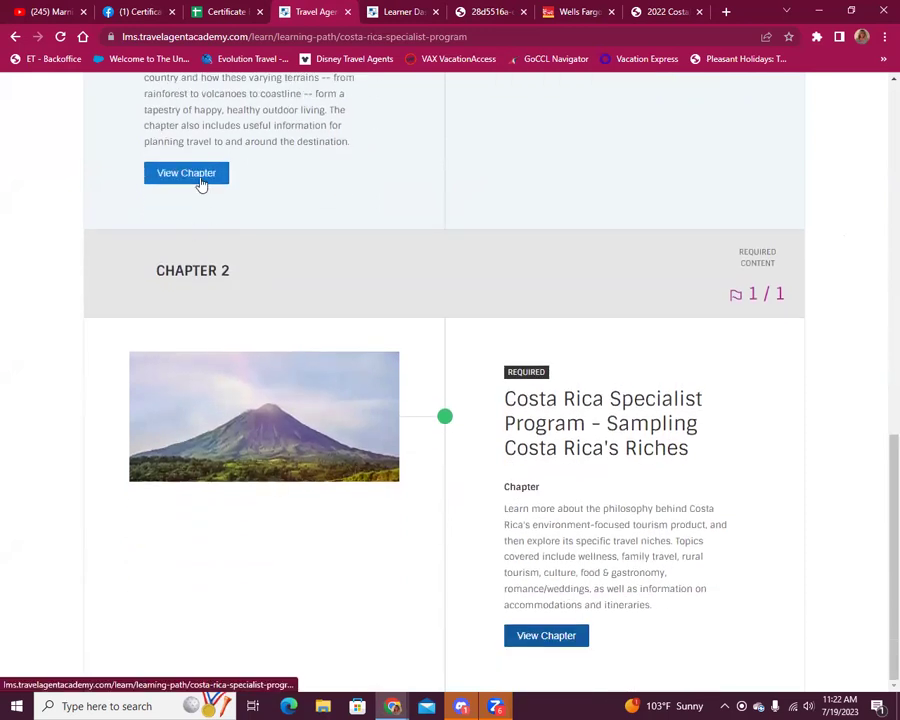
click(199, 176)
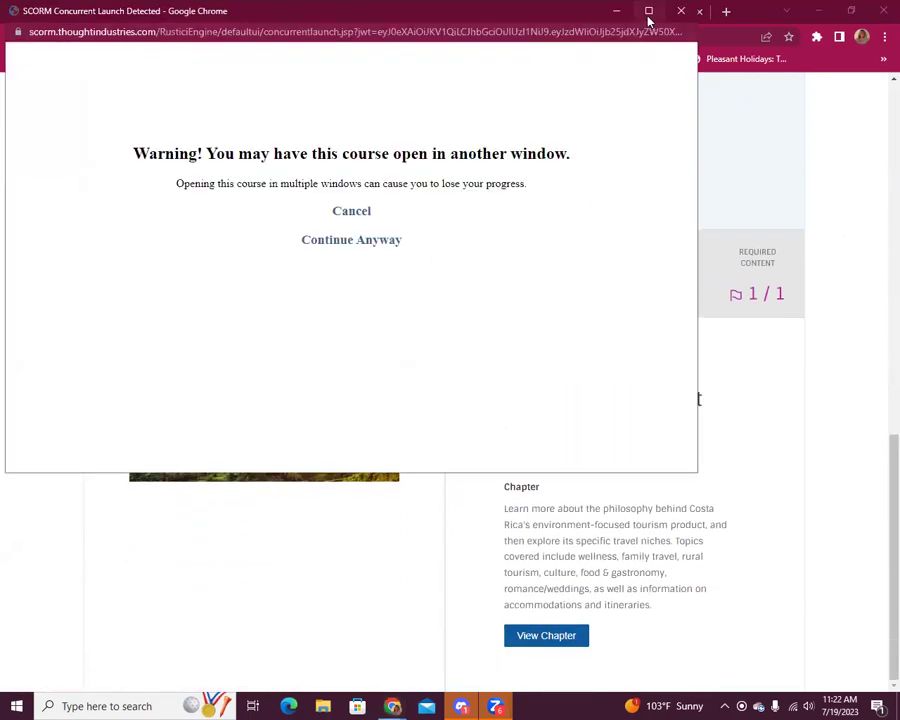
click(648, 11)
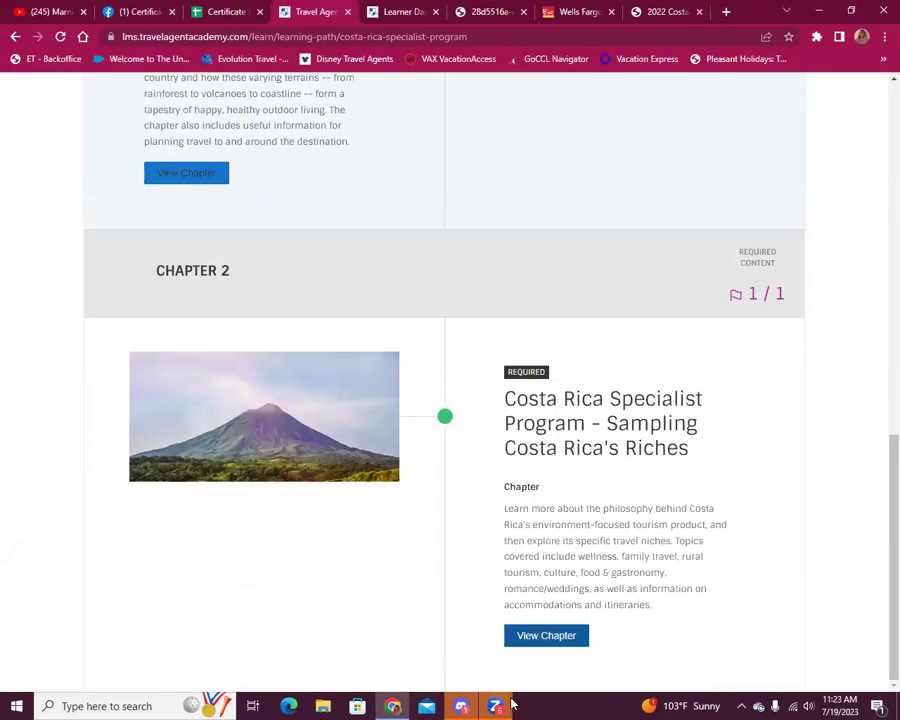
click(393, 706)
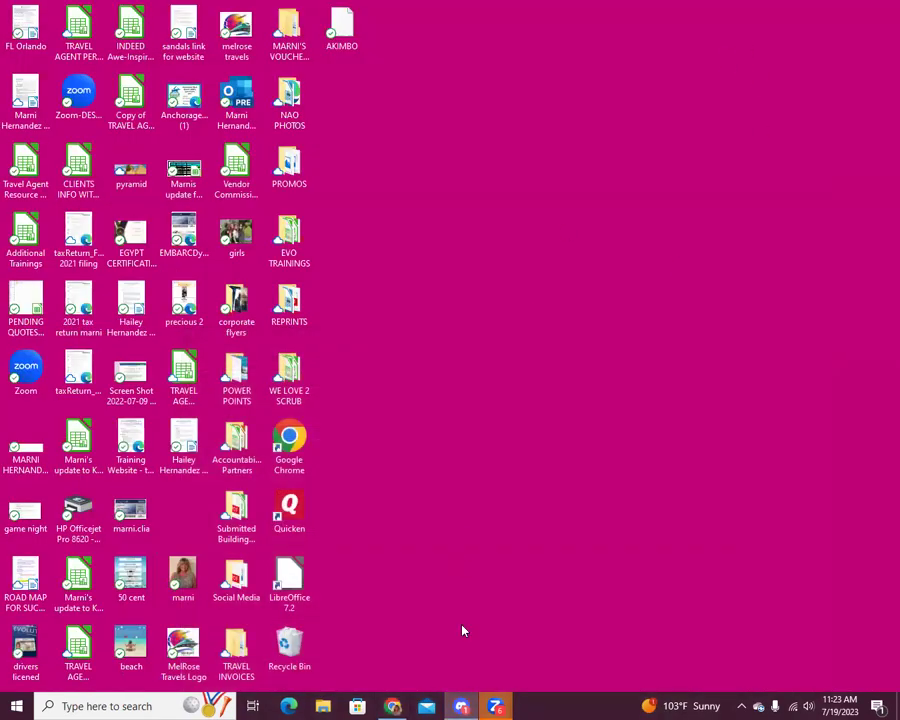
click(395, 706)
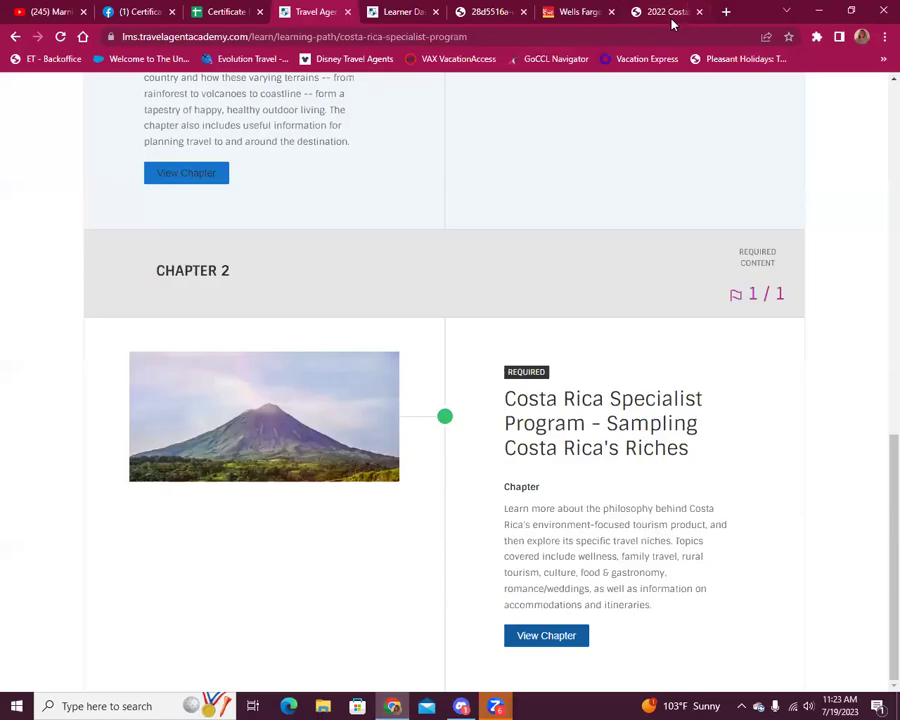
click(816, 10)
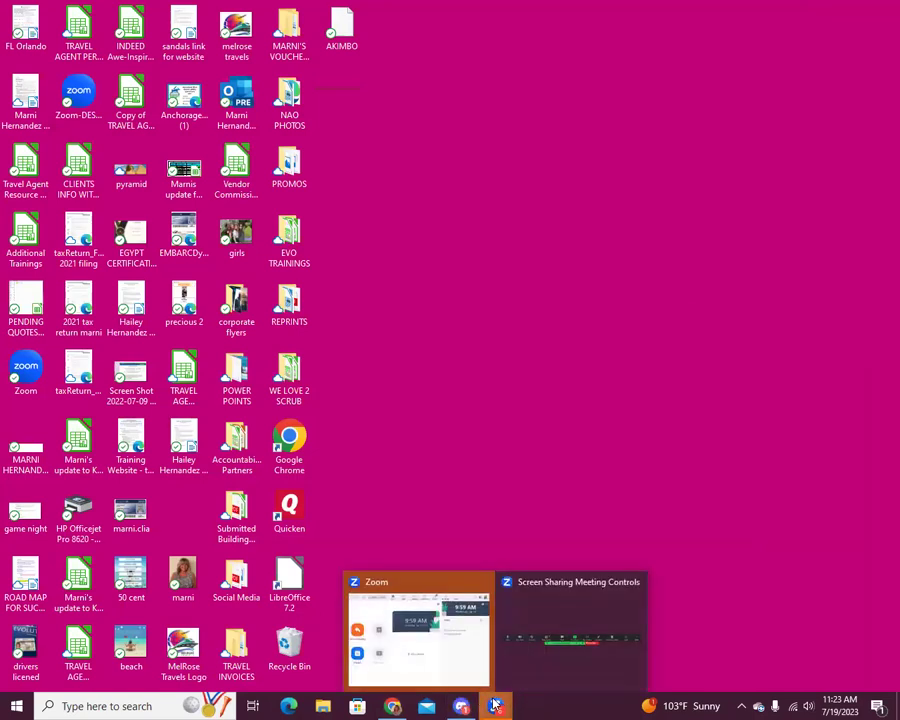
click(534, 655)
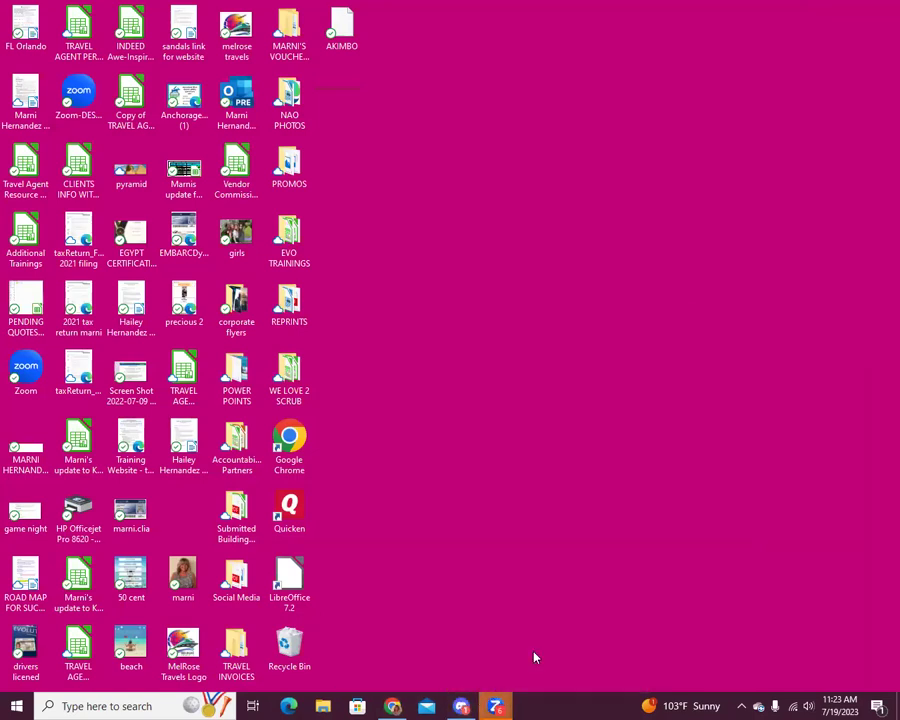
click(393, 705)
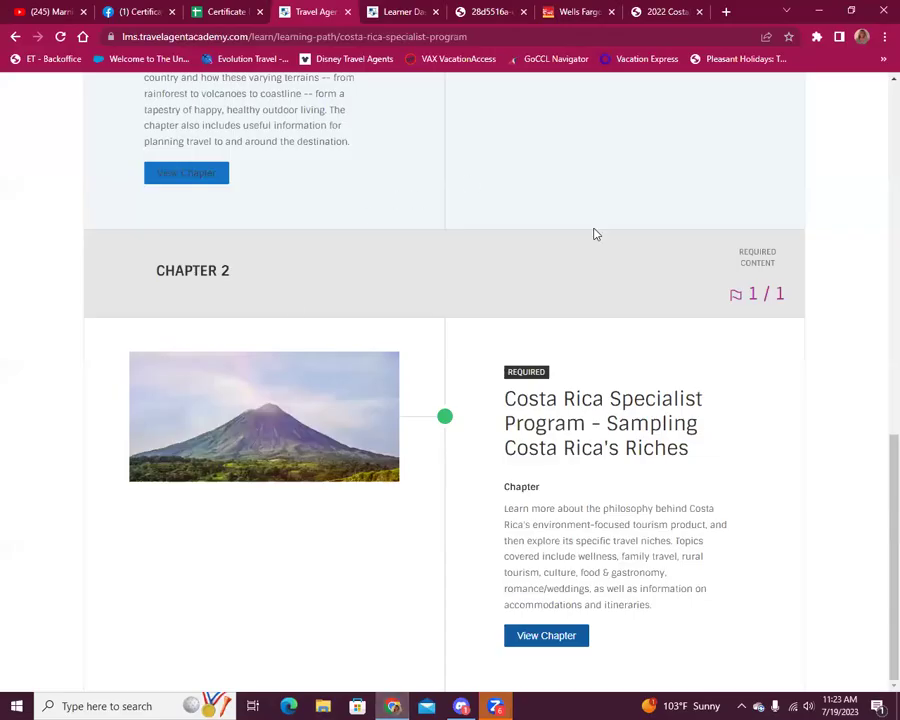
- Leave the Costa Rica learning path and return to the learner dashboard
scroll(564, 287, up, 8)
scroll(654, 259, up, 2)
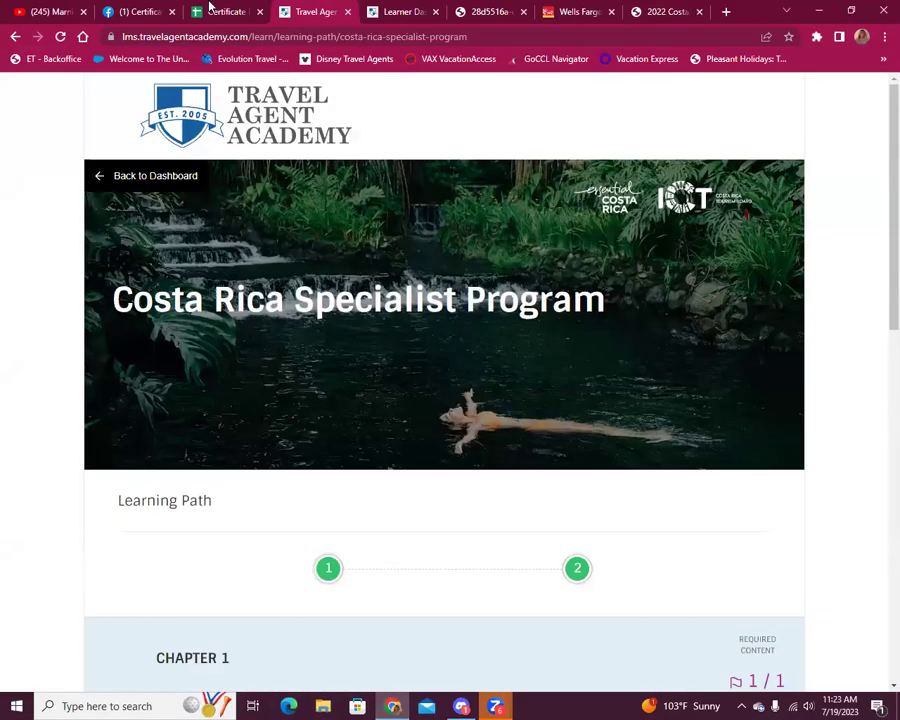
click(140, 176)
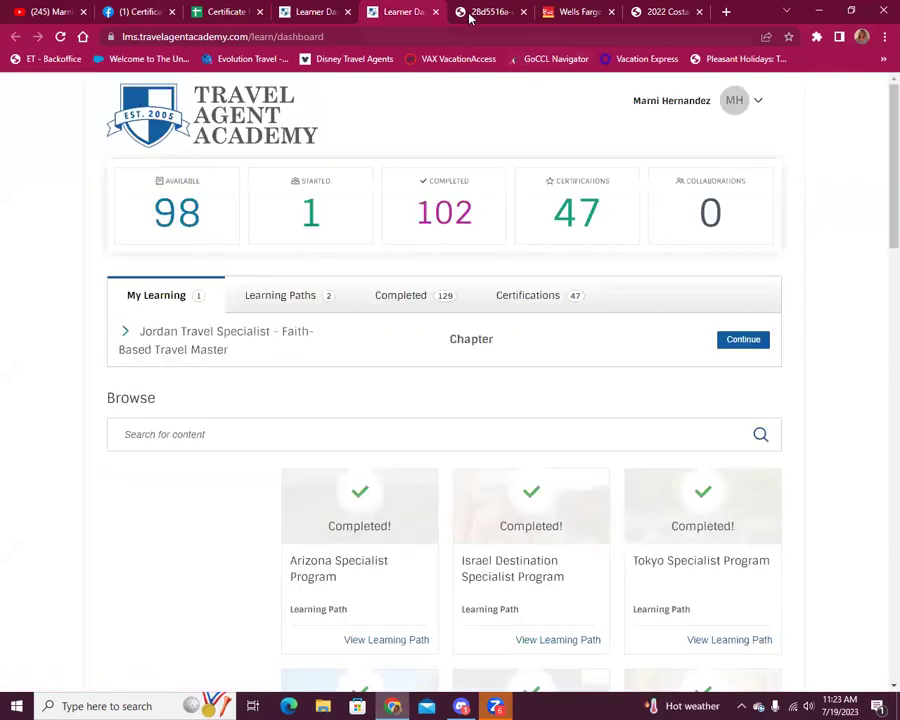
- Close the extra learner dashboard and certificate pages, check and close the Chapter 1 Resources PDF, and return to the remaining learner dashboard
click(436, 11)
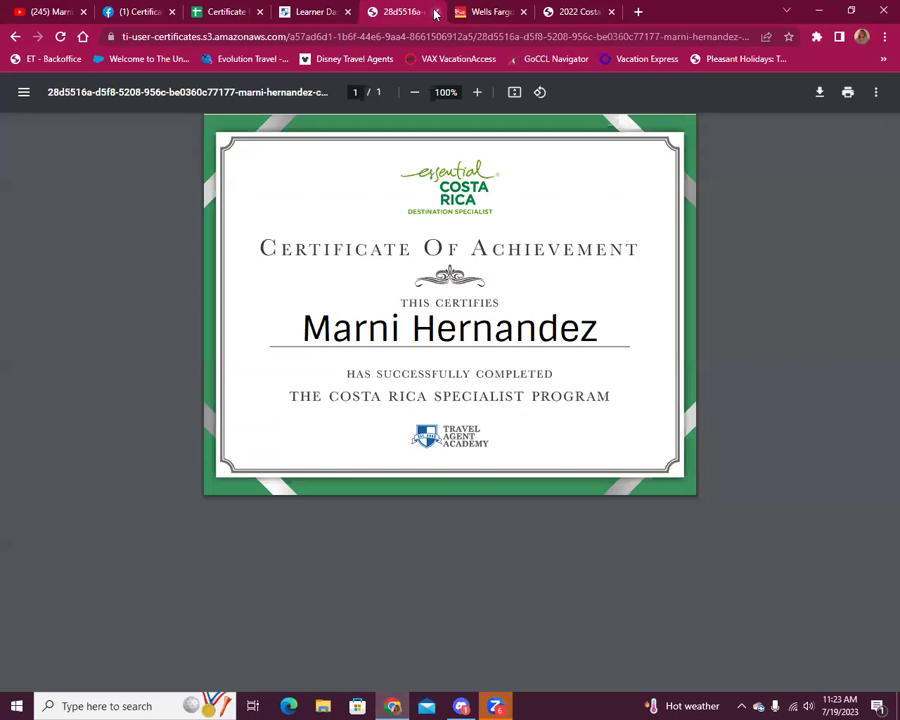
click(435, 12)
click(482, 16)
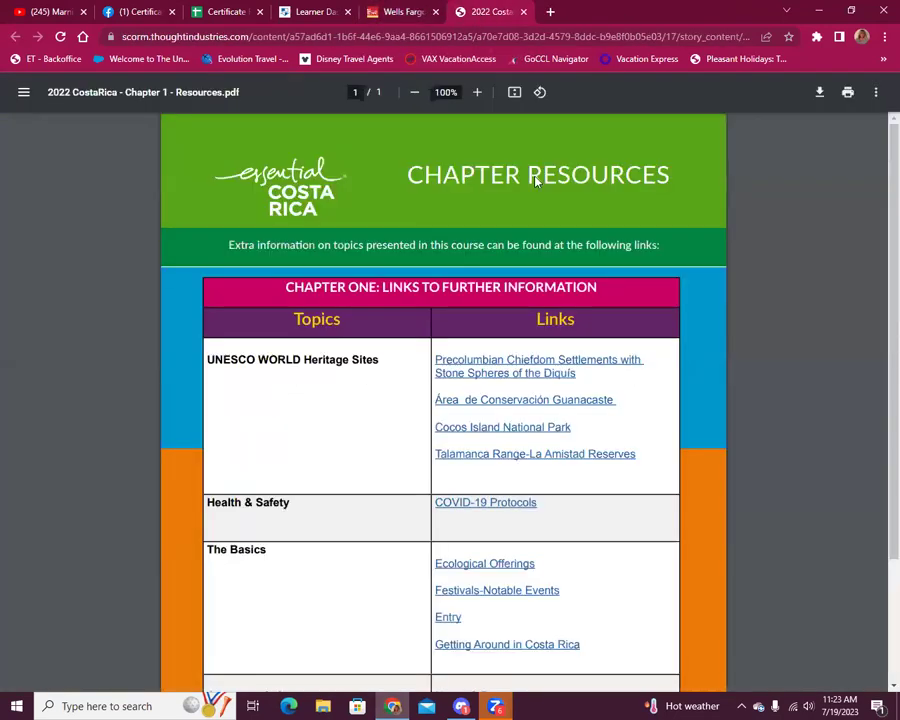
click(24, 90)
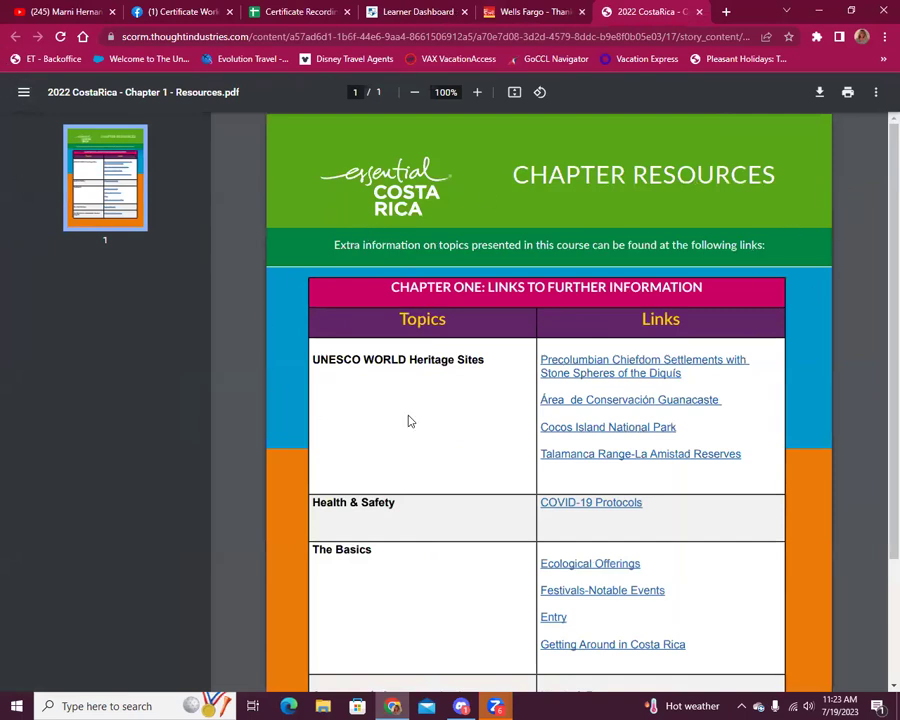
scroll(440, 498, down, 2)
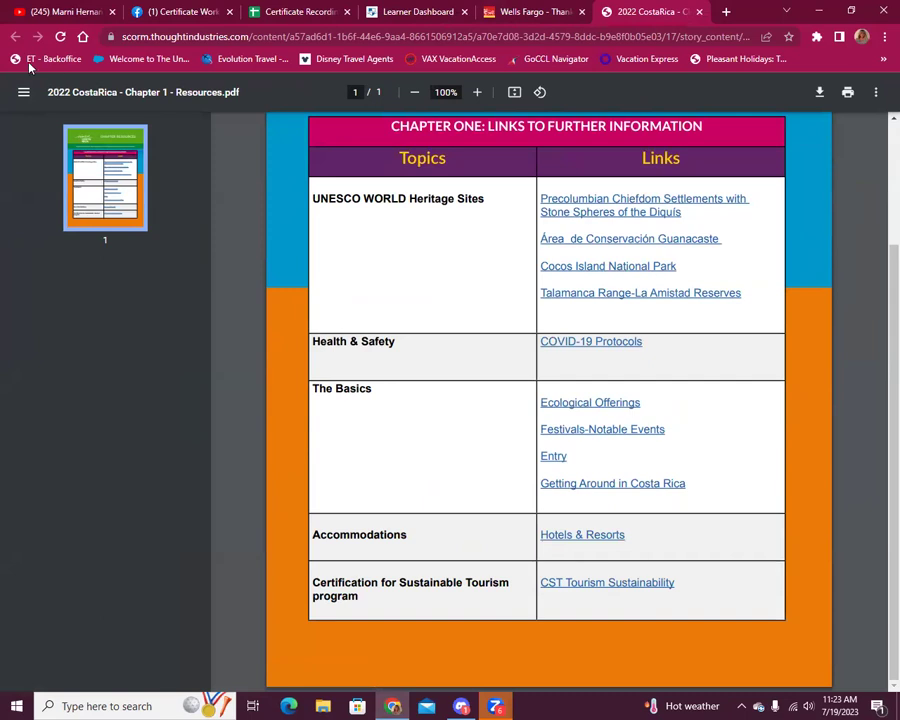
click(700, 12)
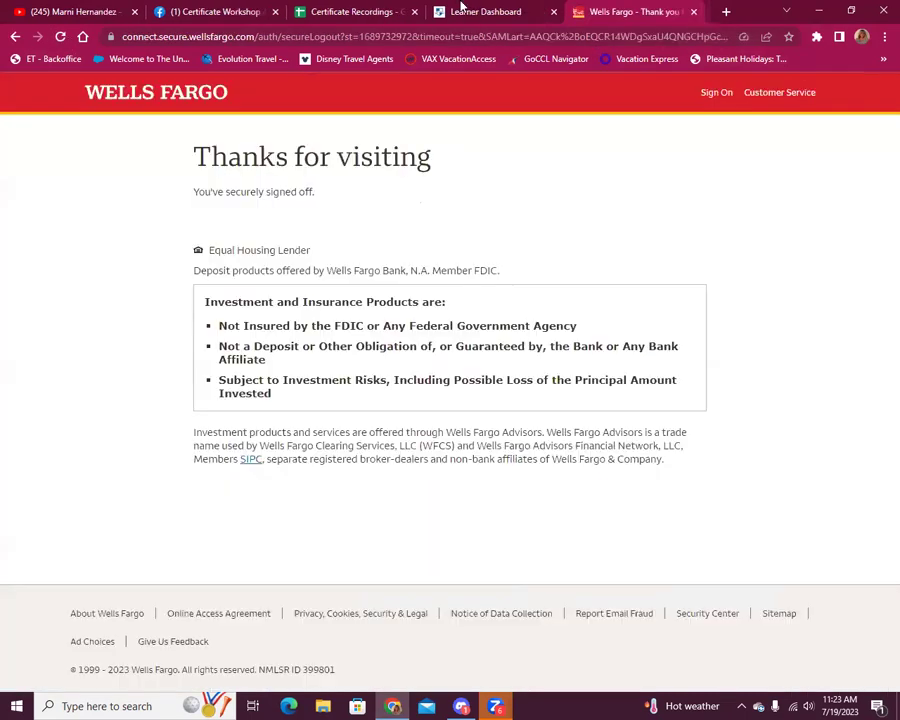
click(505, 13)
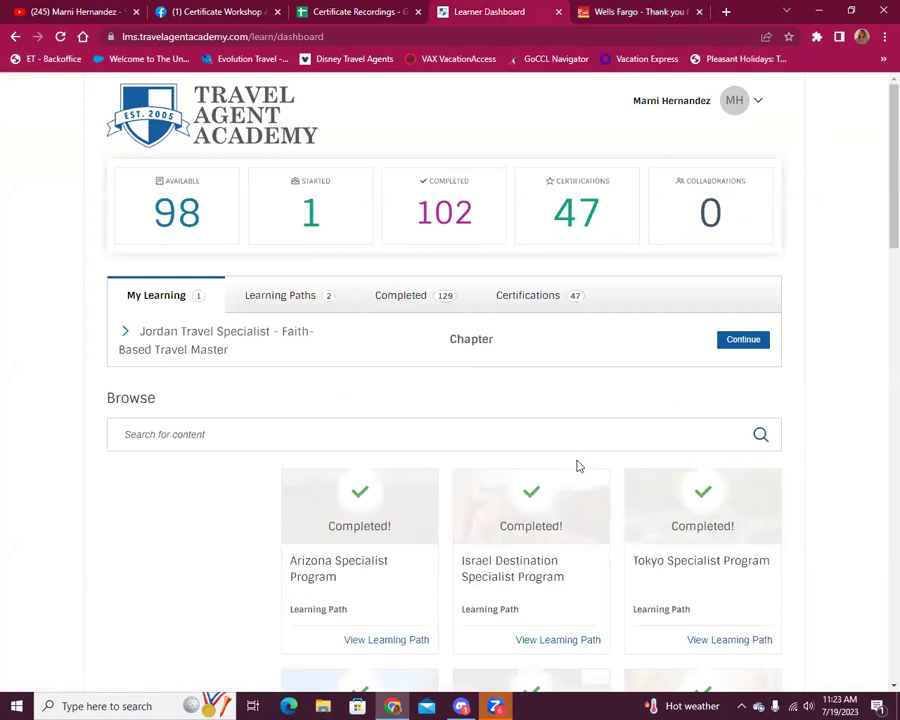
- Try to leave the learner dashboard for the site's root page at lms.travelagentacademy.com
click(13, 37)
click(15, 37)
click(15, 37)
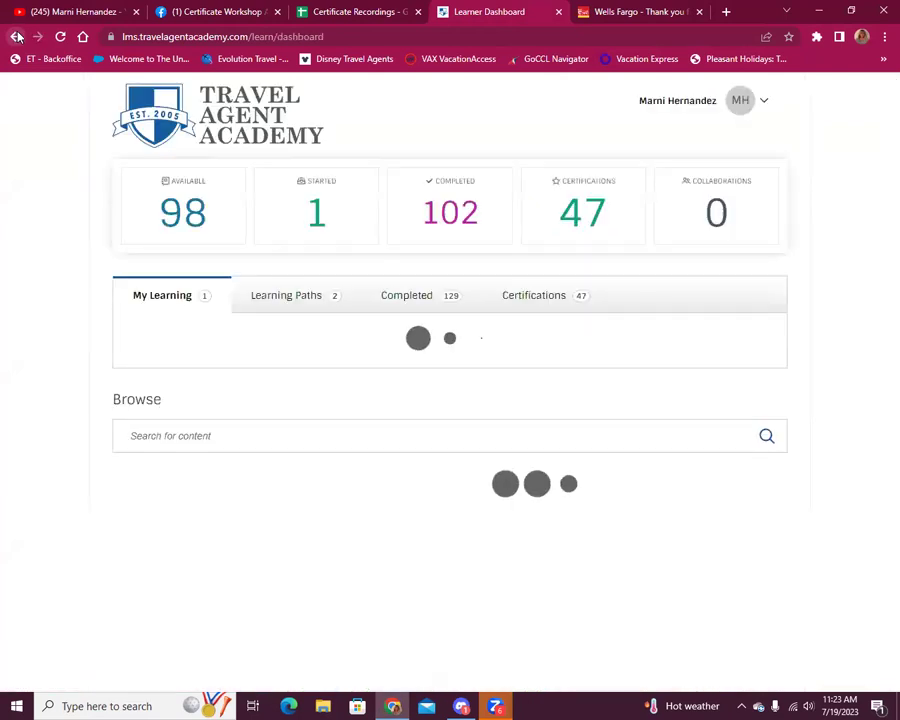
click(265, 35)
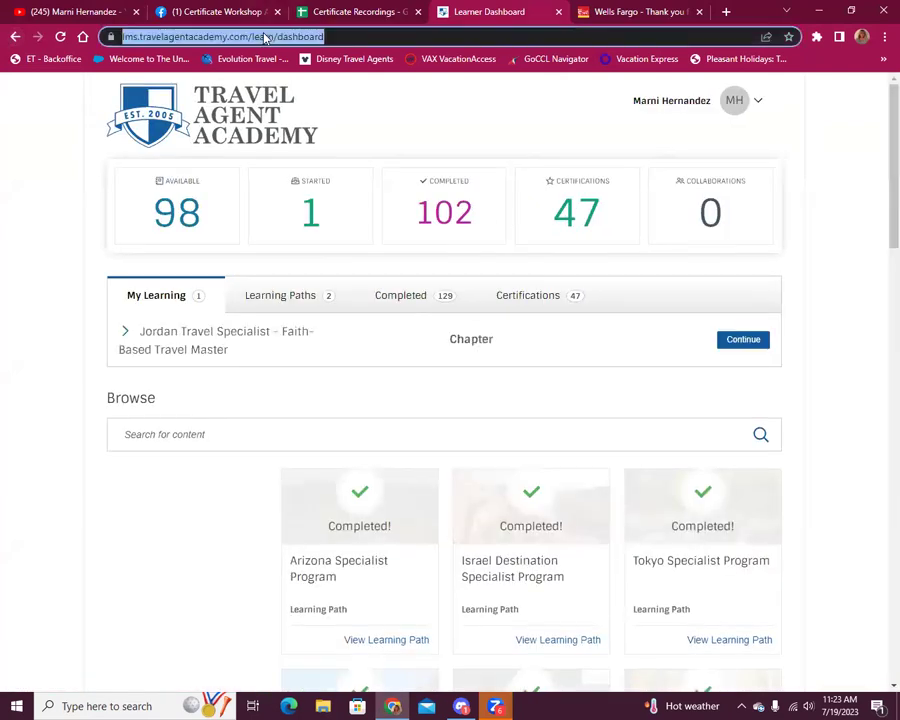
click(262, 37)
drag(284, 36, 612, 56)
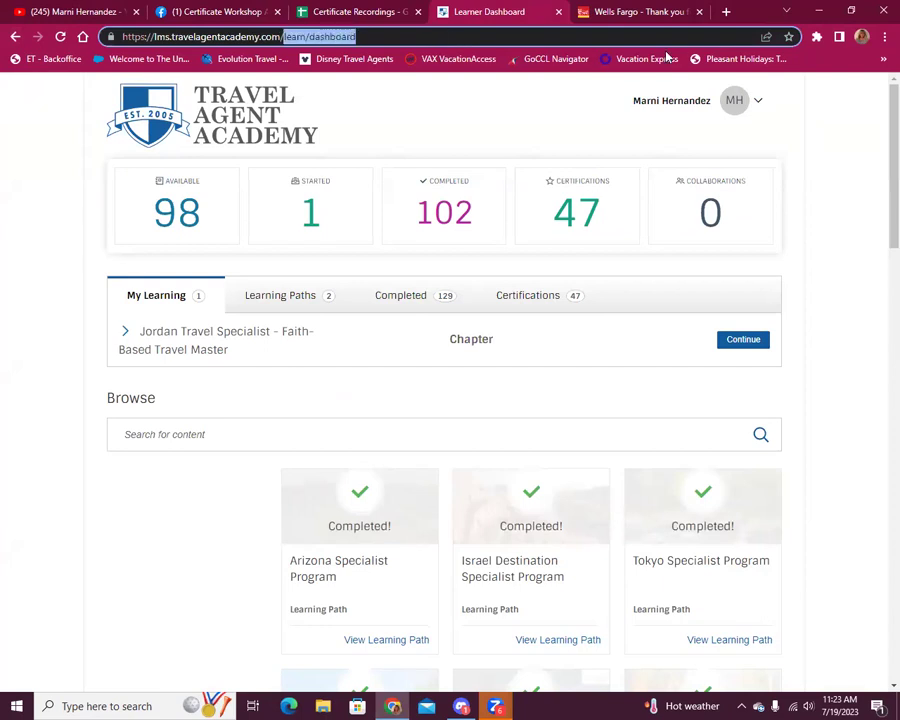
key(BackSpace)
key(Return)
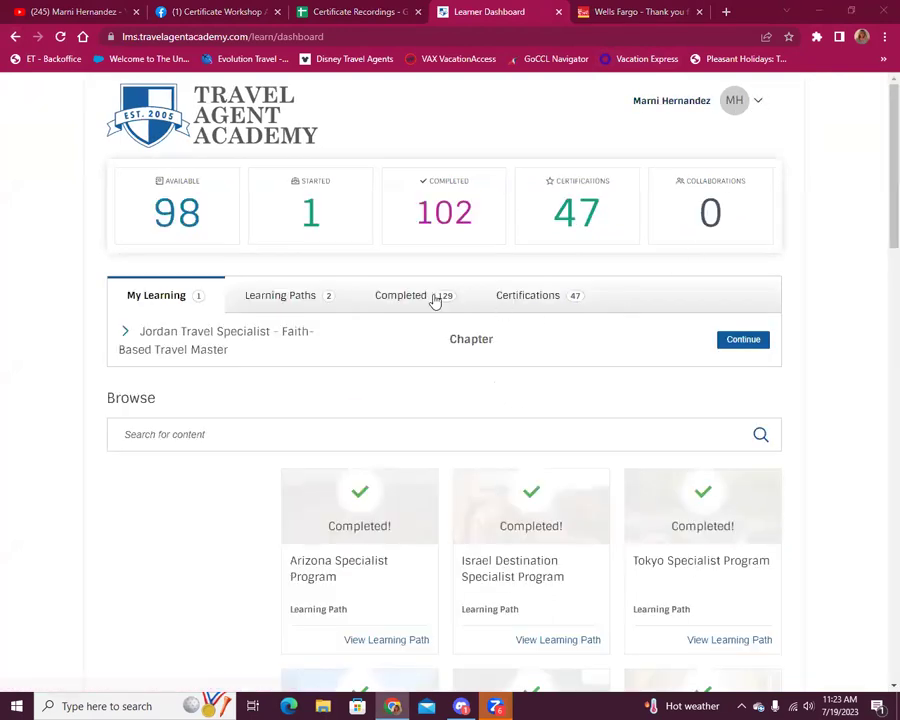
- Find Costa Rica Specialist Program – Introduction to Costa Rica among the completed courses and open the chapter in a maximized player
click(383, 298)
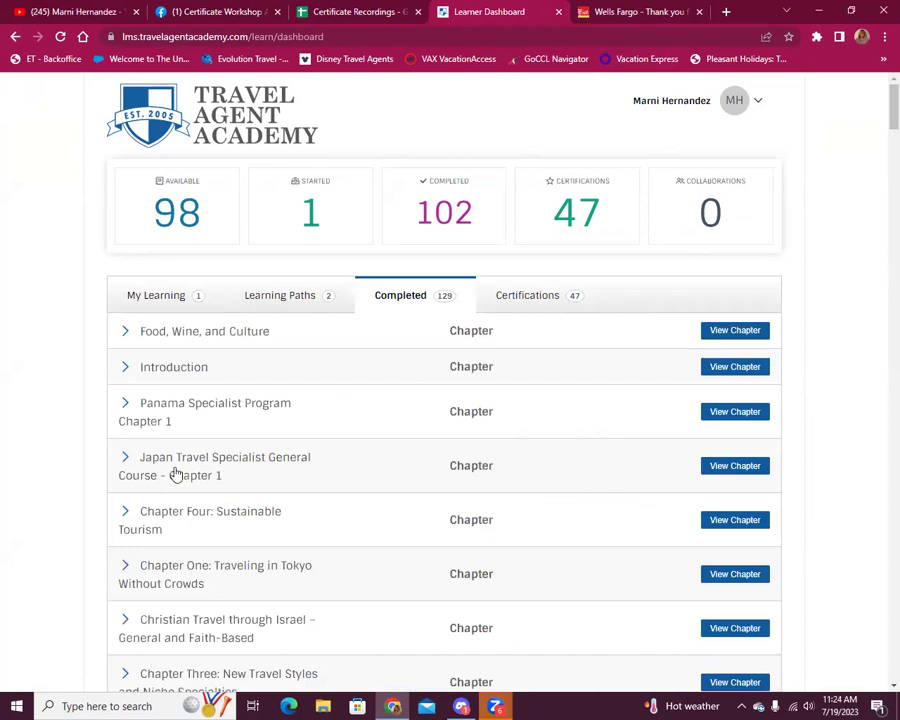
scroll(180, 512, down, 3)
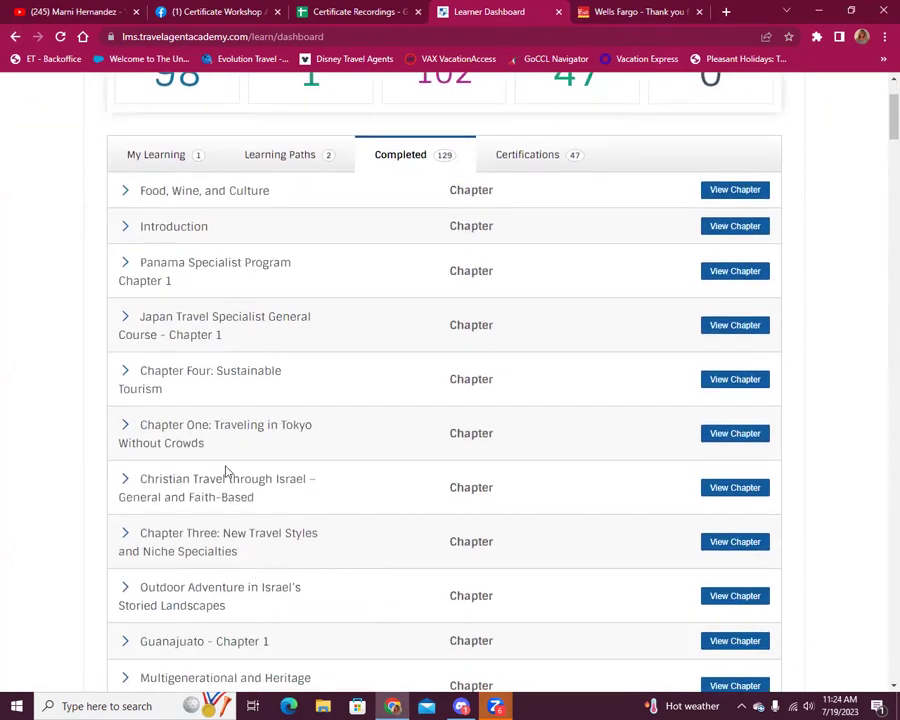
scroll(225, 588, down, 5)
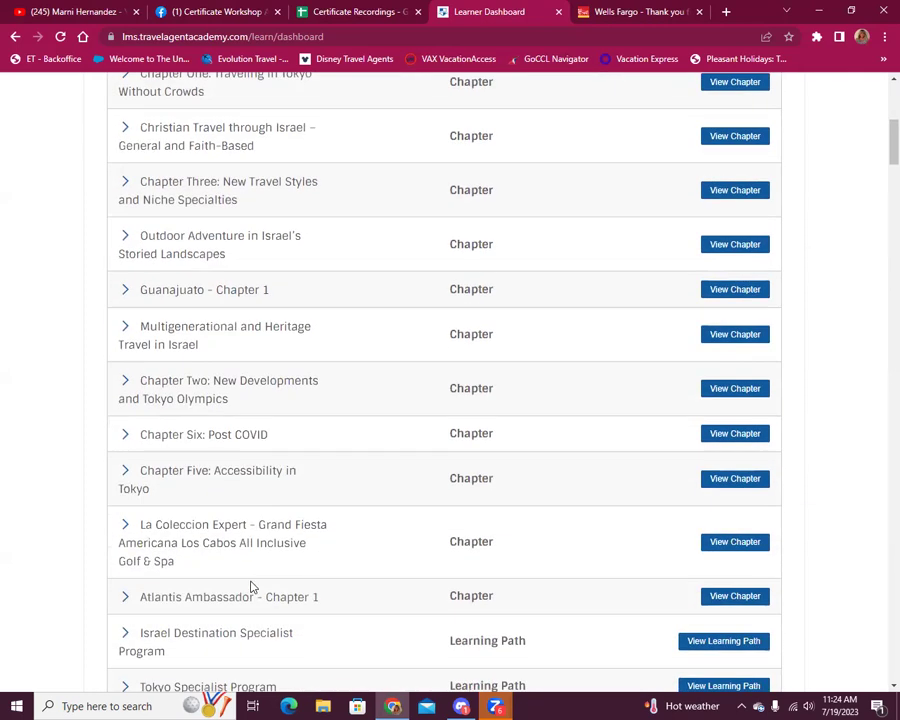
scroll(253, 583, down, 3)
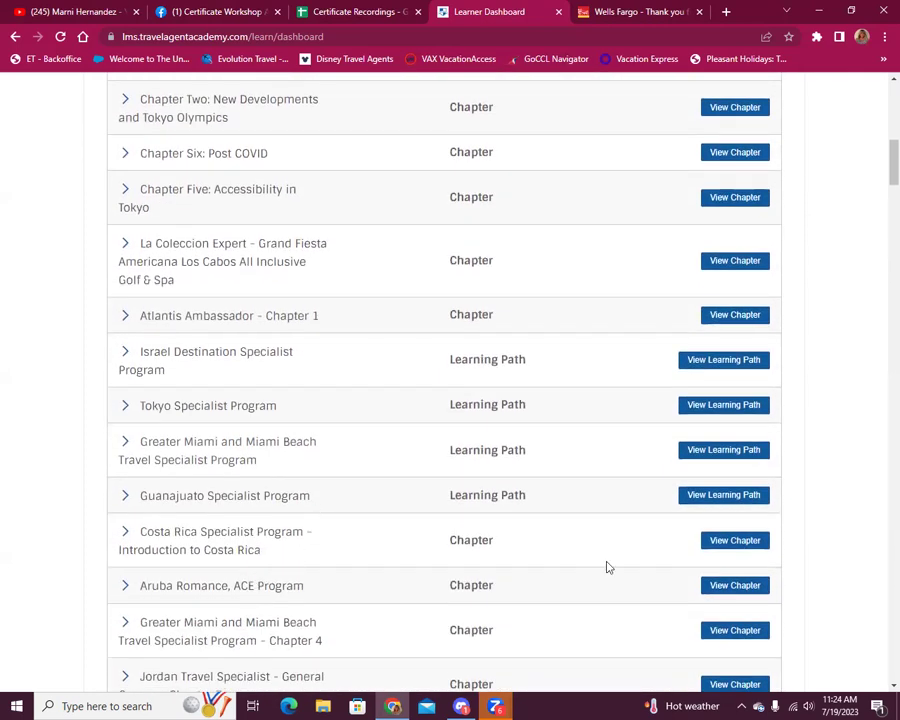
click(744, 541)
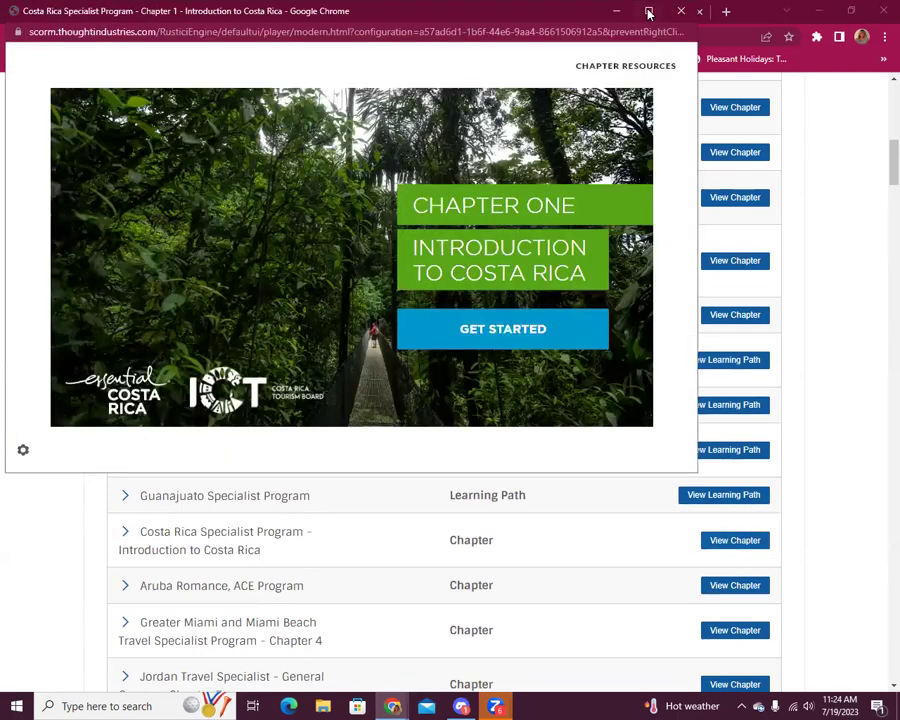
click(648, 11)
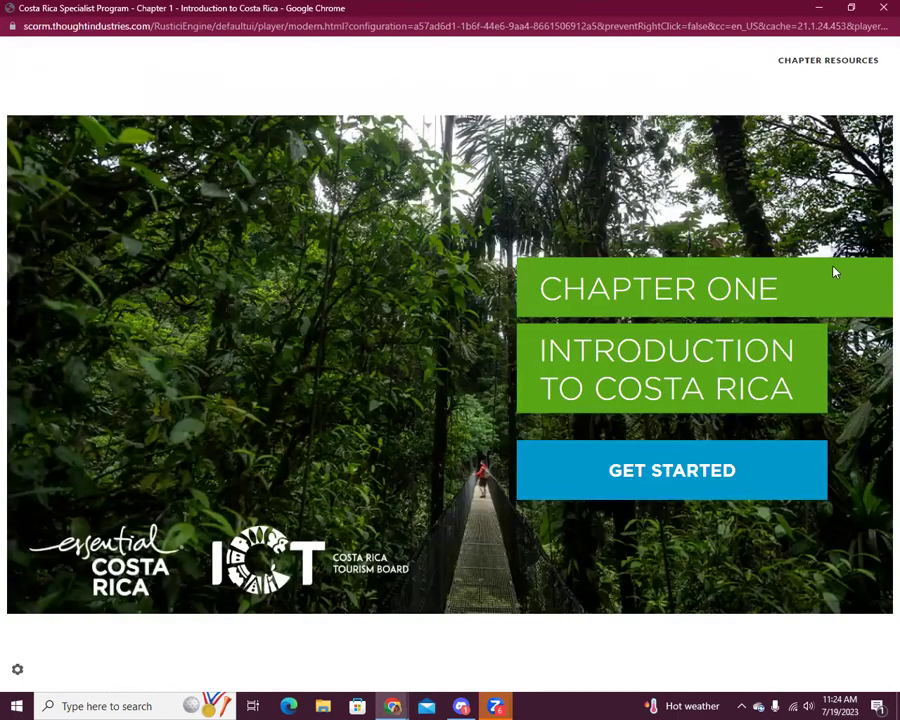
- Open the Areas To Visit - Top Attractions By Region PDF from the chapter resources and look through its regional pages to the end
click(828, 63)
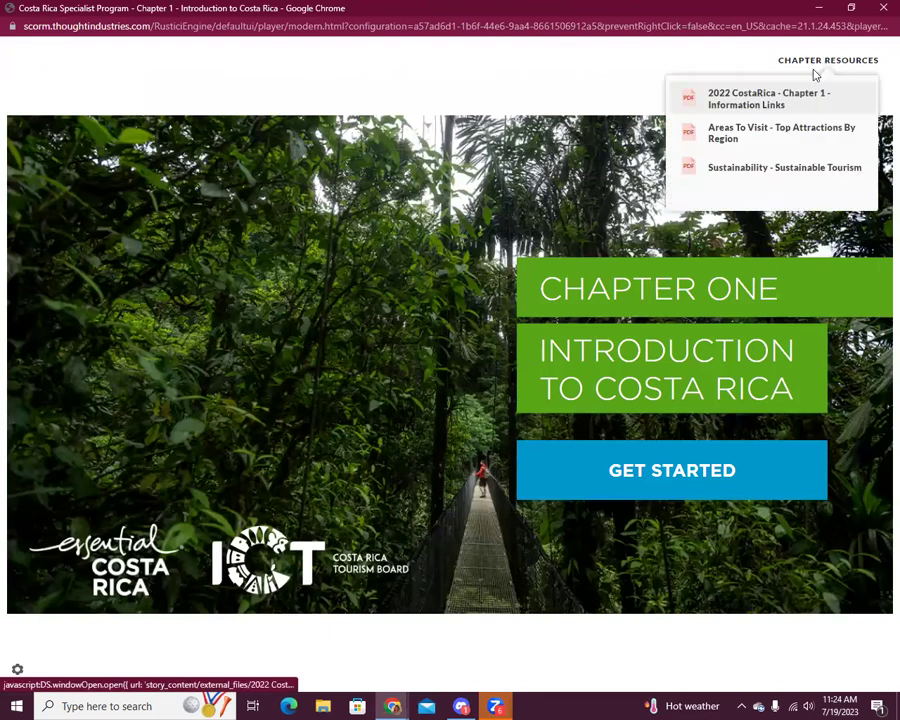
click(768, 141)
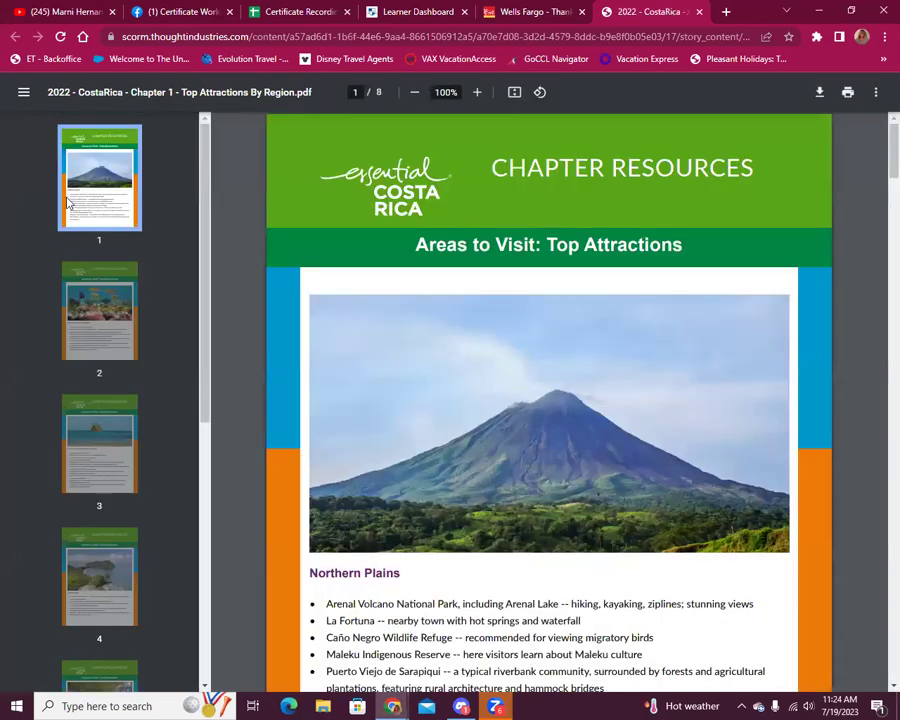
scroll(576, 375, down, 4)
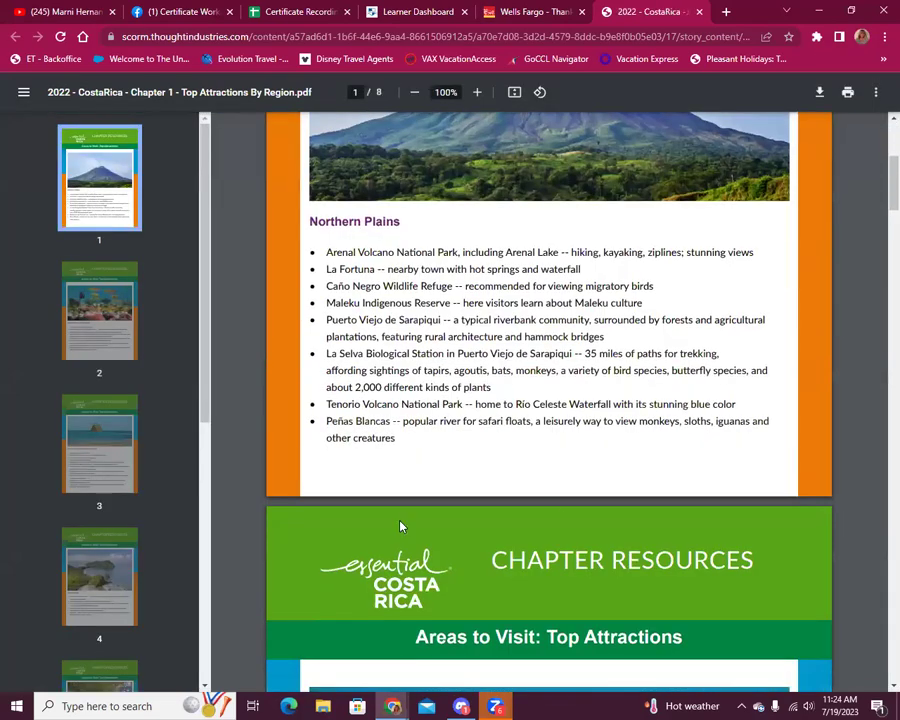
scroll(577, 460, down, 13)
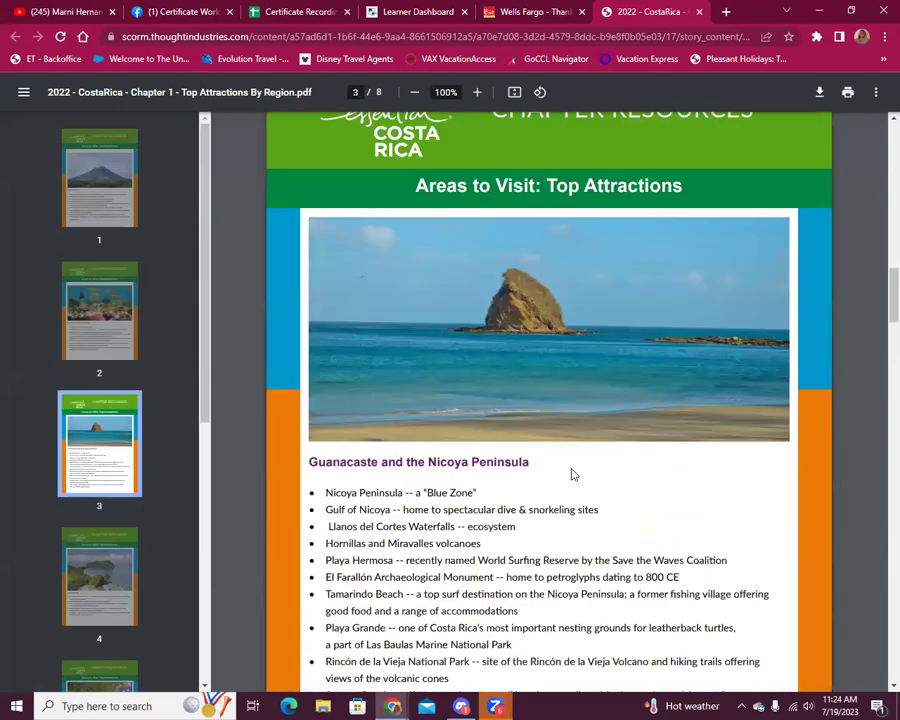
scroll(620, 478, down, 11)
scroll(620, 479, down, 7)
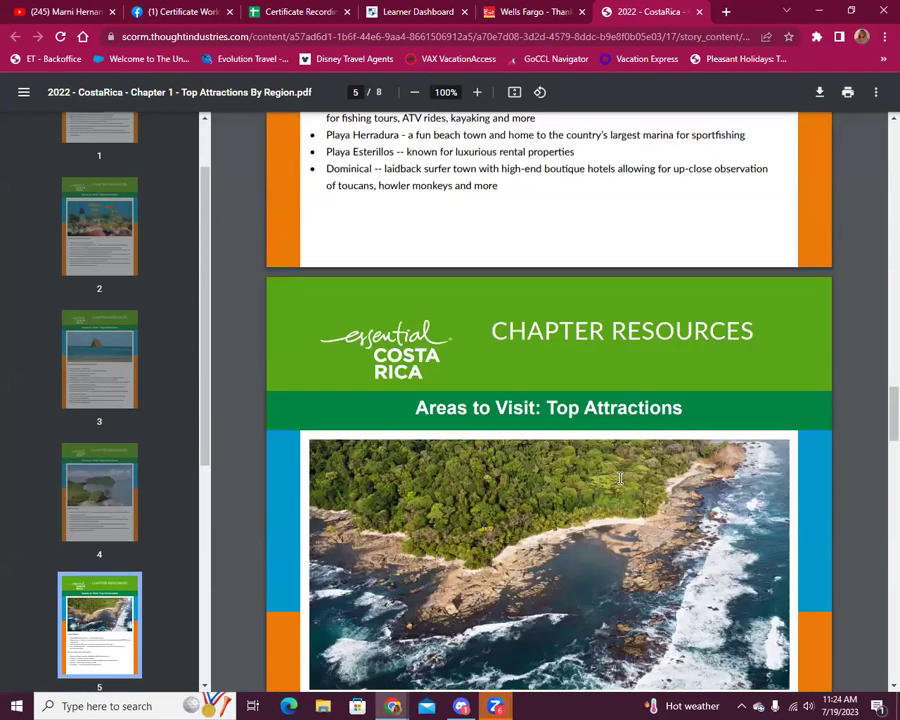
scroll(620, 478, down, 4)
scroll(526, 488, down, 9)
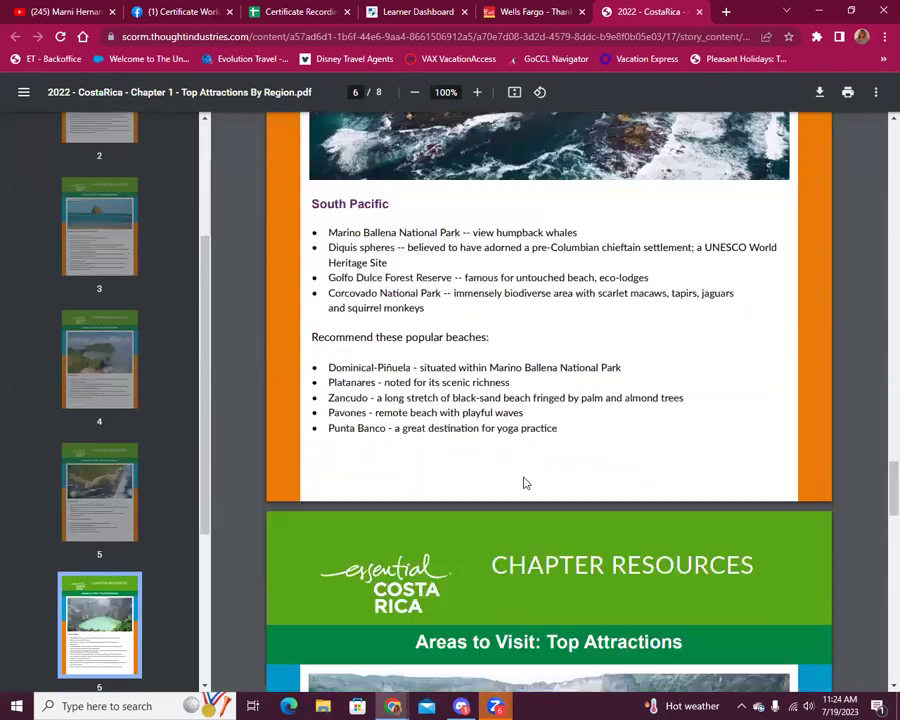
scroll(535, 459, down, 15)
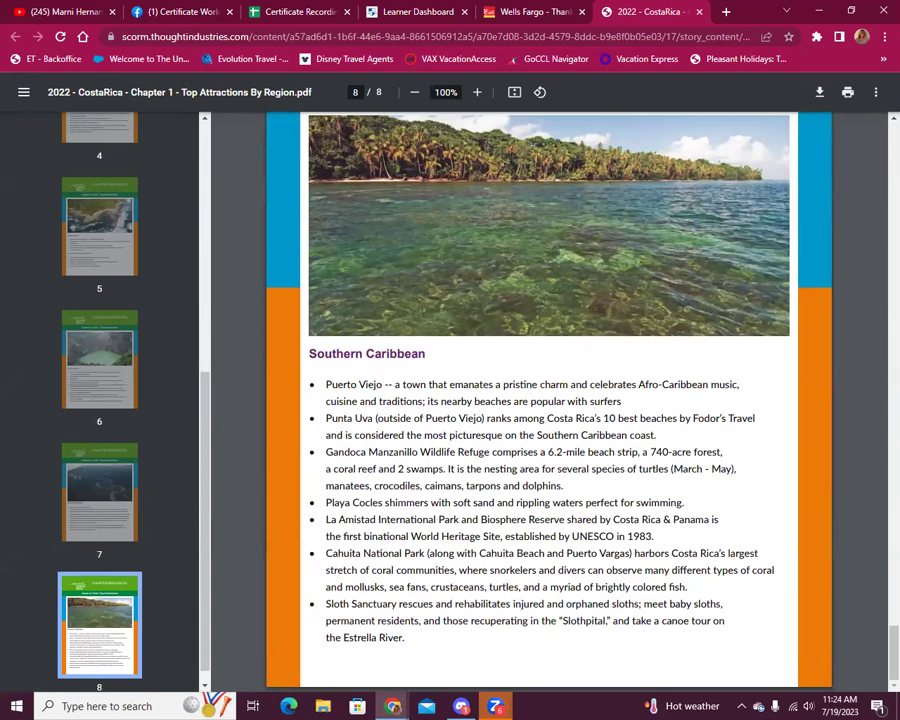
- Switch to the Certificate Workshop And Marketing Ideas Facebook group and copy the link address of the 7-21 Dominican Republic course
click(280, 14)
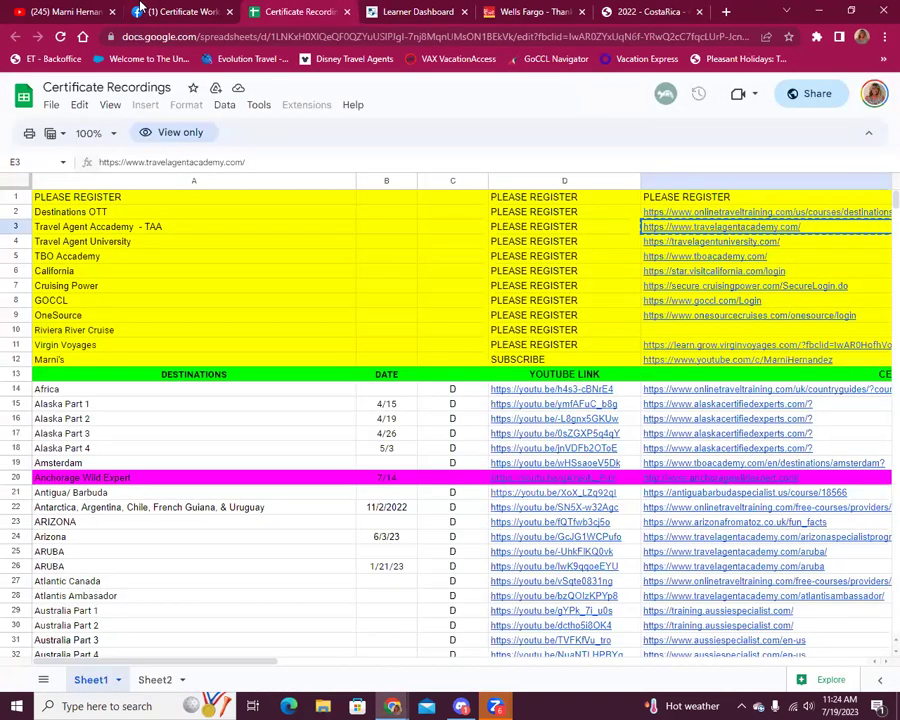
key(ctrl+shift+Tab)
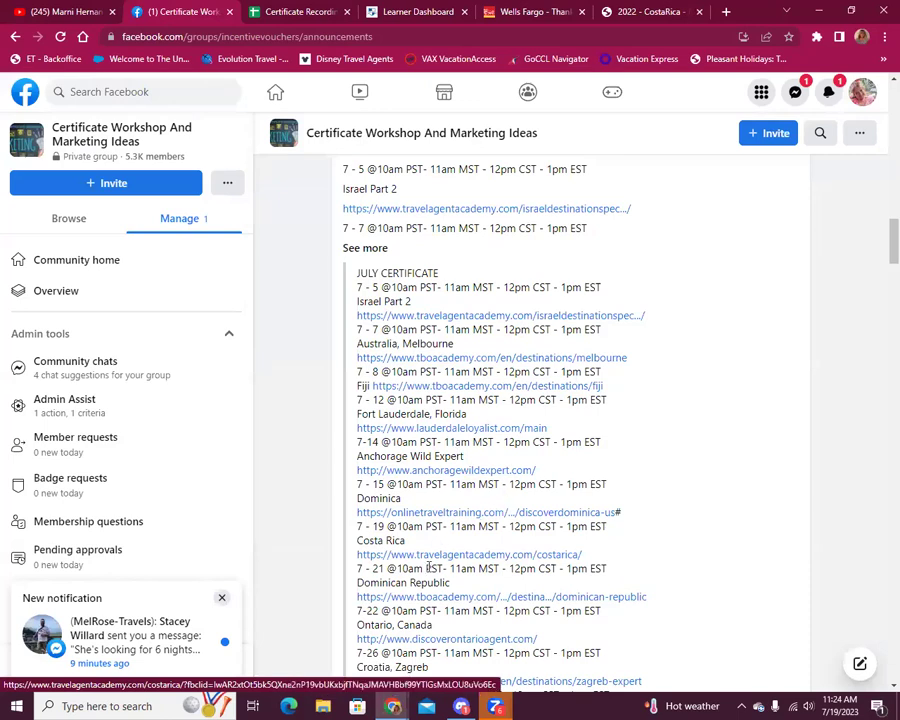
scroll(472, 560, down, 2)
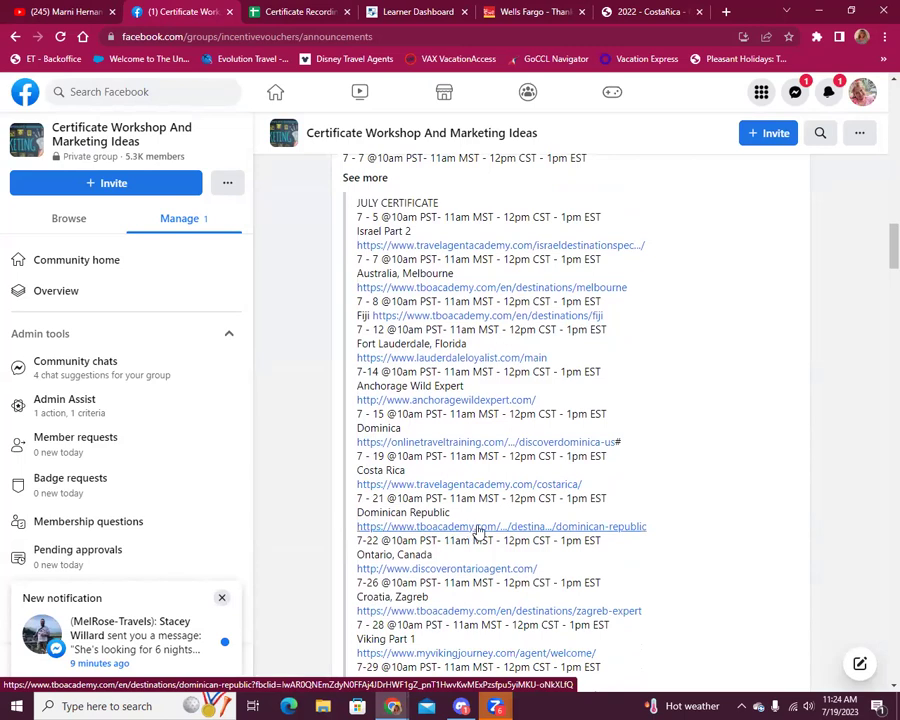
right_click(478, 531)
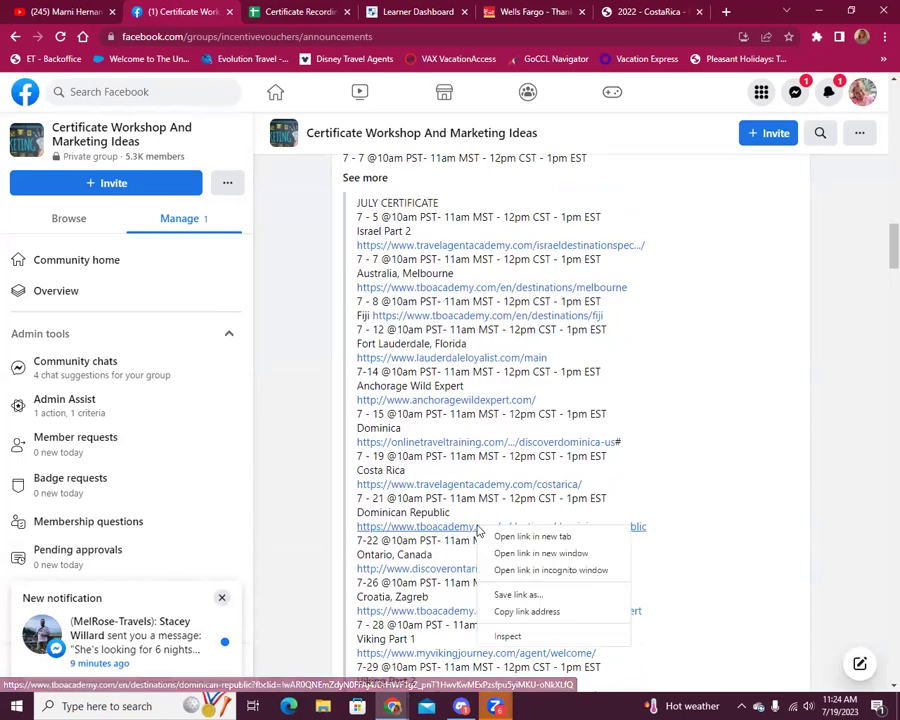
click(526, 613)
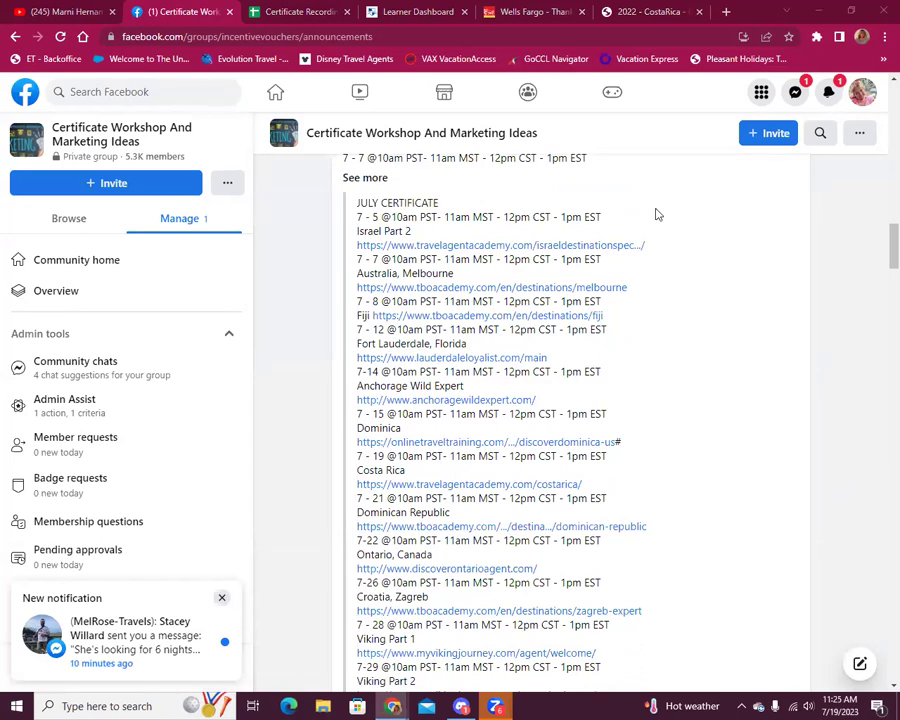
- Copy the share link of the Certificate Workshop And Marketing Ideas group
scroll(278, 377, up, 15)
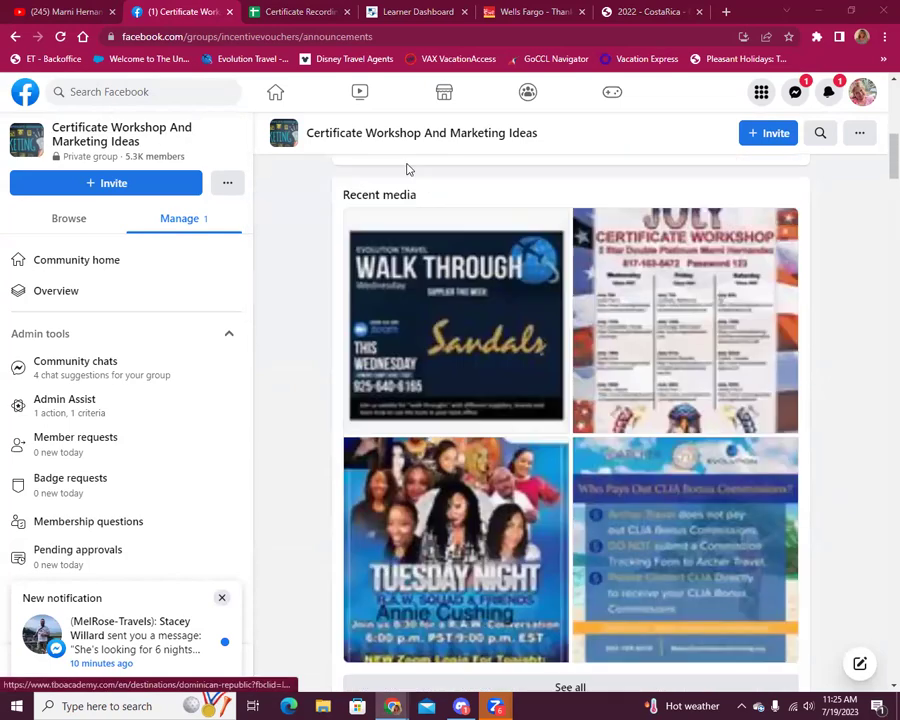
scroll(386, 150, up, 3)
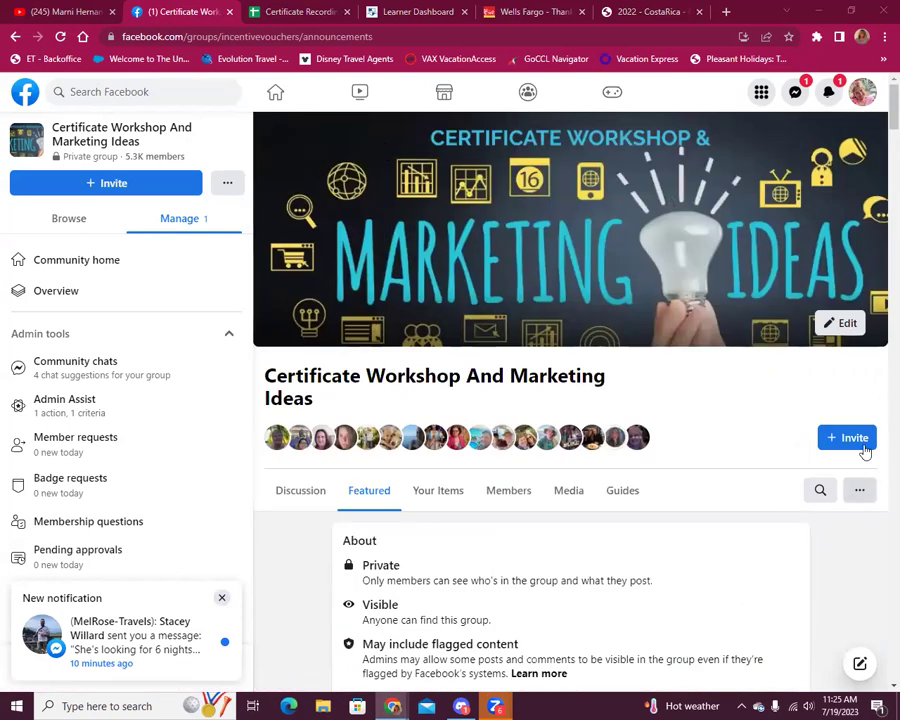
click(859, 492)
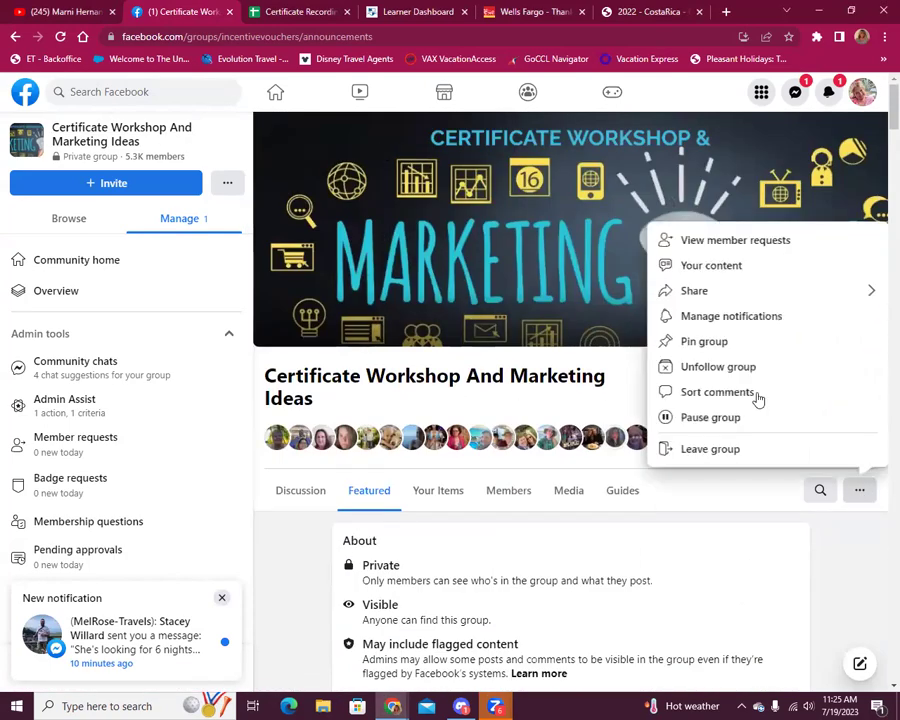
click(680, 290)
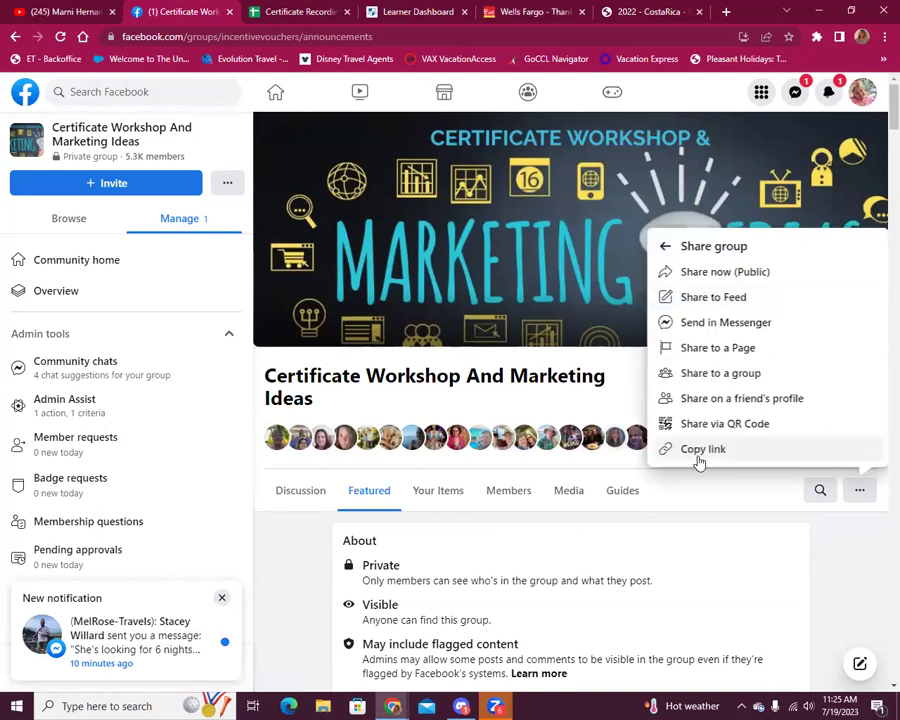
click(702, 449)
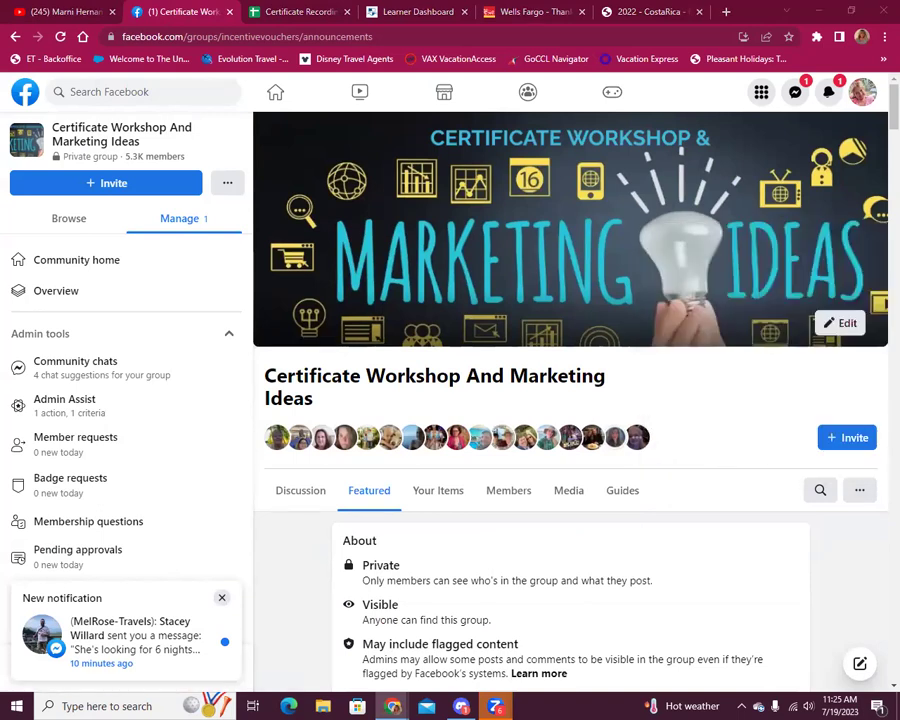
- Look through the group's featured posts down to the Certificate Recordings cheat sheet, and bring up its spreadsheet of destinations
click(444, 570)
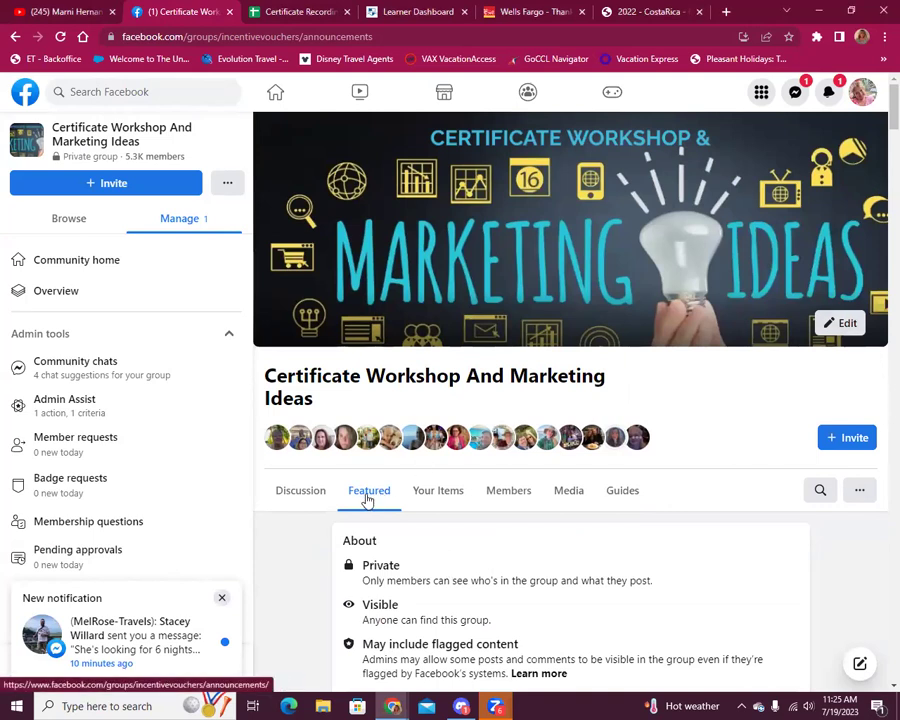
scroll(368, 495, down, 10)
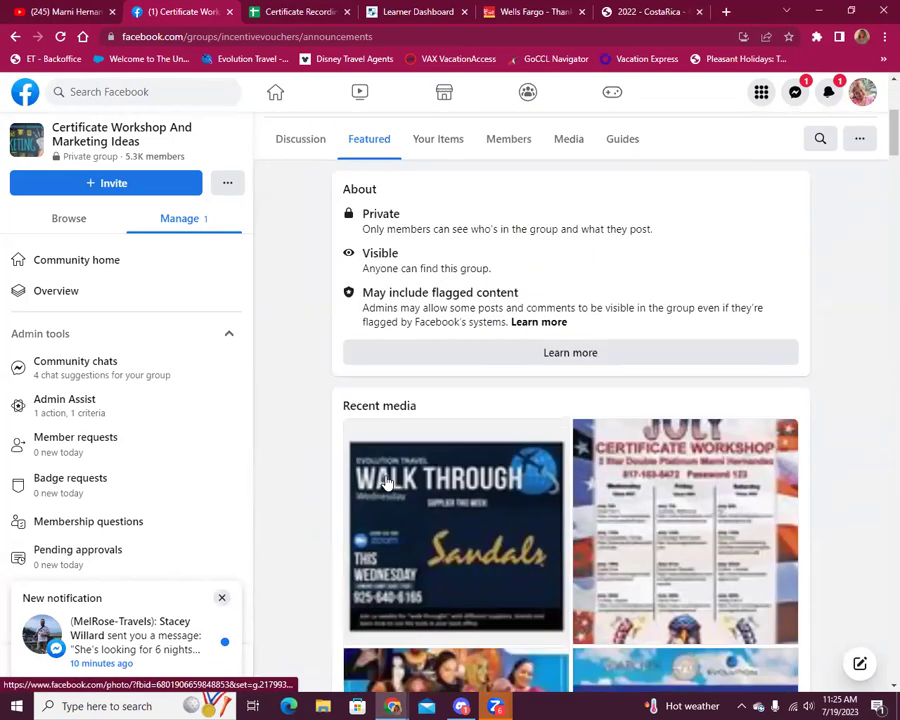
scroll(387, 483, down, 8)
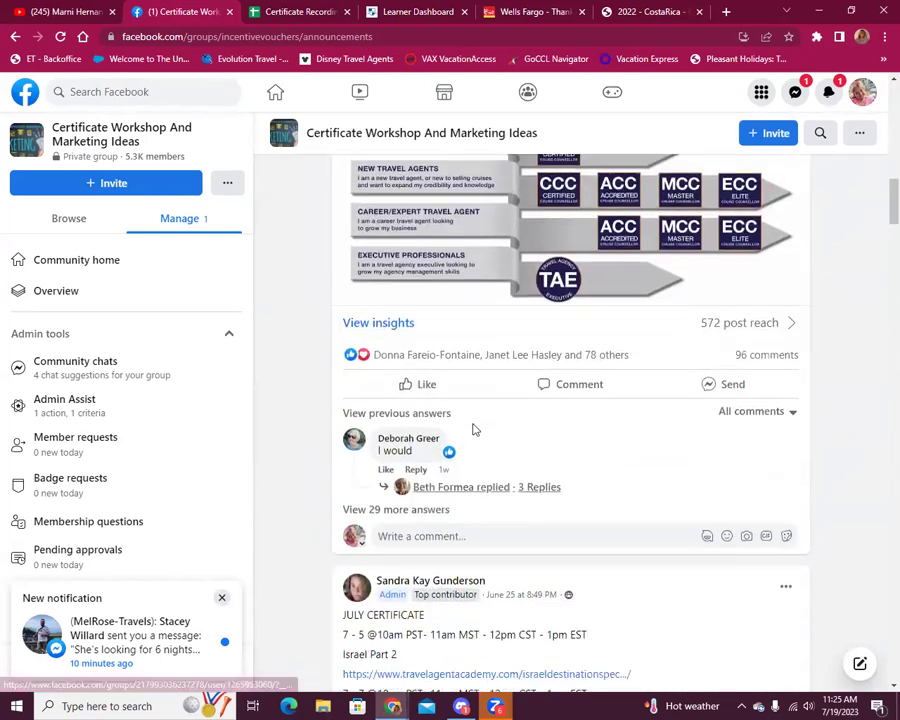
scroll(450, 346, down, 5)
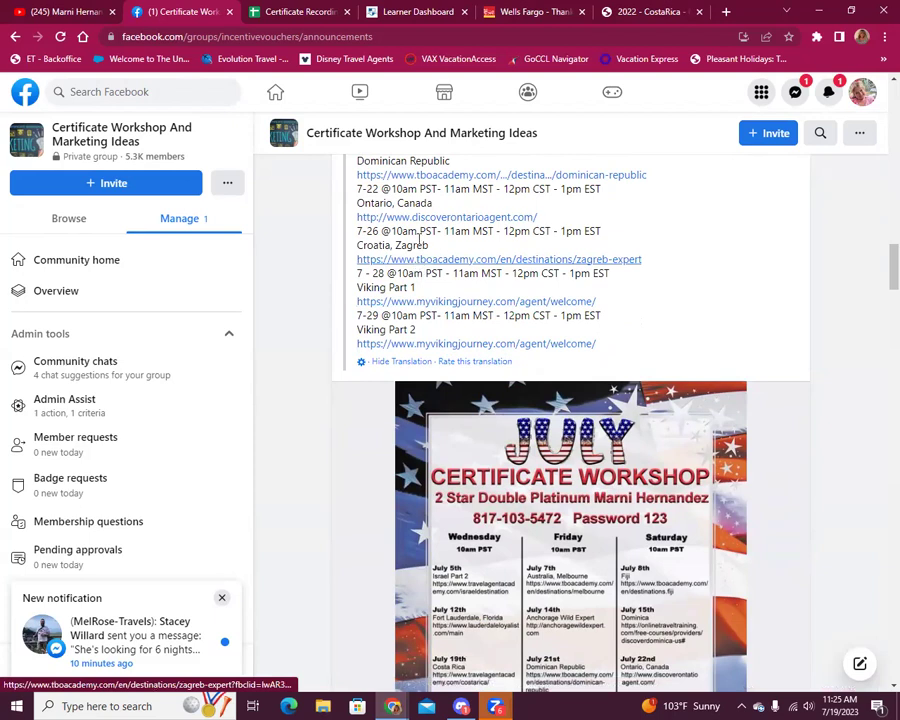
scroll(430, 257, down, 2)
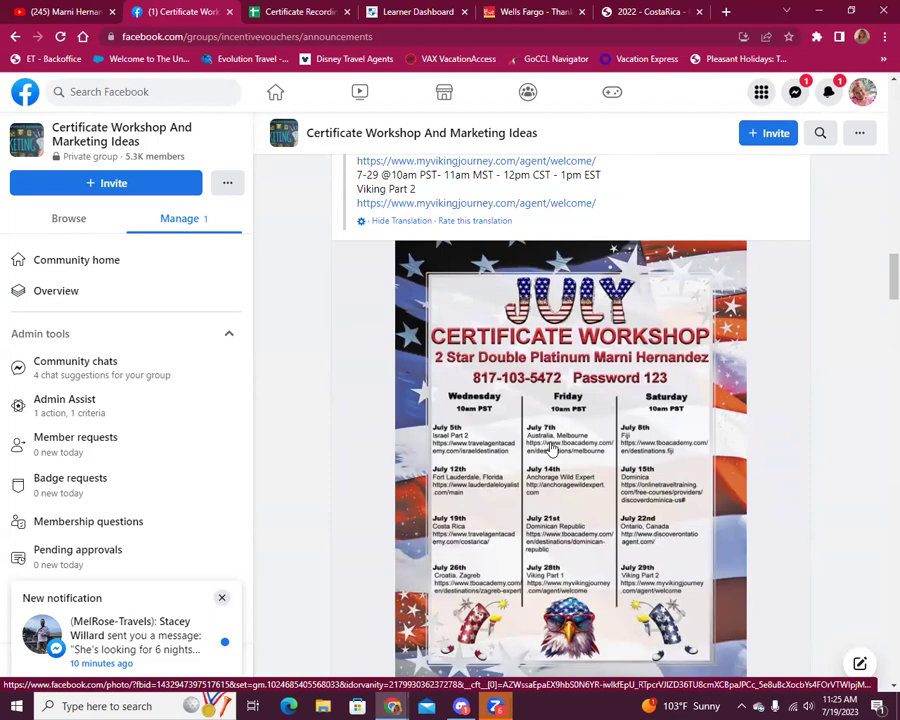
scroll(536, 464, down, 12)
scroll(483, 505, down, 15)
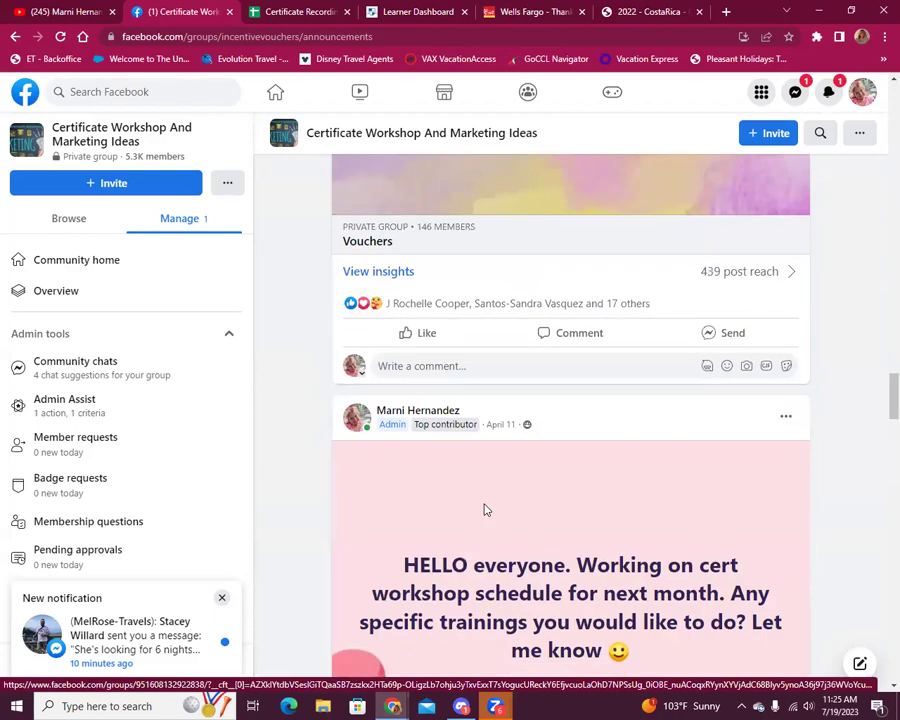
scroll(485, 505, down, 8)
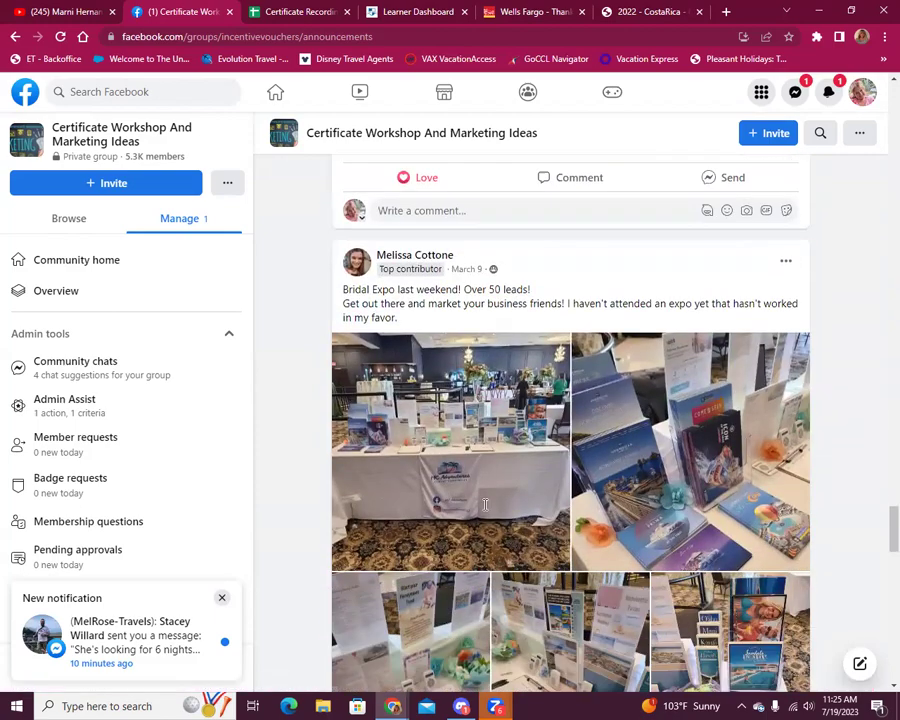
scroll(485, 511, down, 1)
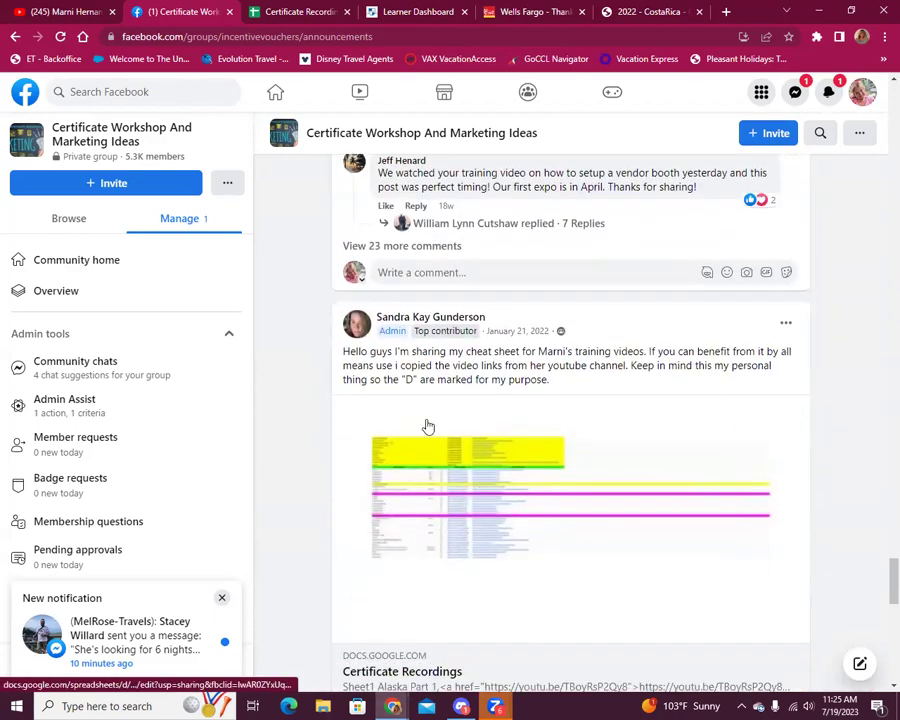
click(291, 11)
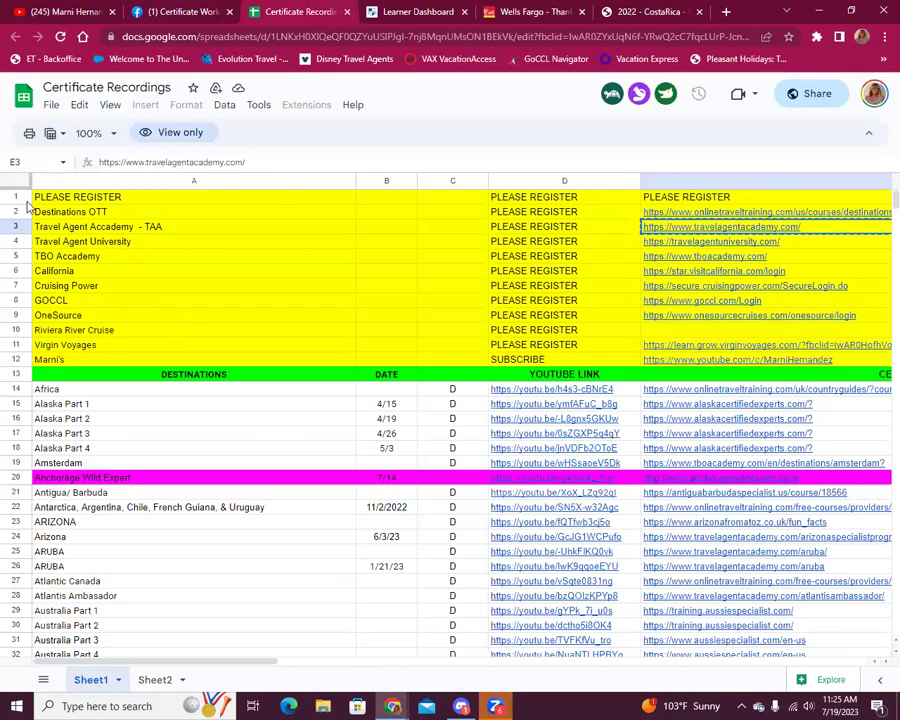
scroll(248, 295, down, 8)
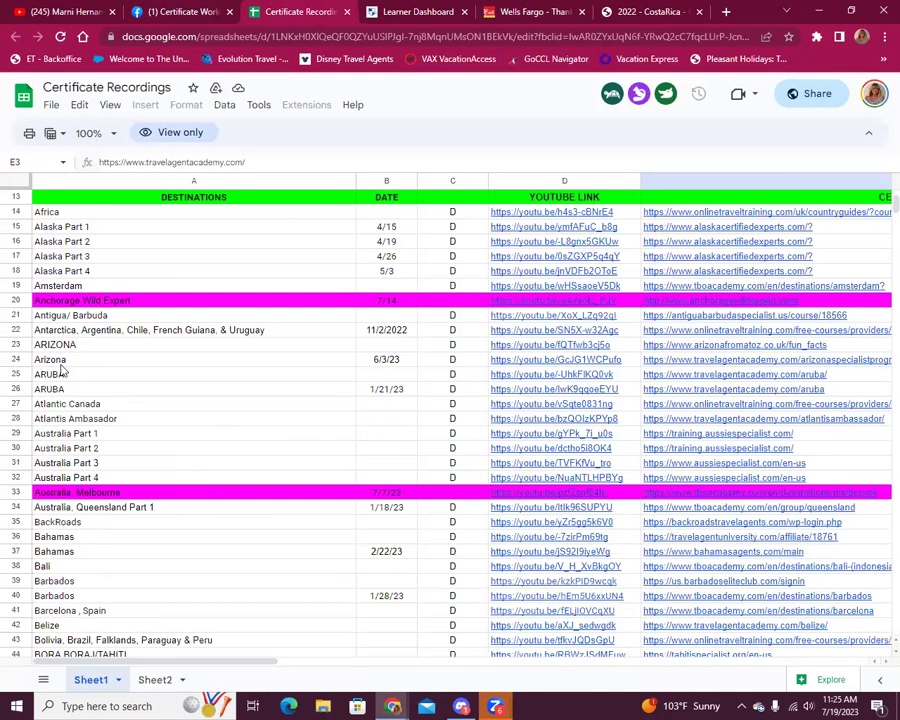
- Look through the uploaded certificate workshop videos on the trainer's YouTube channel
click(75, 11)
click(205, 390)
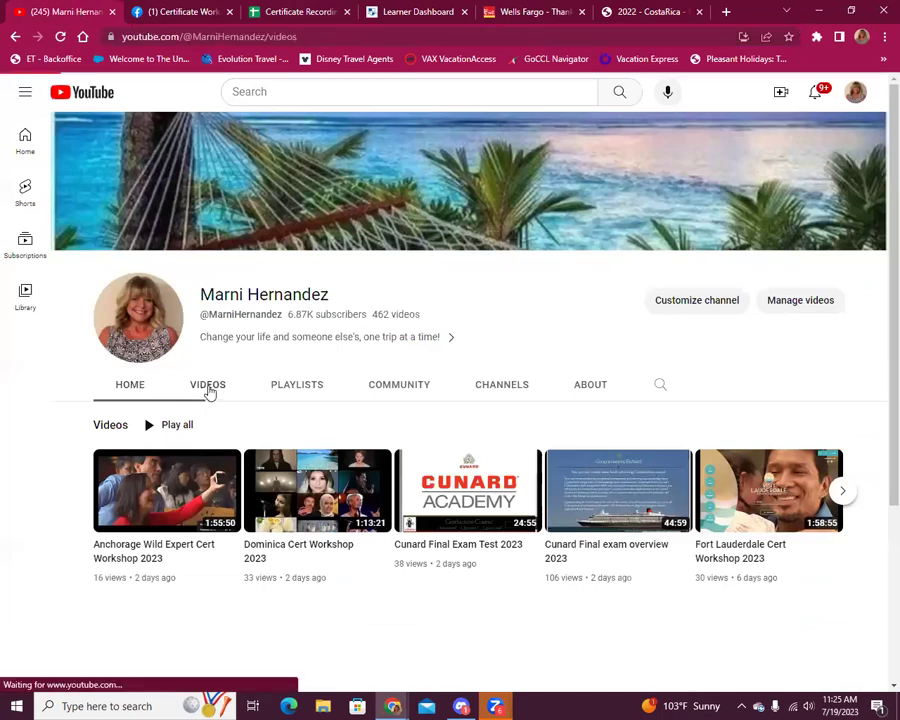
scroll(491, 553, down, 3)
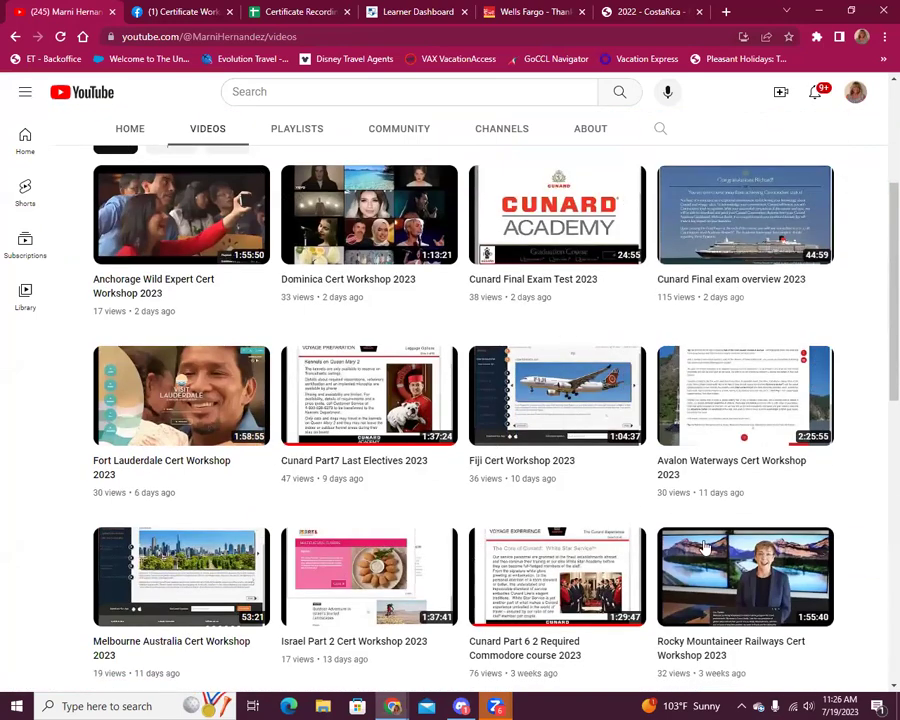
- Look through the Certificate Recordings spreadsheet from the destinations past hotels, cruises and vendors to the Disney section at the end
click(251, 13)
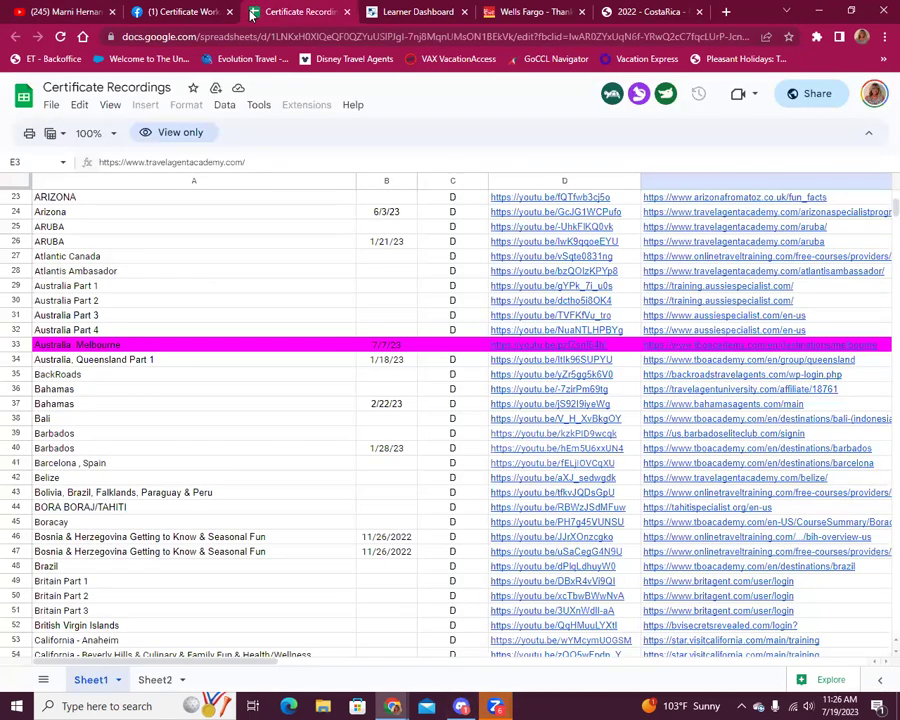
scroll(200, 462, down, 20)
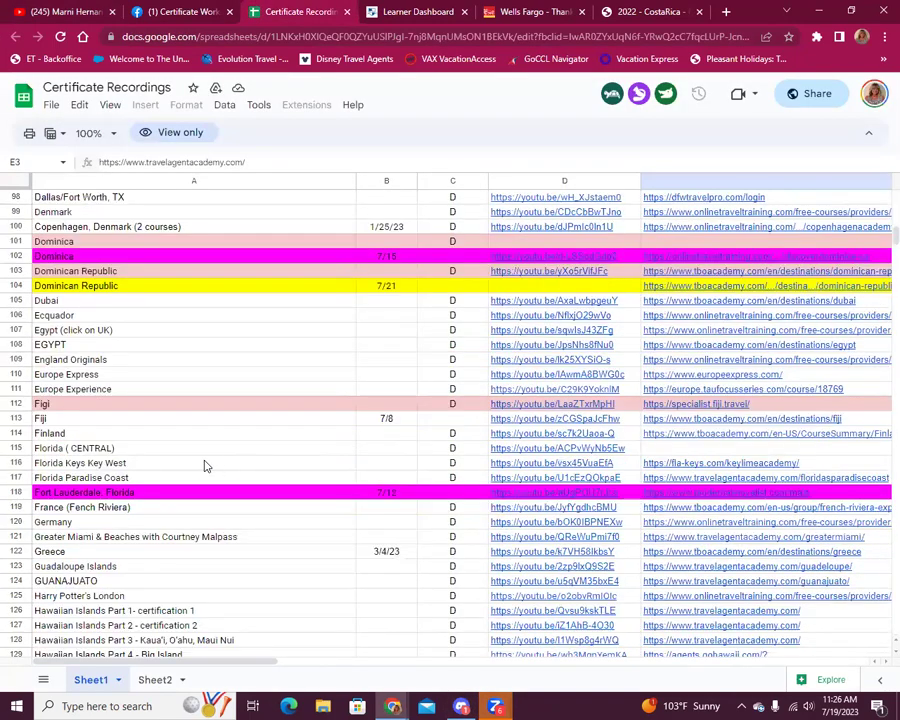
scroll(125, 459, down, 13)
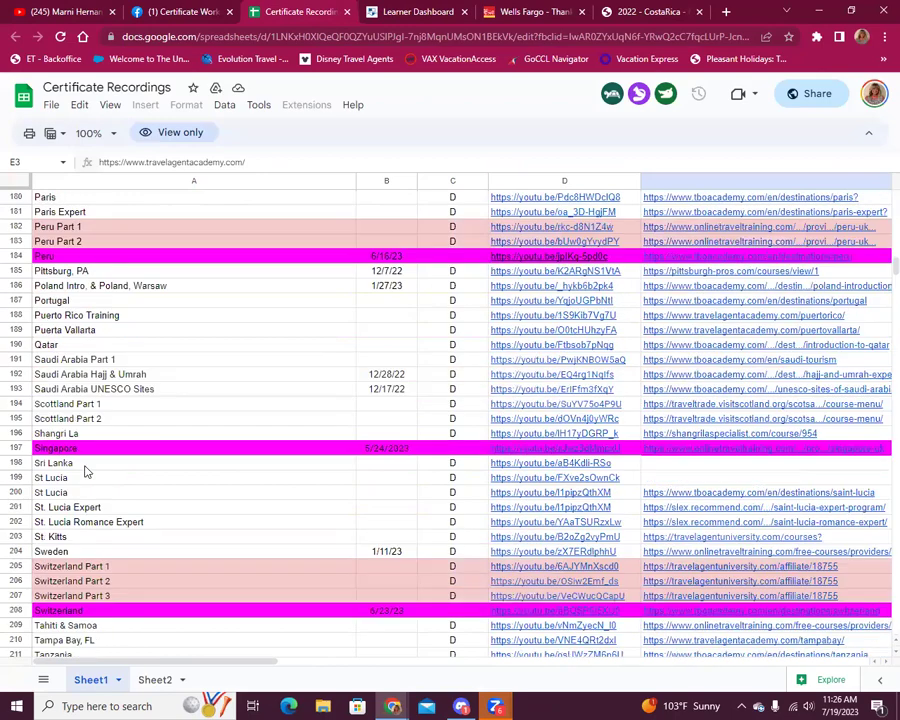
scroll(72, 490, down, 4)
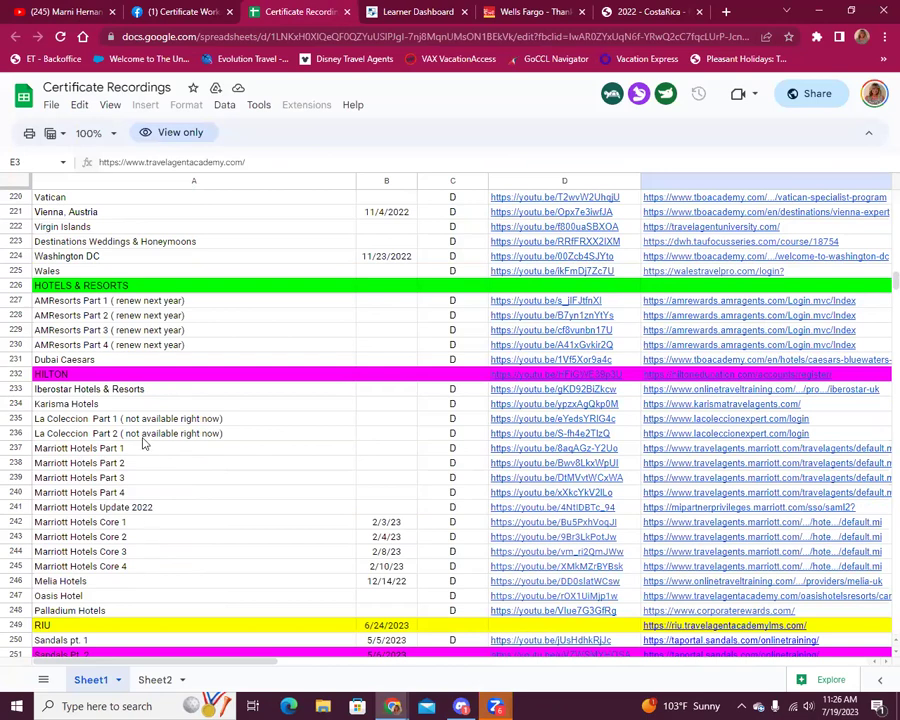
scroll(130, 462, down, 10)
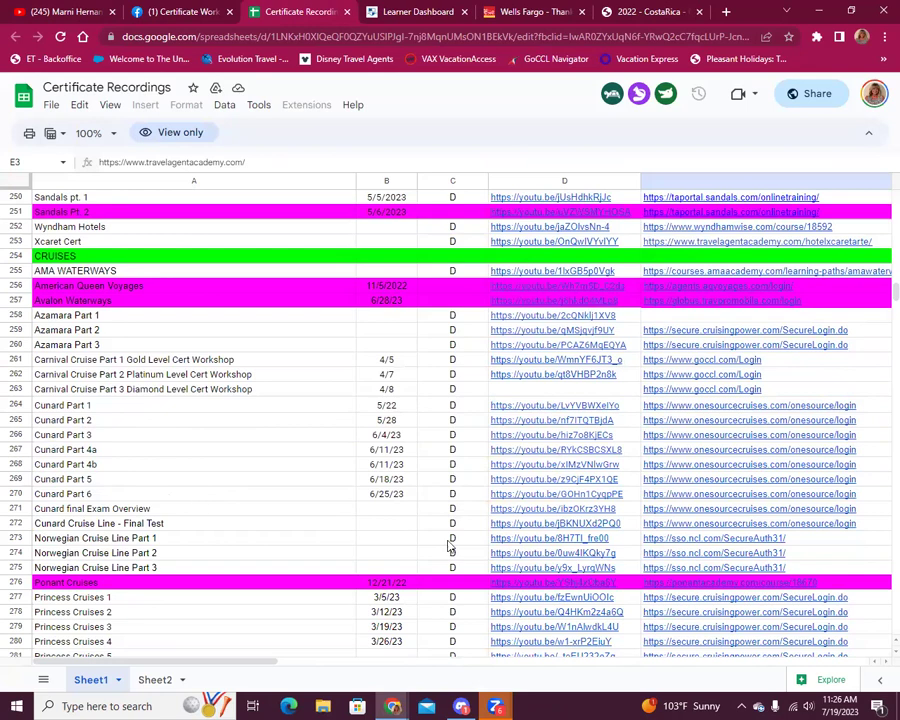
mouse_move(538, 418)
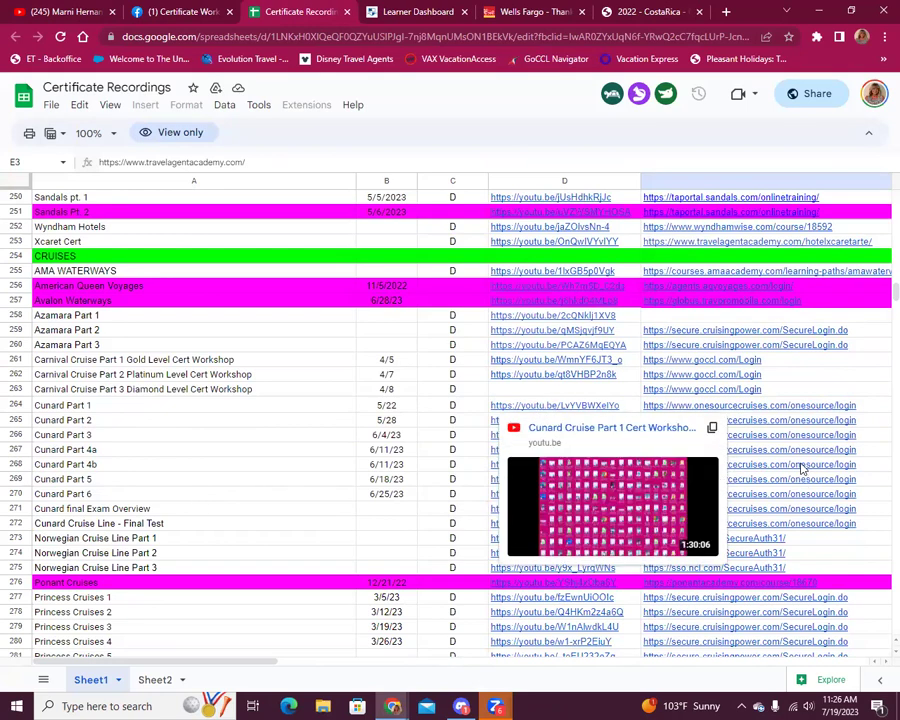
scroll(418, 378, down, 10)
scroll(228, 461, down, 3)
scroll(228, 461, down, 2)
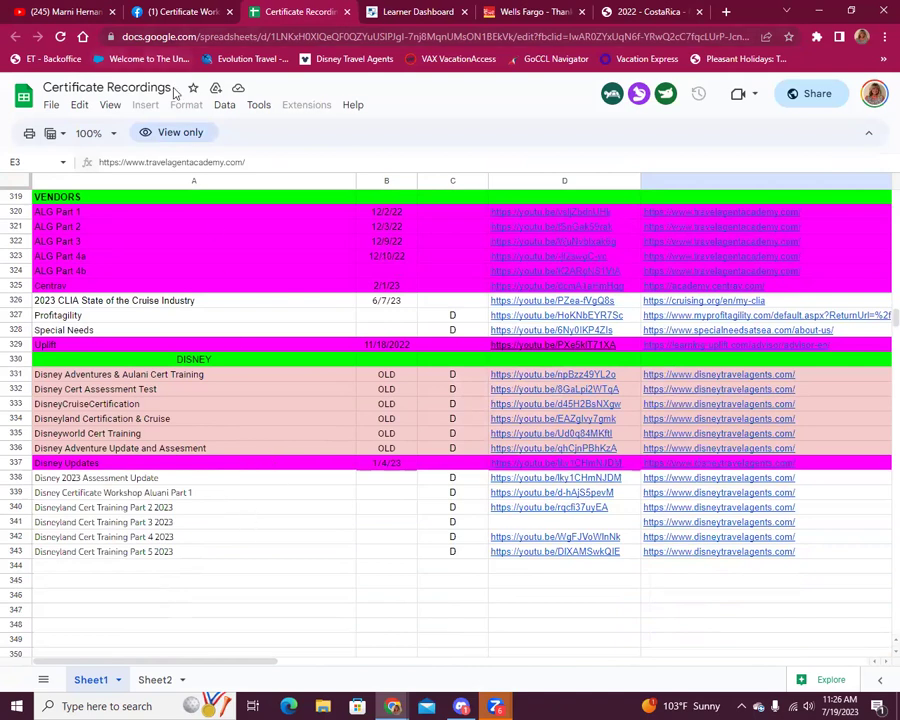
- Copy the web address of the Certificate Recordings spreadsheet for sharing
right_click(168, 37)
click(205, 117)
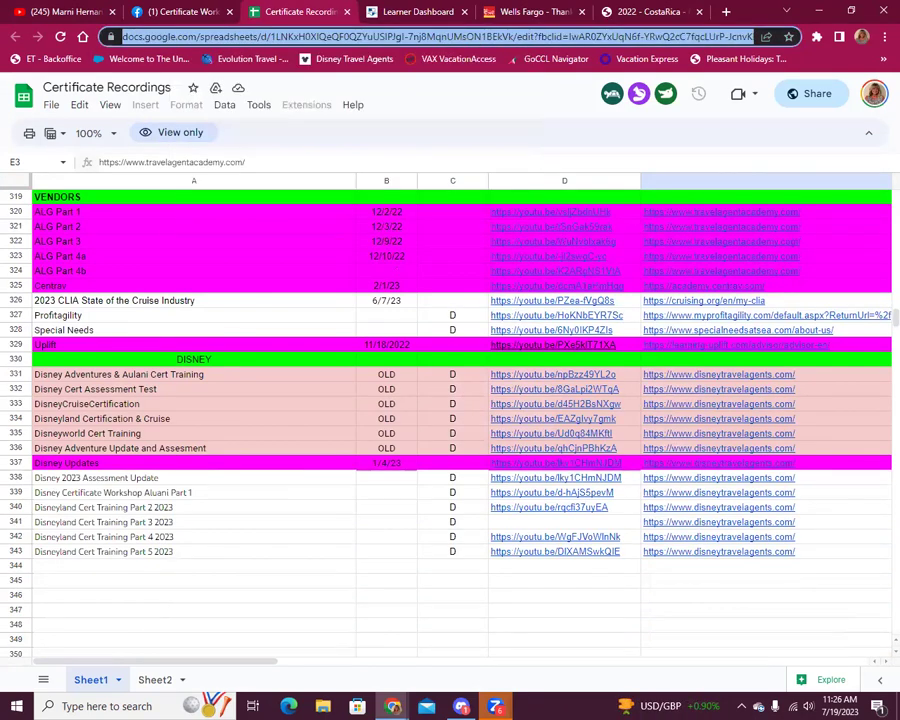
key(alt+Tab)
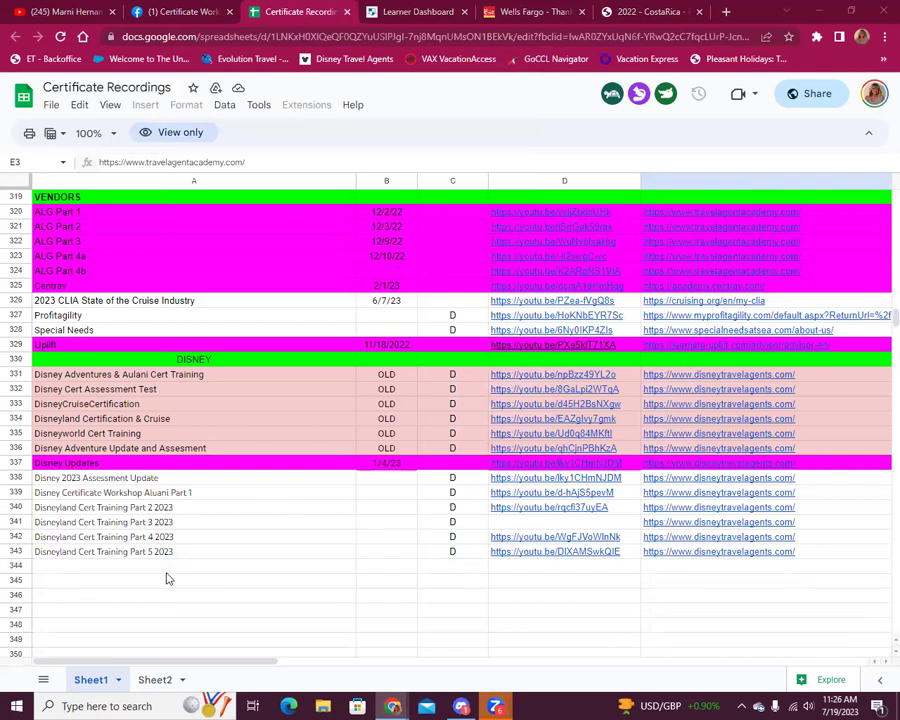
- Return to the Facebook group's featured posts and go back to the July certificate workshop schedule
click(200, 13)
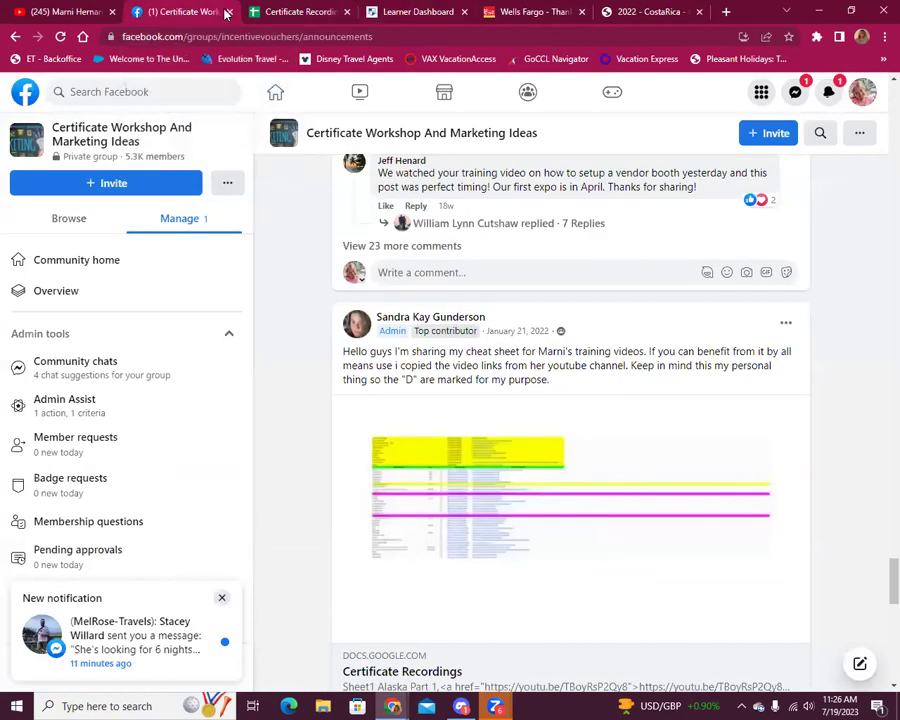
click(60, 11)
click(215, 14)
scroll(470, 370, up, 15)
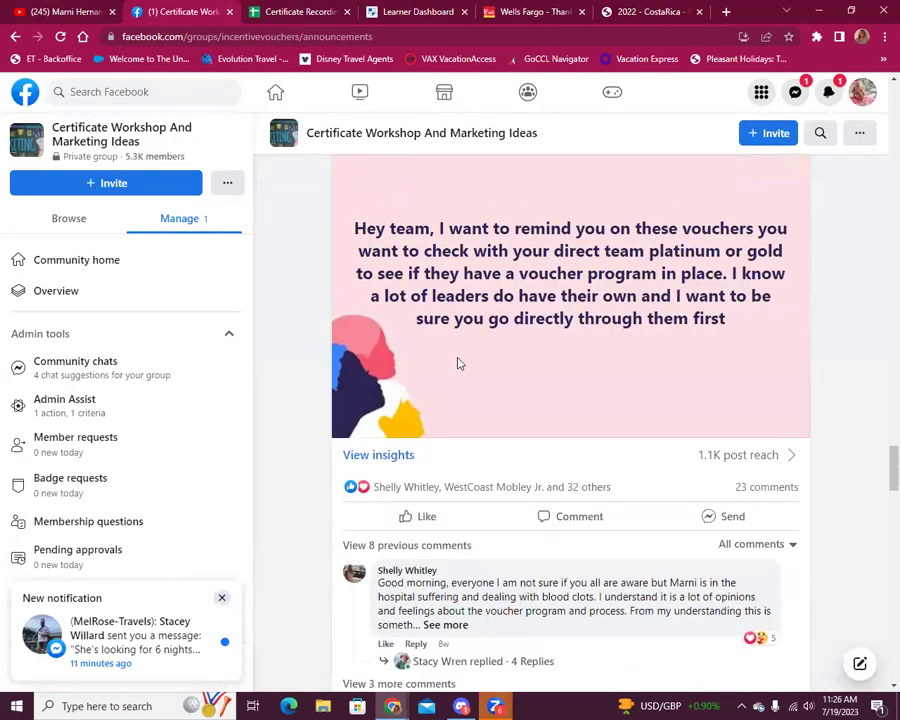
scroll(450, 341, up, 14)
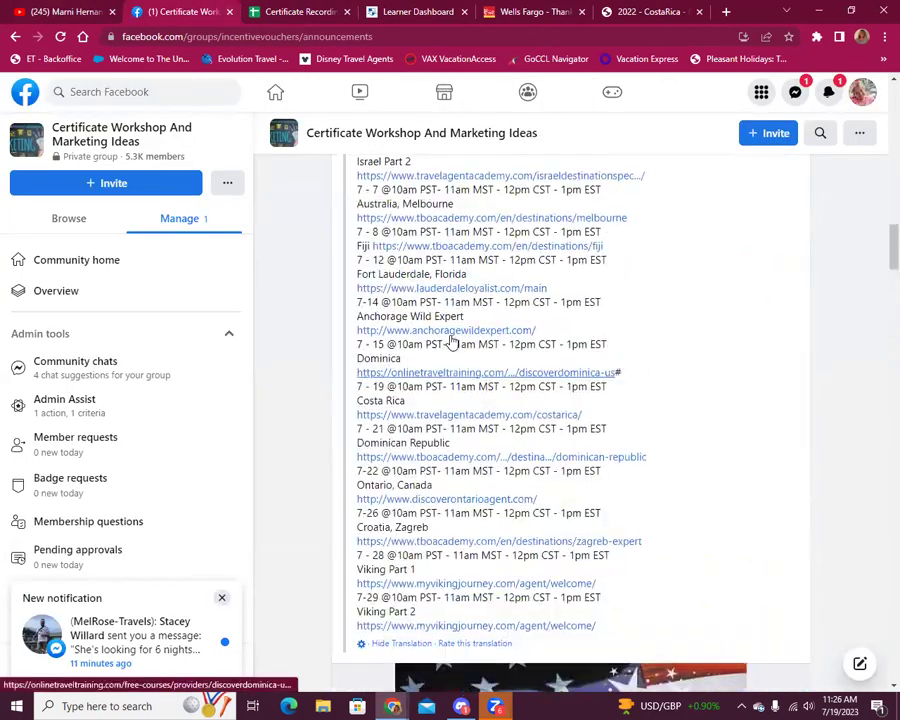
- Open the 7-21 Dominican Republic course link from the July schedule and dismiss the prize subscription offer
scroll(448, 345, down, 9)
scroll(448, 346, up, 3)
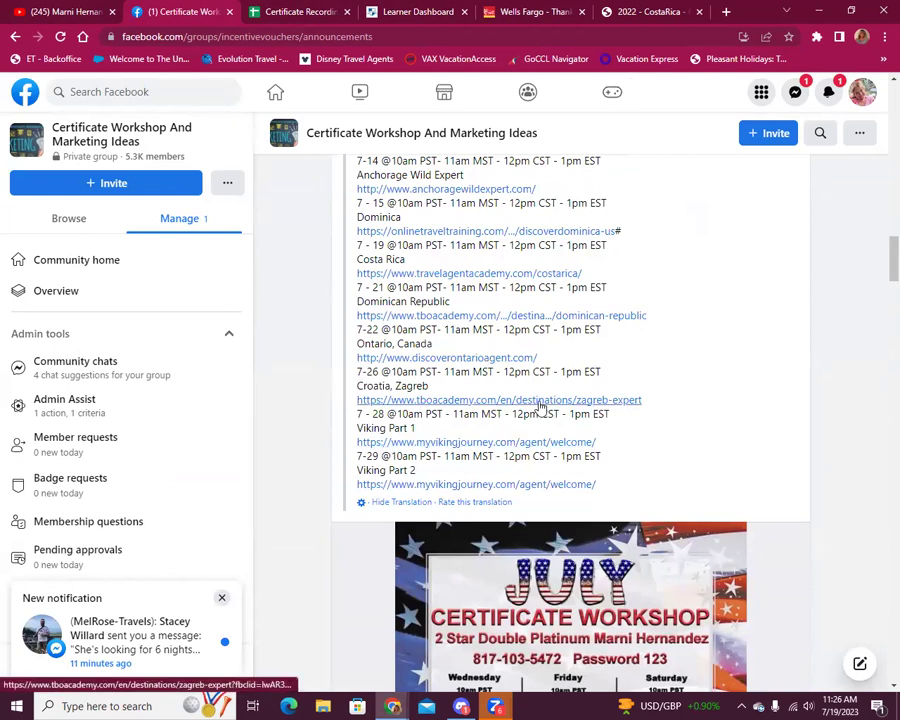
click(410, 318)
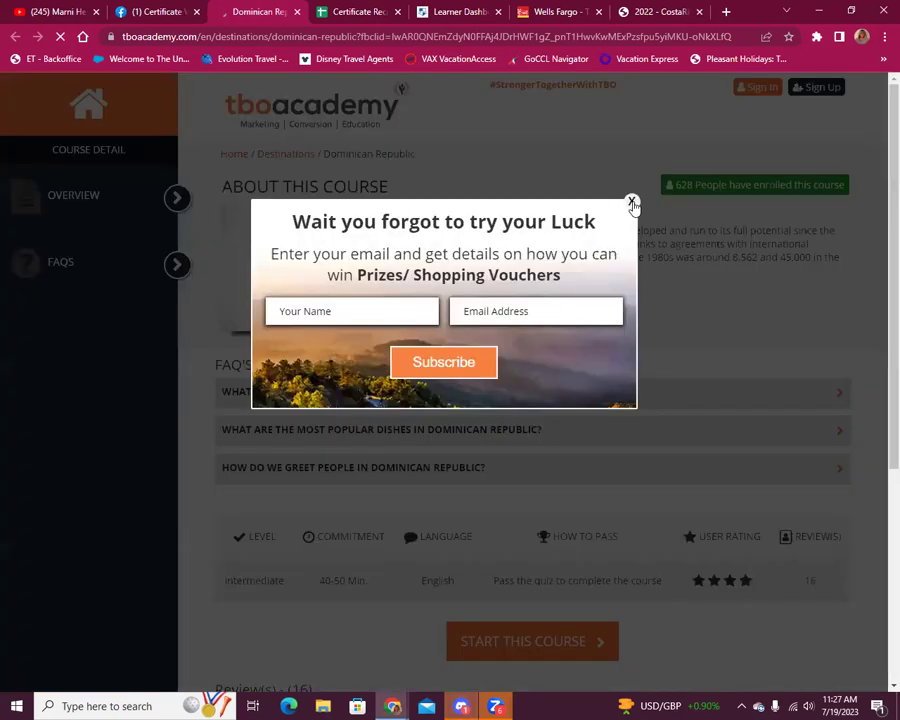
click(632, 202)
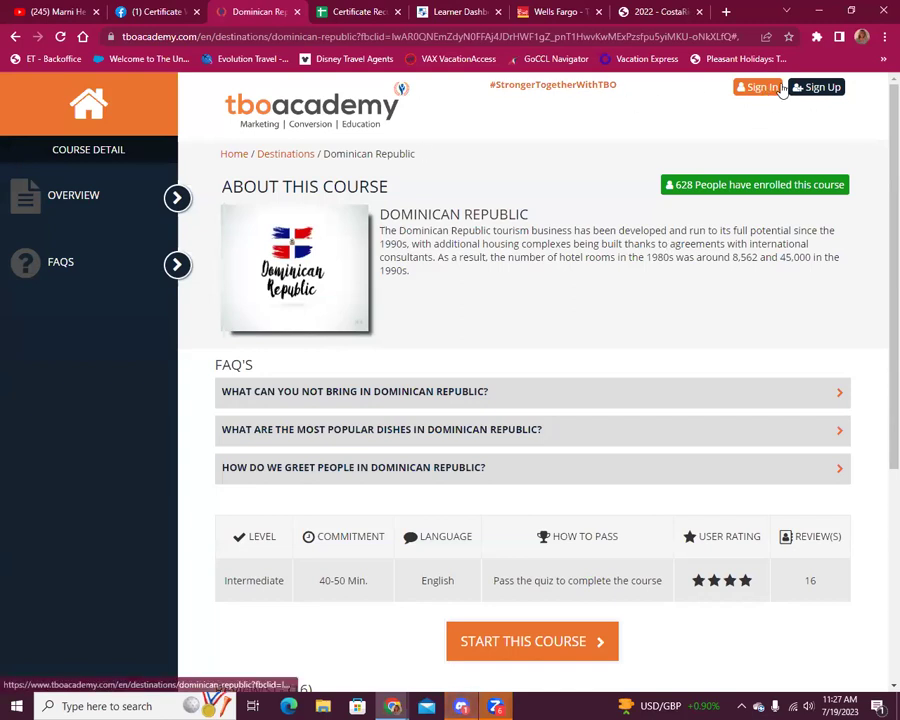
- Open the free TBO Academy registration form, fill it from saved contact details including the agency name, and view the referral source choices
click(815, 90)
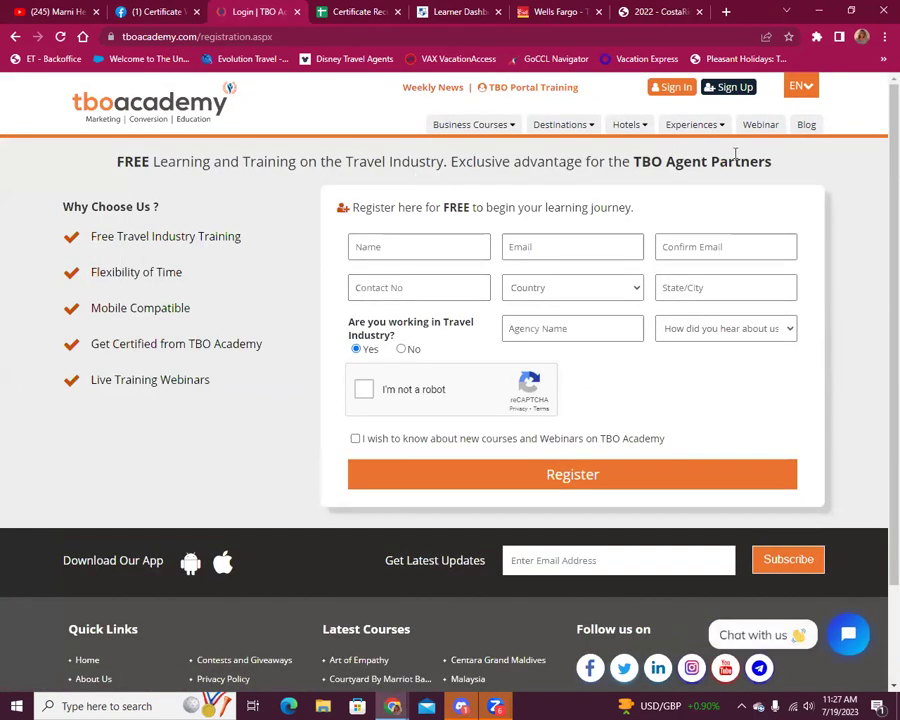
click(592, 327)
click(622, 374)
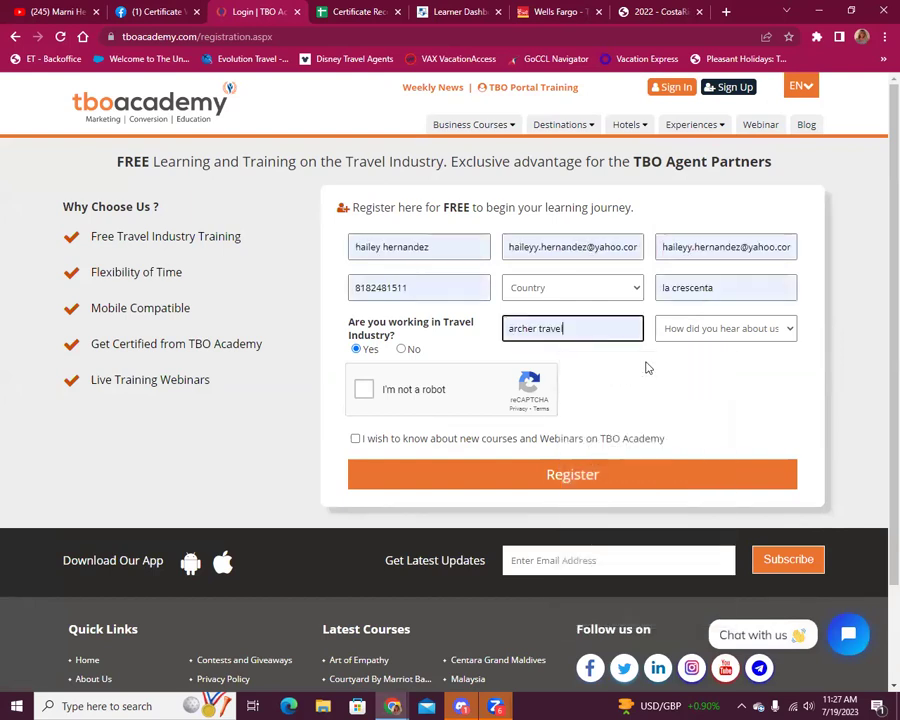
click(726, 330)
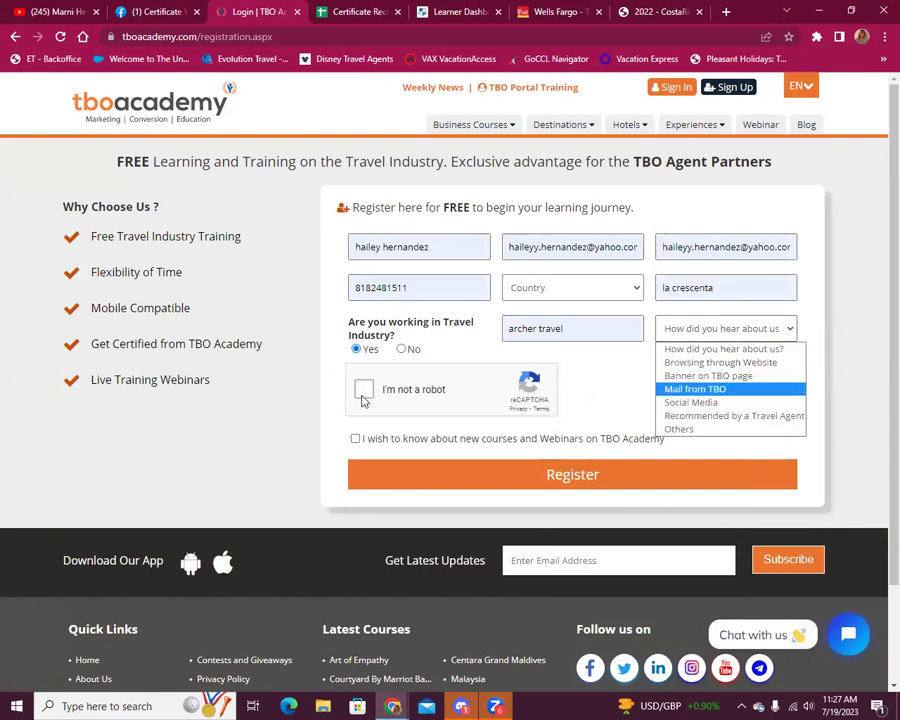
click(455, 103)
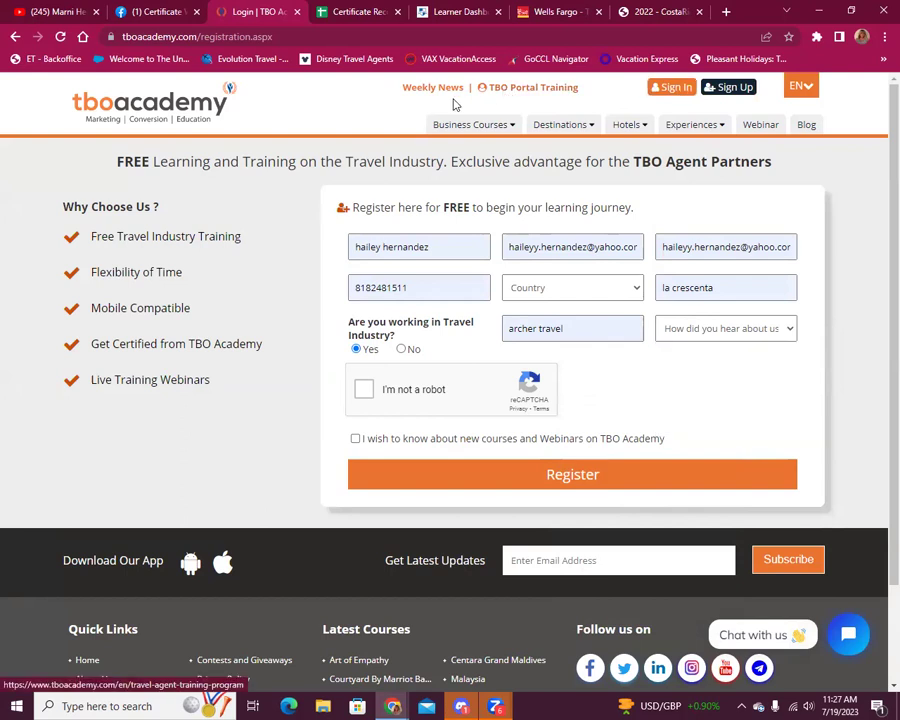
- Sign in to TBO Academy through Gmail and look over the collection of travel courses on its home page
click(669, 88)
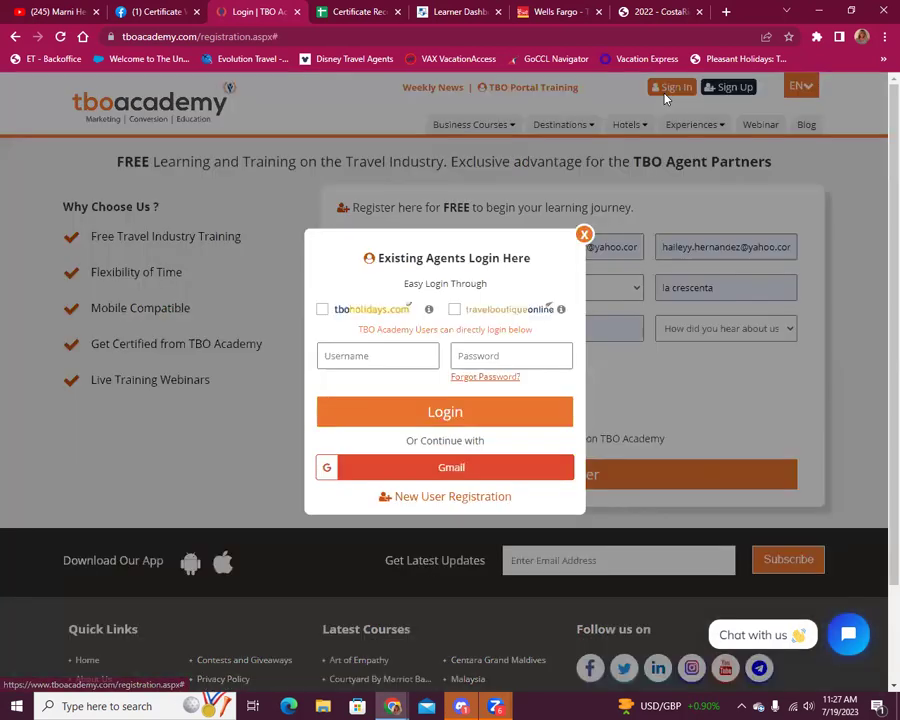
click(418, 472)
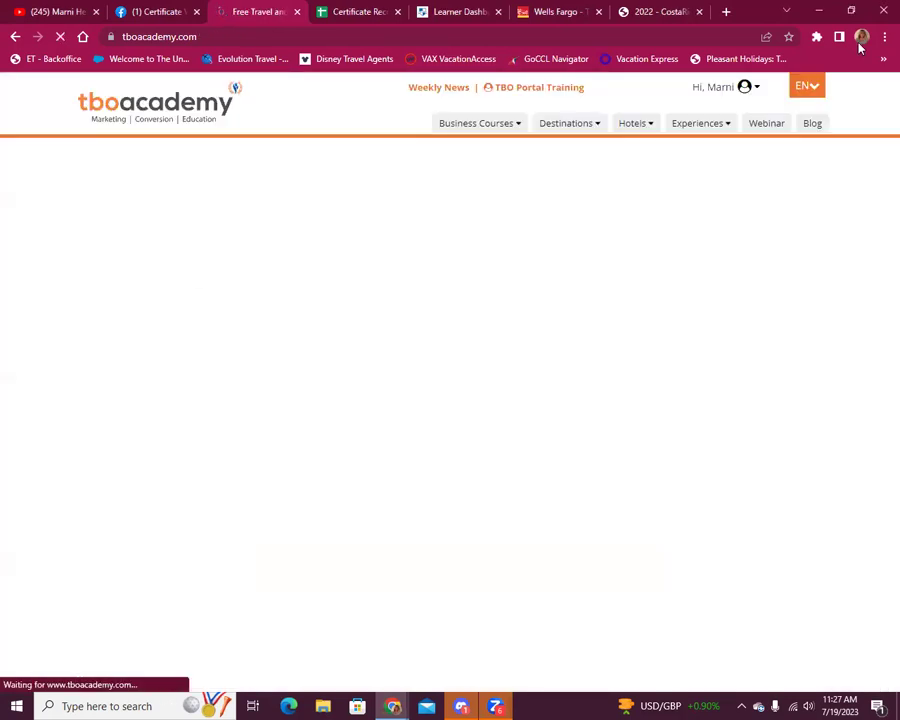
click(707, 88)
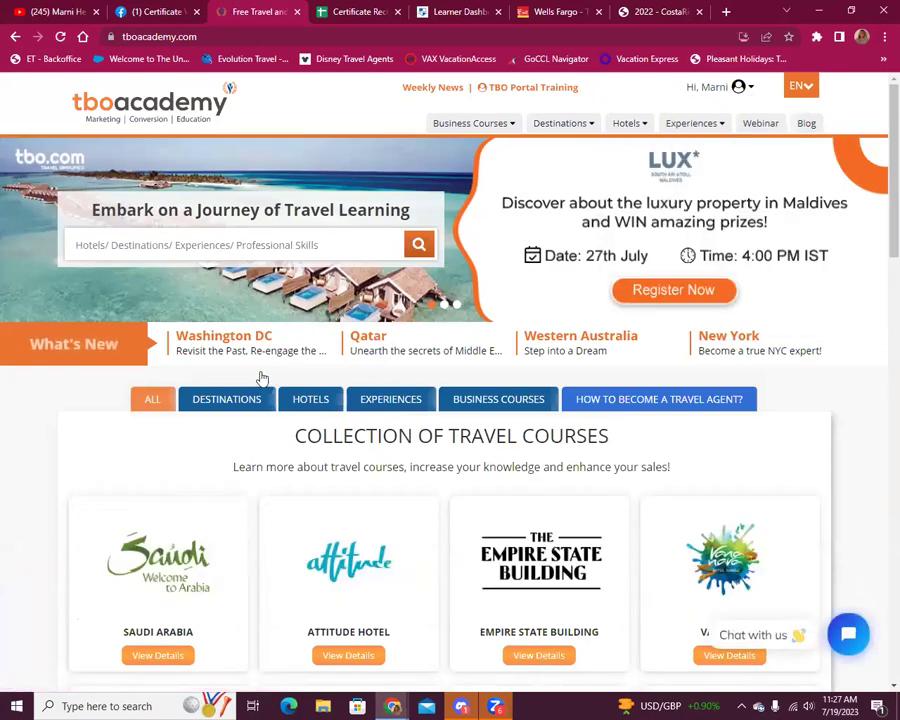
scroll(345, 474, down, 9)
scroll(340, 512, up, 10)
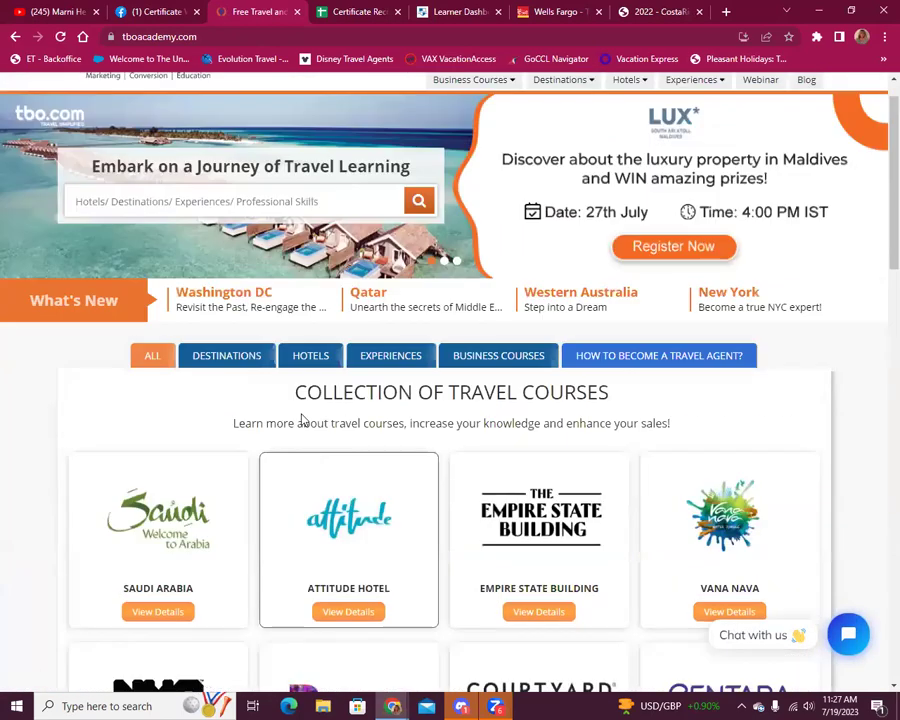
- Search the TBO Academy courses for "domin", open the Dominican Republic destination course, and look over its detail page
click(237, 247)
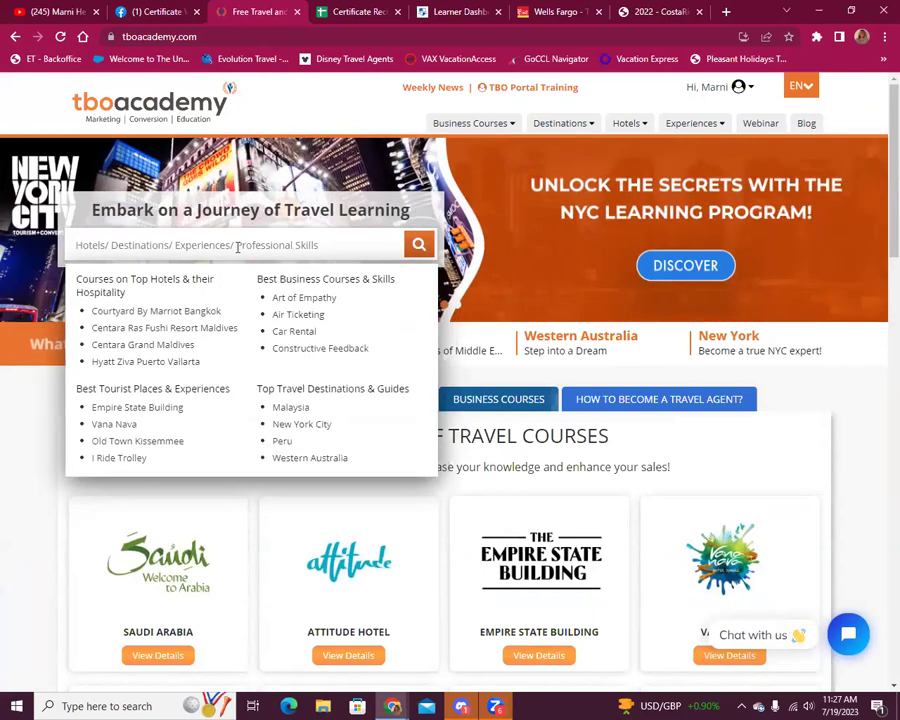
text(dominc)
key(BackSpace)
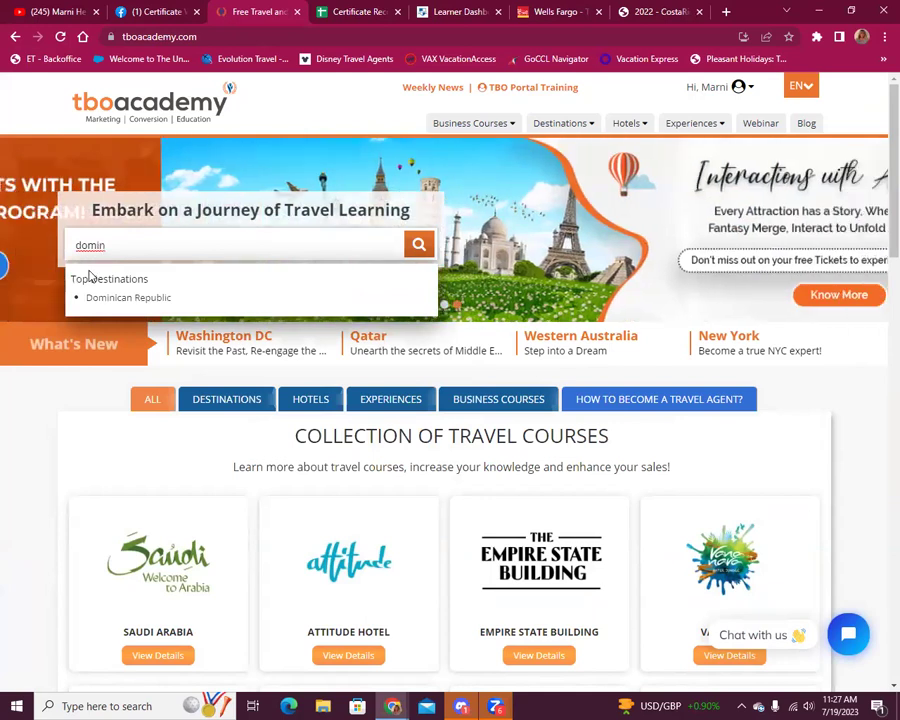
click(100, 300)
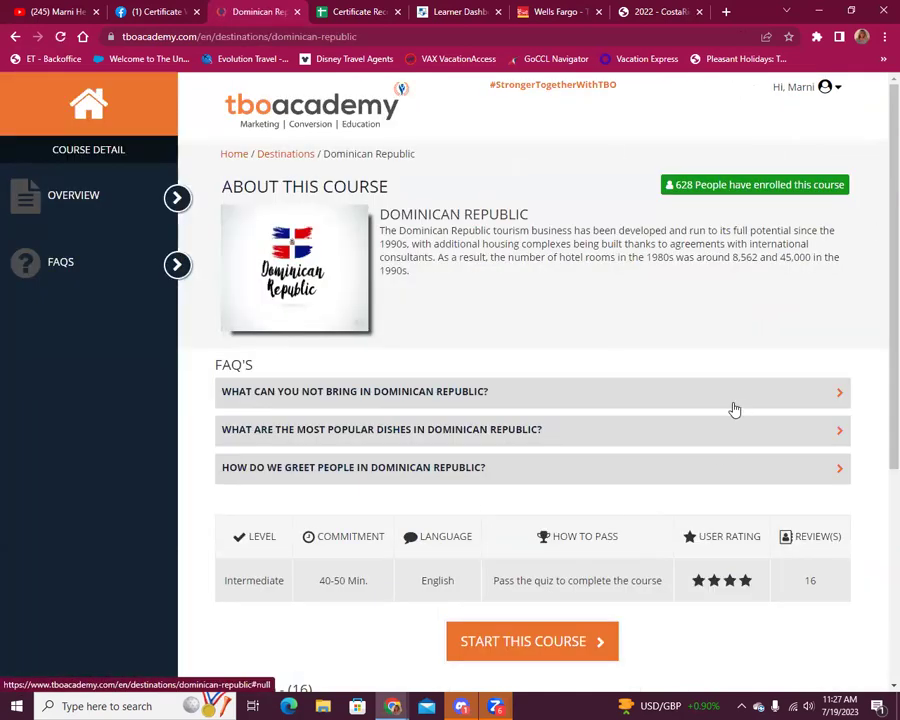
mouse_move(809, 103)
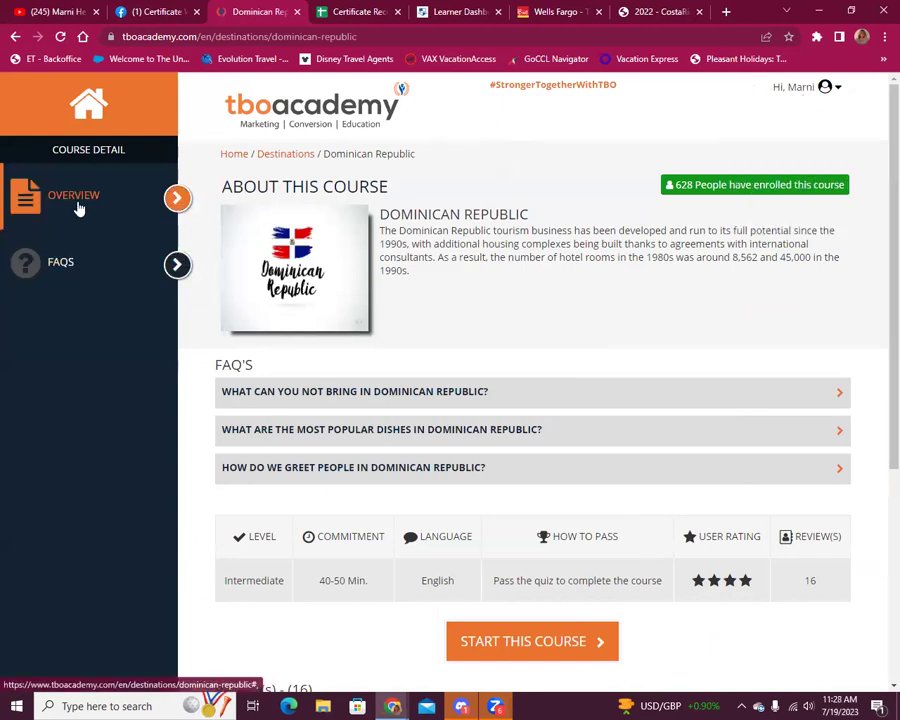
scroll(548, 330, down, 3)
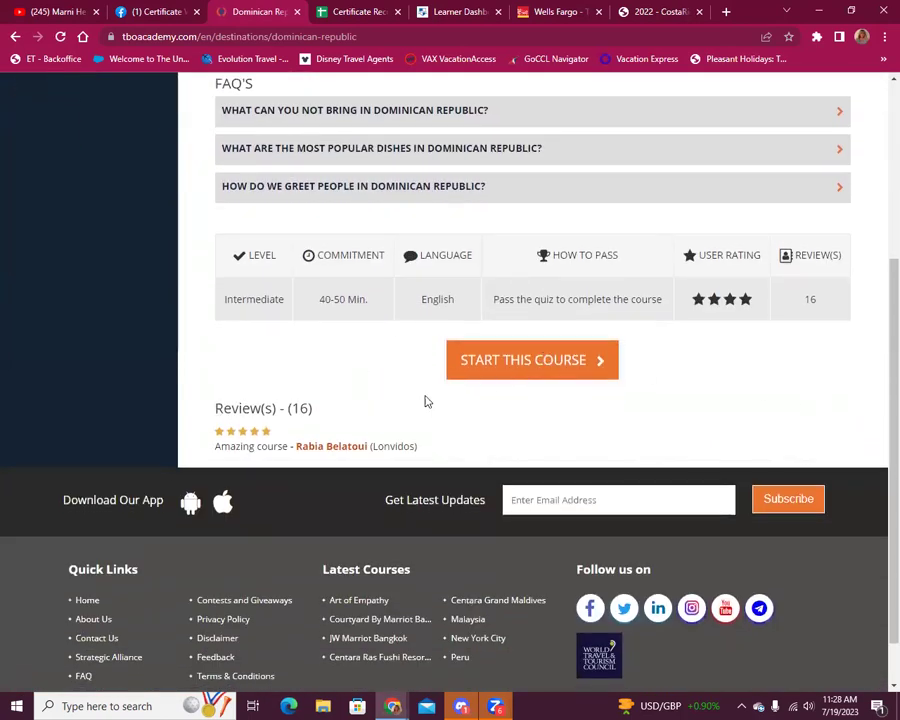
scroll(540, 395, up, 3)
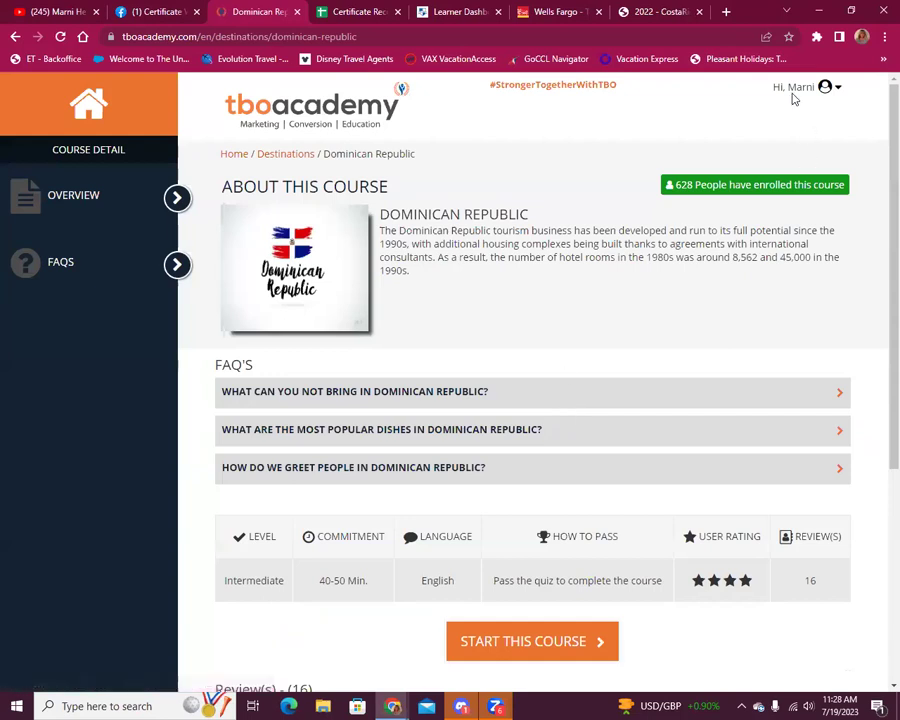
- Open the account's My Itinerary page and look through the saved itineraries with their share and PDF download options
click(790, 88)
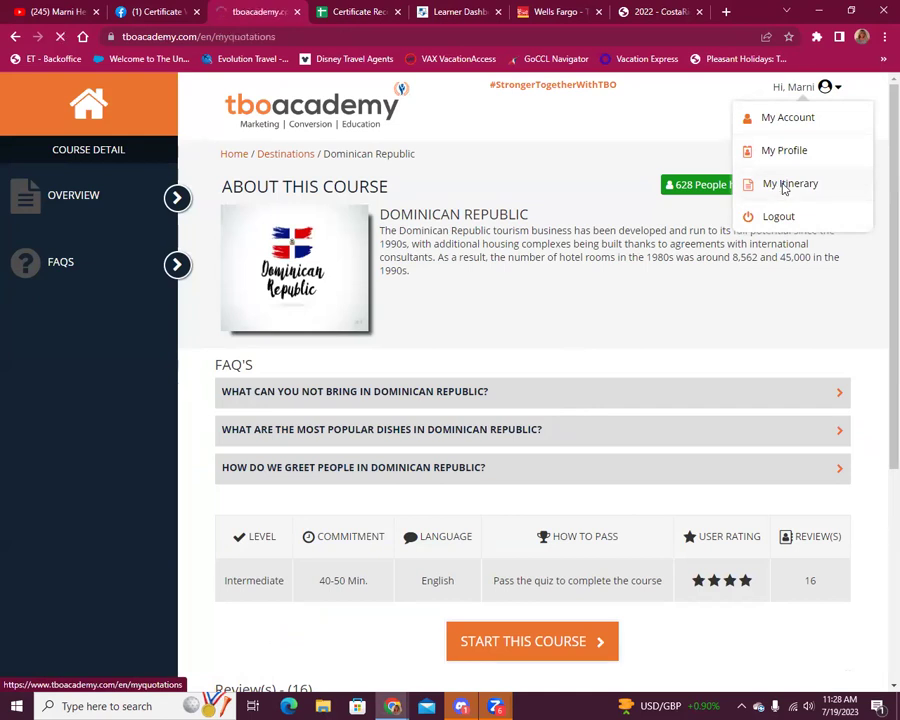
click(785, 189)
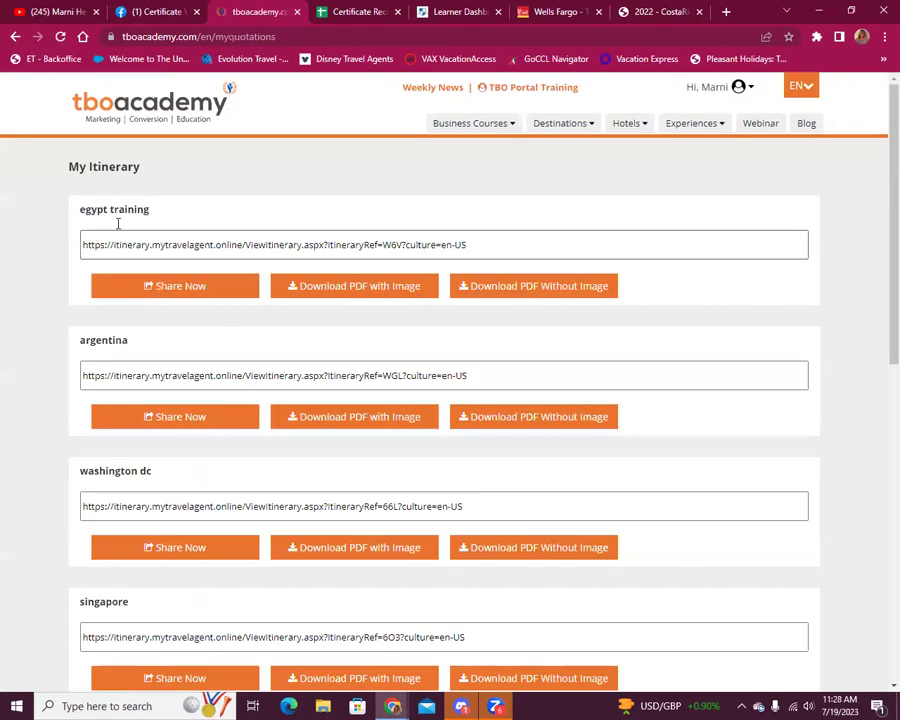
scroll(141, 421, down, 2)
scroll(141, 421, down, 10)
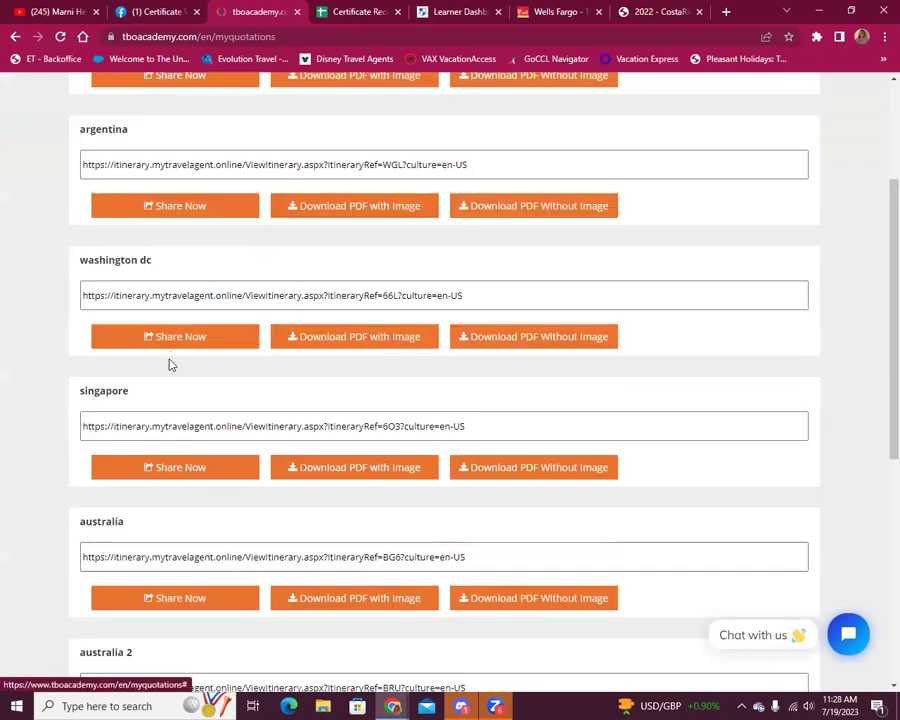
scroll(314, 398, down, 2)
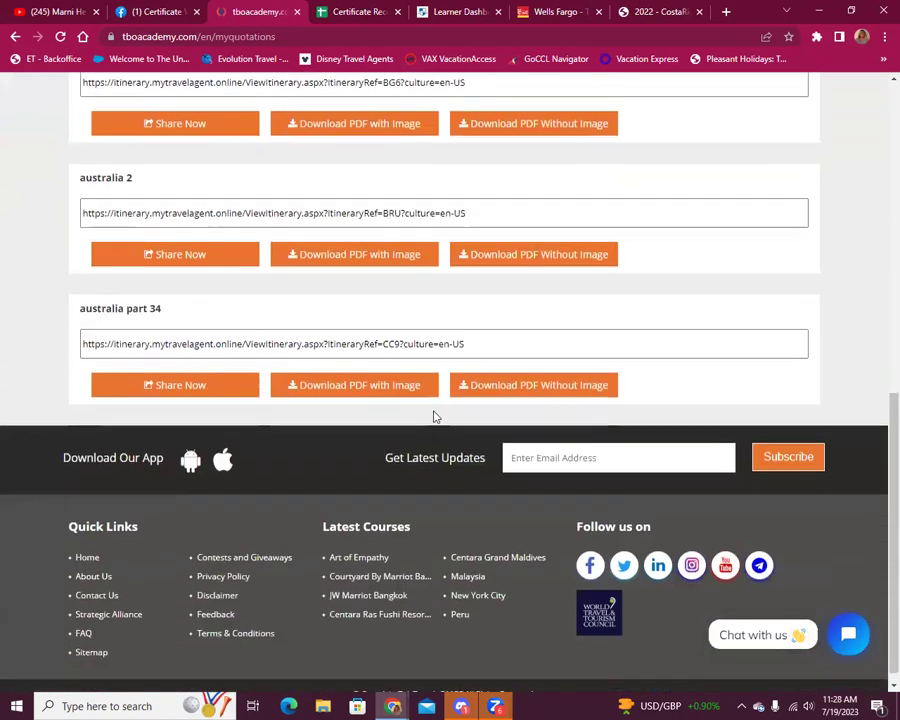
scroll(739, 315, up, 5)
scroll(739, 315, up, 5)
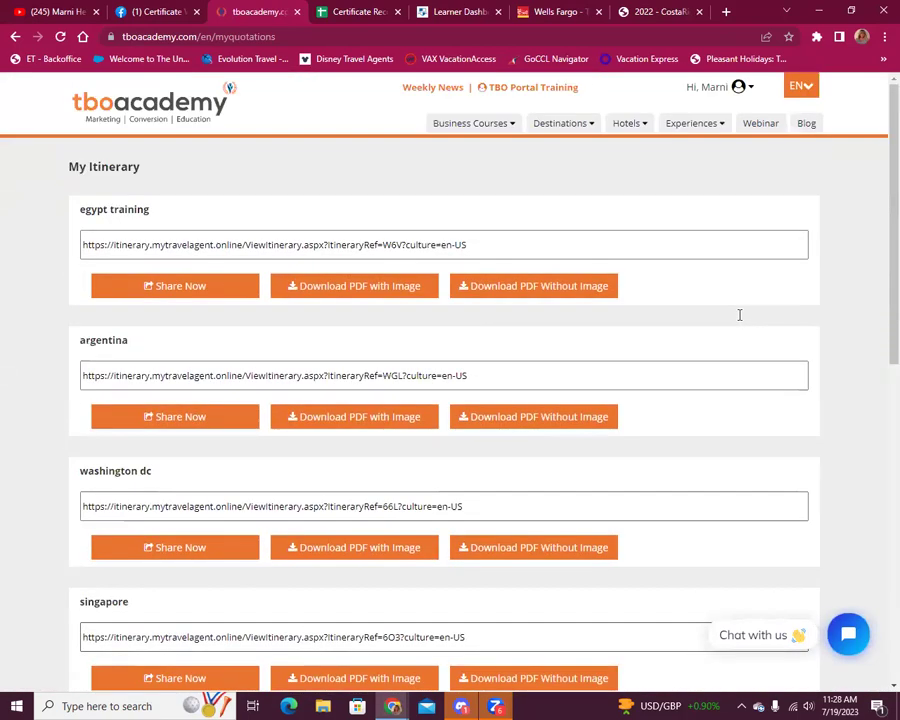
- Open the Cairo course from the destinations list and look over its FAQs and course details
mouse_move(478, 139)
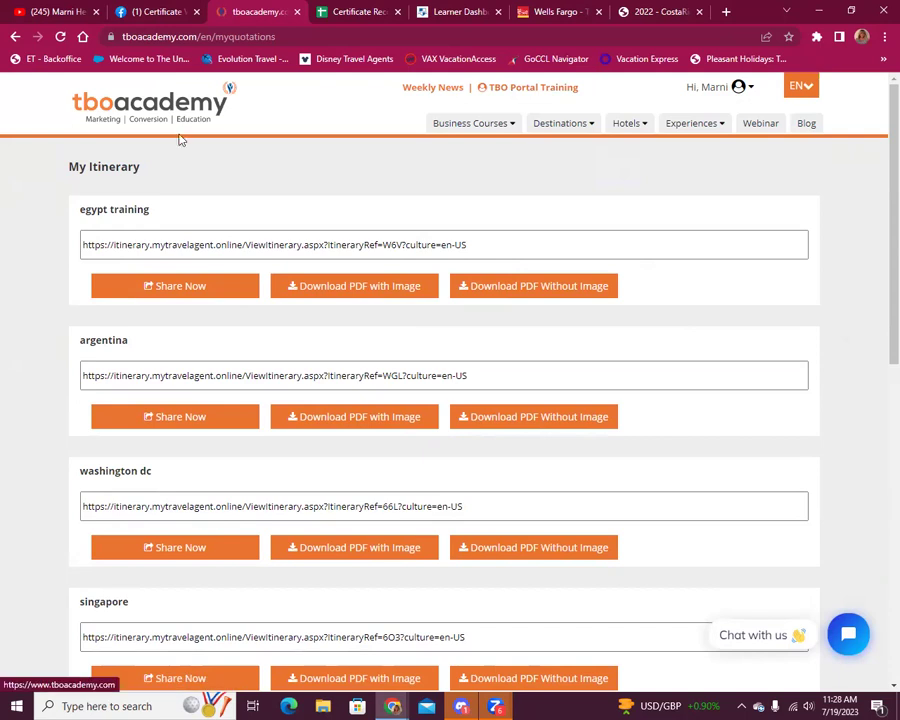
mouse_move(556, 132)
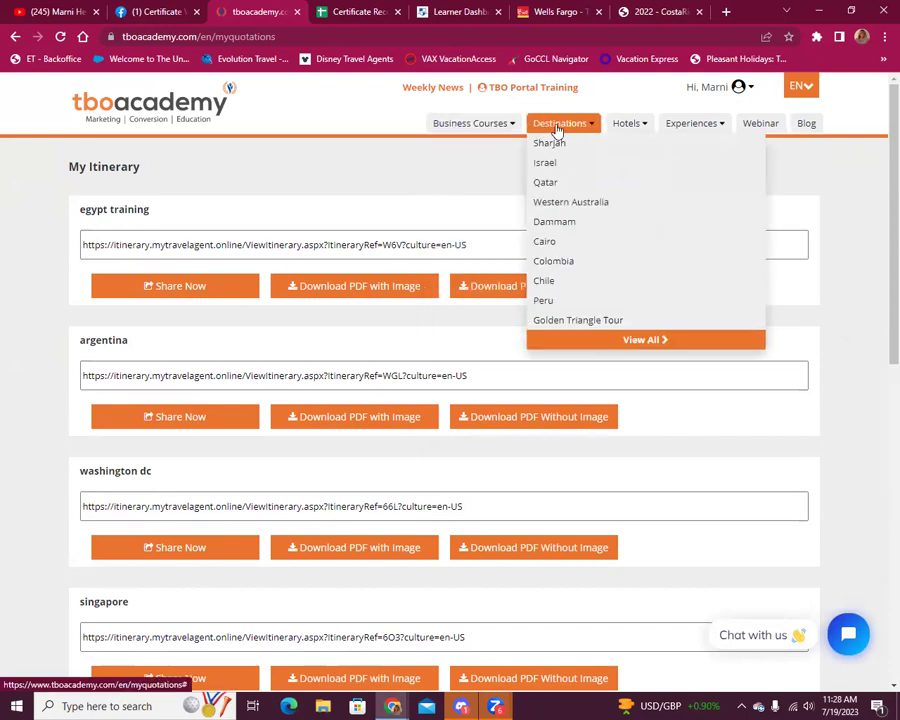
click(545, 243)
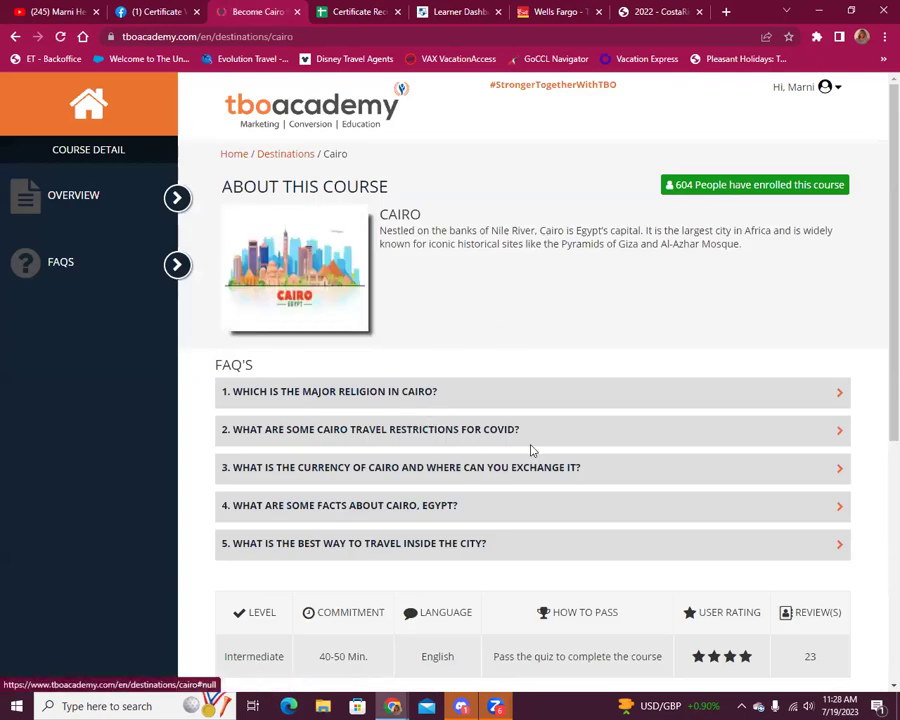
scroll(445, 222, down, 3)
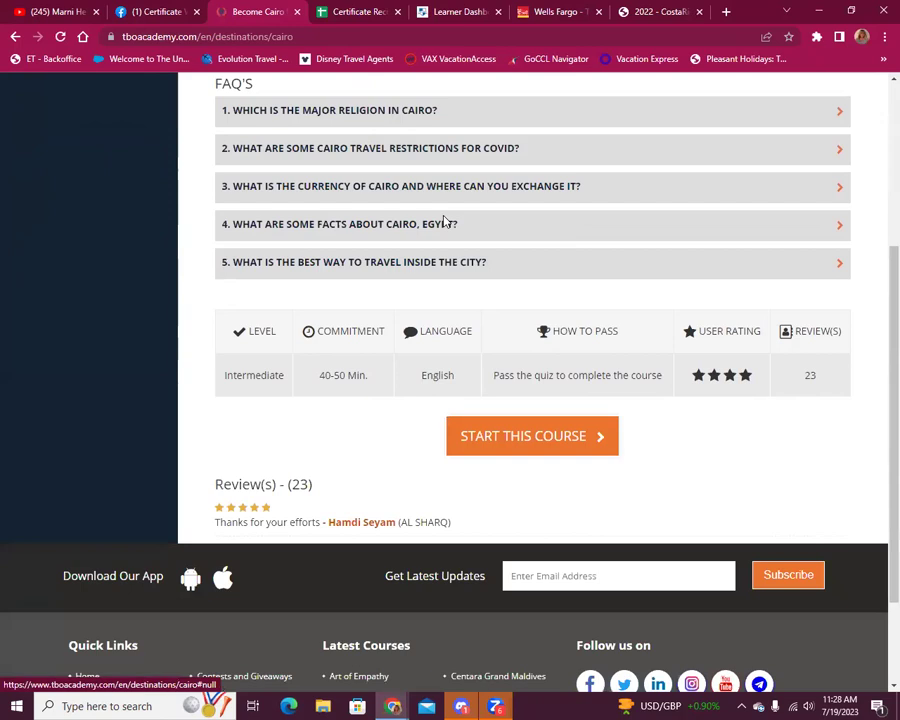
- Switch to Facebook and open the host's own profile from the recent searches
click(152, 11)
click(102, 92)
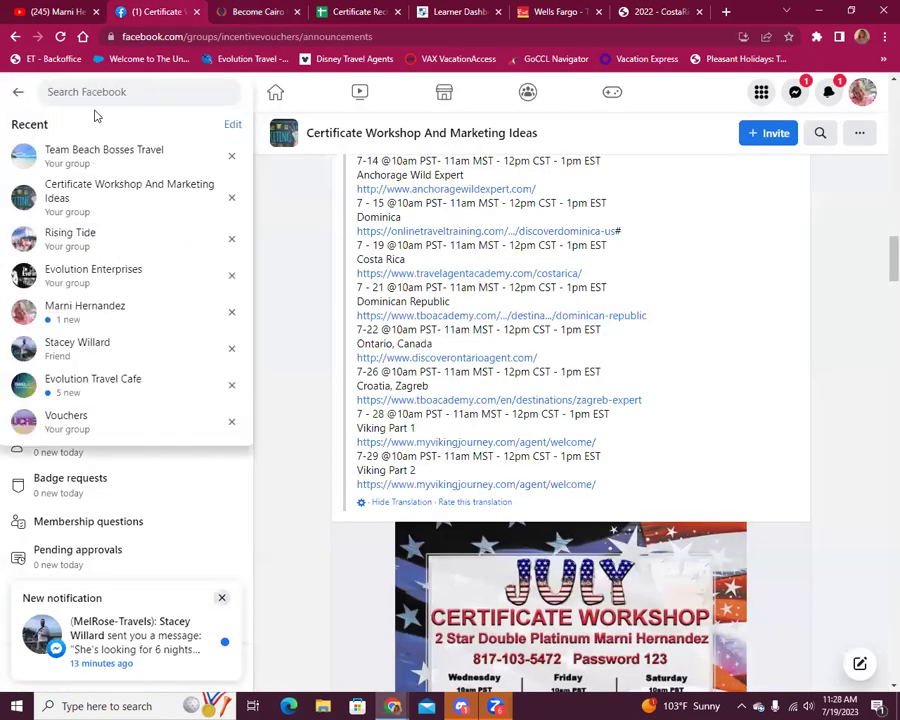
click(76, 306)
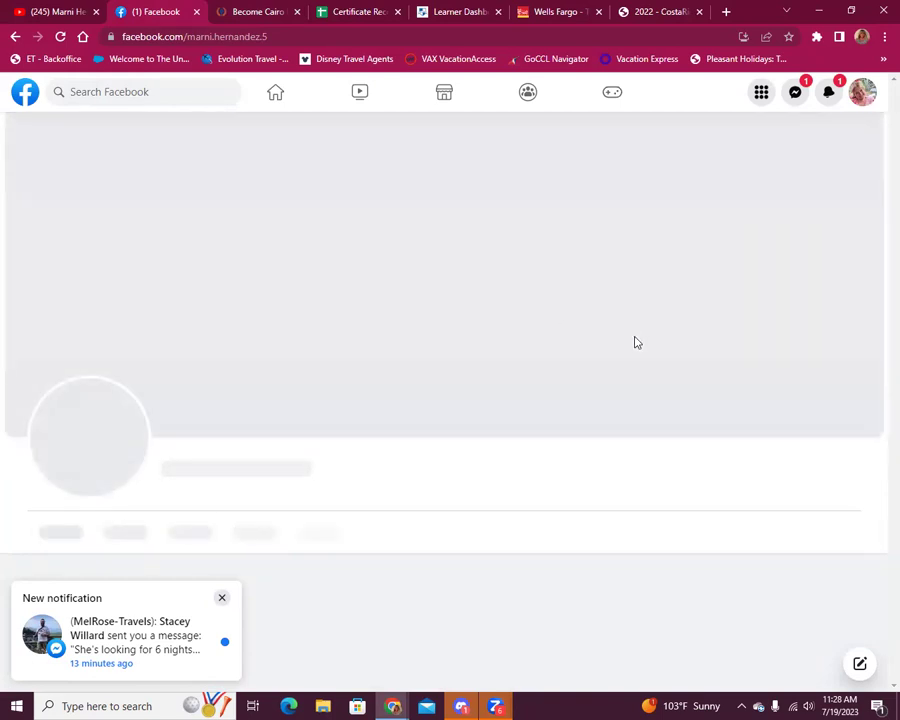
- Look through the profile's timeline for example travel, recruiting and personal posts
scroll(637, 335, down, 15)
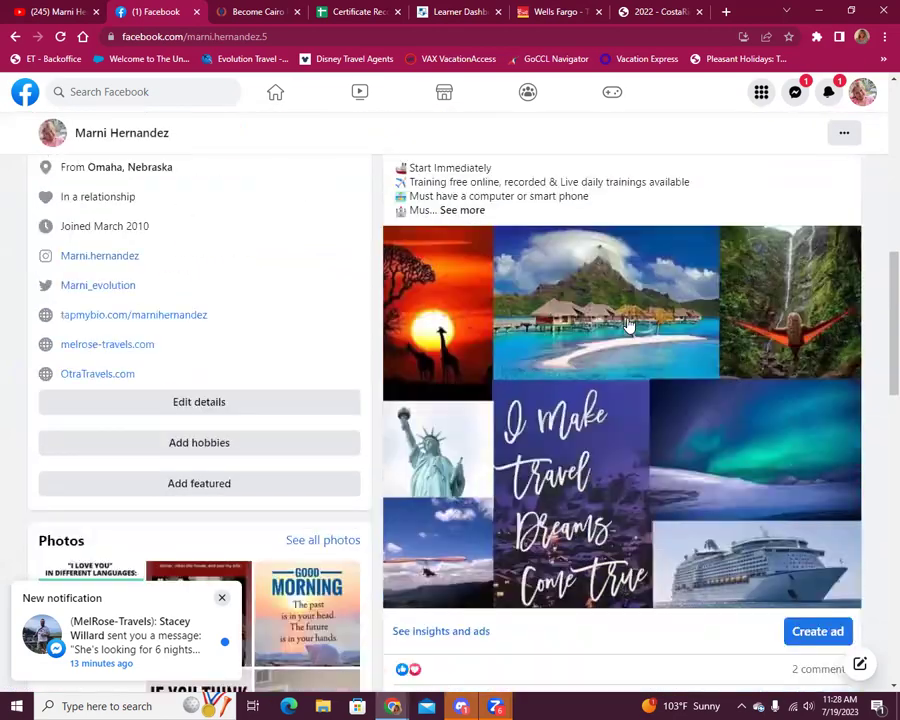
scroll(585, 305, down, 15)
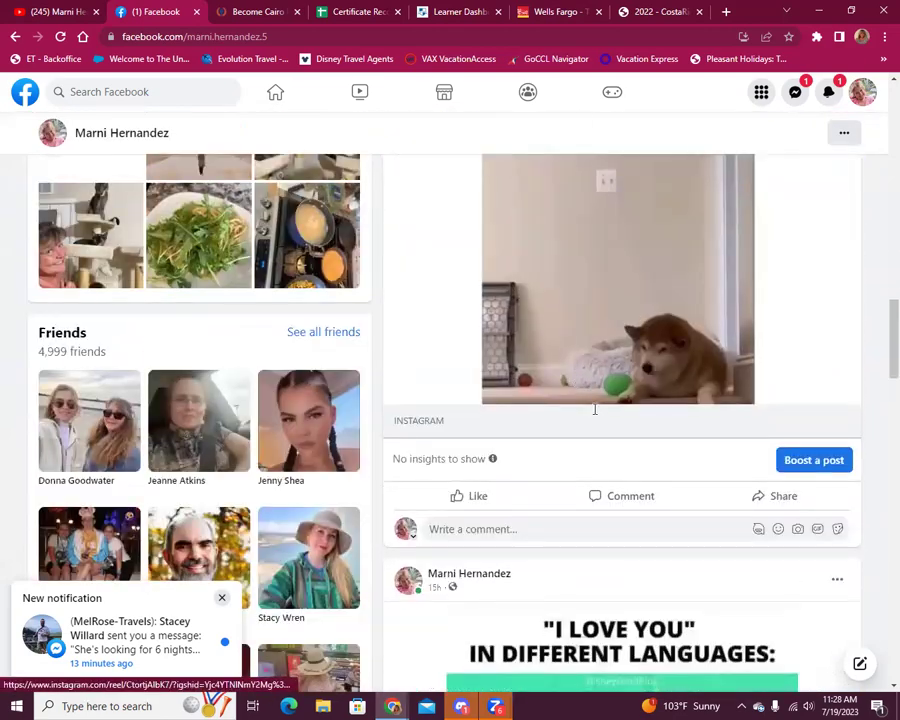
scroll(690, 420, down, 15)
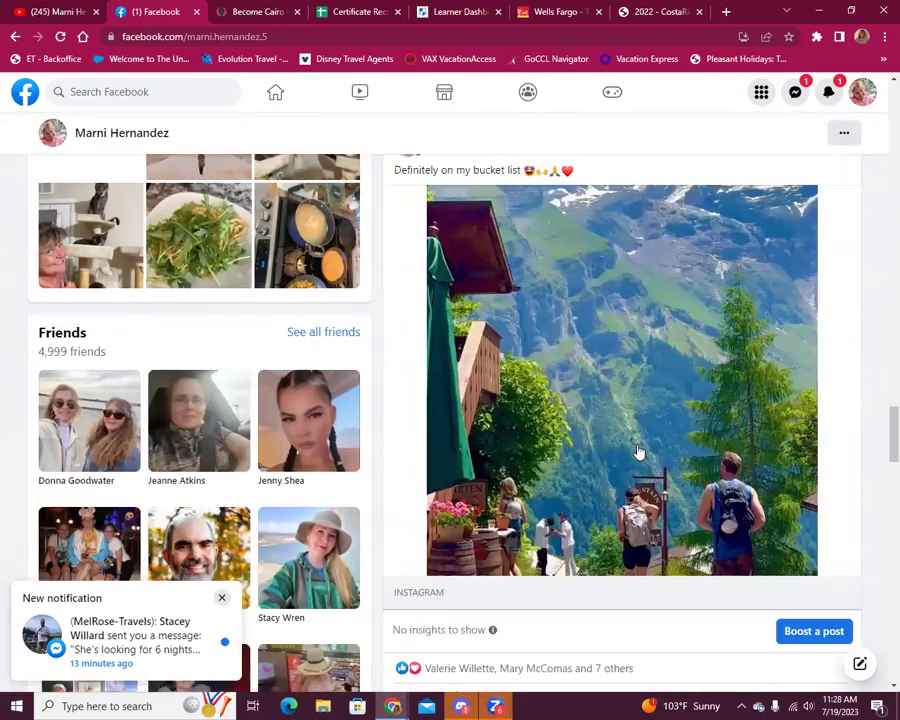
scroll(638, 444, down, 4)
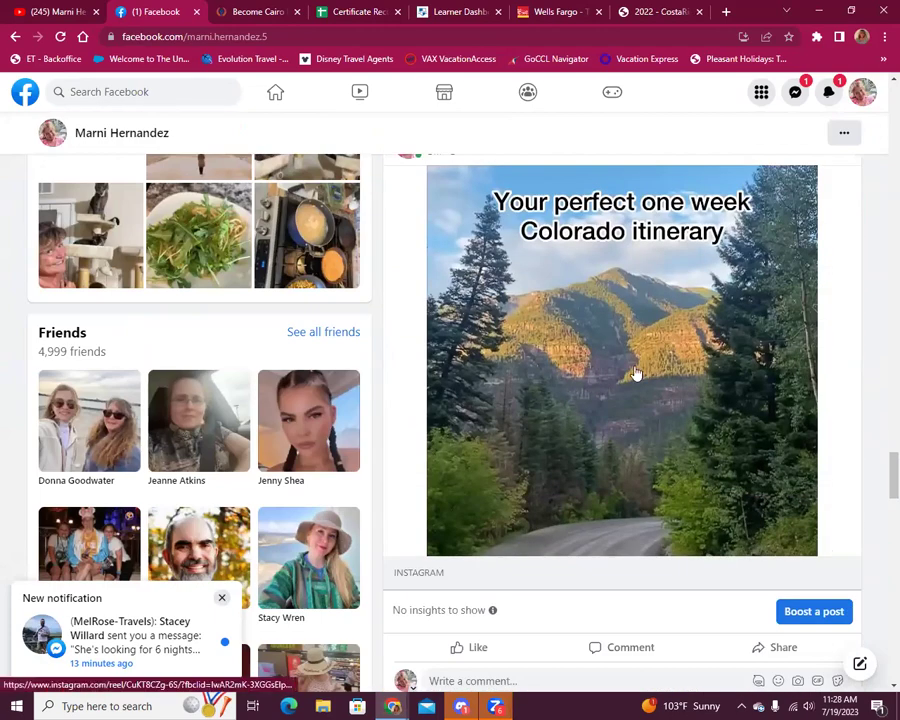
scroll(676, 397, down, 15)
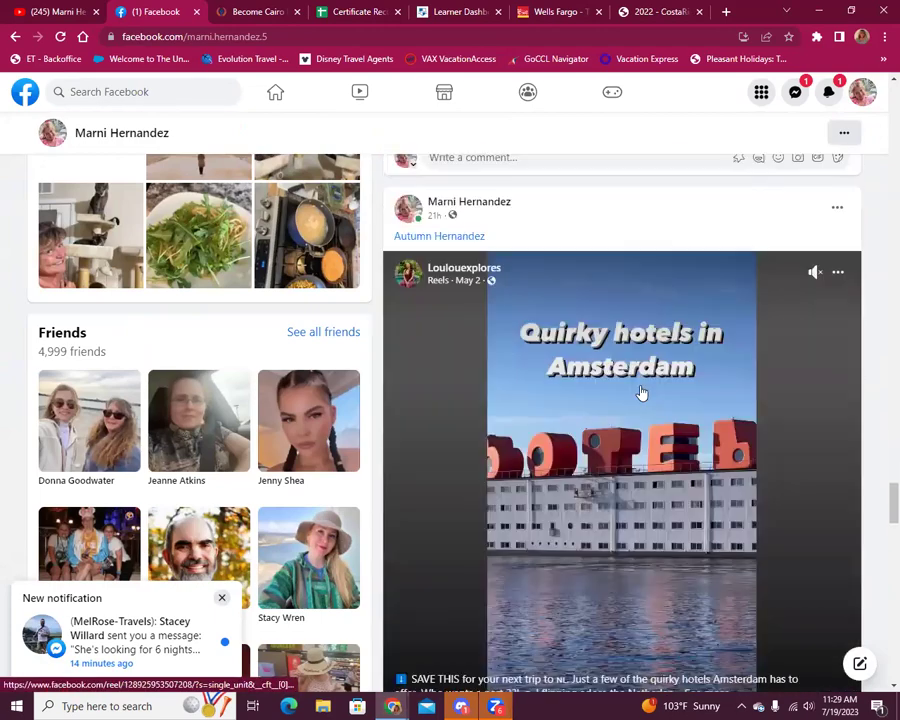
scroll(634, 418, down, 10)
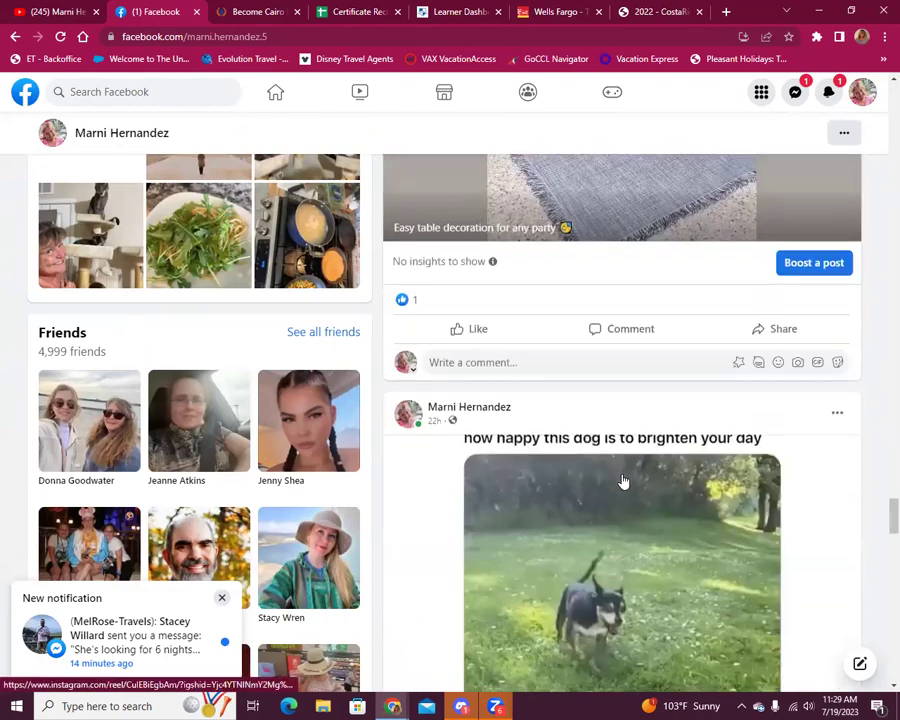
scroll(623, 482, down, 12)
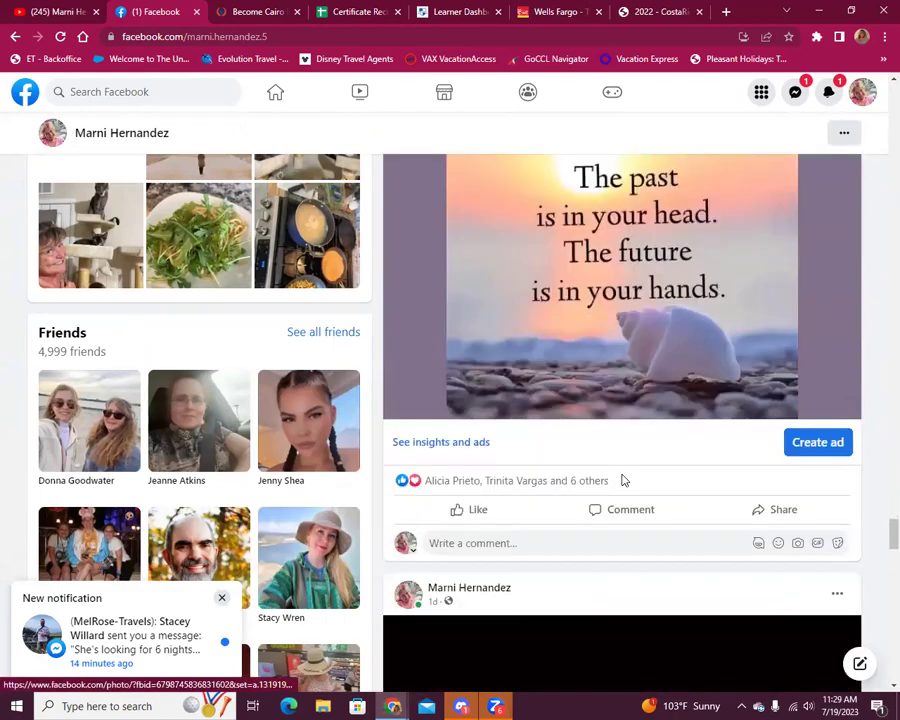
scroll(623, 482, down, 15)
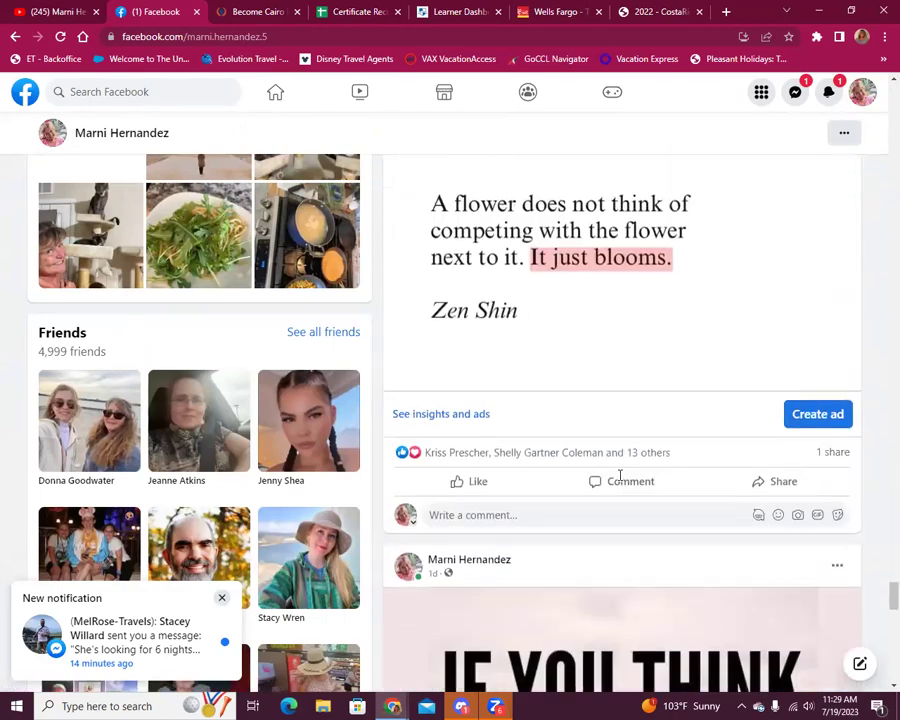
scroll(620, 483, down, 15)
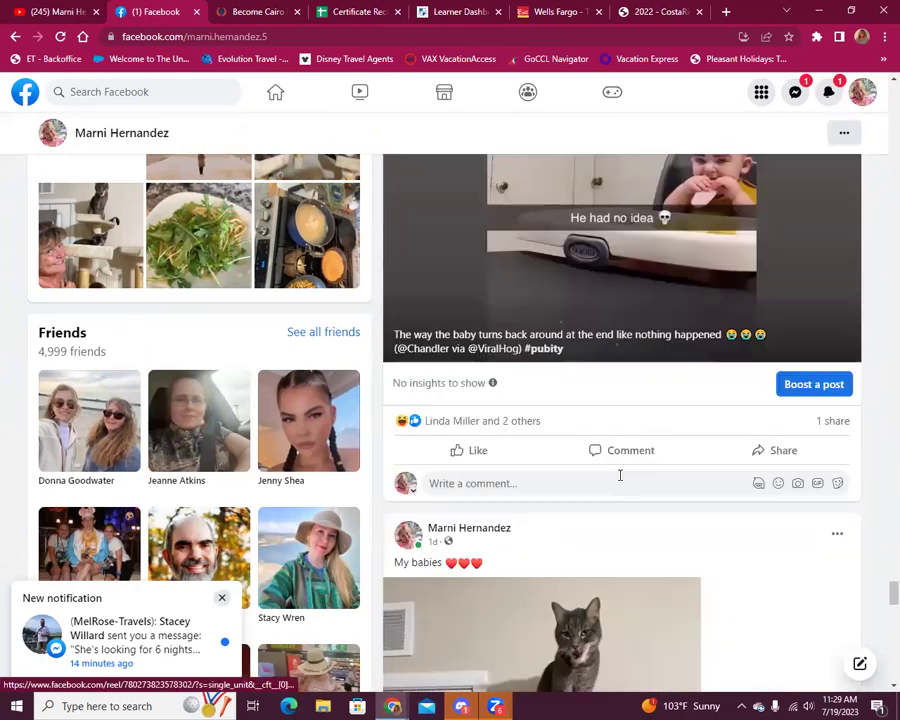
scroll(620, 483, down, 15)
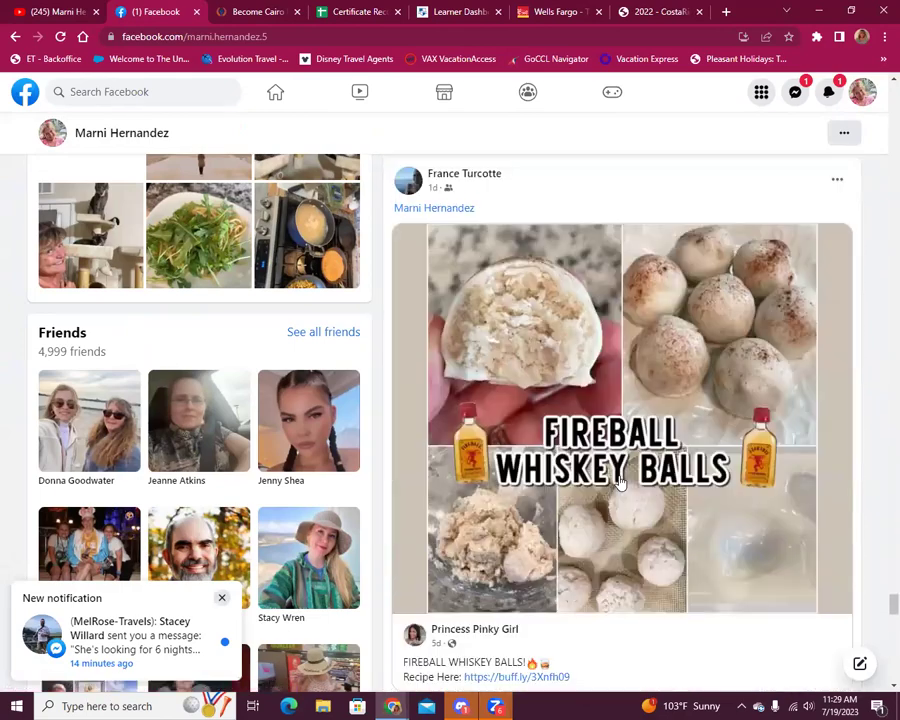
scroll(620, 483, down, 15)
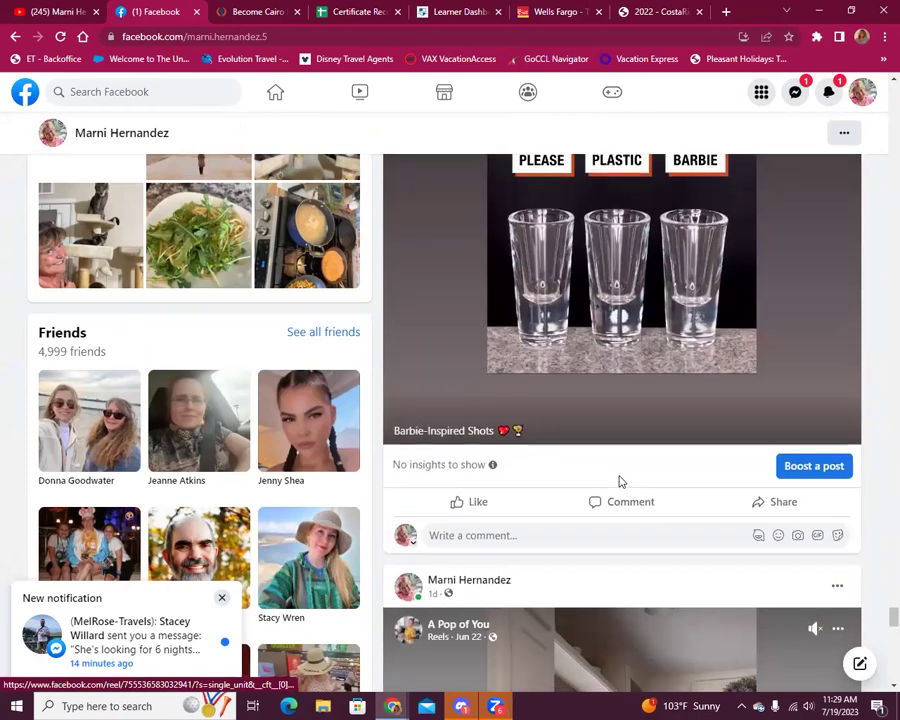
scroll(620, 483, down, 15)
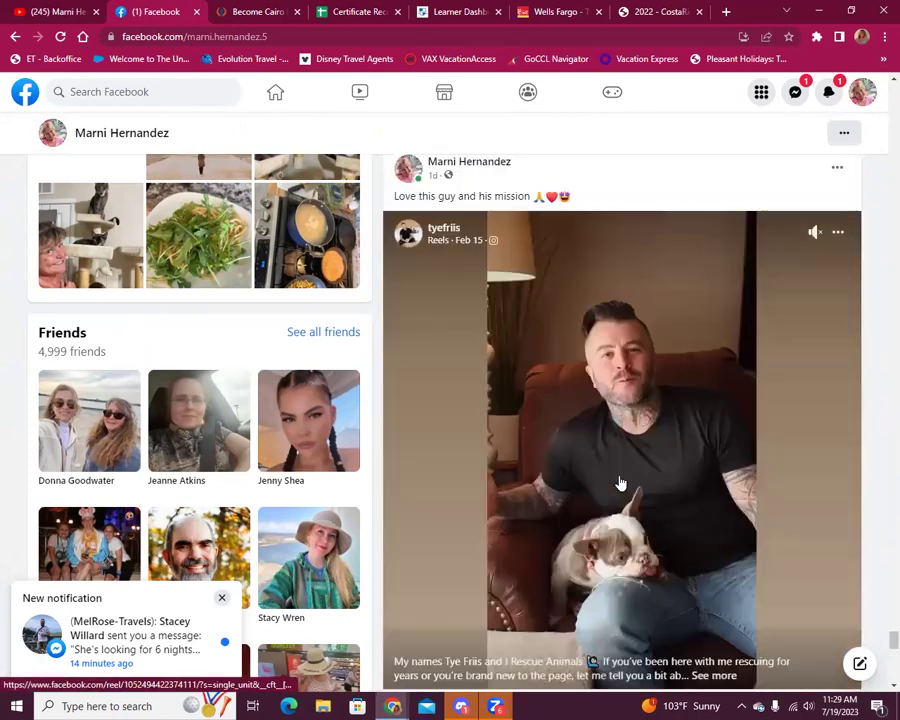
scroll(620, 483, down, 7)
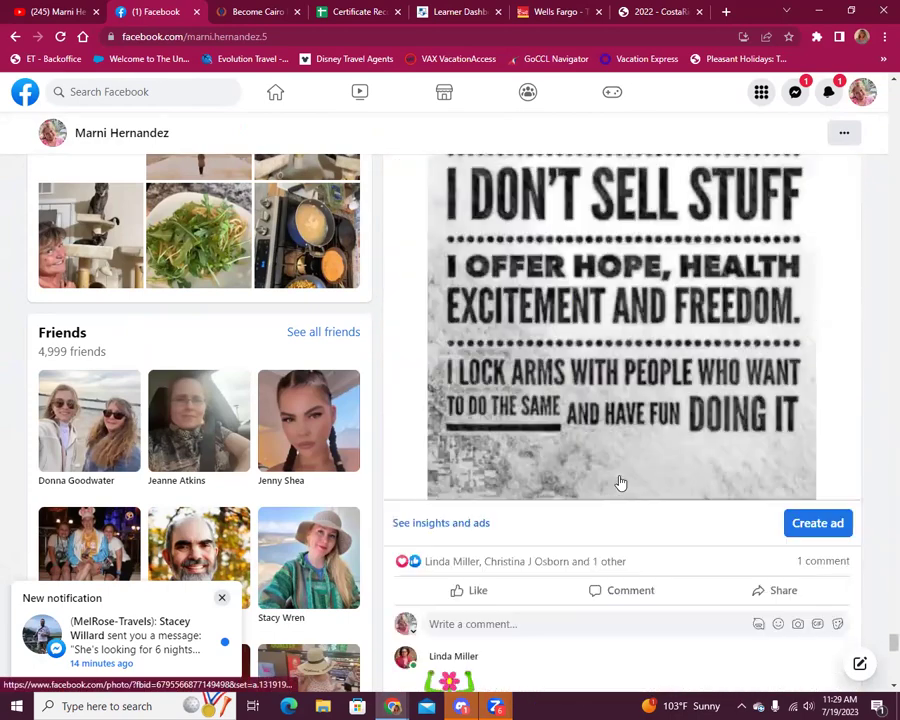
scroll(618, 476, up, 10)
scroll(616, 474, down, 4)
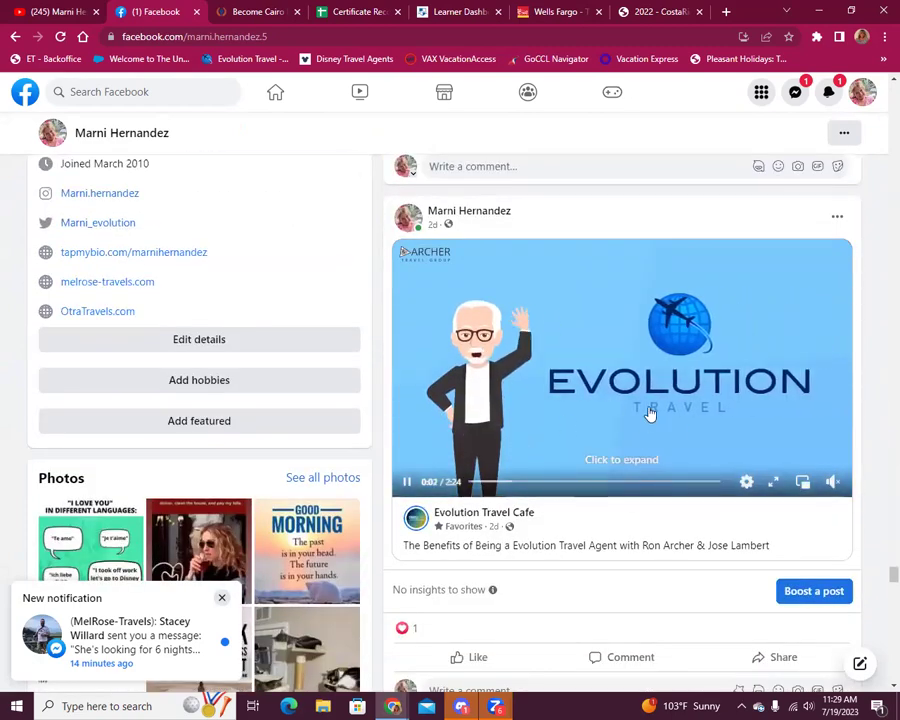
scroll(650, 413, down, 5)
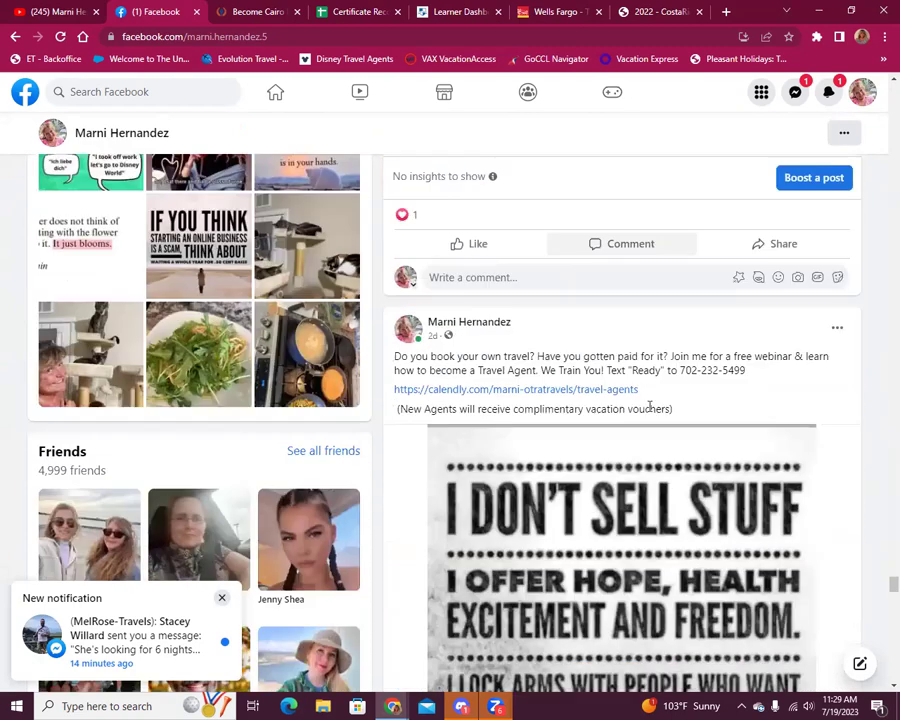
scroll(650, 410, down, 10)
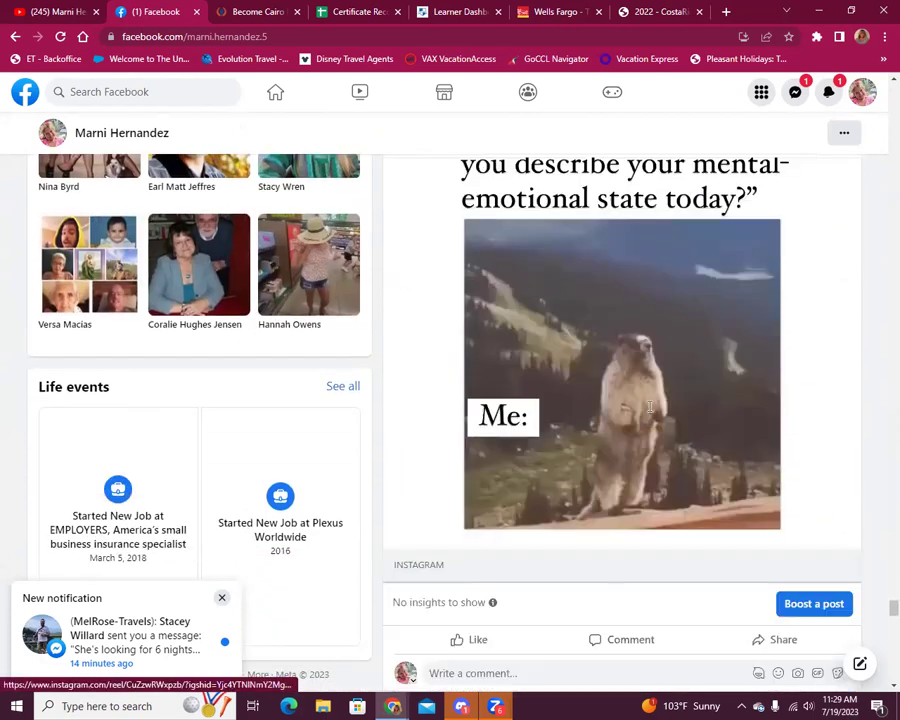
scroll(652, 414, down, 15)
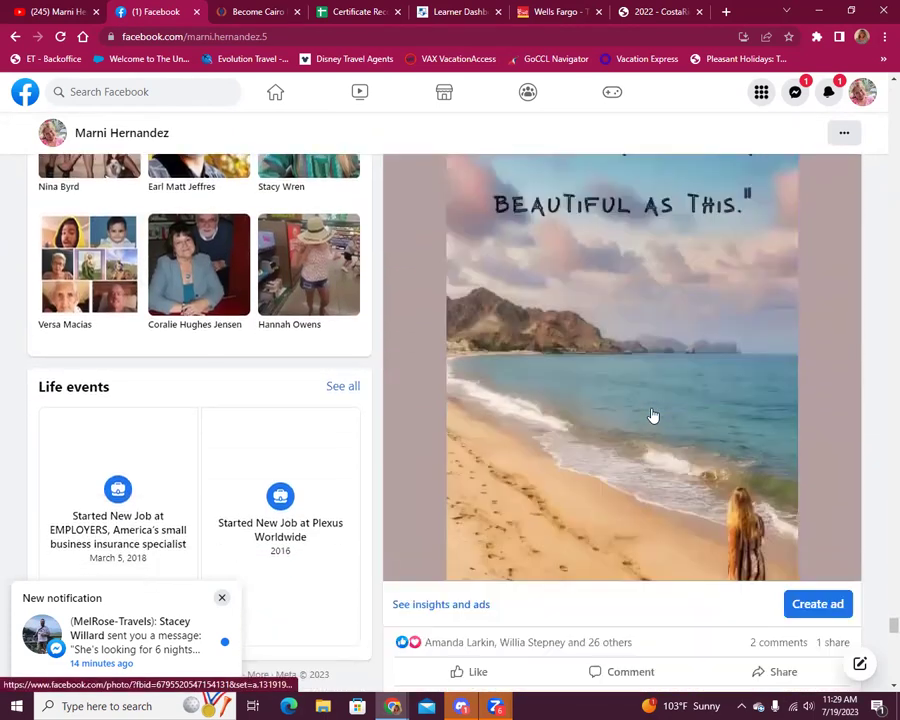
scroll(650, 413, down, 8)
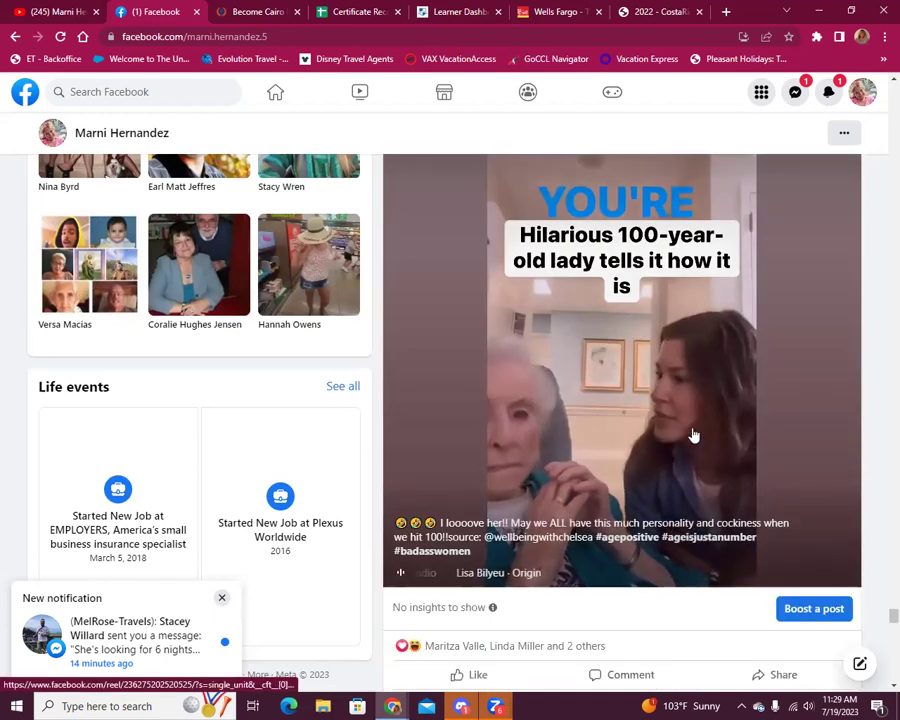
scroll(728, 421, down, 15)
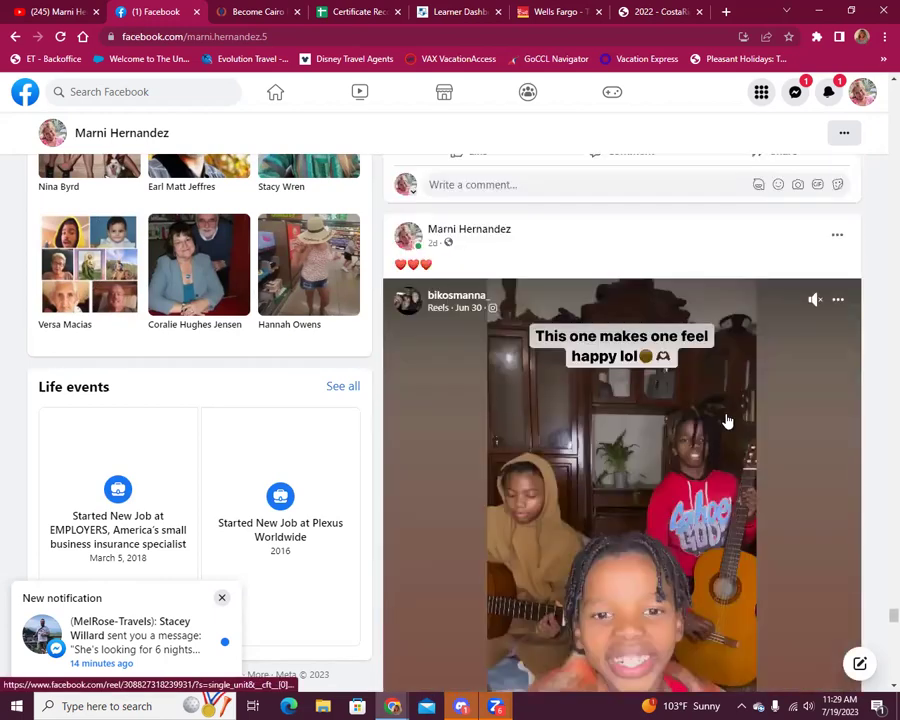
scroll(728, 421, down, 20)
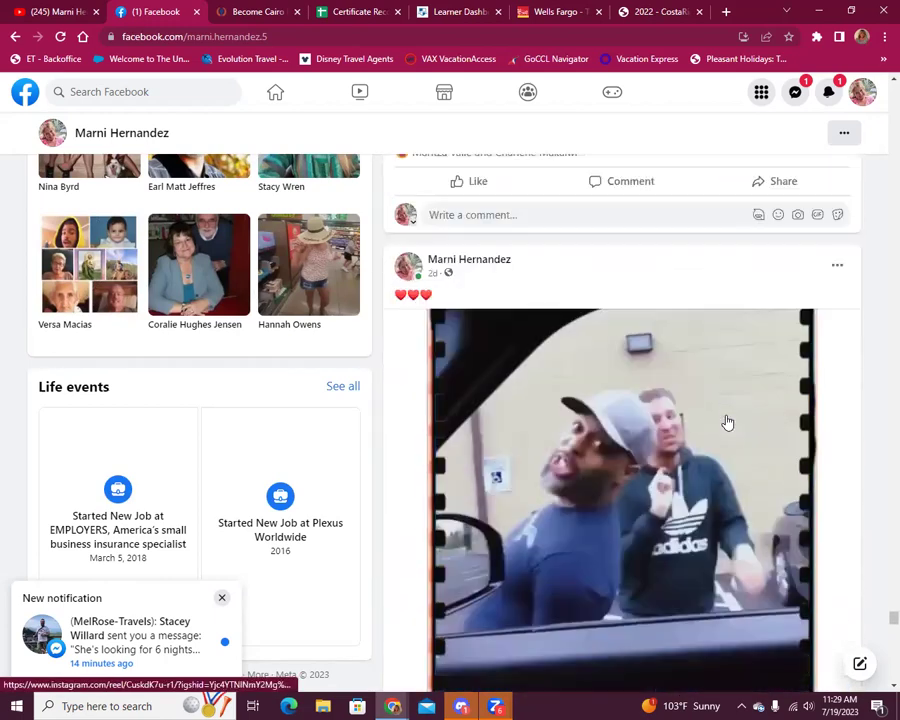
- Examine the post about the completed destination certificates with its photos and comments, and skim the older posts below it
scroll(728, 421, down, 15)
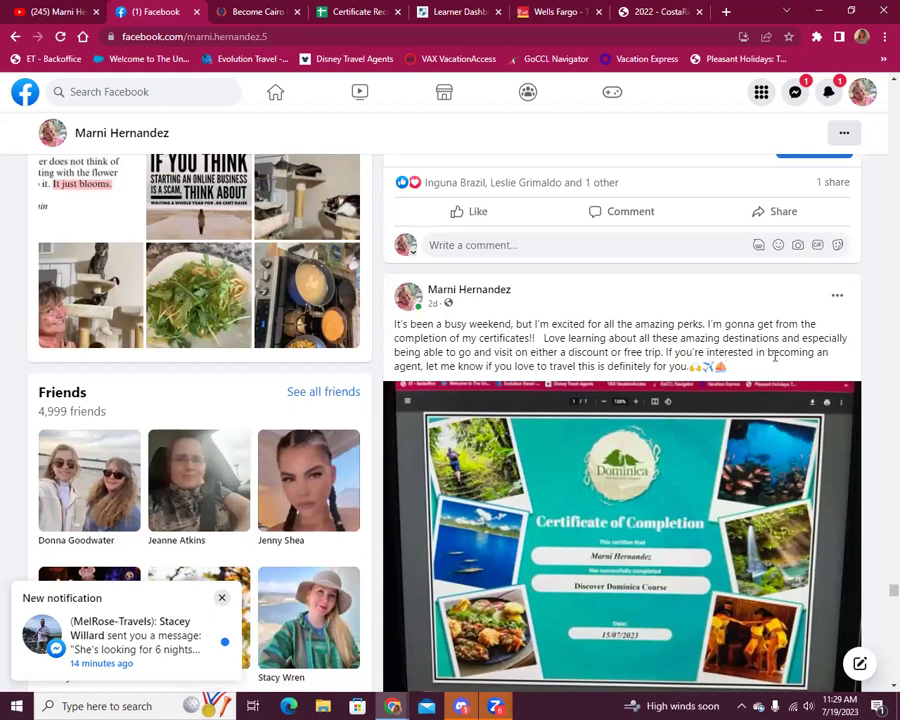
scroll(775, 356, down, 6)
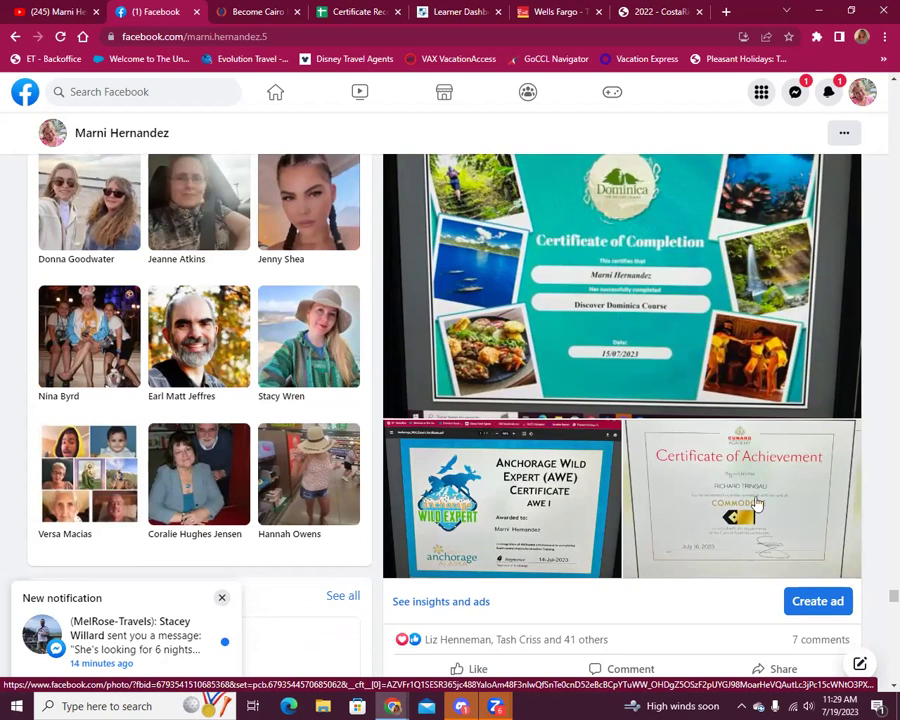
scroll(740, 488, down, 3)
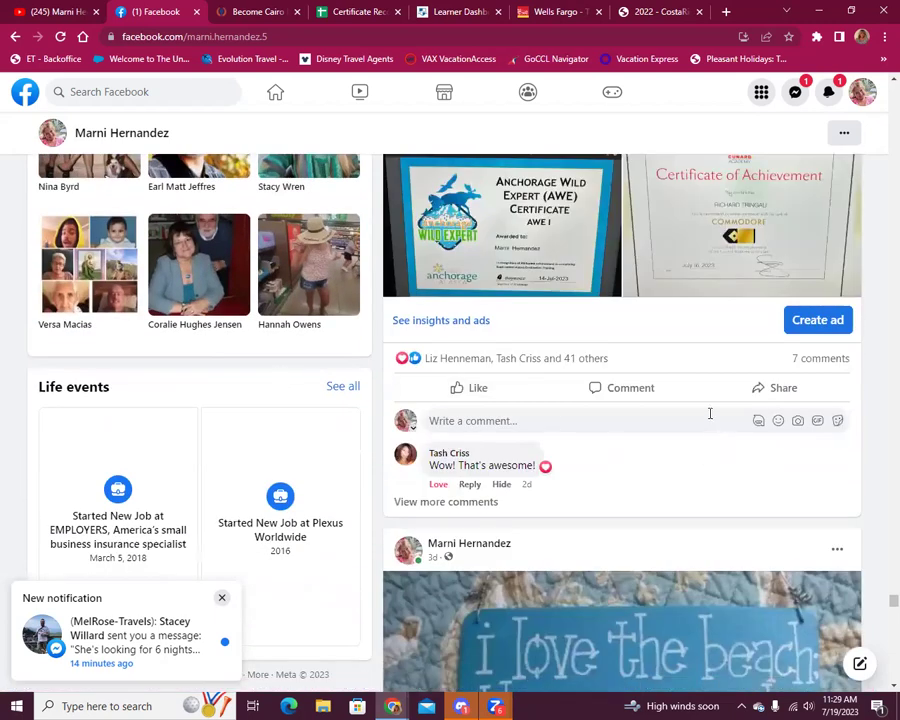
scroll(710, 413, down, 10)
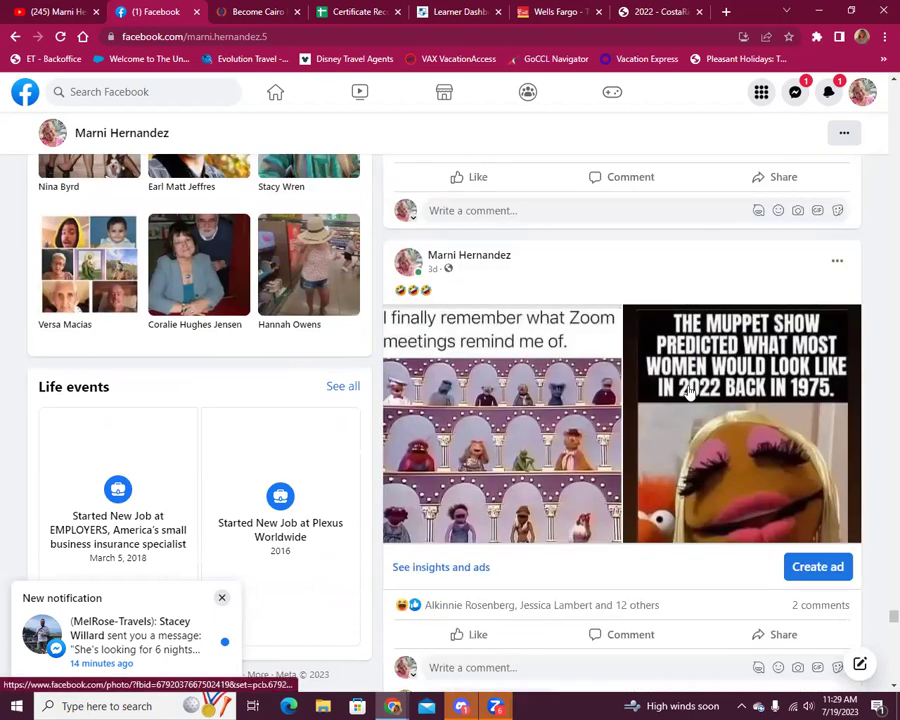
scroll(688, 393, down, 10)
scroll(684, 408, down, 7)
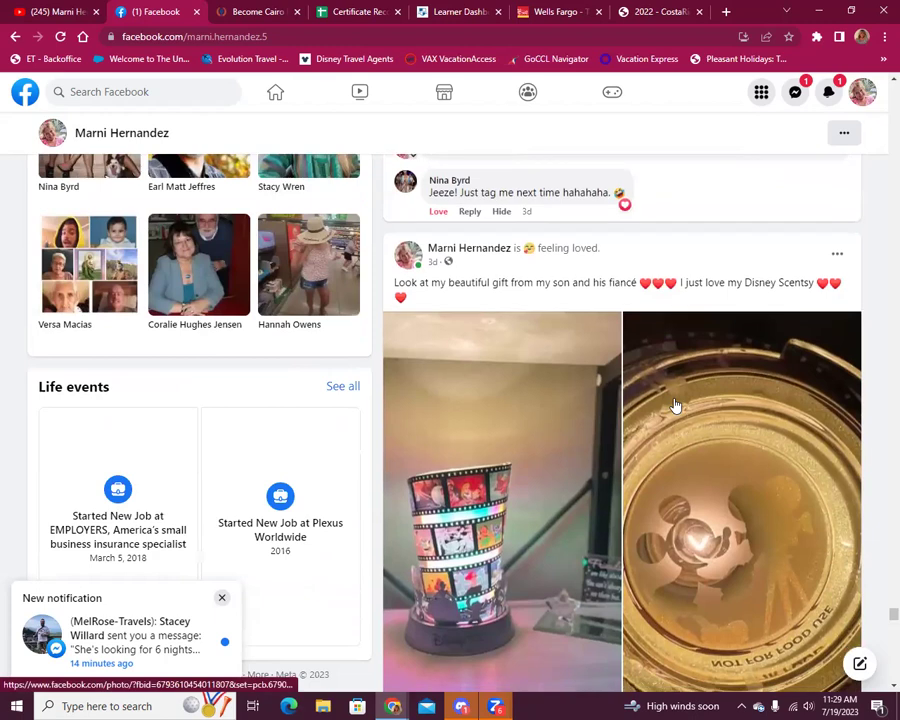
scroll(675, 405, down, 10)
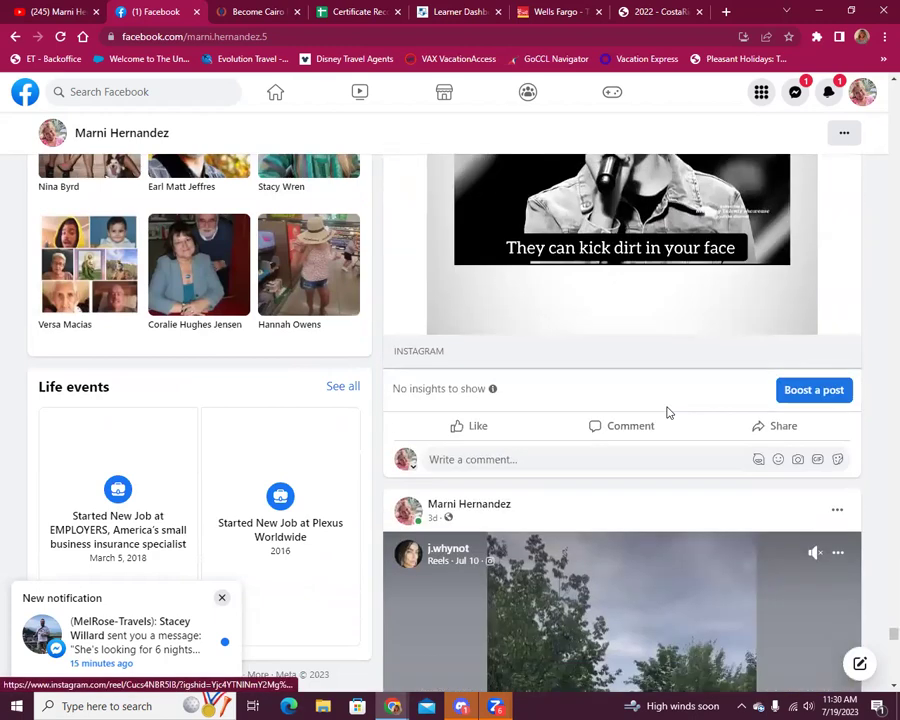
scroll(668, 412, down, 12)
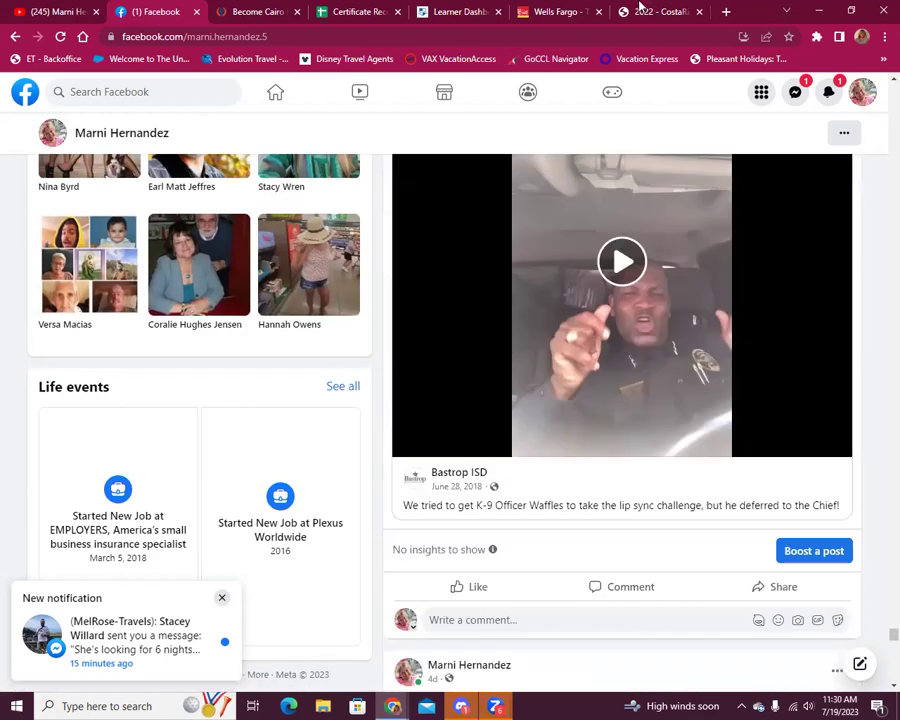
scroll(797, 391, up, 2)
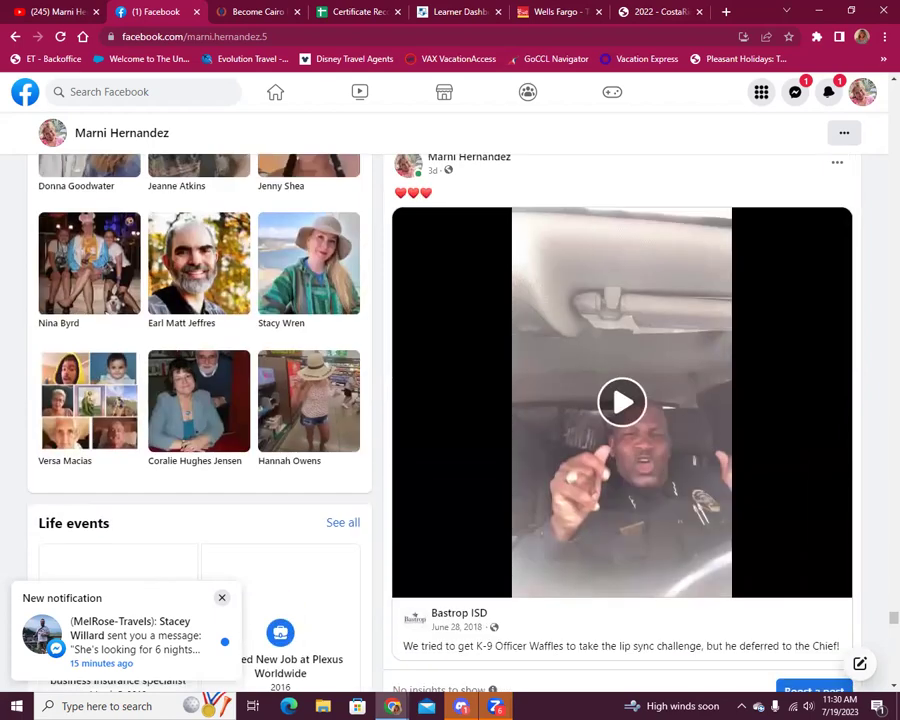
- Search within the profile for "costa rica" and look over the matching July Certificate Workshop post
scroll(872, 400, up, 15)
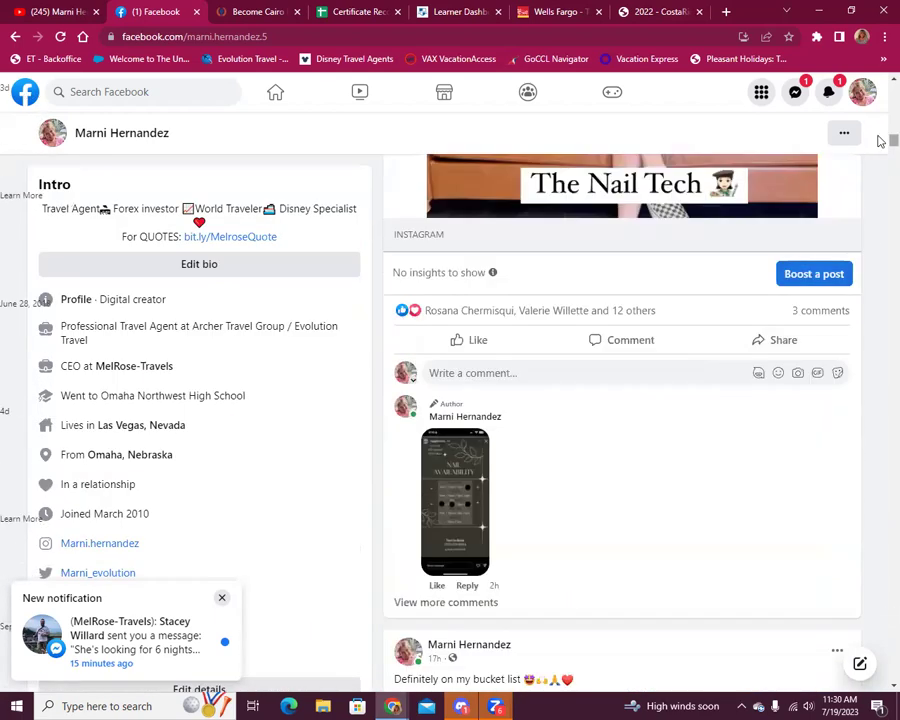
scroll(858, 98, up, 10)
scroll(575, 566, down, 3)
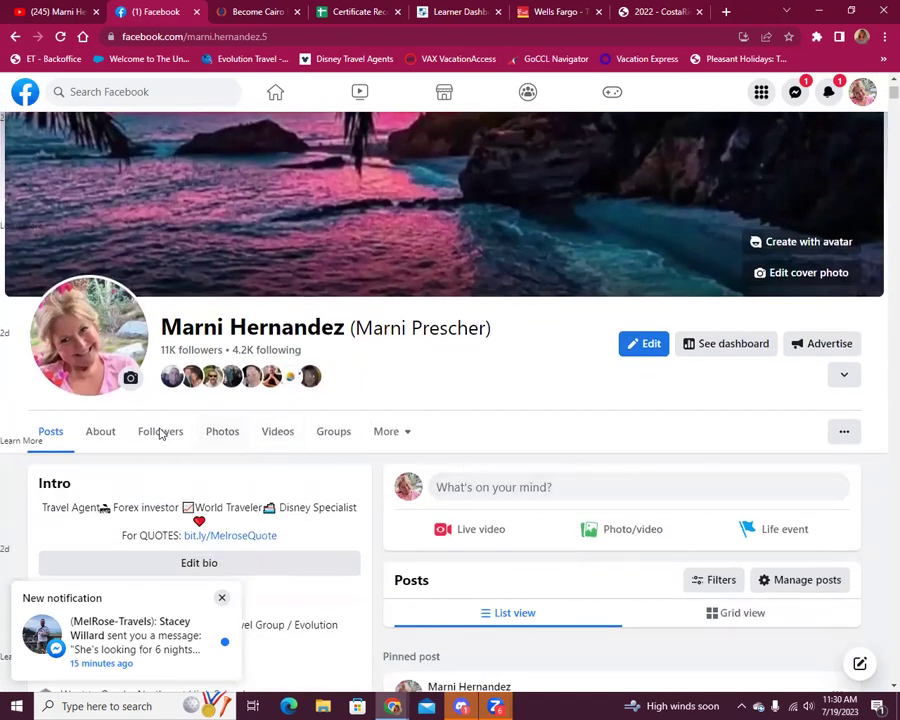
click(837, 433)
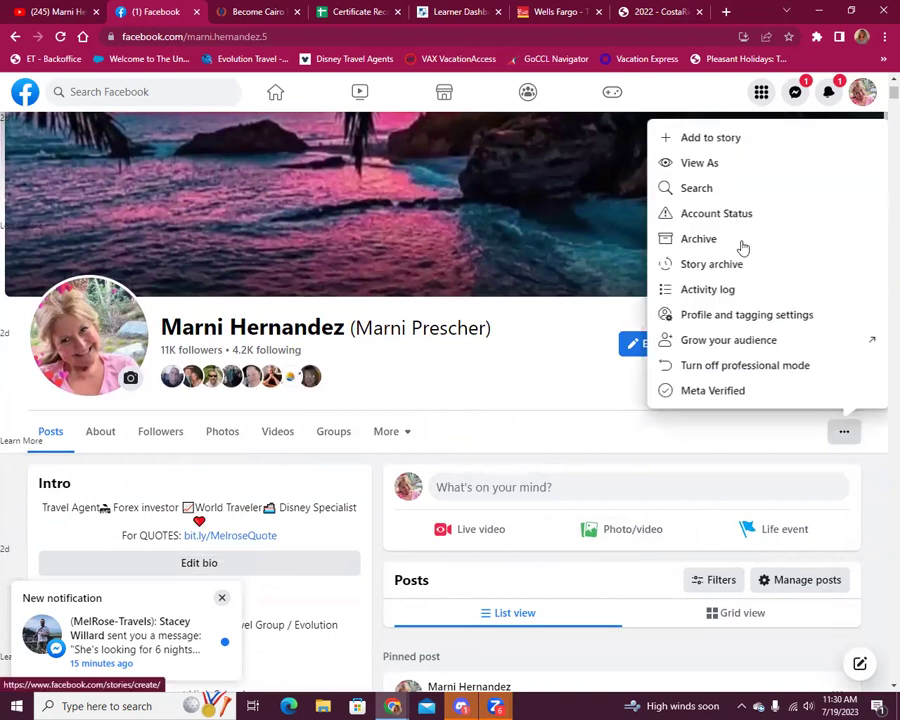
click(685, 190)
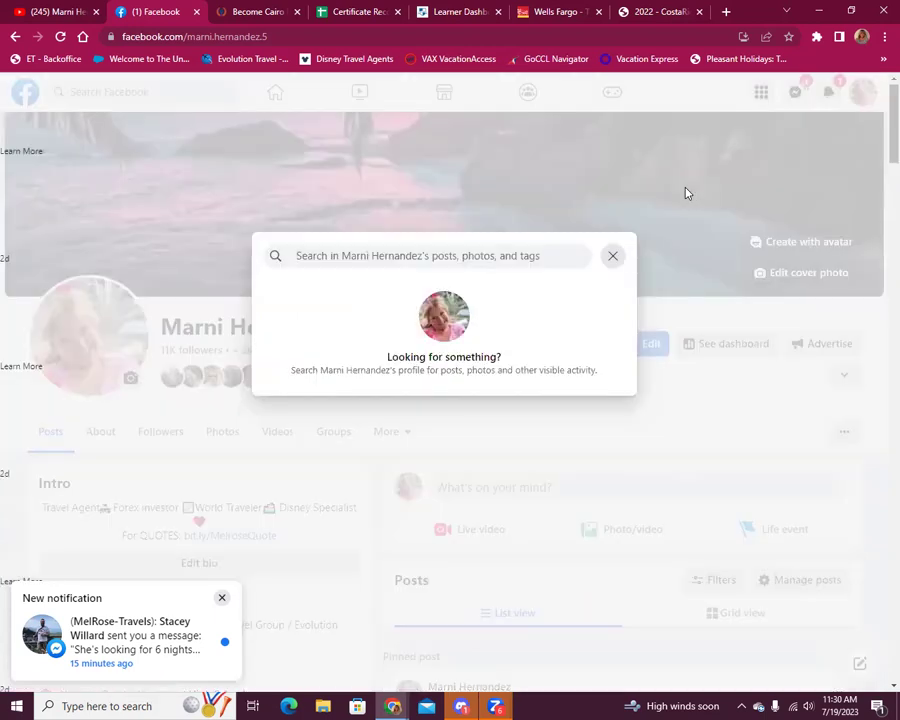
text(costa rica)
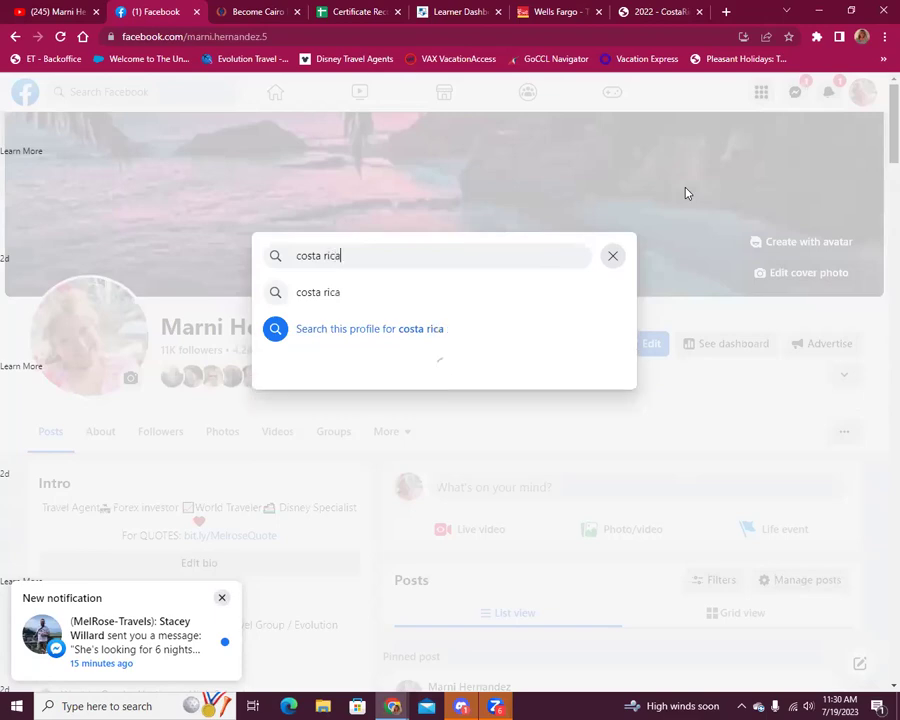
key(Return)
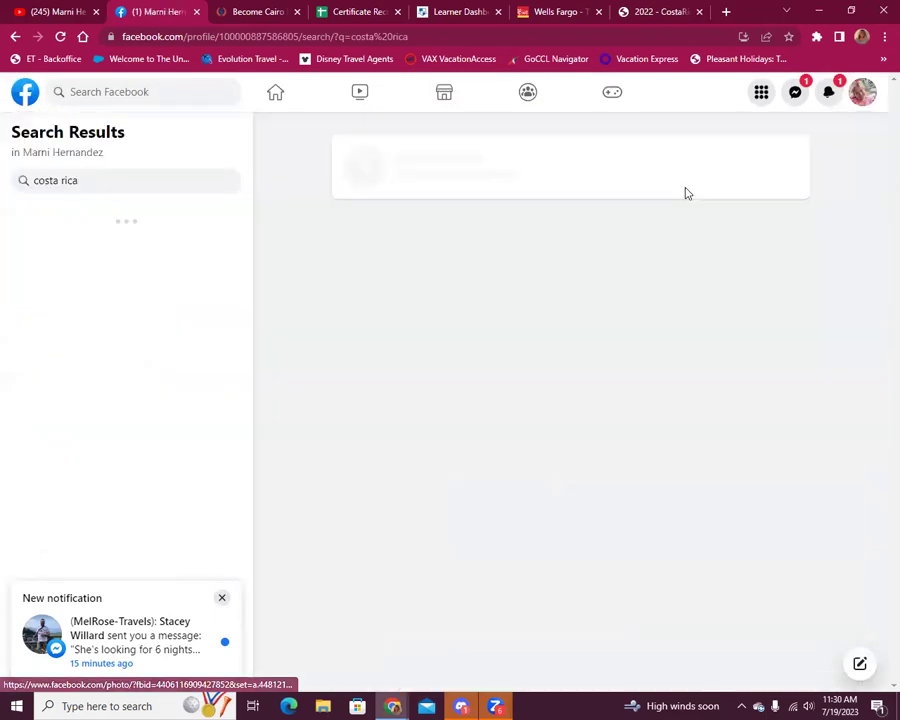
scroll(690, 400, down, 12)
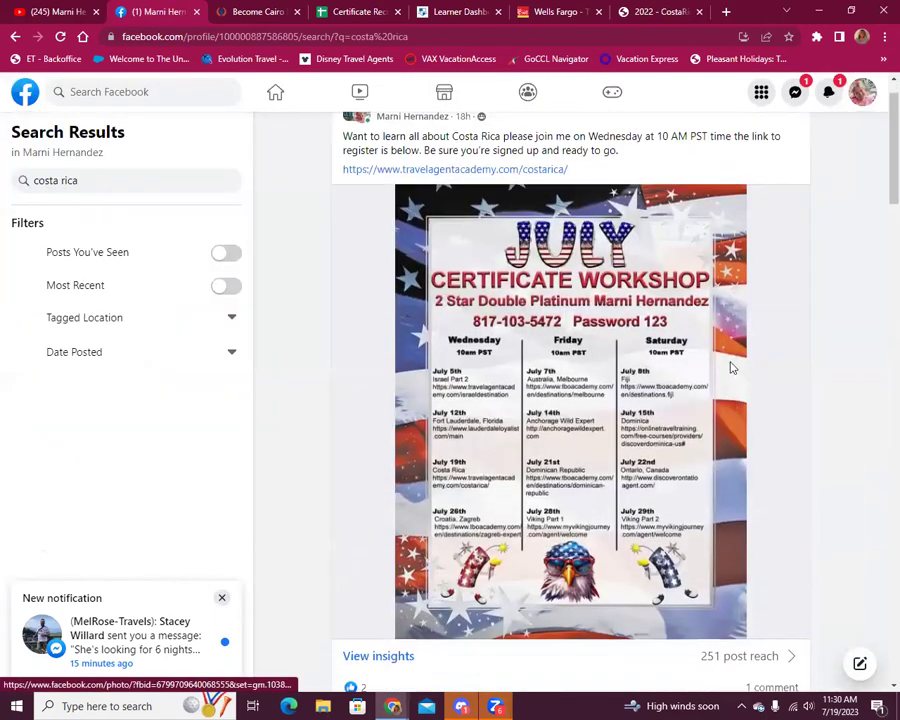
- Find the January 9, 2022 Costa Rica condo post in the search results and highlight its weekly price and condo details
scroll(730, 394, up, 6)
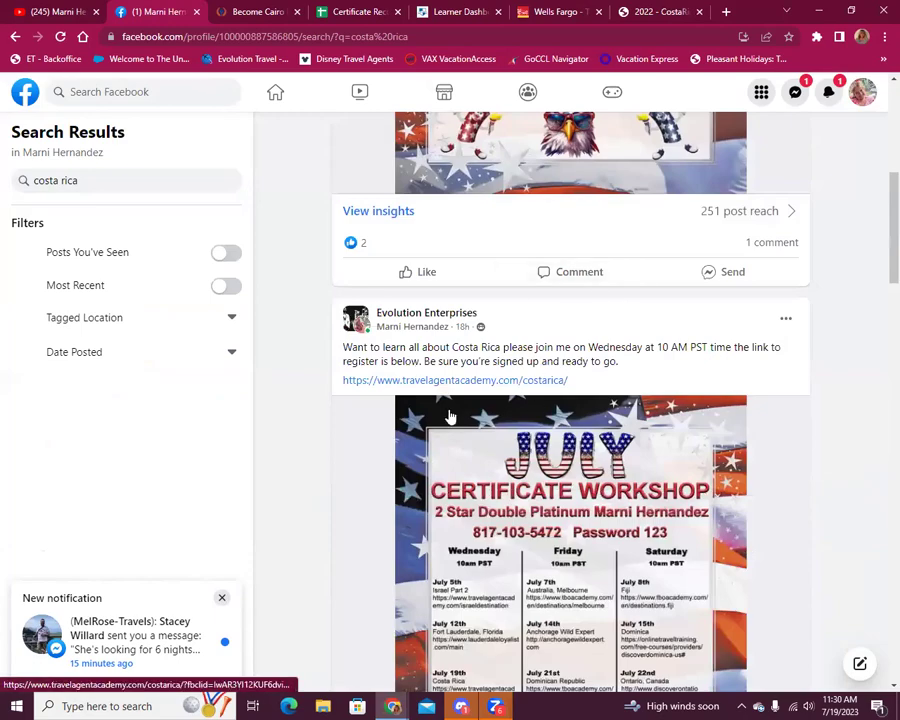
scroll(723, 492, down, 15)
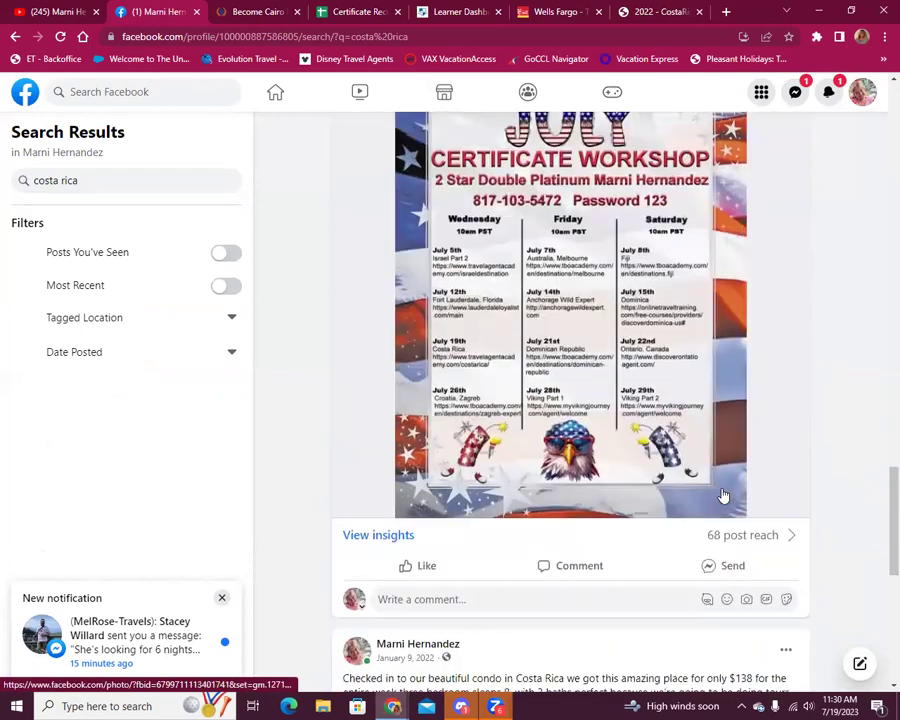
scroll(708, 340, up, 3)
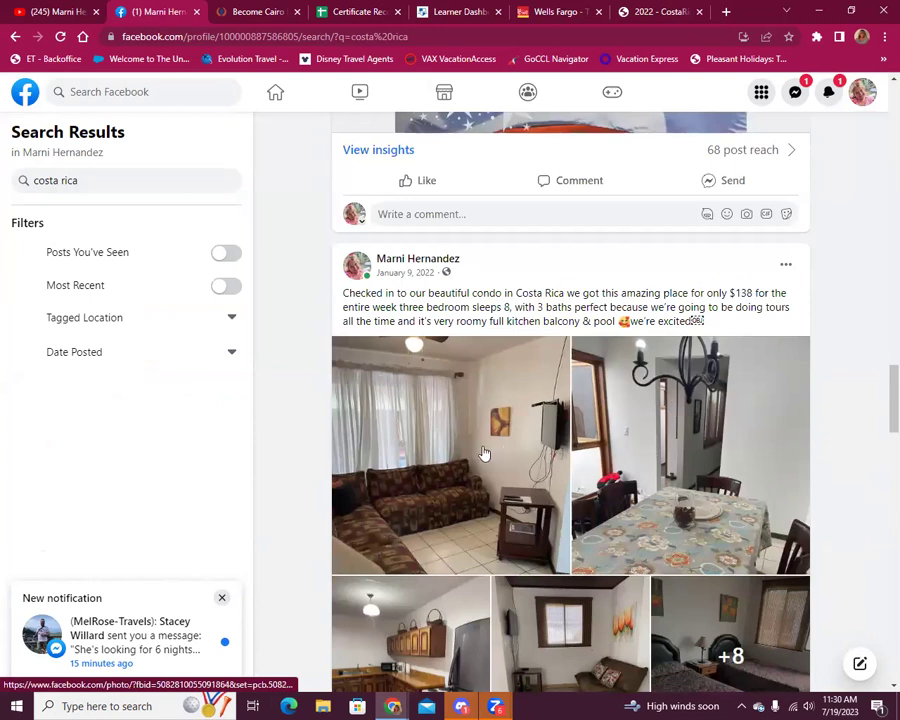
drag(706, 293, 798, 321)
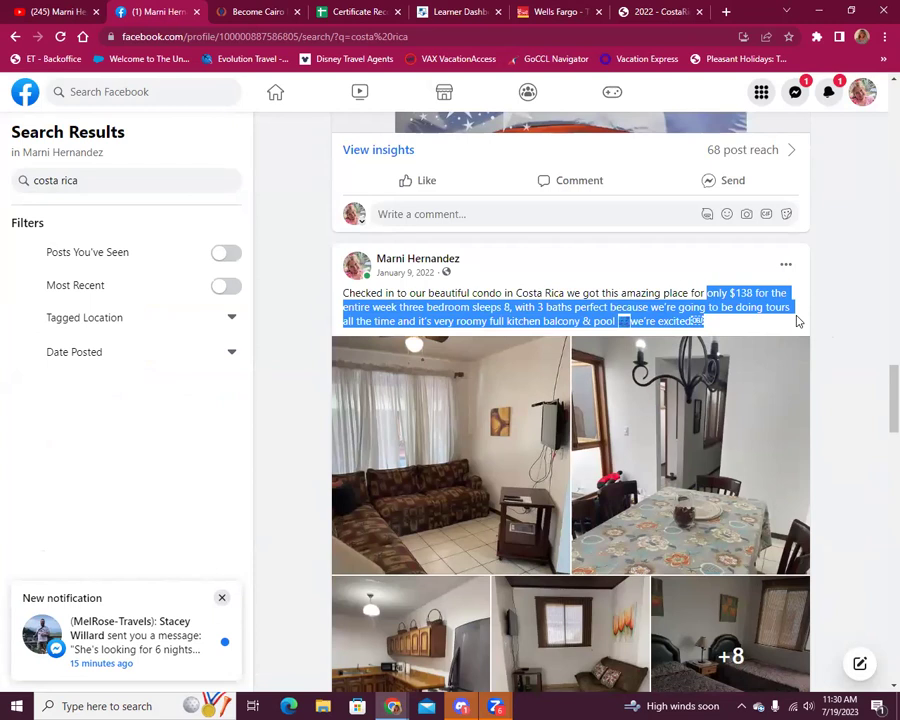
- Open the condo post's photos and view them one by one from the living room to the swimming pool
click(490, 400)
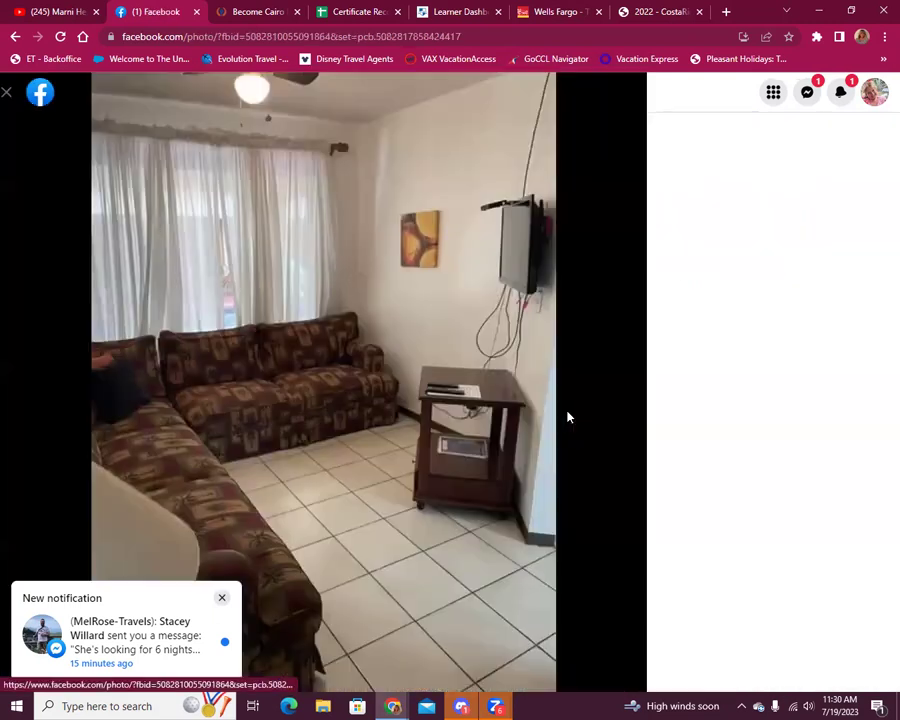
click(610, 392)
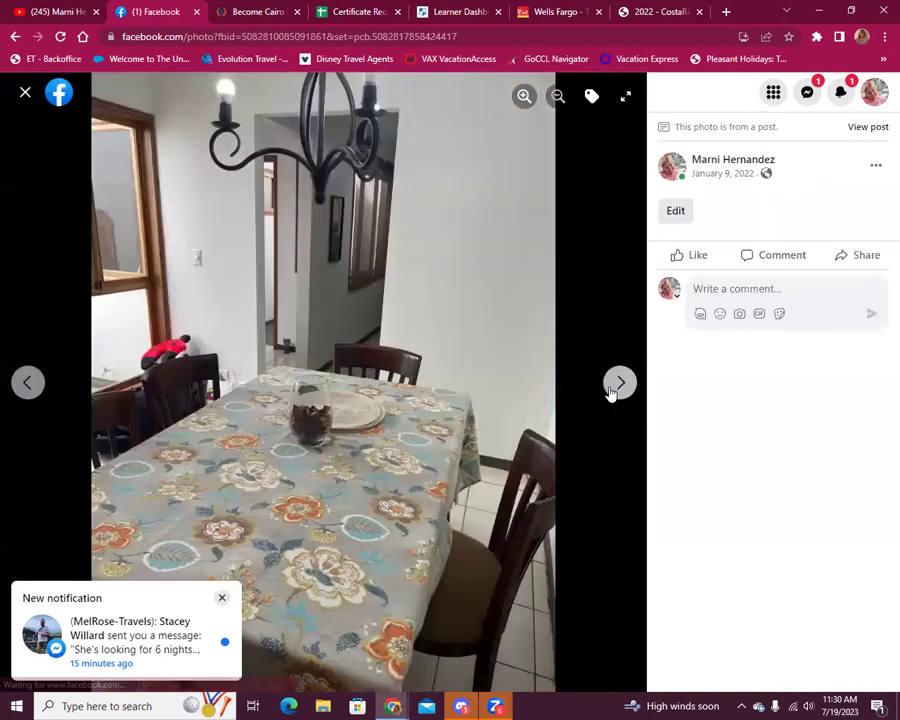
click(610, 392)
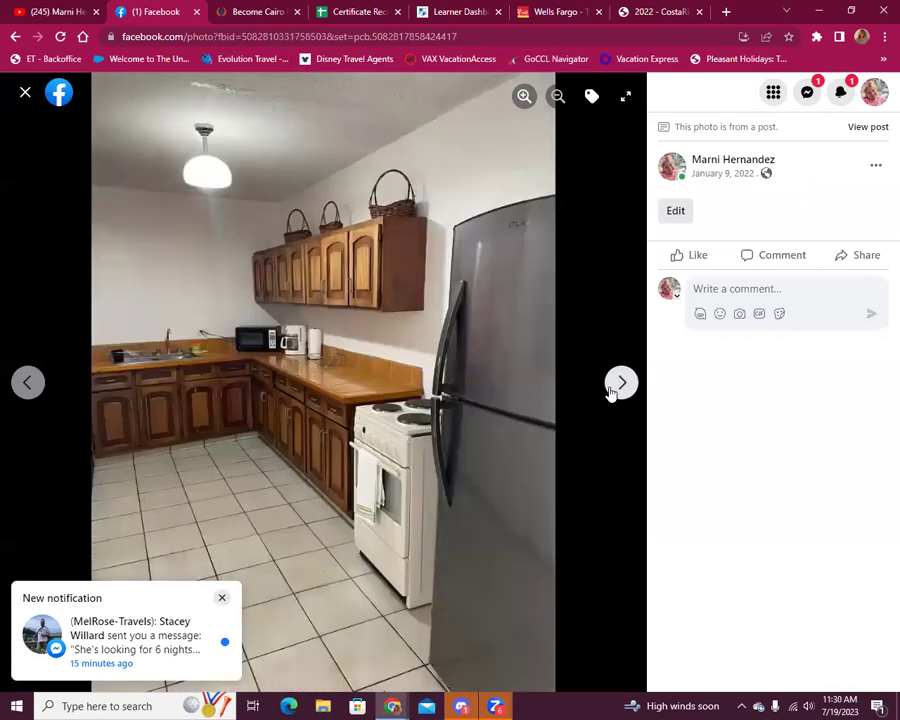
click(610, 392)
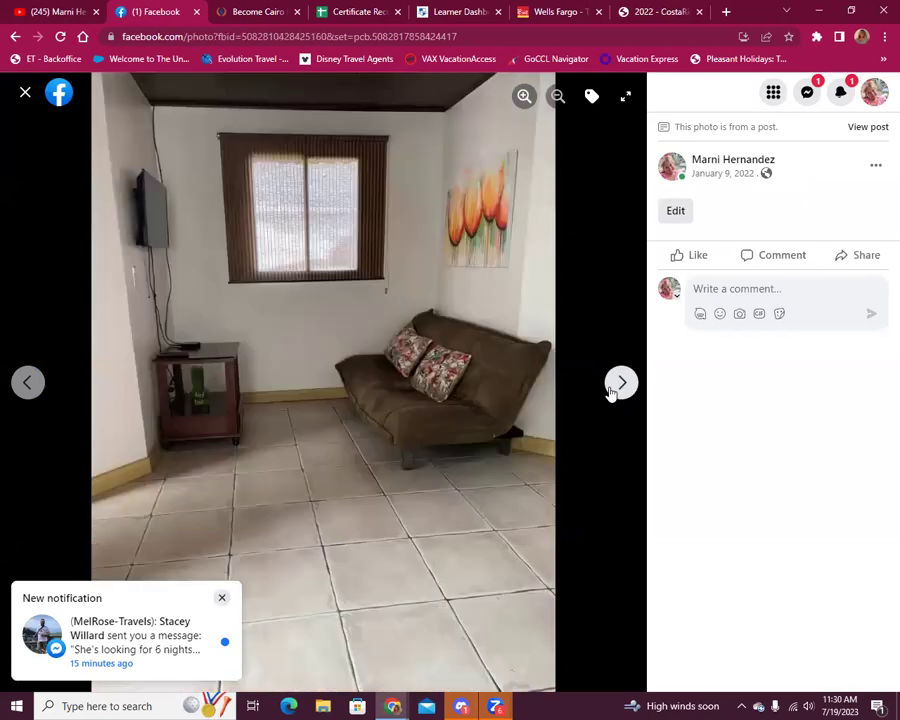
click(610, 392)
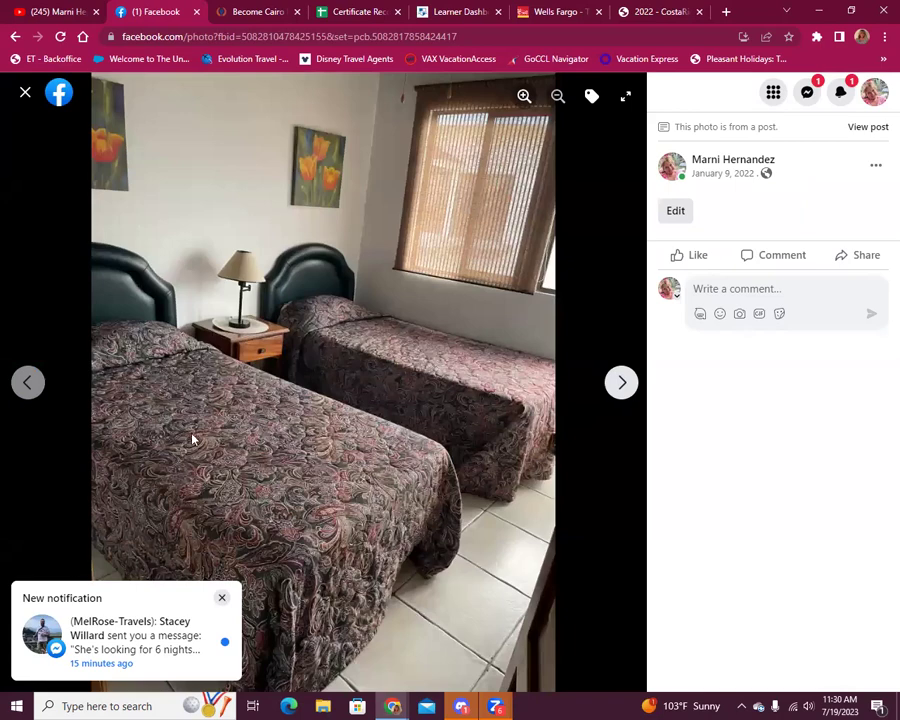
click(622, 384)
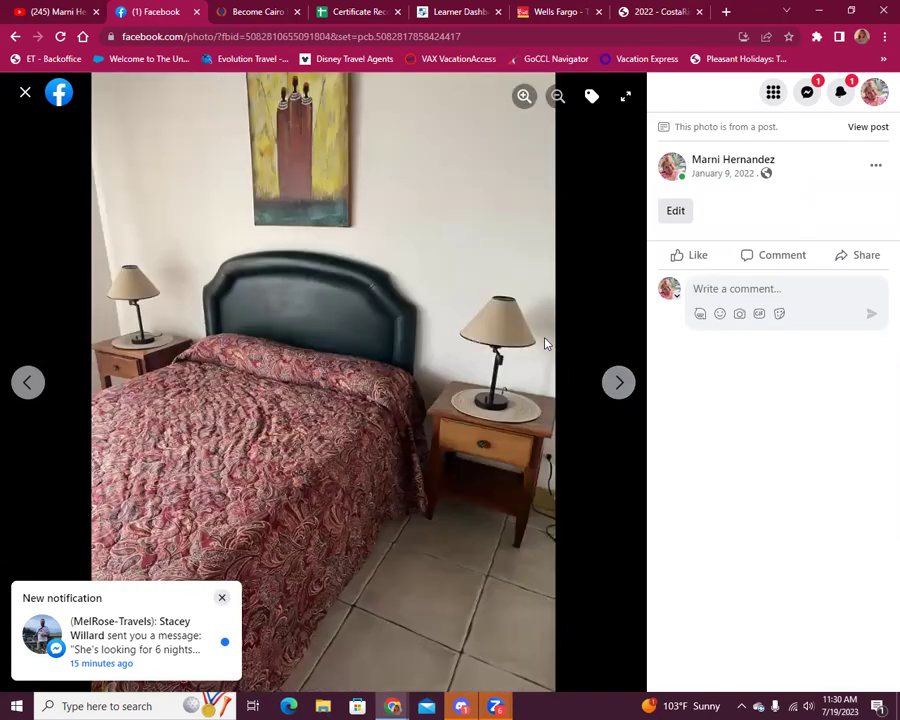
click(619, 382)
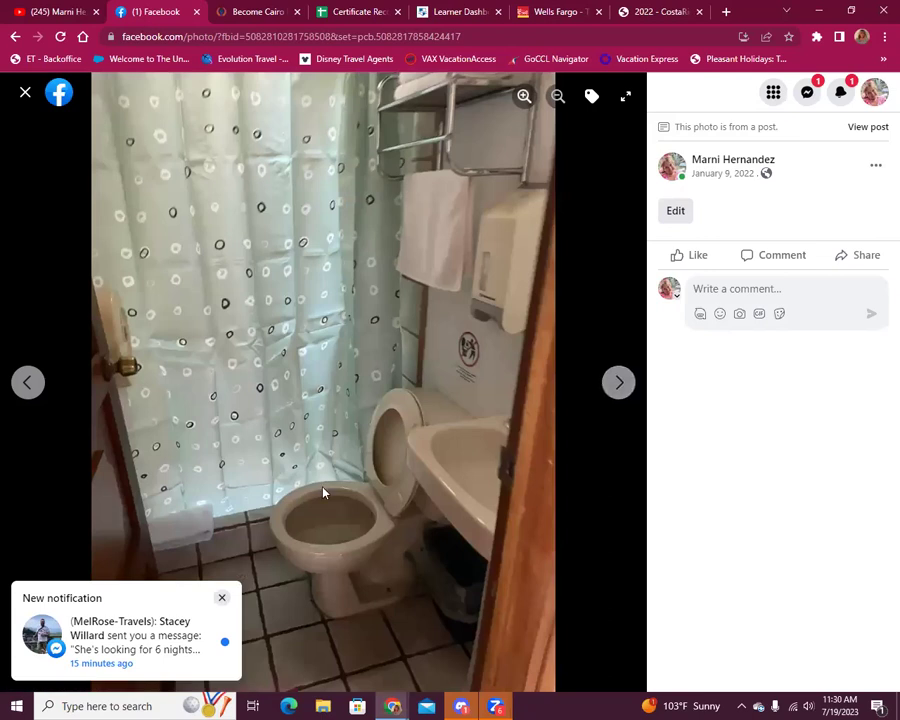
click(620, 386)
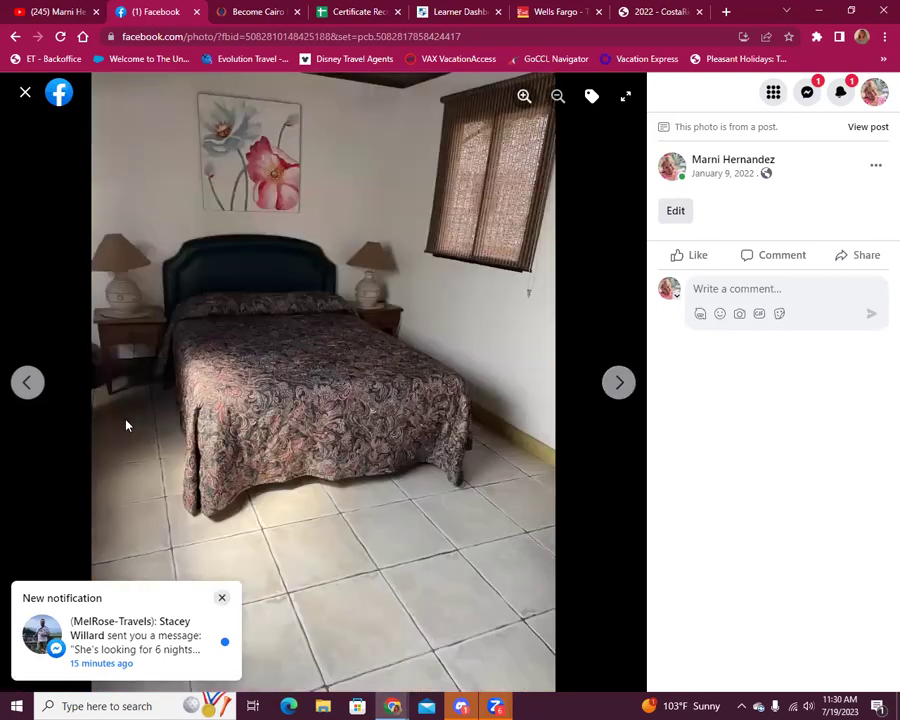
click(619, 382)
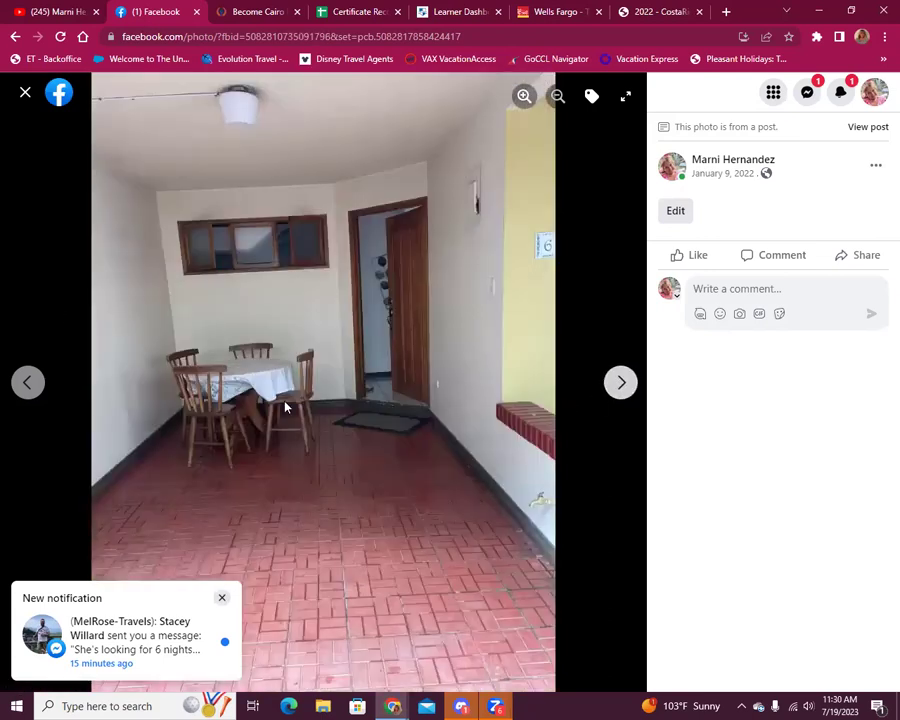
click(619, 382)
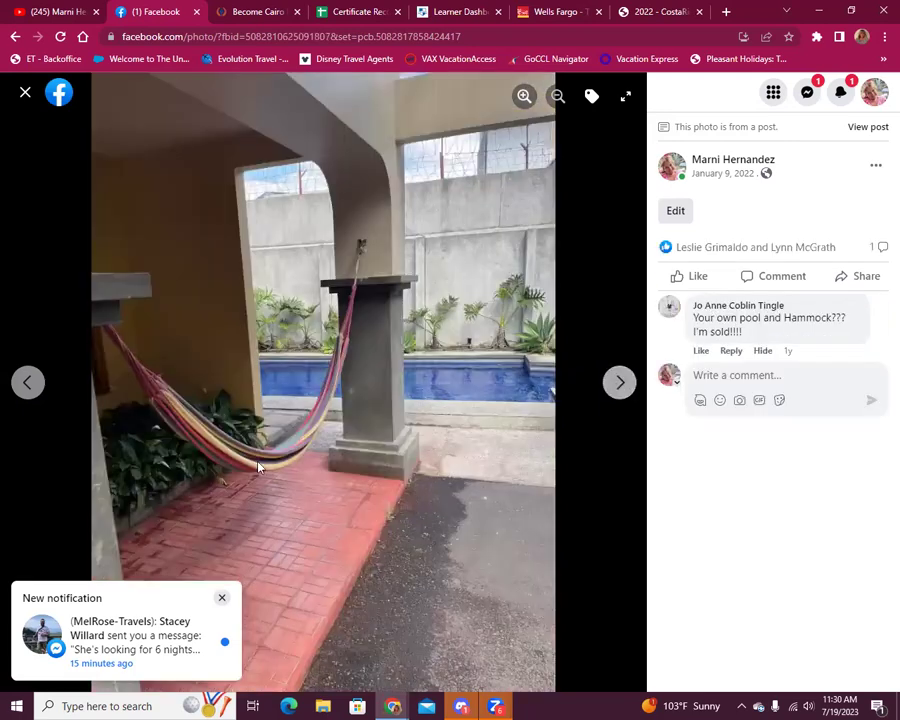
click(618, 390)
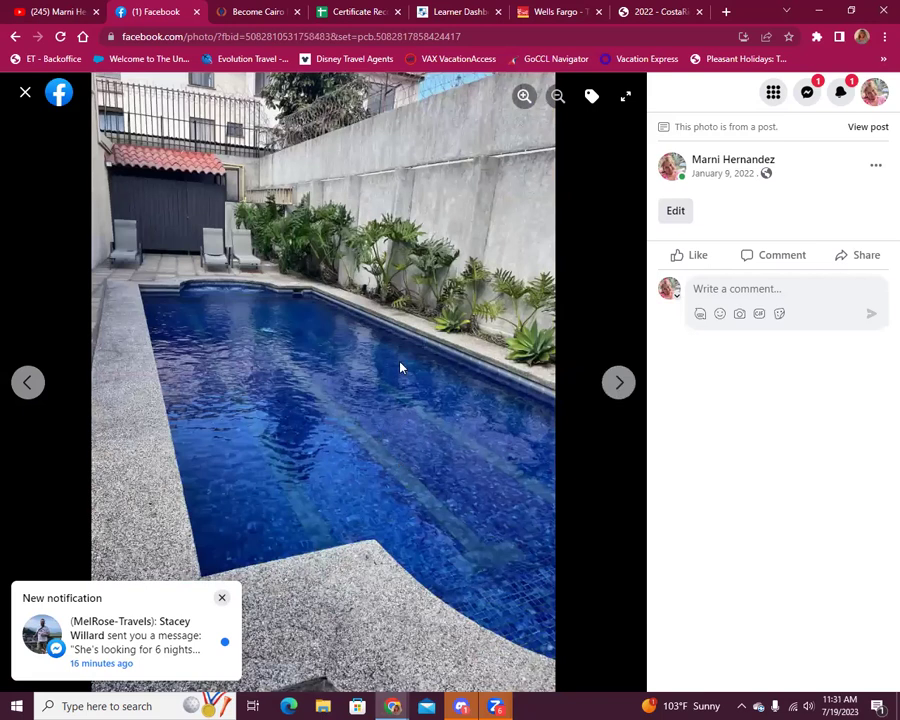
- Search the web for "profitagility agent login" in a new browser tab and sign in to MyProfitAgility with the saved credentials
click(722, 12)
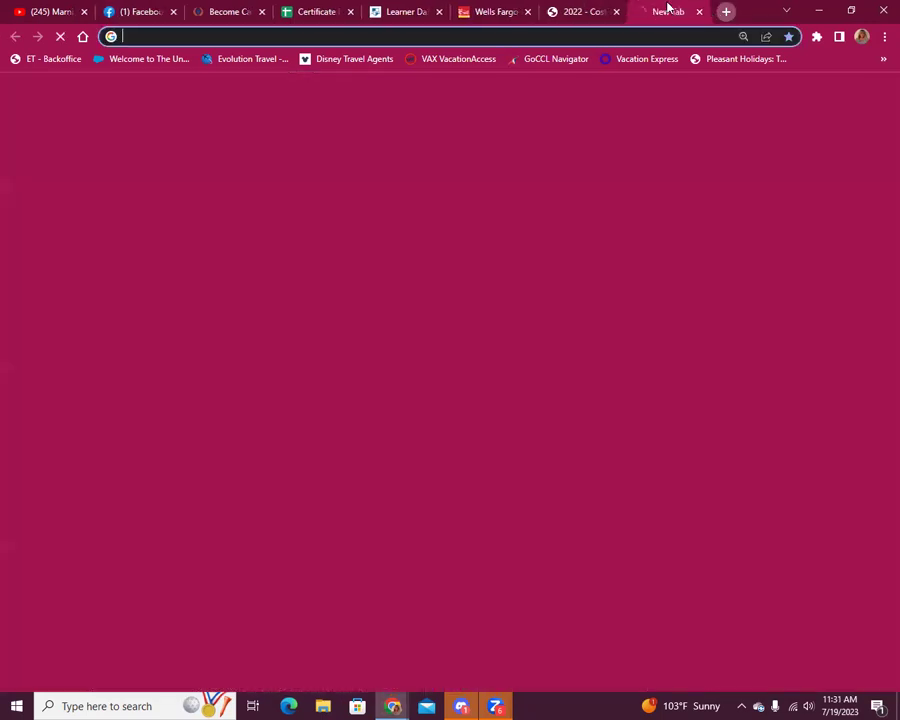
text(profi)
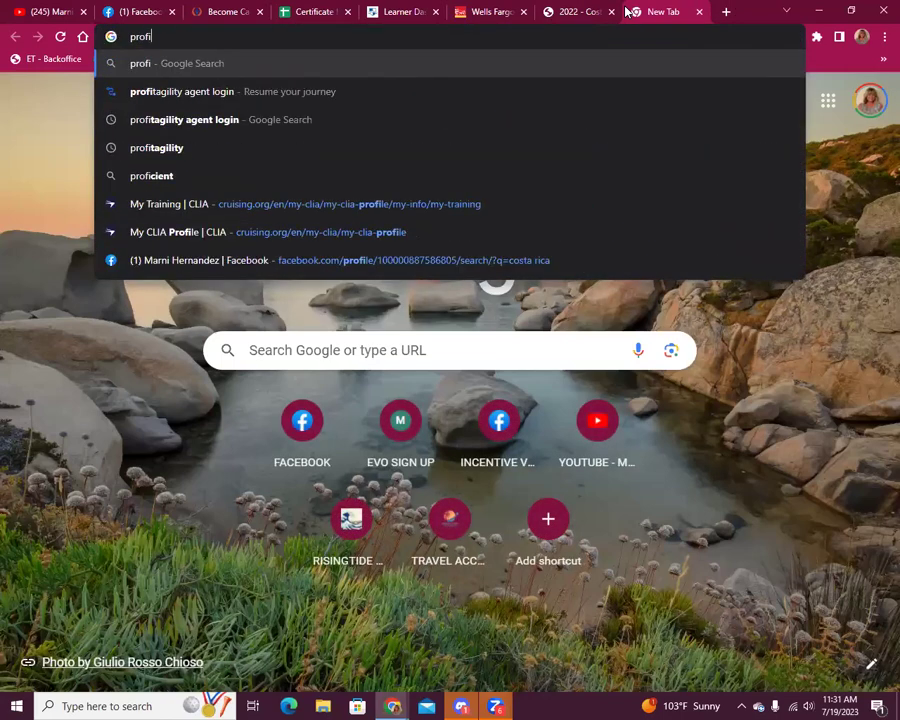
click(209, 126)
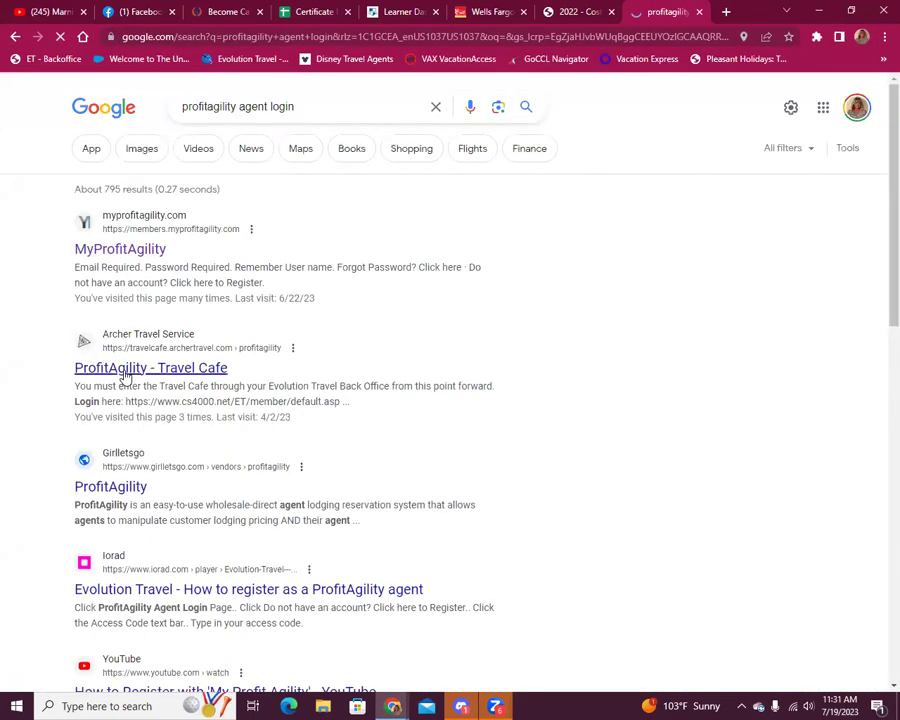
click(120, 258)
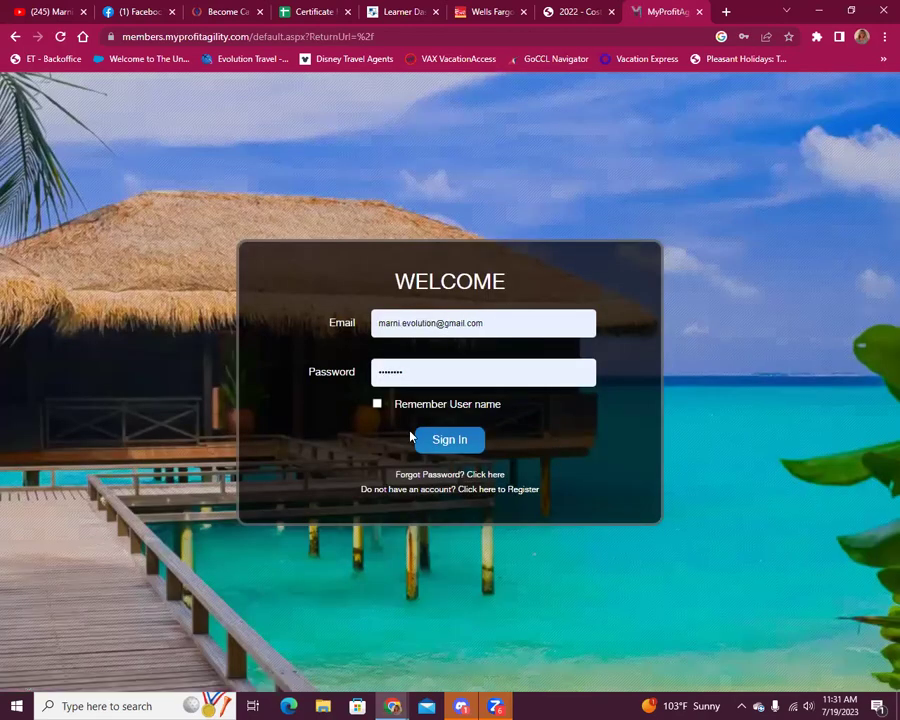
click(452, 444)
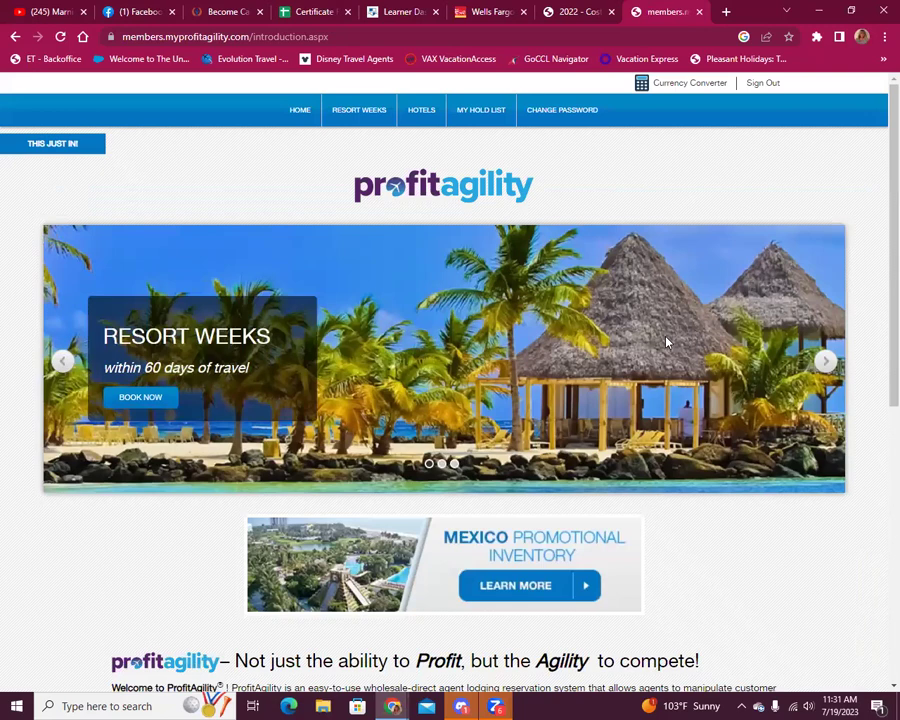
- Open the resort weeks within 60 days of travel and look over the start of the last-minute resort list
click(141, 398)
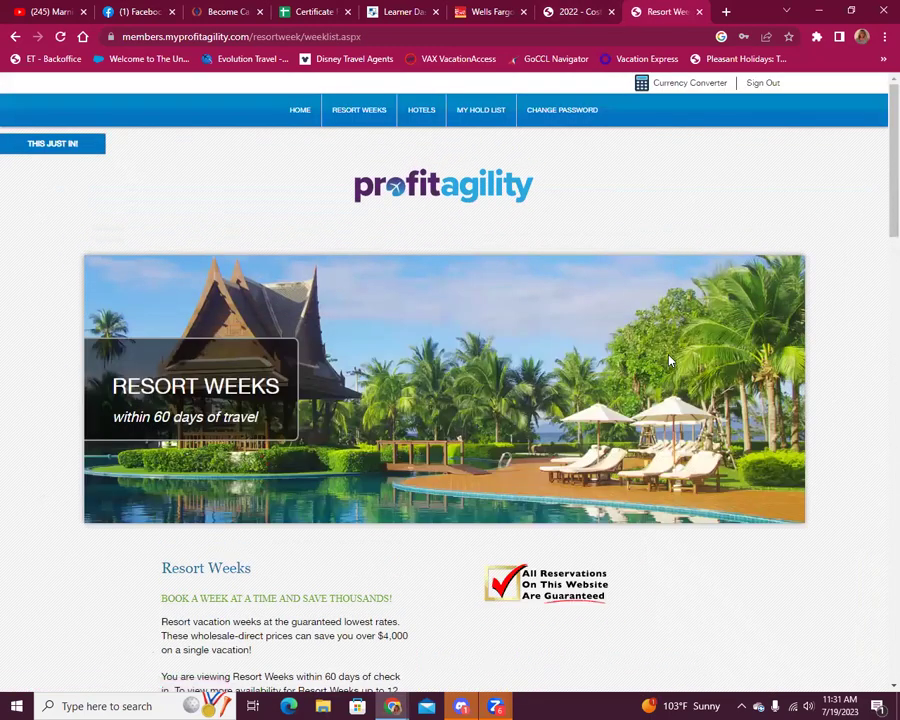
scroll(670, 362, down, 7)
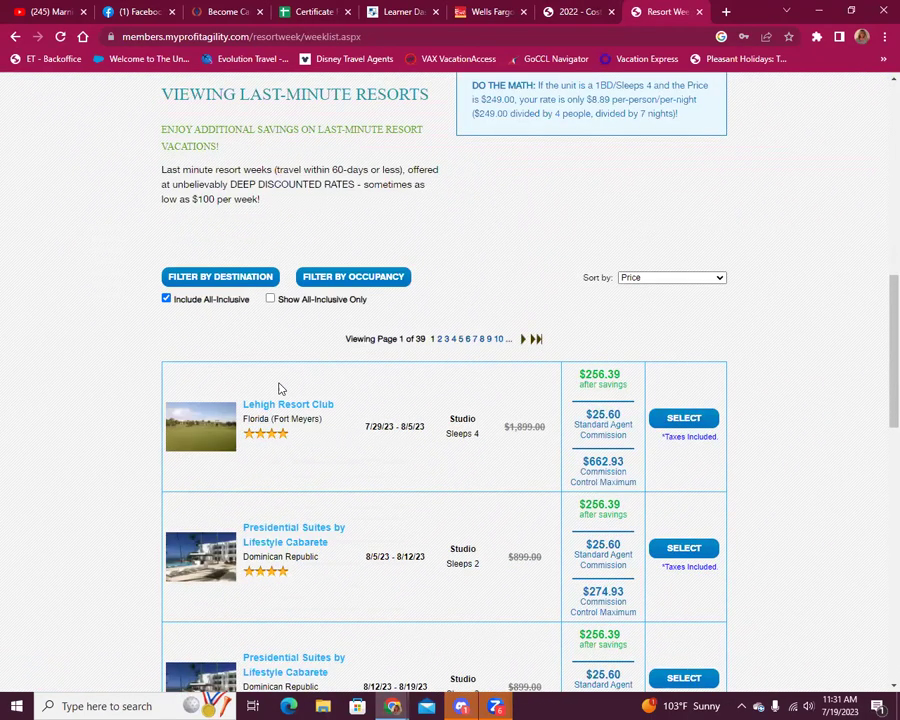
scroll(277, 396, down, 2)
scroll(280, 402, up, 2)
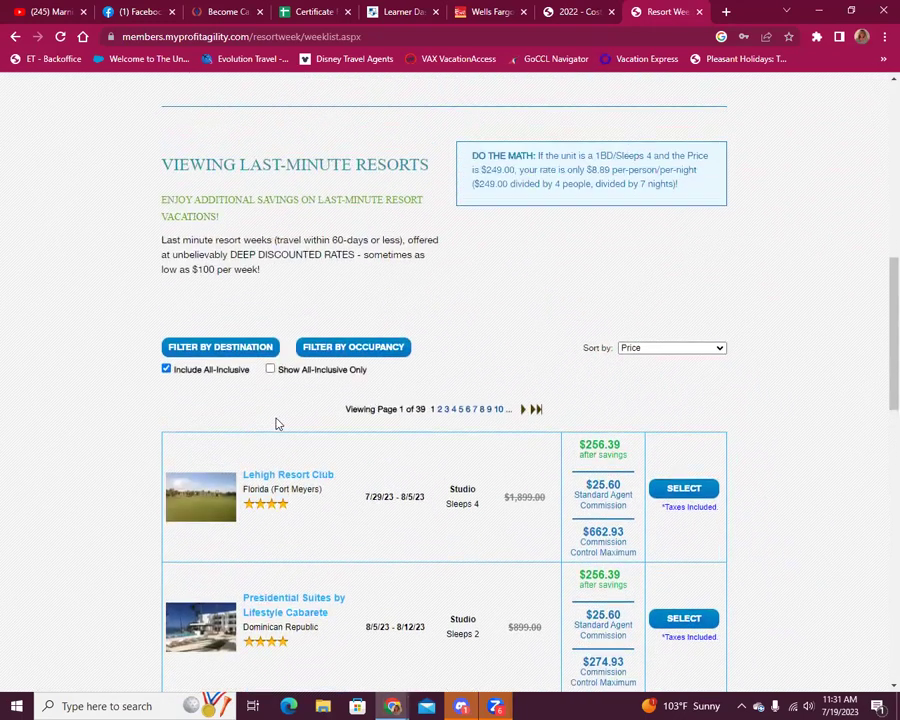
scroll(310, 408, down, 3)
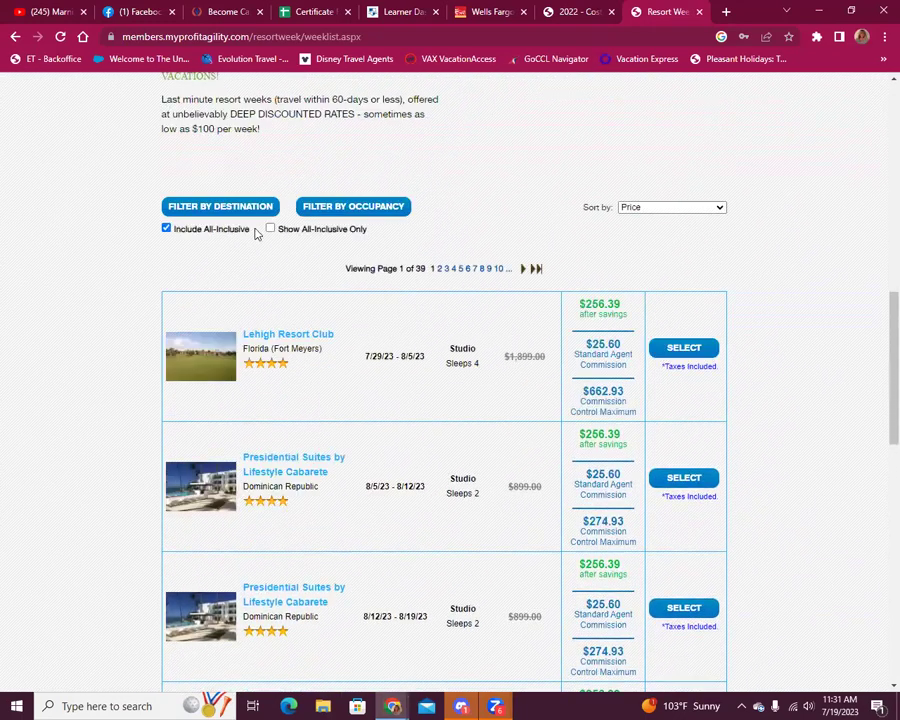
- Filter the last-minute resort weeks by the destination Costa Rica
click(231, 210)
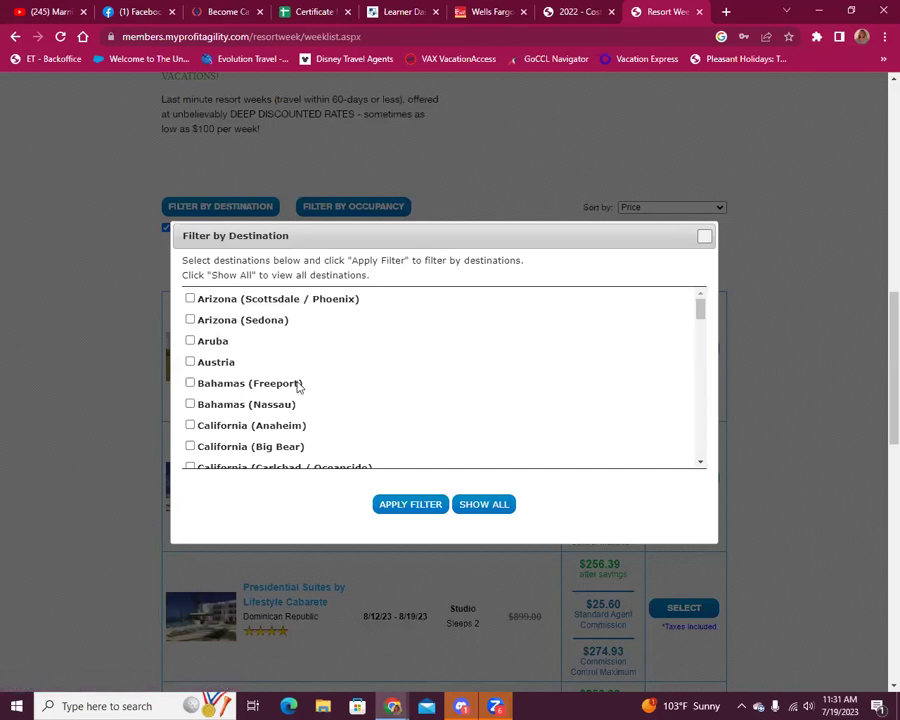
scroll(226, 385, down, 3)
scroll(210, 396, down, 3)
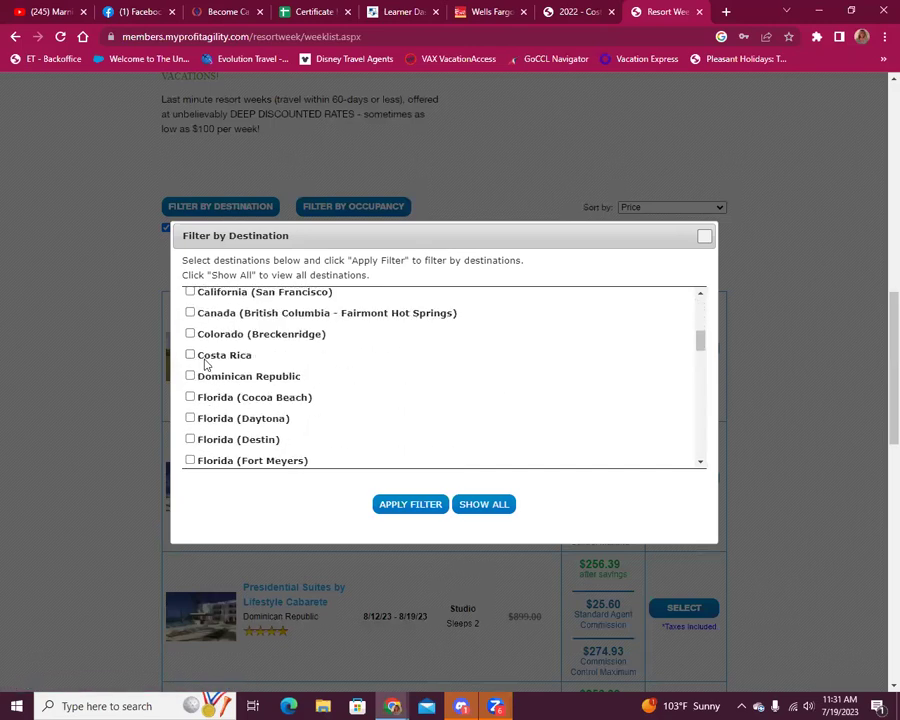
click(407, 505)
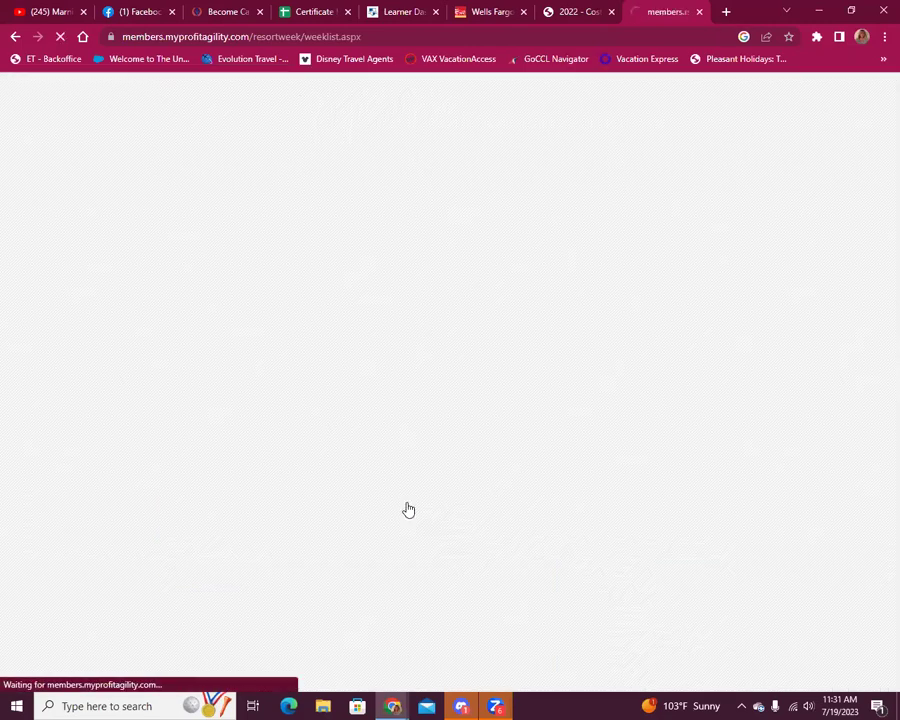
- Examine the two Costa Rica resort weeks, highlighting their after-savings prices and maximum commissions
scroll(546, 343, down, 4)
scroll(546, 343, down, 3)
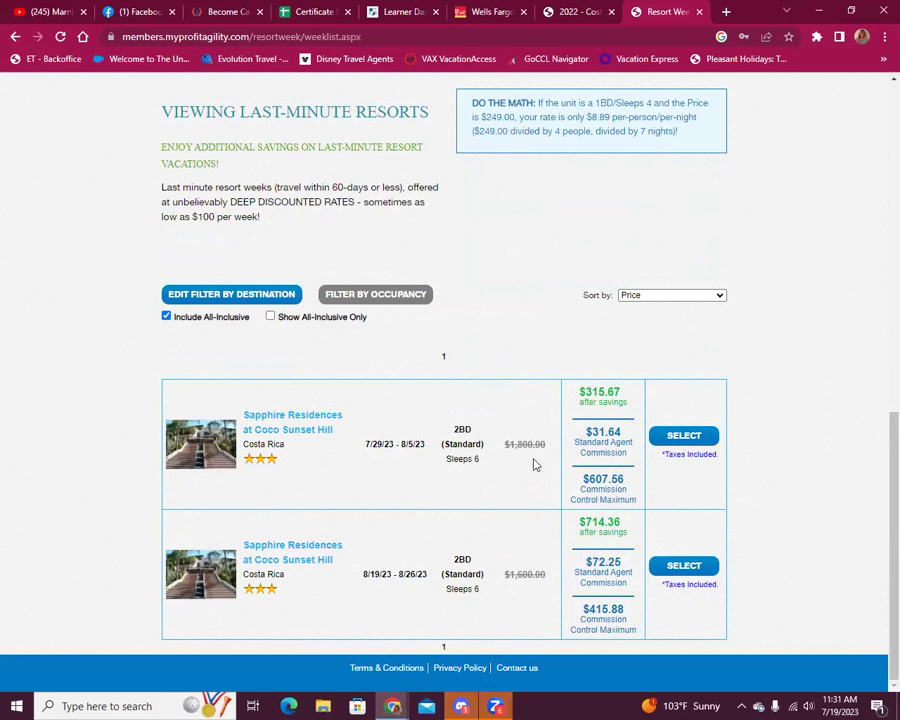
drag(594, 391, 641, 405)
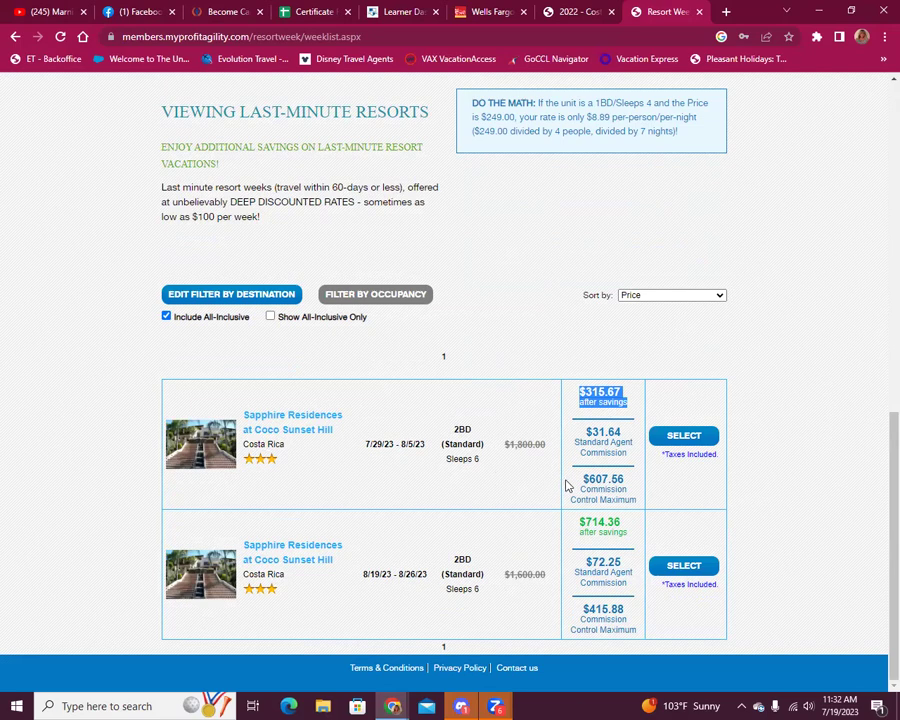
drag(580, 478, 637, 502)
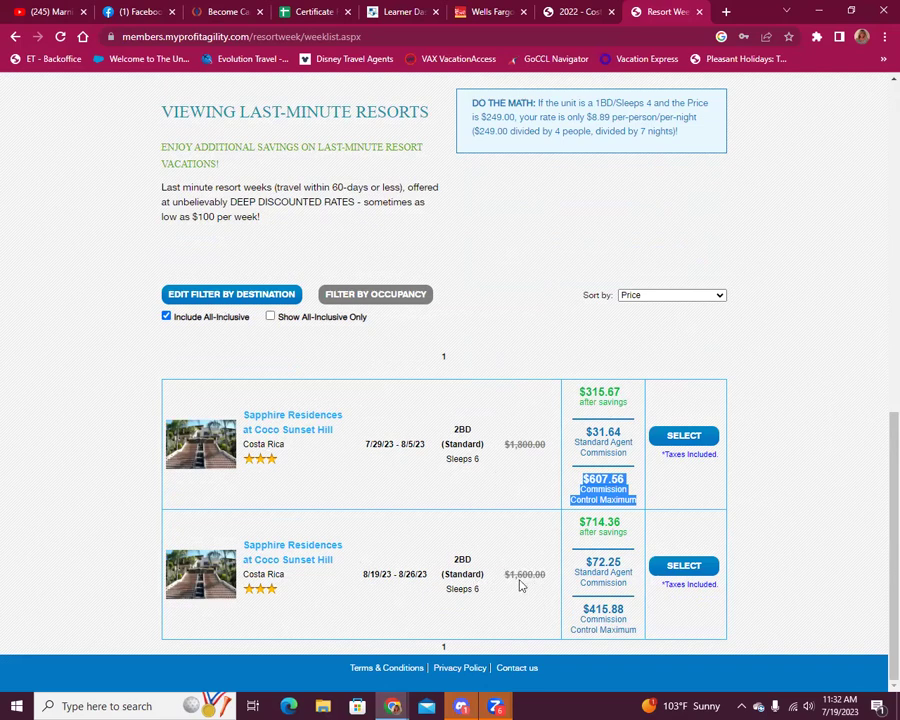
drag(560, 522, 627, 620)
click(560, 615)
drag(560, 615, 649, 609)
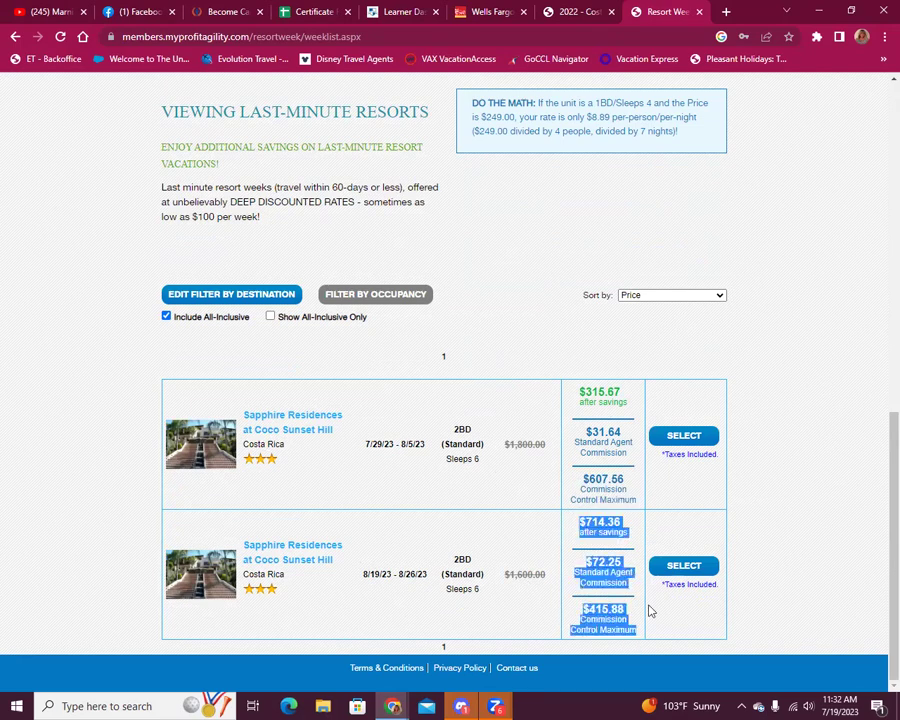
click(684, 625)
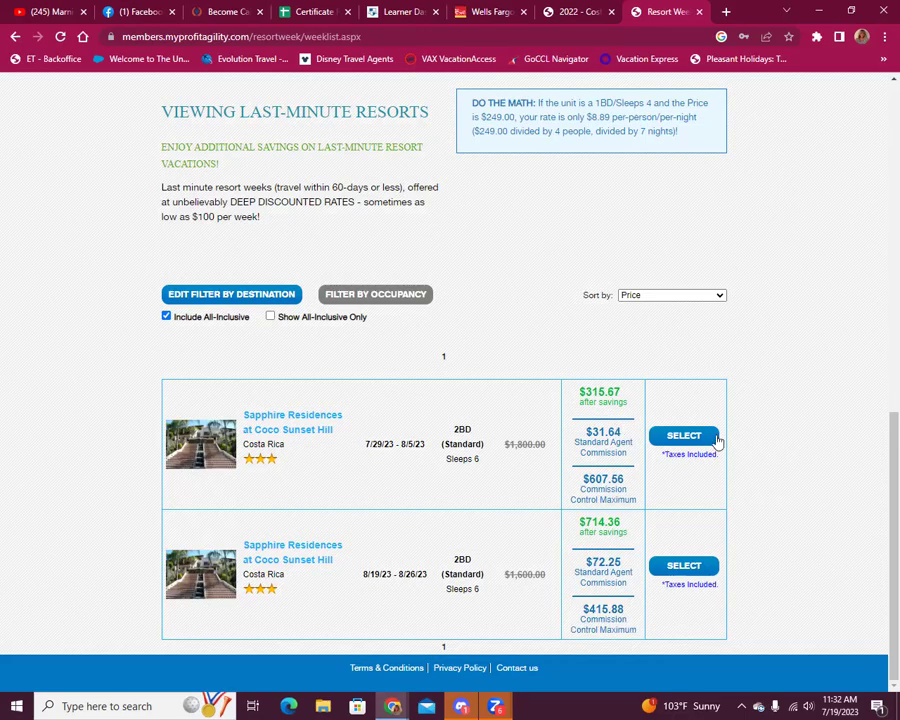
- Open the Sapphire Residences at Coco Sunset Hill week of 7/29/23 - 8/5/23 and review its description, activities and unit amenities
click(685, 435)
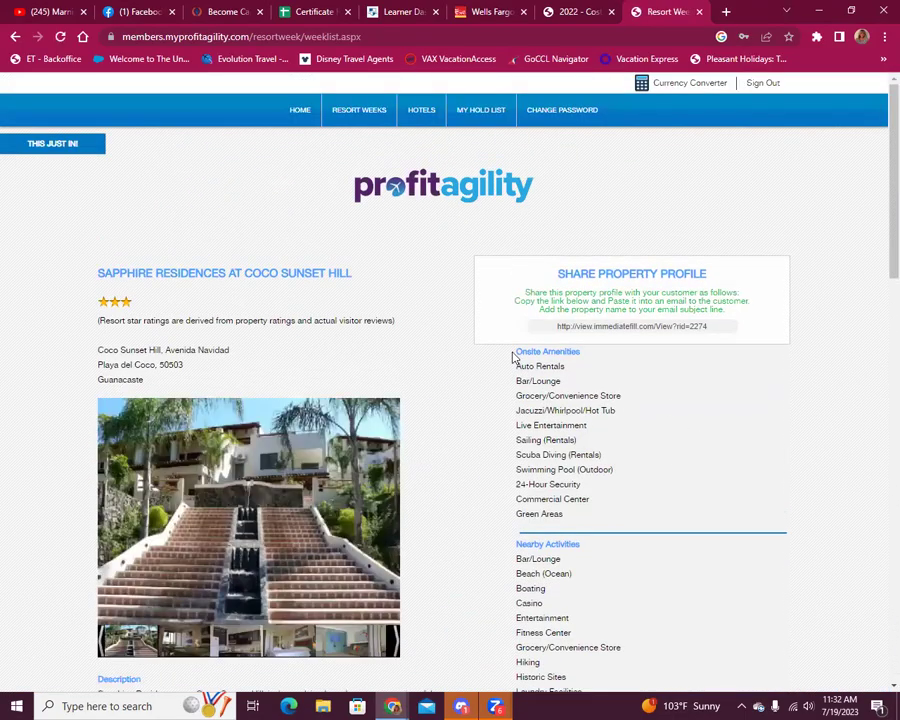
scroll(505, 390, down, 4)
scroll(626, 402, down, 4)
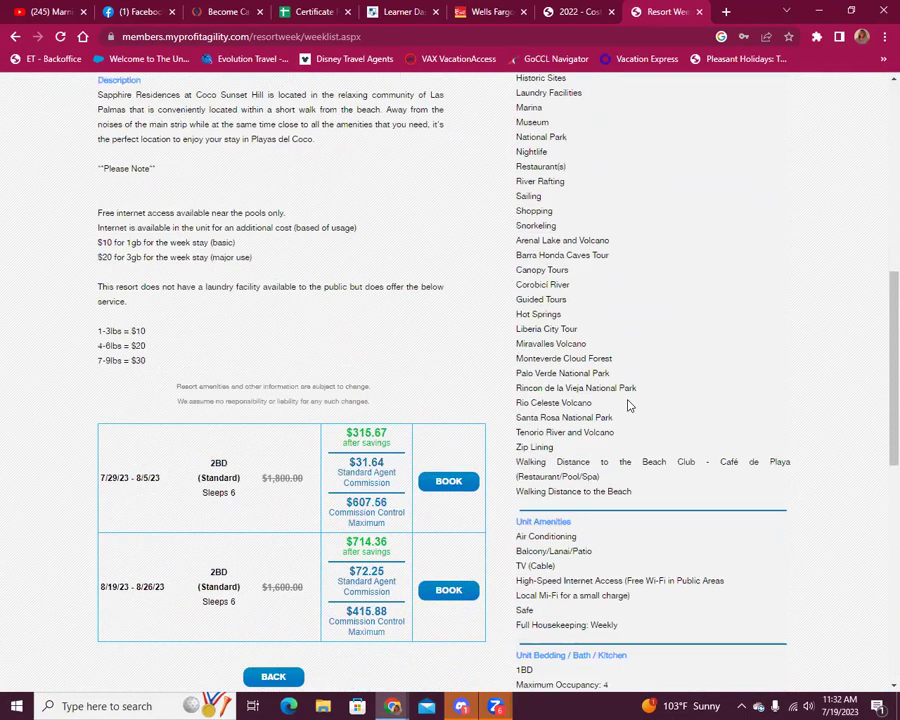
scroll(637, 355, down, 1)
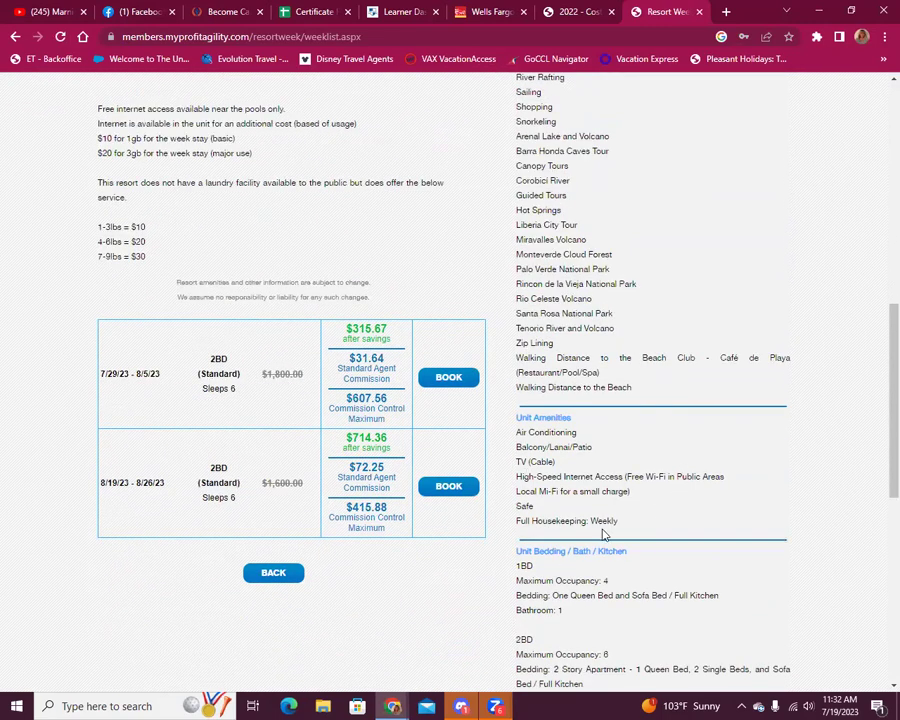
- Switch to Facebook, close the pool photo and find the January 16, 2022 Blue River Resort rafting post in the Costa Rica search results
scroll(552, 335, up, 8)
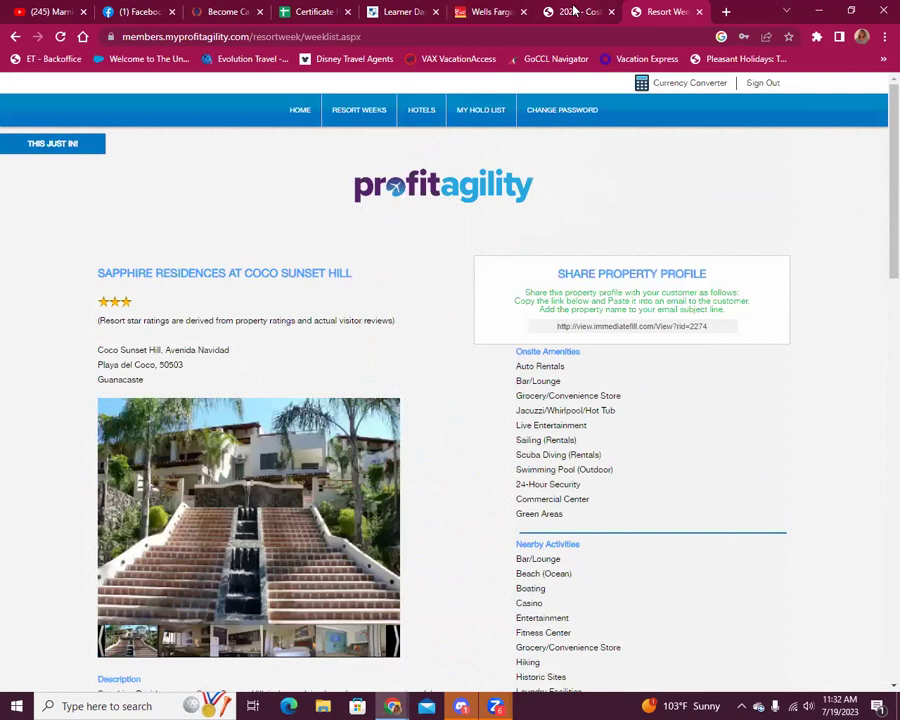
click(145, 12)
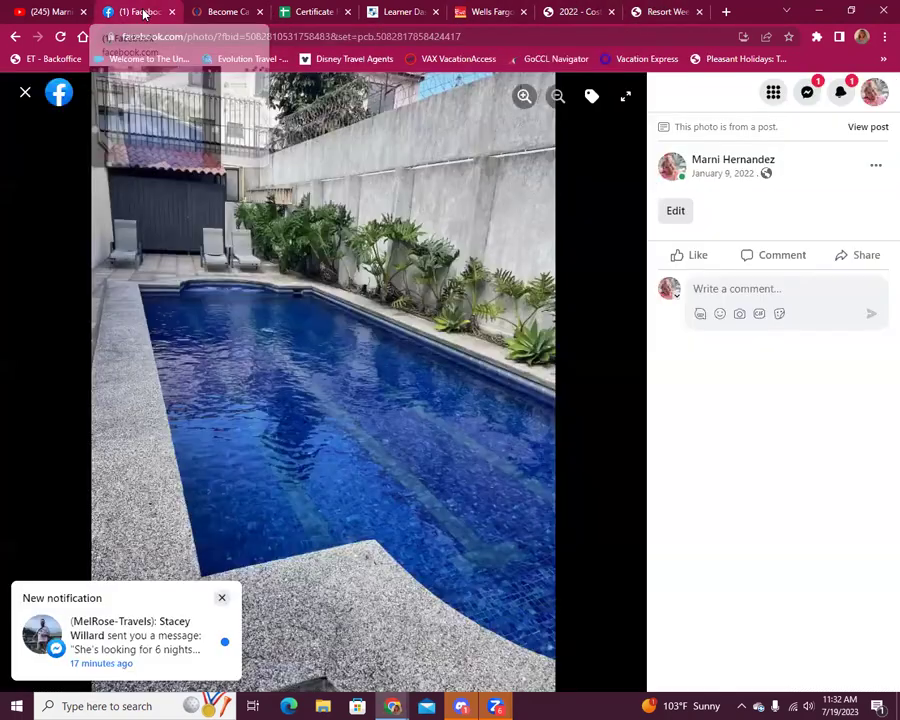
click(25, 92)
scroll(530, 407, down, 20)
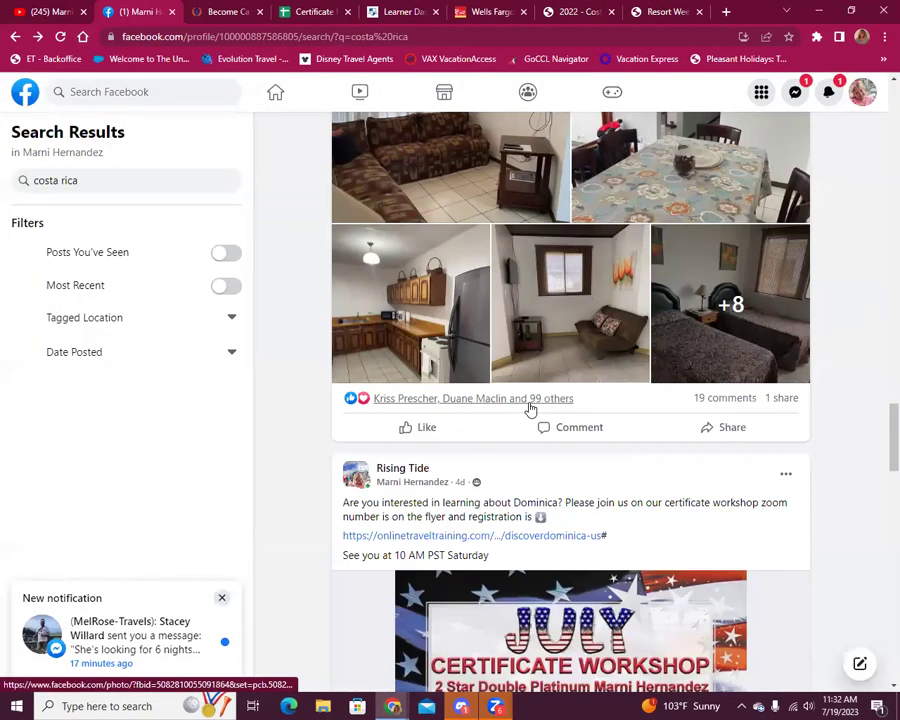
scroll(542, 452, down, 5)
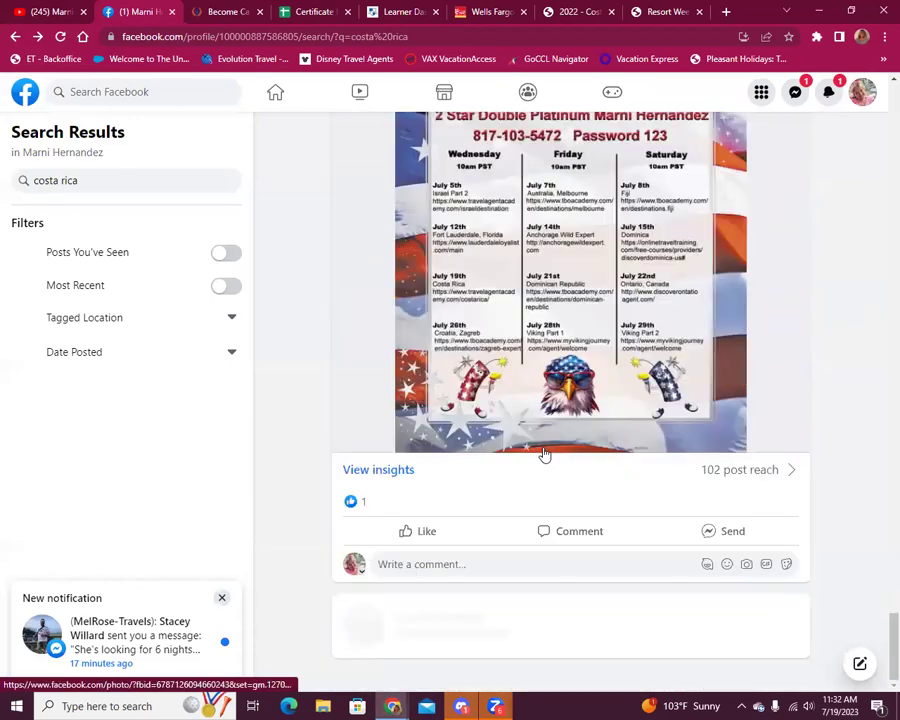
scroll(570, 516, up, 10)
scroll(576, 518, down, 12)
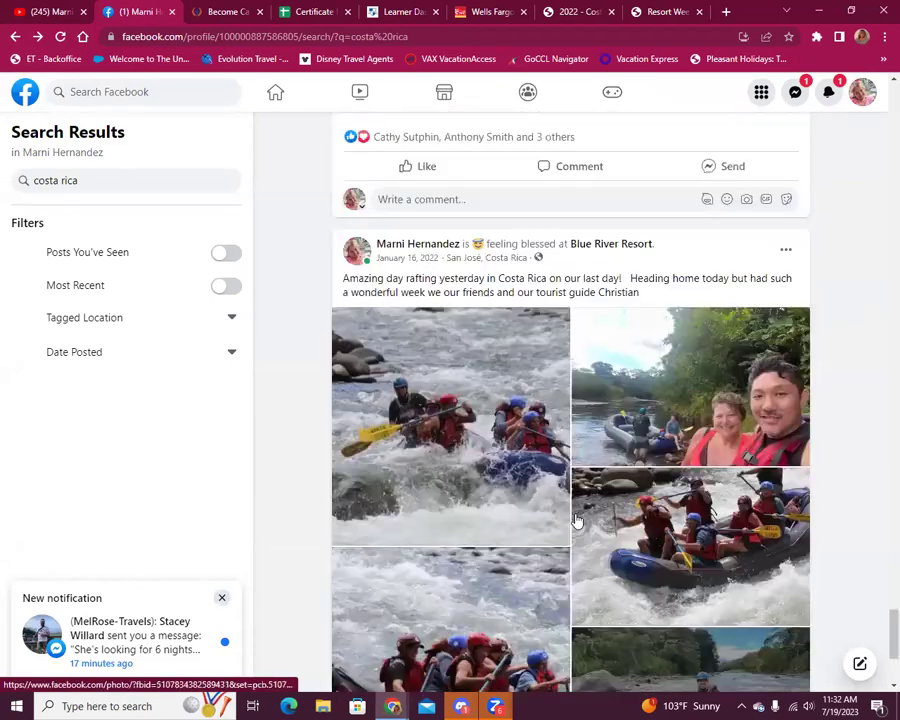
scroll(565, 490, up, 2)
- Browse through all the river rafting photos of the Blue River Resort post and return to the search results
click(470, 350)
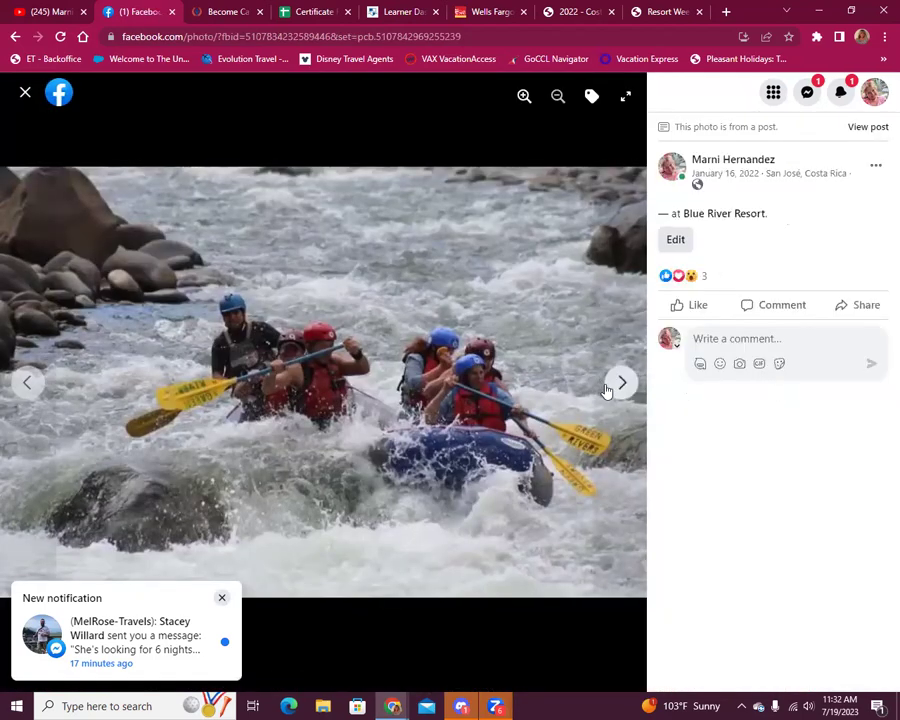
click(604, 389)
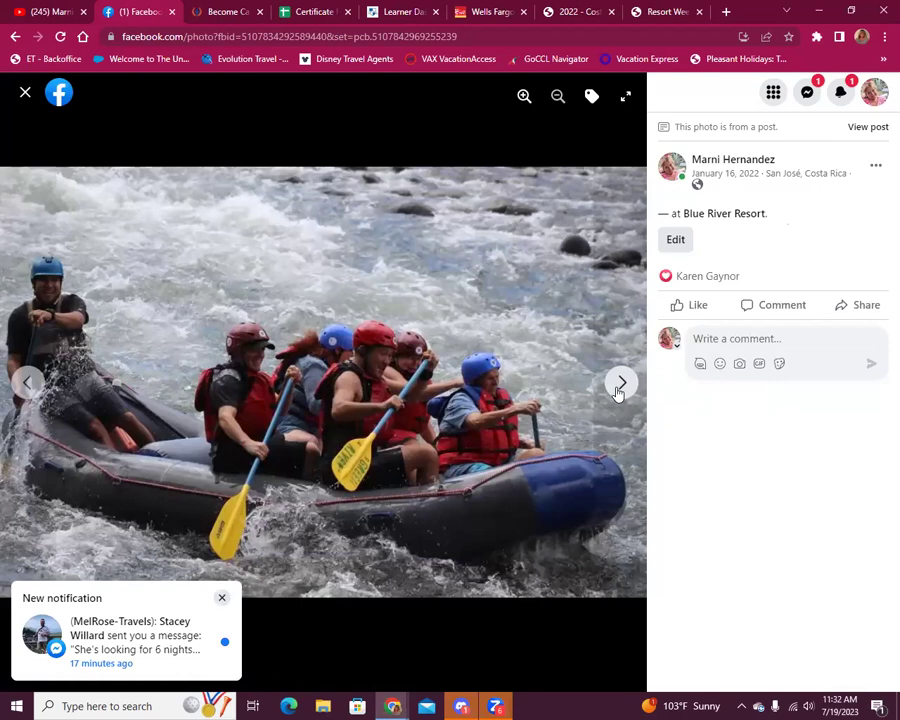
click(619, 385)
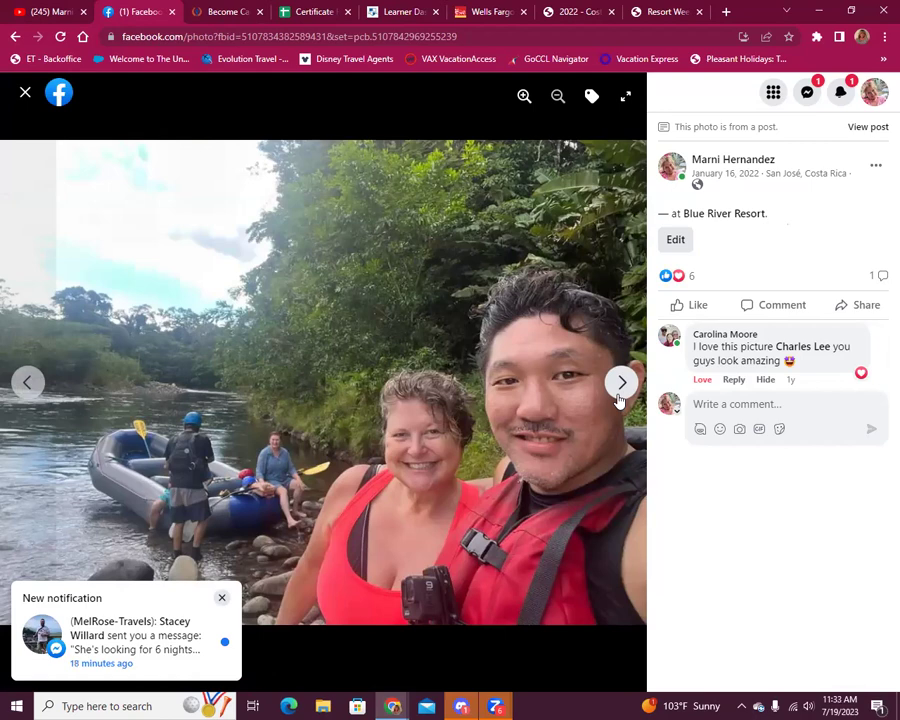
click(618, 396)
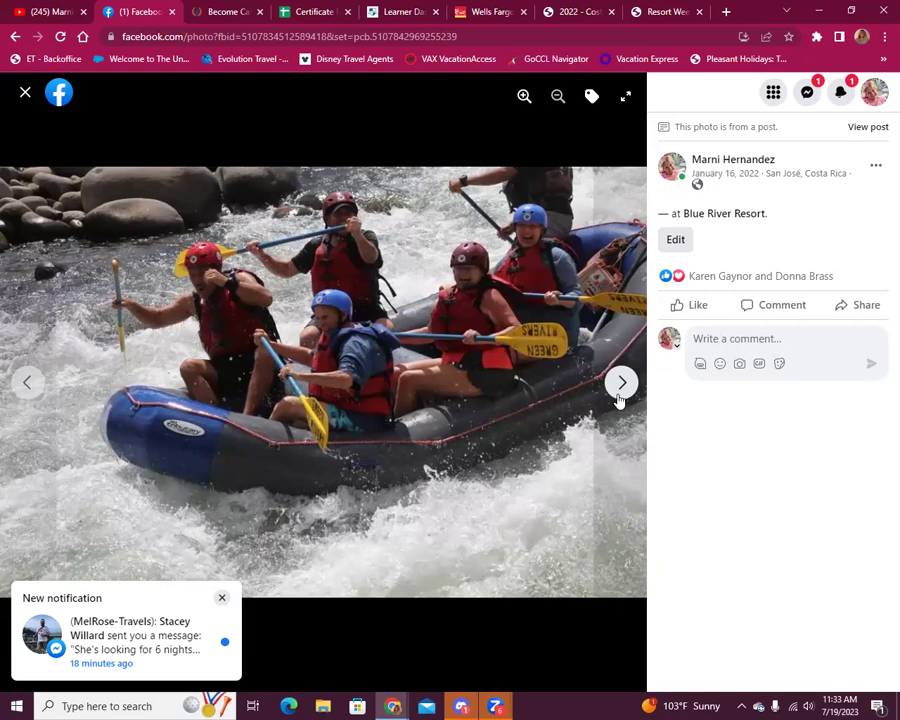
click(621, 383)
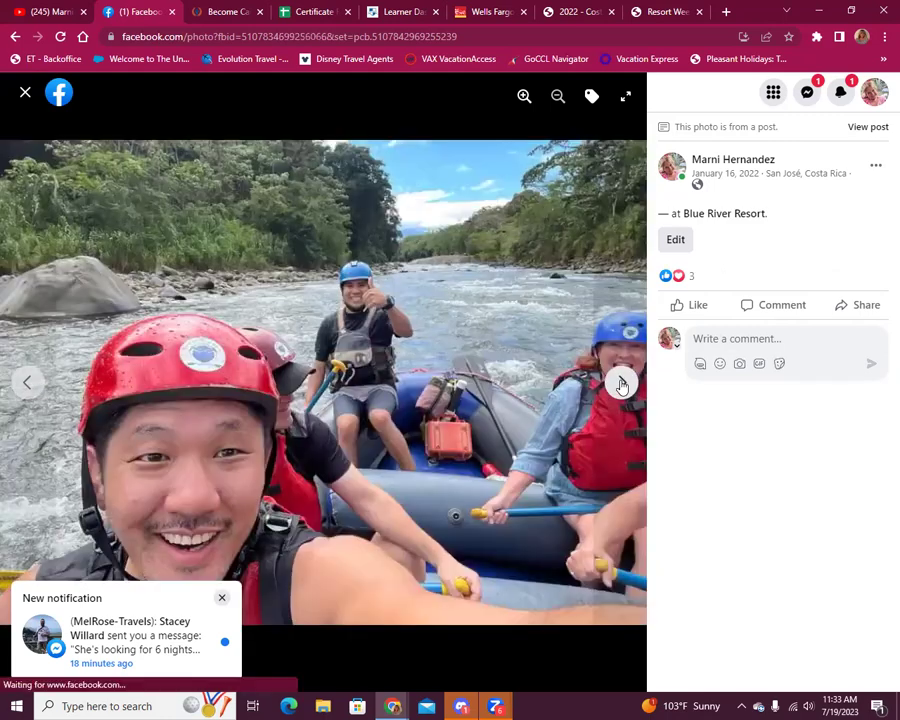
click(622, 384)
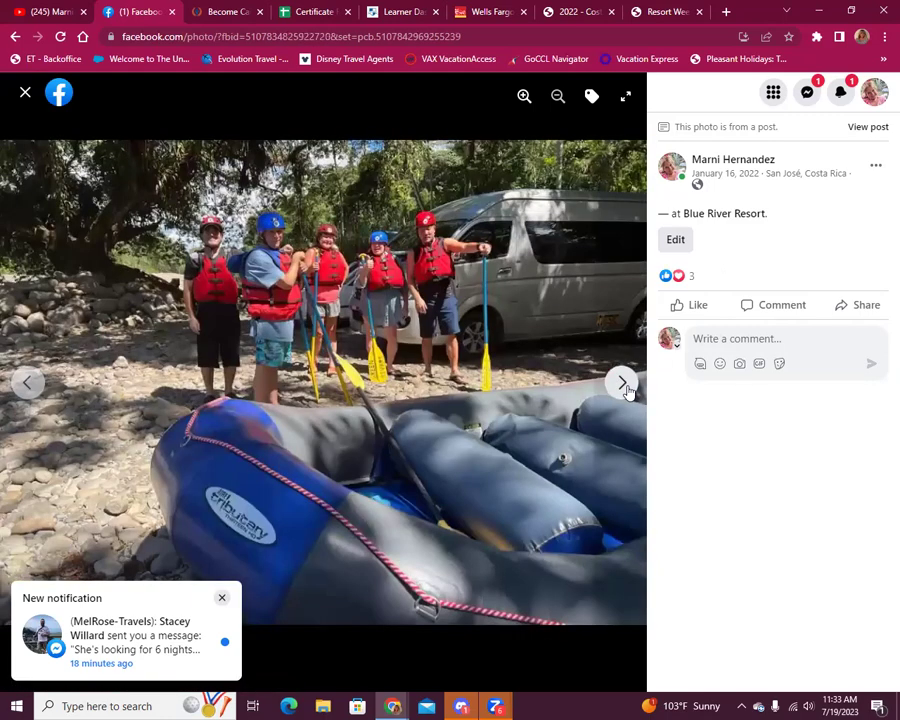
click(622, 384)
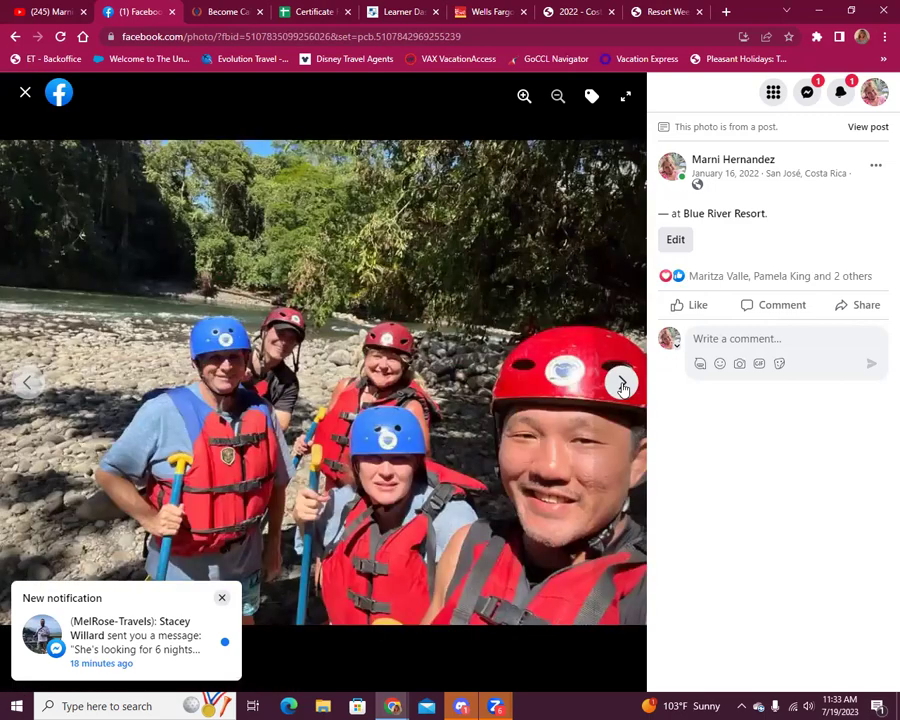
click(622, 384)
click(619, 386)
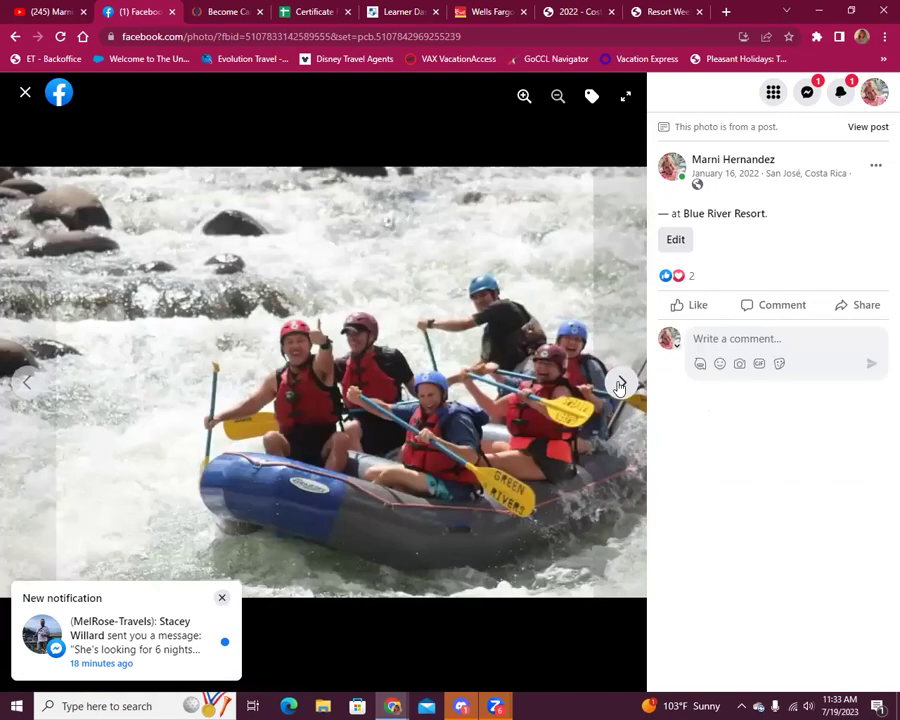
click(619, 386)
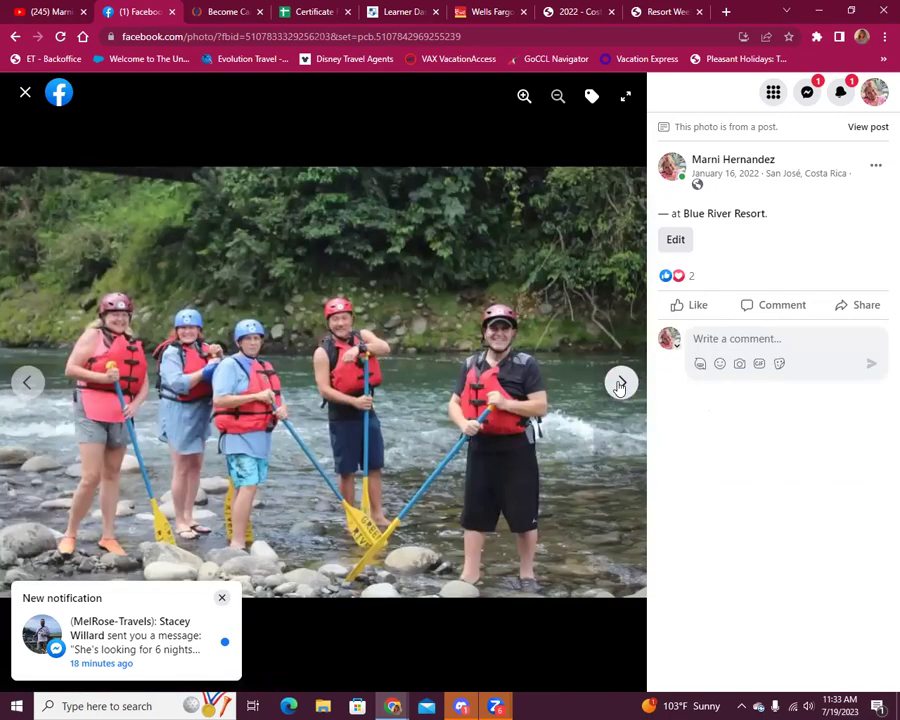
click(621, 385)
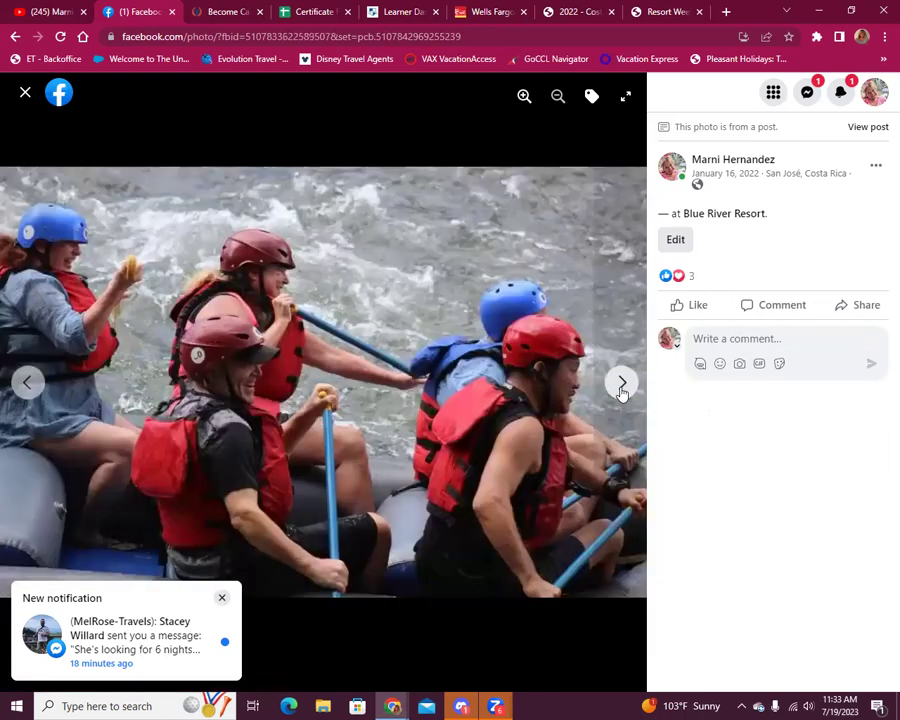
click(621, 385)
click(621, 386)
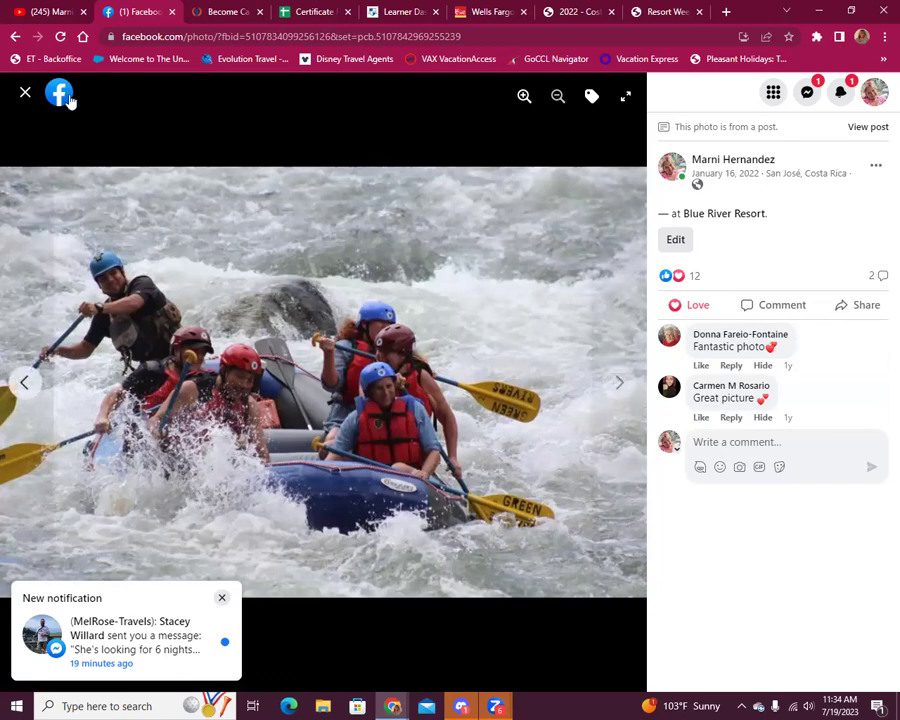
click(26, 93)
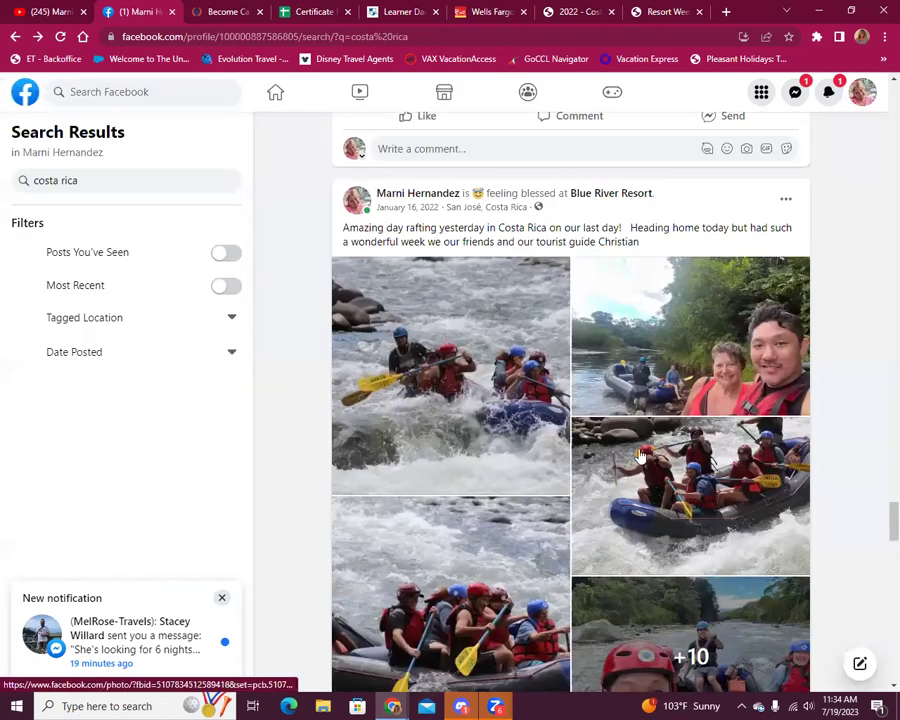
- Find the June 6, 2022 Costa Rica deal post, view its resort week screenshot enlarged and return to the search results
scroll(690, 407, down, 3)
scroll(690, 407, down, 10)
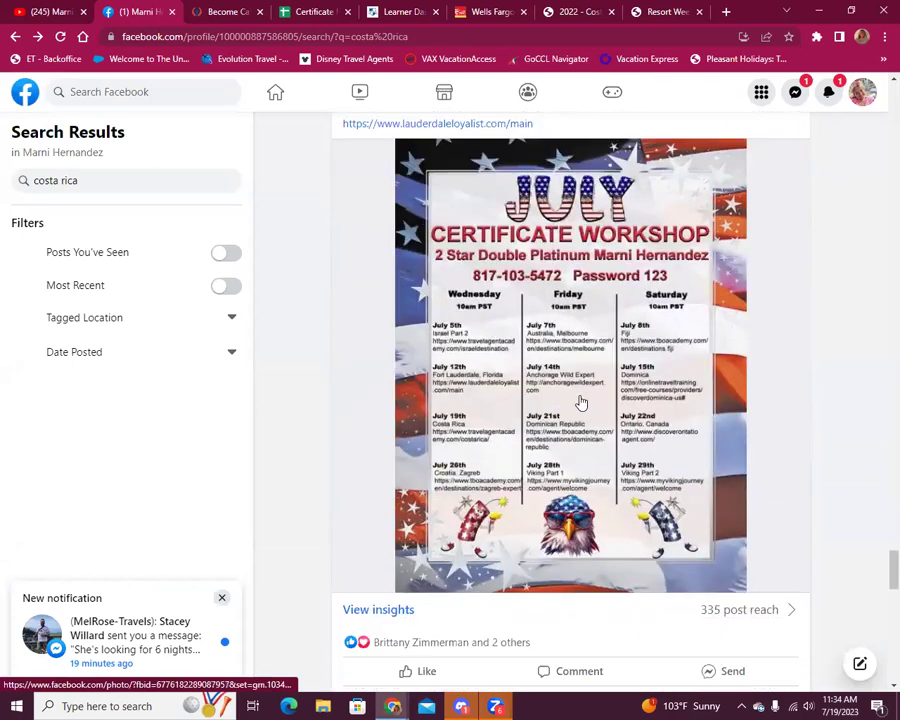
scroll(577, 405, down, 2)
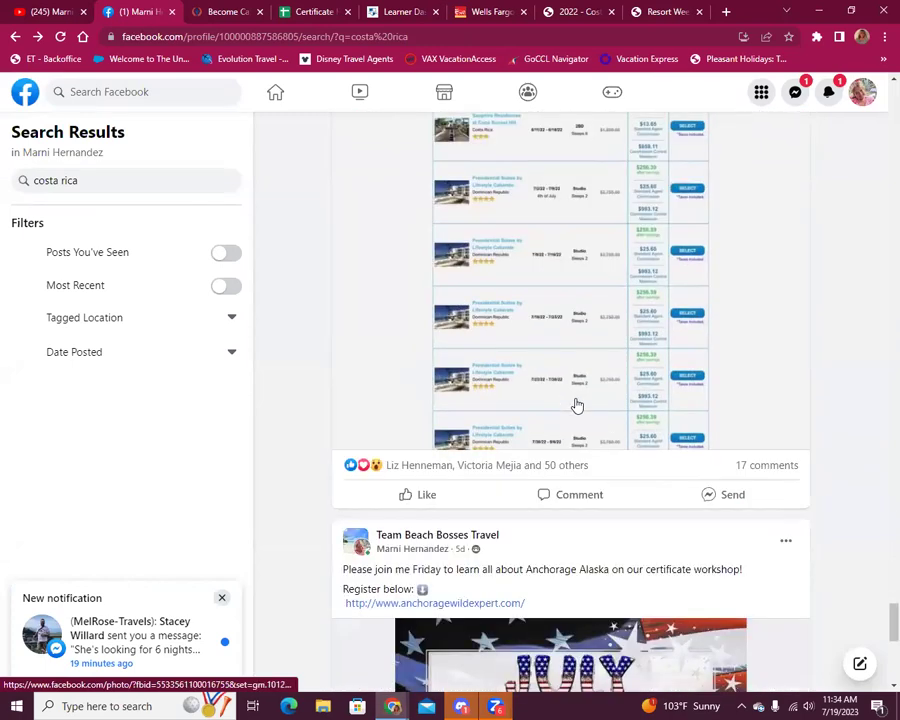
scroll(577, 405, up, 2)
click(764, 288)
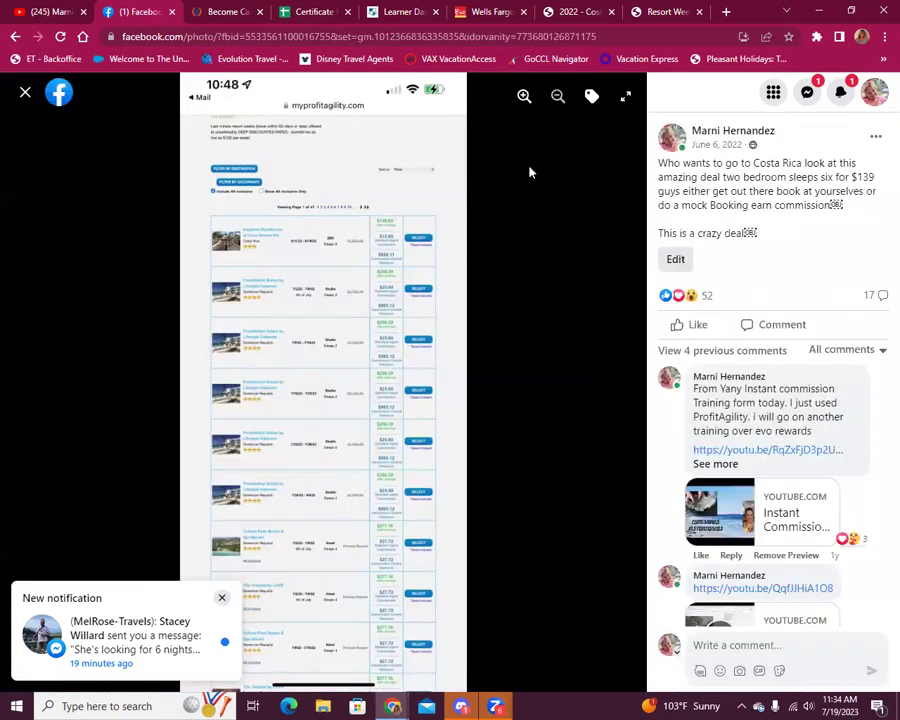
click(523, 96)
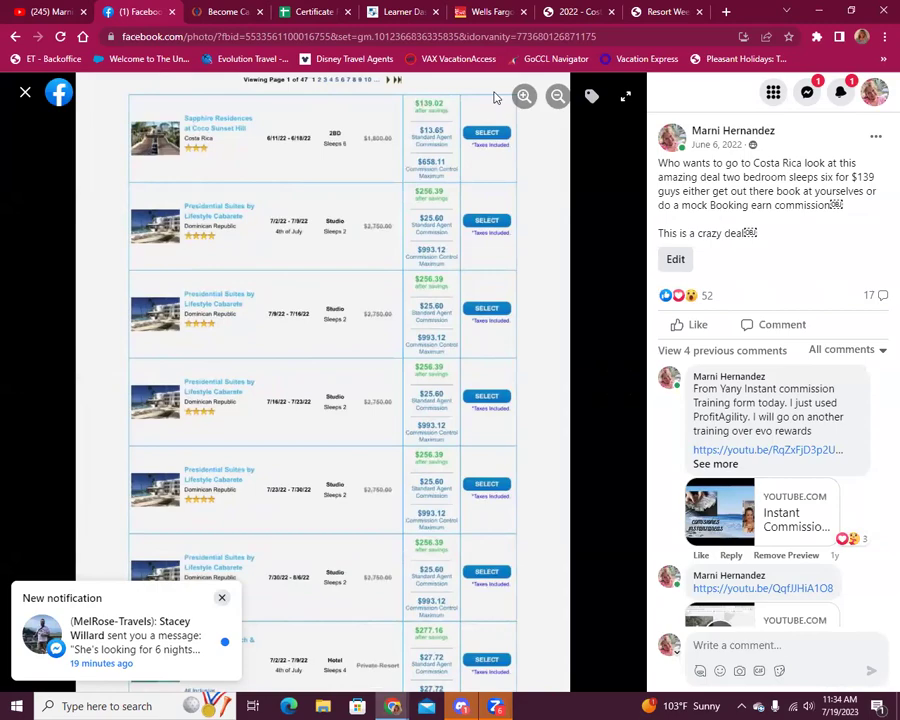
click(15, 36)
- Look further through the Costa Rica search results for more example posts about resort week deals and the travel business
scroll(800, 461, down, 20)
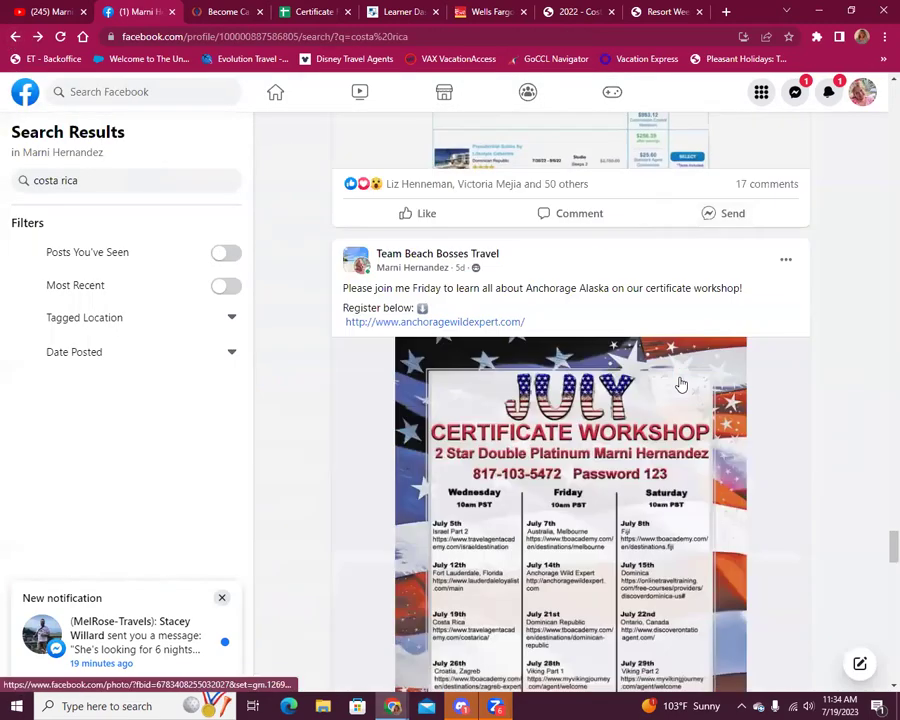
scroll(656, 462, down, 9)
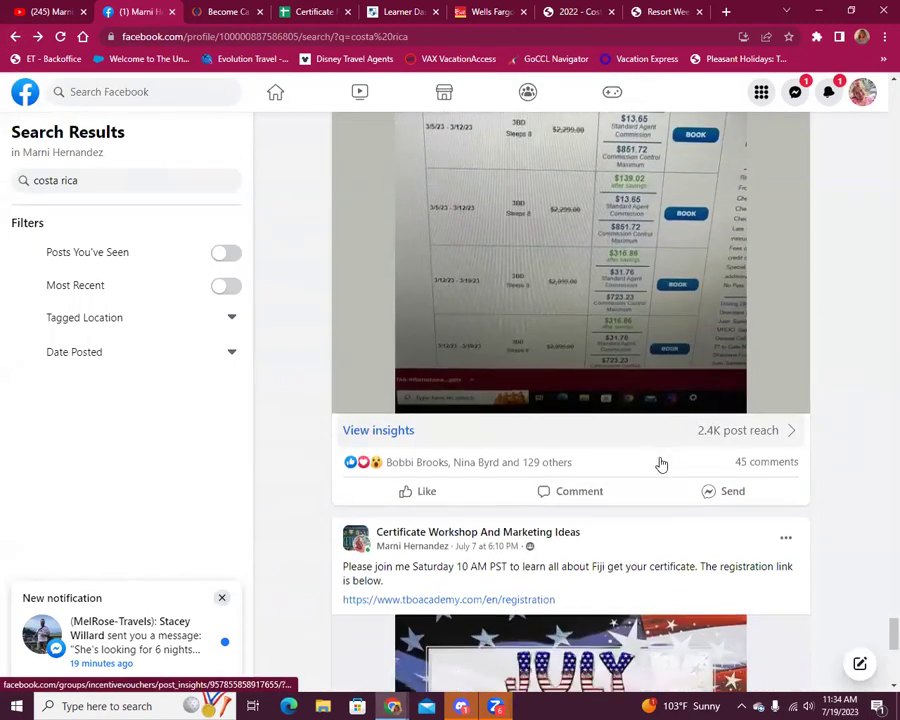
scroll(636, 476, up, 3)
scroll(638, 478, down, 15)
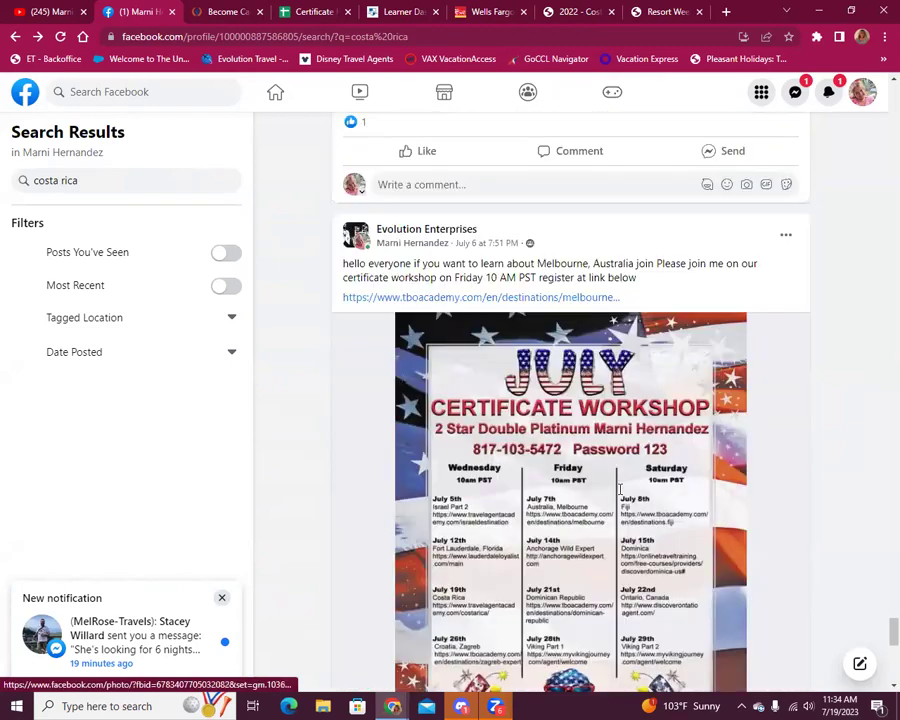
scroll(618, 420, down, 8)
scroll(622, 427, down, 4)
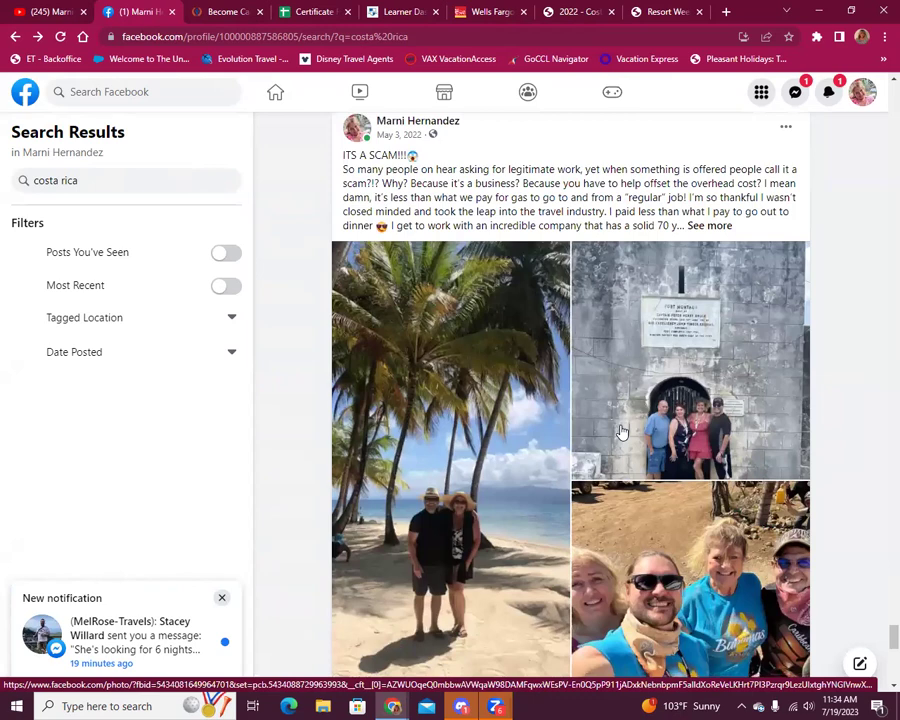
scroll(620, 432, down, 20)
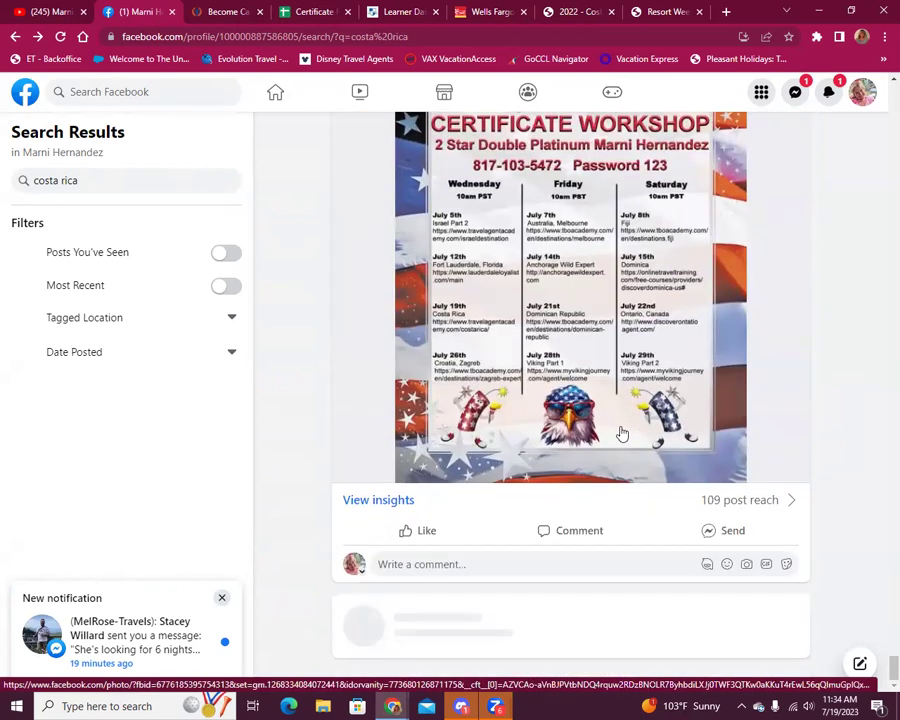
- Review the January 11, 2022 wildlife post and the June 2022 Team Beach Bosses Travel posts offering cheap Costa Rica resort weeks
scroll(520, 300, up, 1)
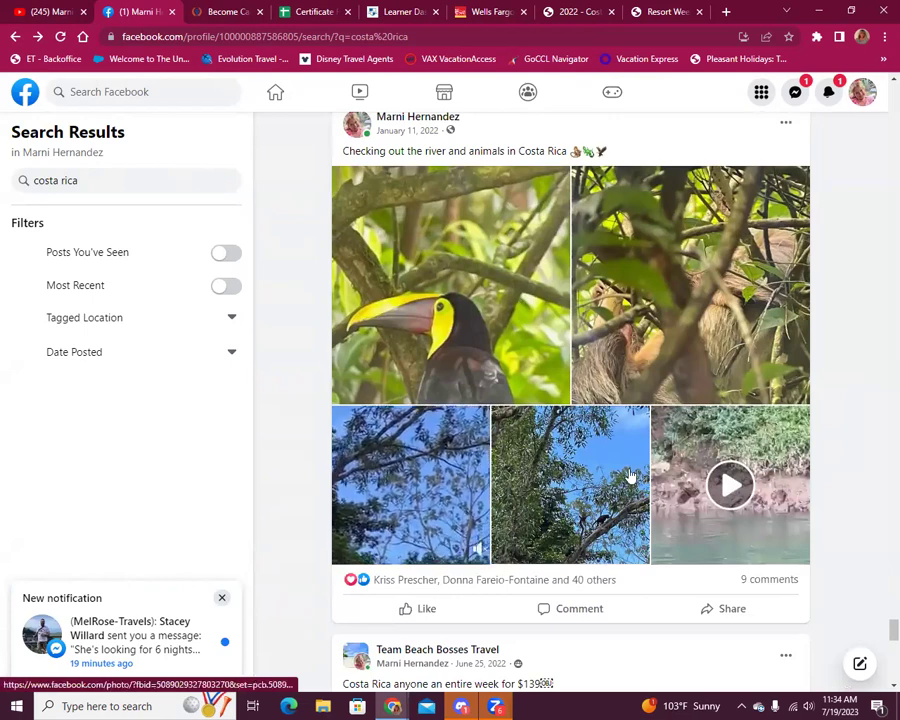
scroll(630, 476, down, 3)
scroll(630, 476, down, 3)
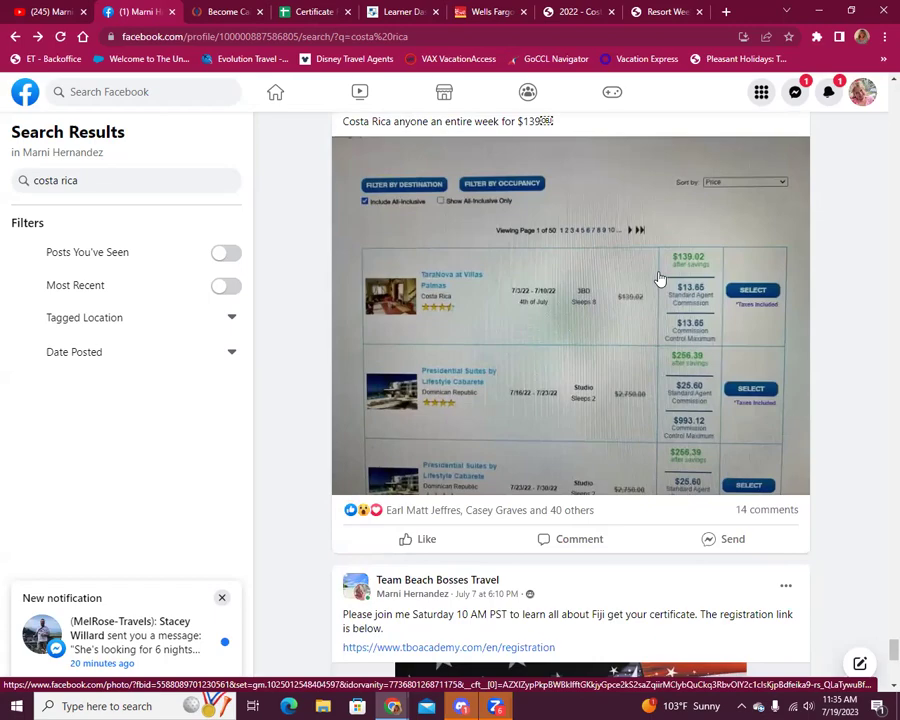
scroll(656, 278, down, 7)
scroll(627, 368, down, 15)
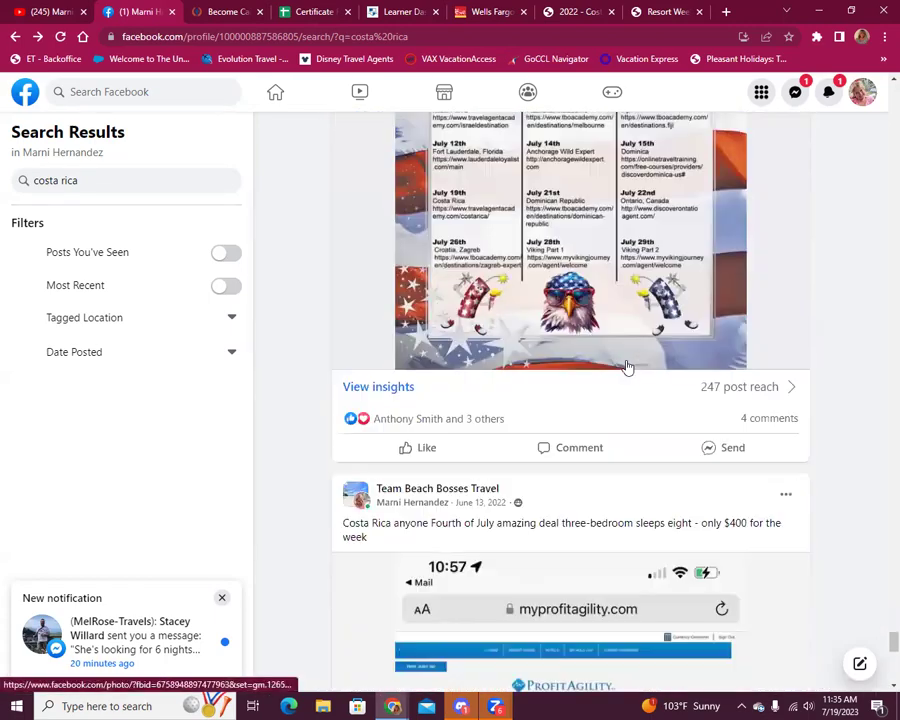
scroll(627, 368, up, 4)
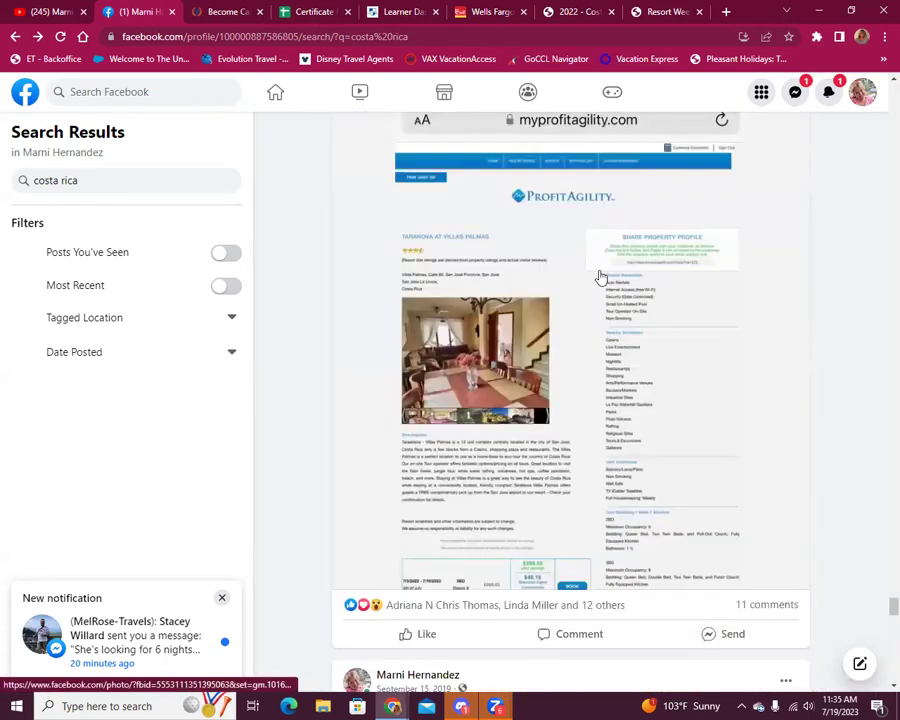
- Look over the remaining Costa Rica posts, including the Baldi Hot Springs photos and the day six river rafting video
scroll(627, 365, down, 7)
scroll(627, 365, down, 8)
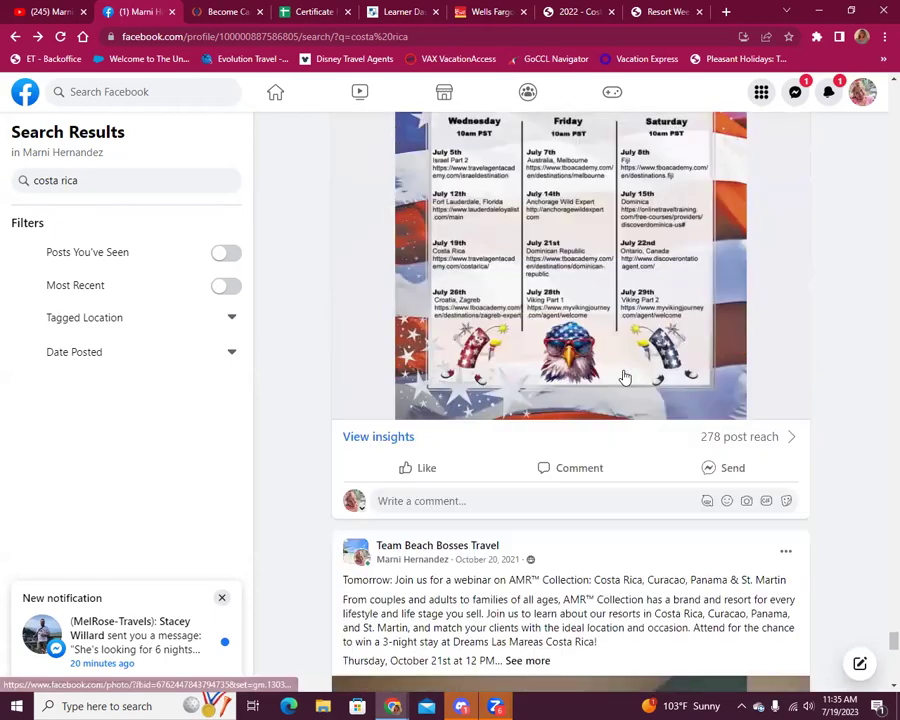
scroll(623, 380, down, 7)
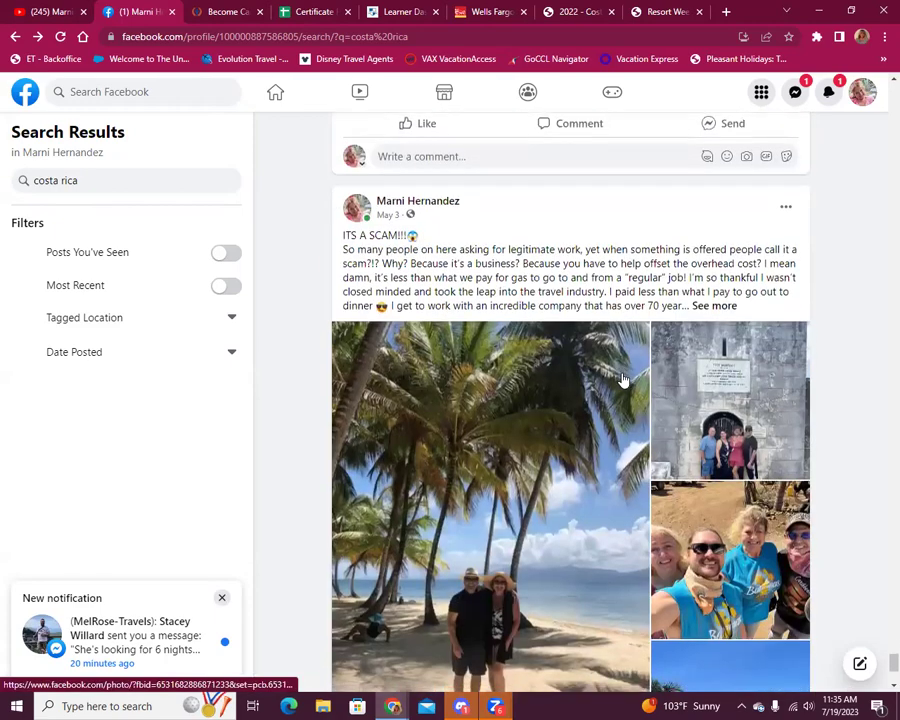
scroll(623, 380, down, 2)
scroll(623, 380, down, 5)
scroll(616, 376, up, 5)
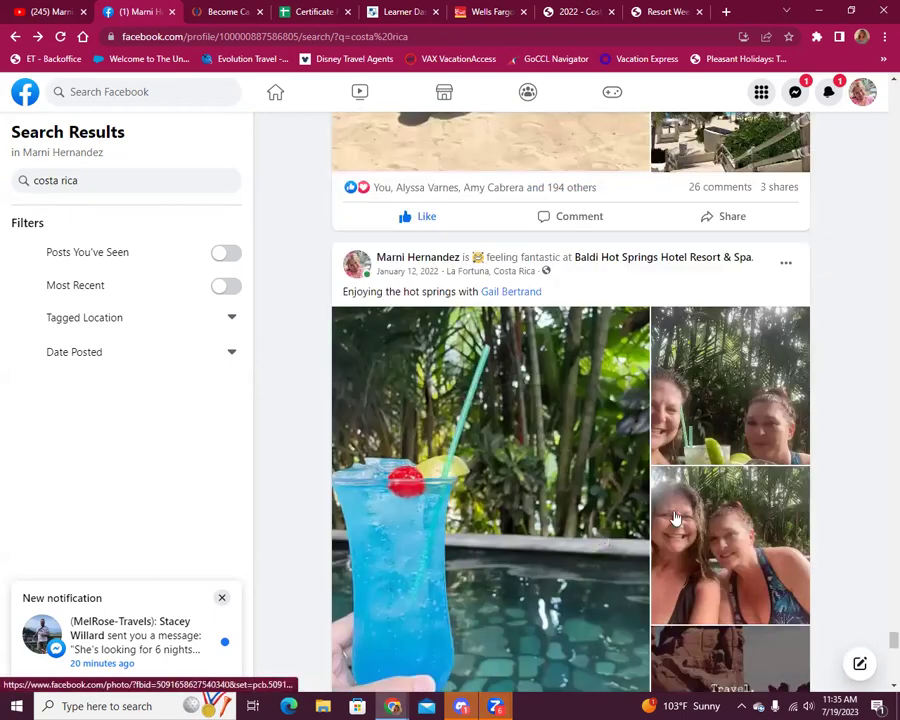
scroll(644, 504, down, 3)
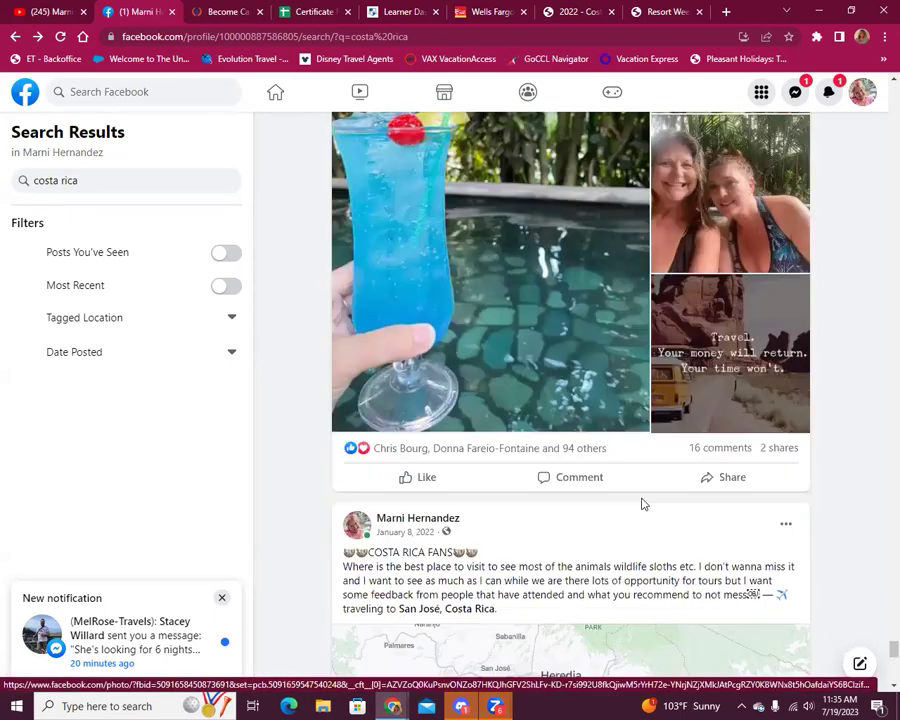
scroll(644, 490, down, 7)
scroll(646, 468, down, 1)
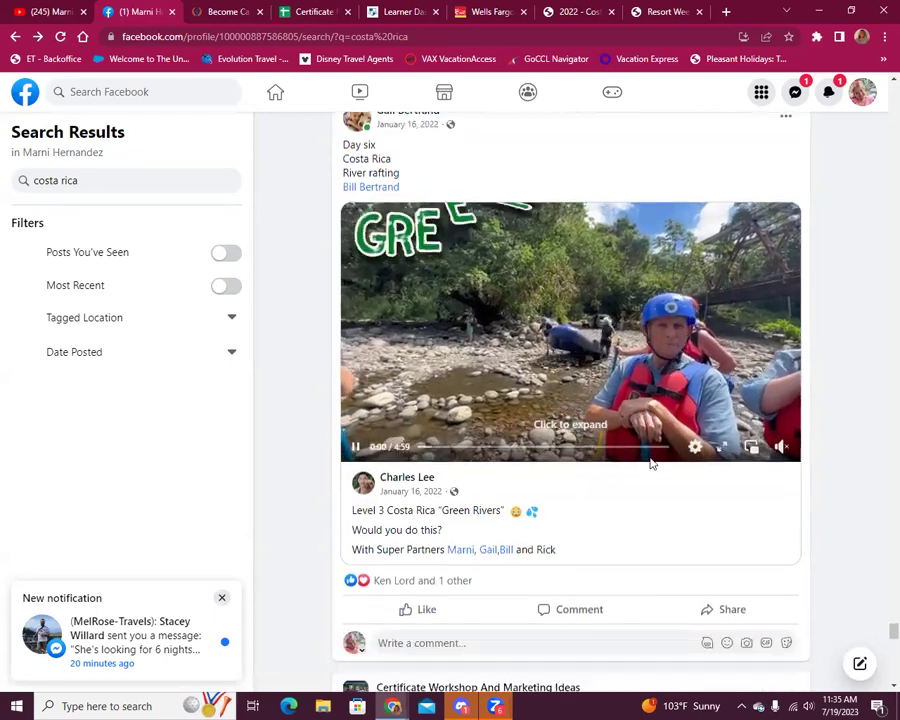
- Look through the remaining Costa Rica search results and go back to the January 9, 2022 condo post
scroll(647, 468, down, 15)
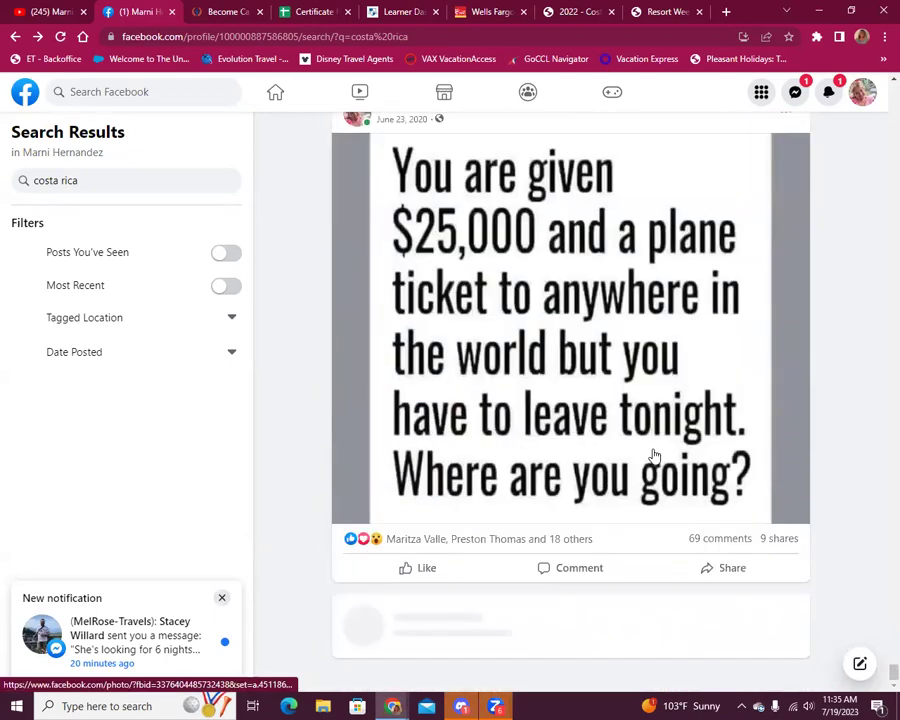
scroll(654, 456, down, 12)
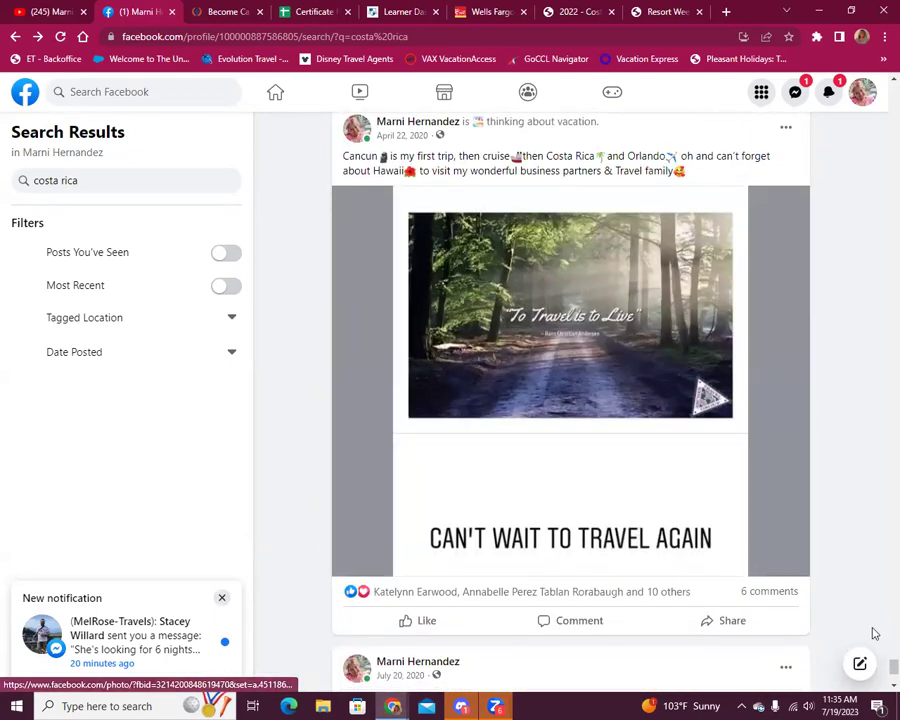
scroll(878, 430, up, 5)
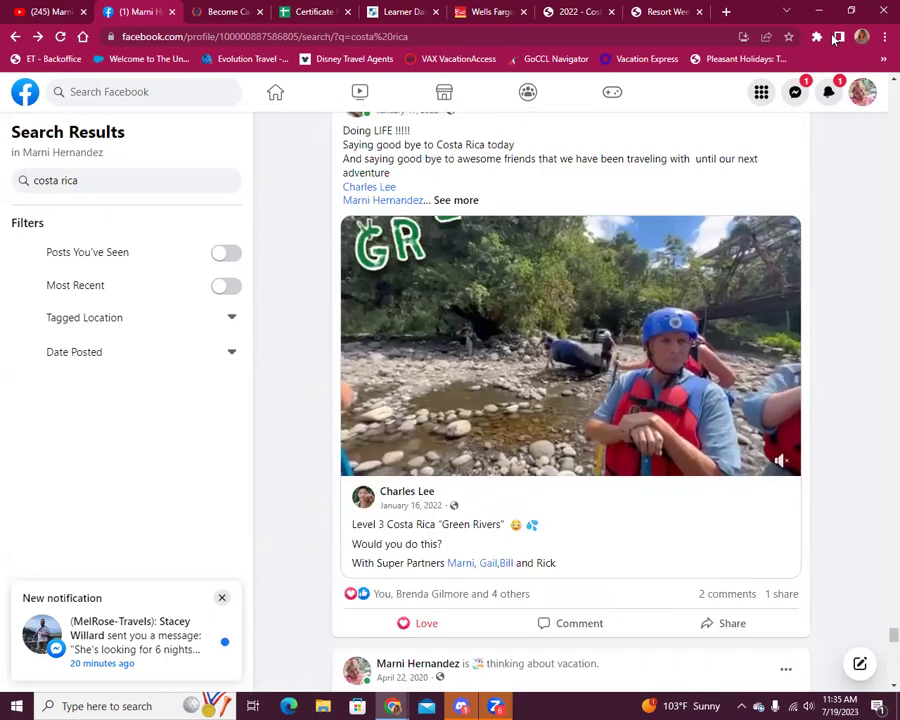
drag(880, 640, 880, 260)
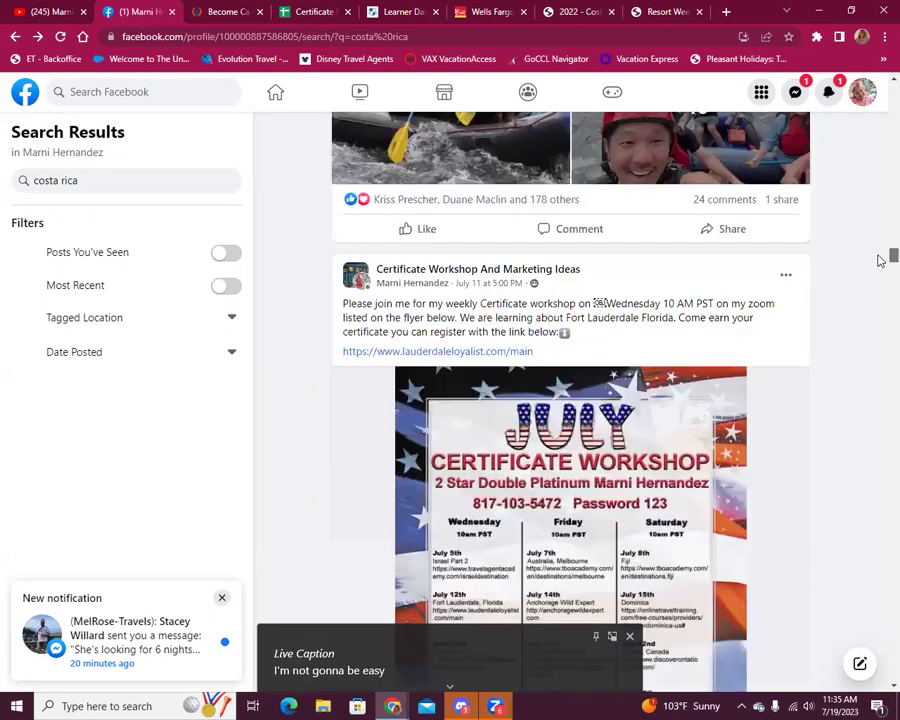
scroll(773, 305, up, 5)
scroll(740, 323, down, 20)
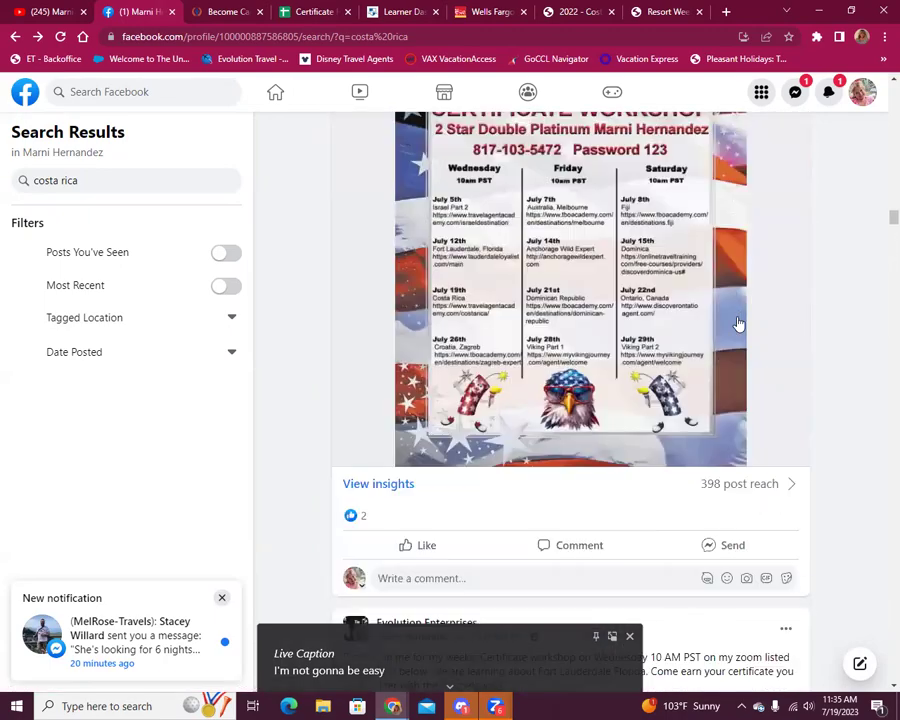
scroll(737, 323, down, 10)
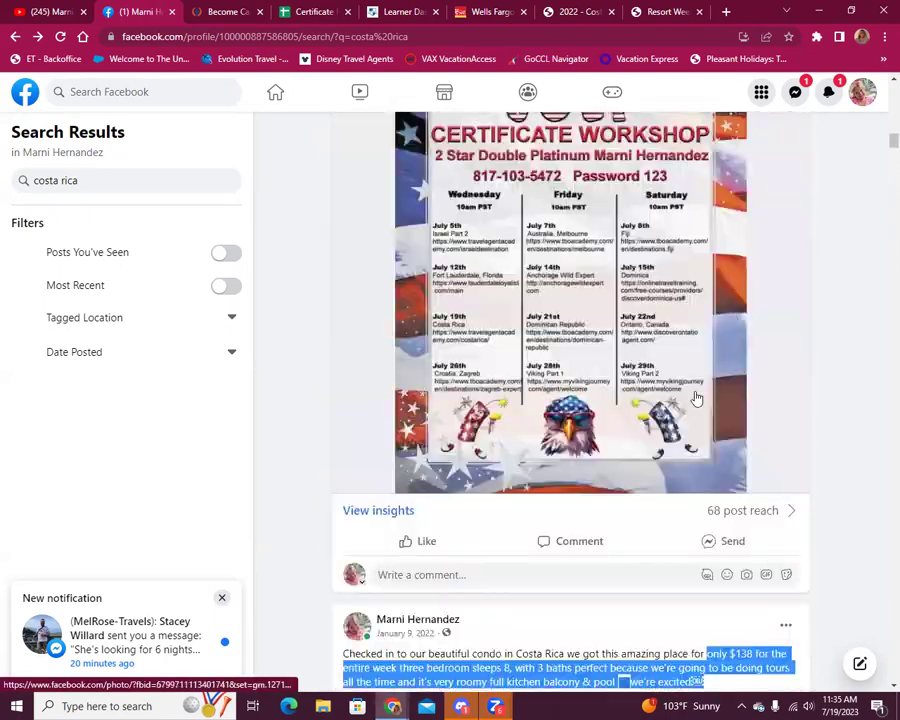
- View the Costa Rica condo photos from the January 9, 2022 post one after another, from the living room to the pool
click(500, 427)
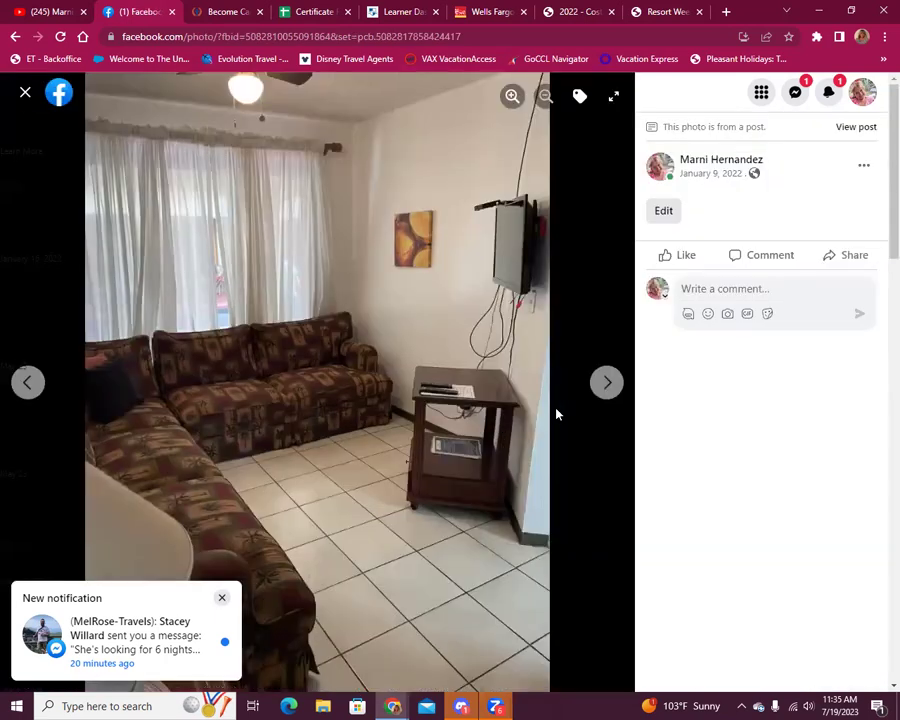
click(607, 382)
click(610, 382)
click(610, 382)
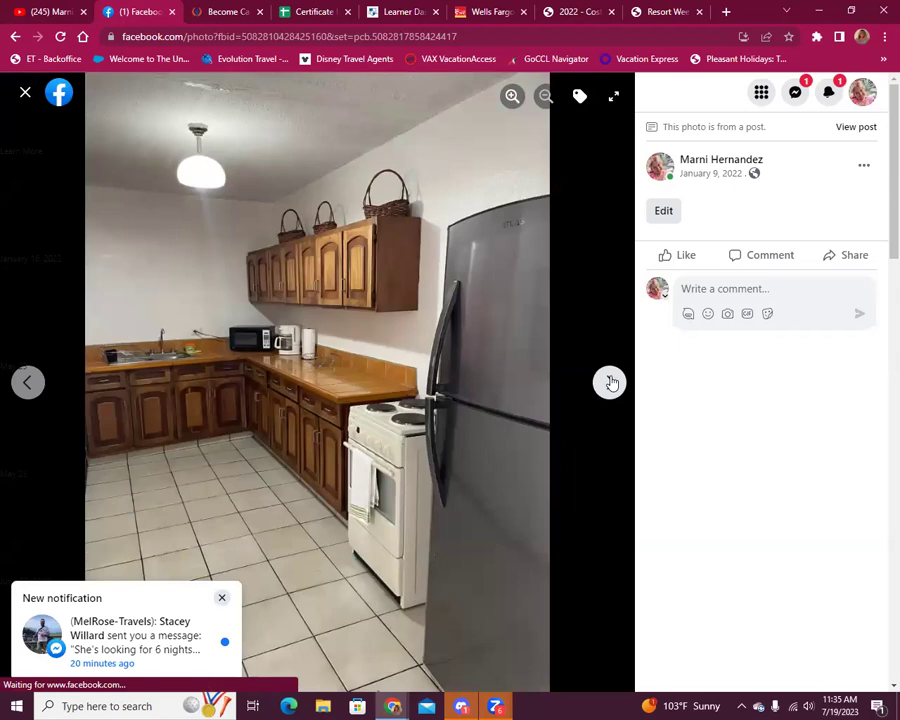
click(610, 382)
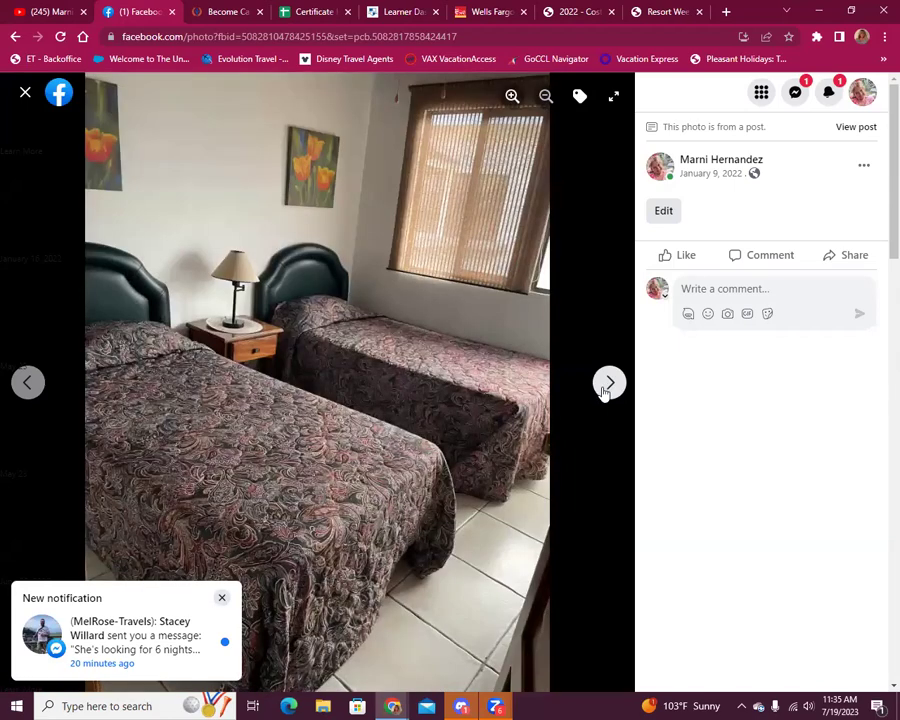
click(608, 386)
click(610, 388)
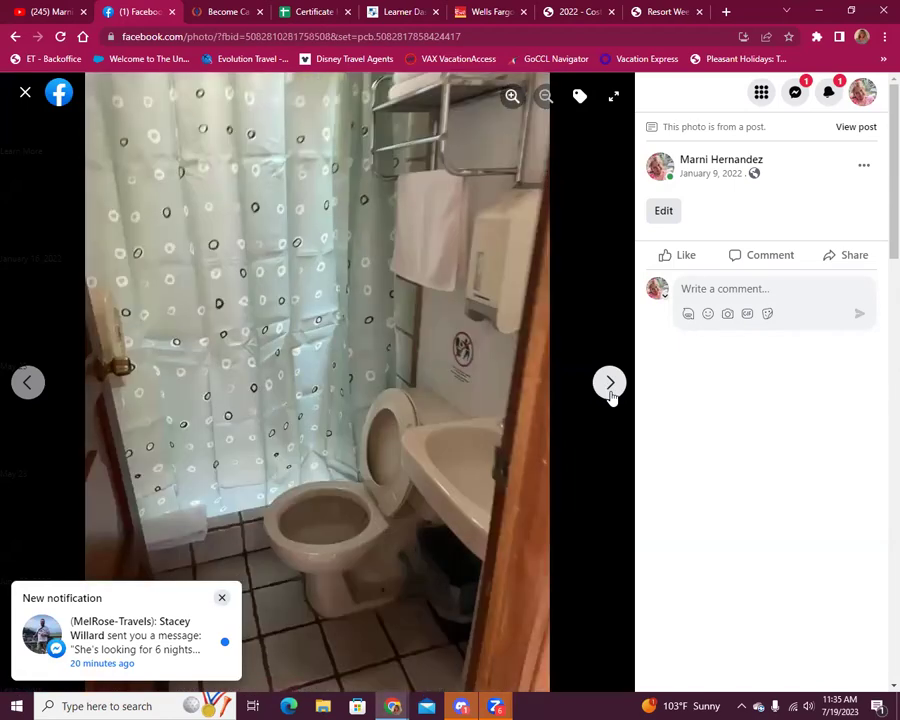
click(610, 392)
click(610, 392)
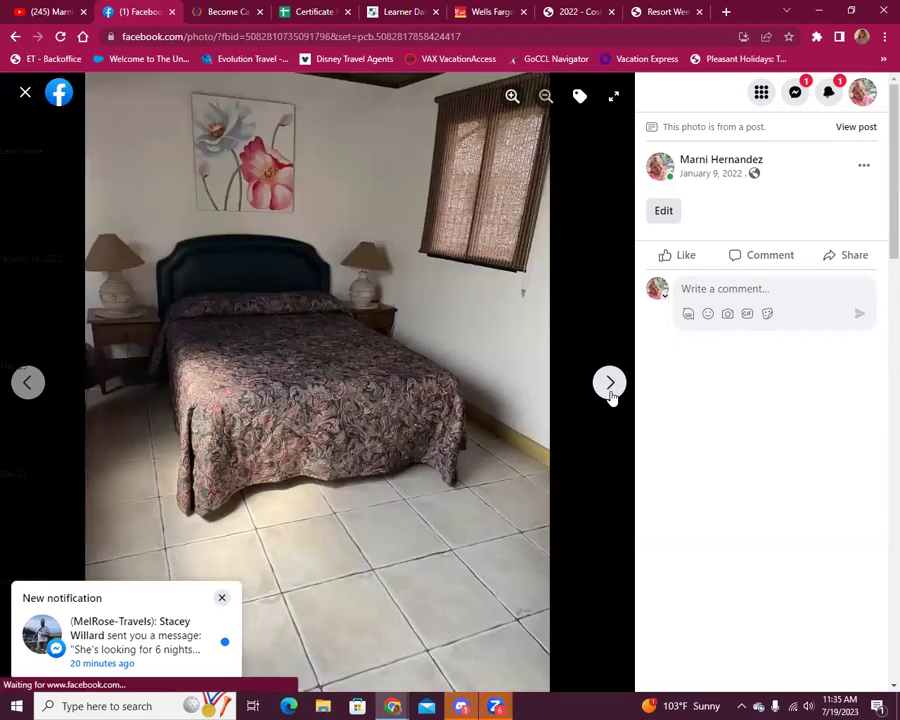
click(610, 392)
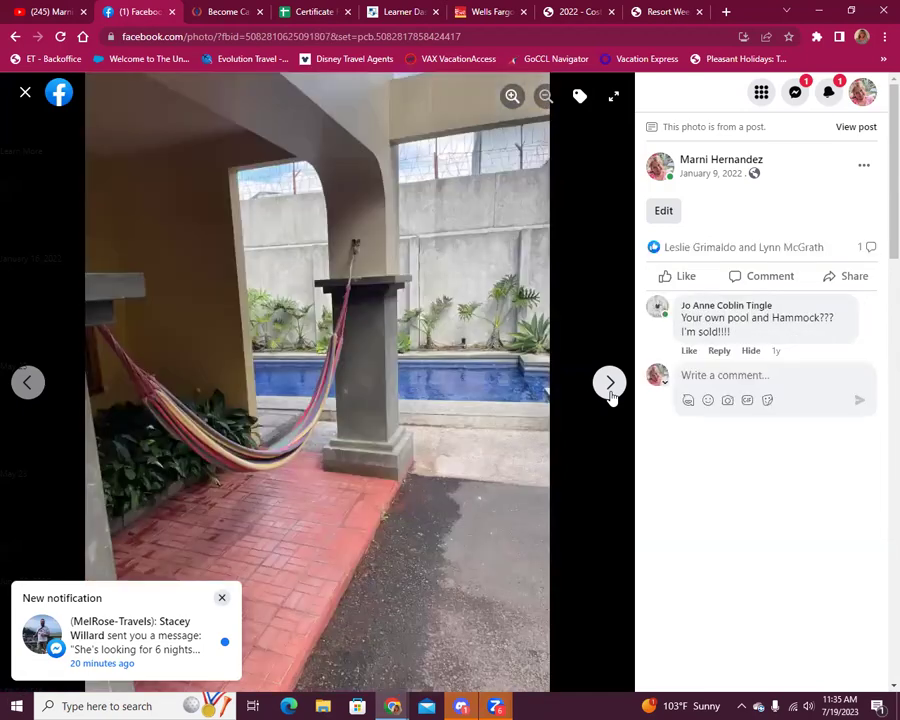
click(611, 392)
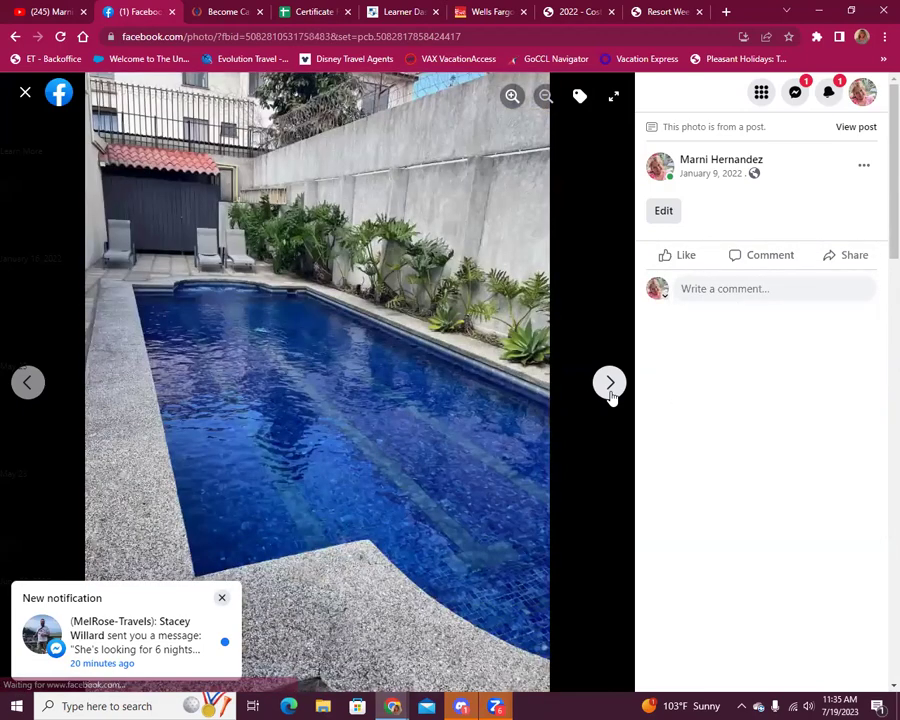
click(610, 385)
click(610, 390)
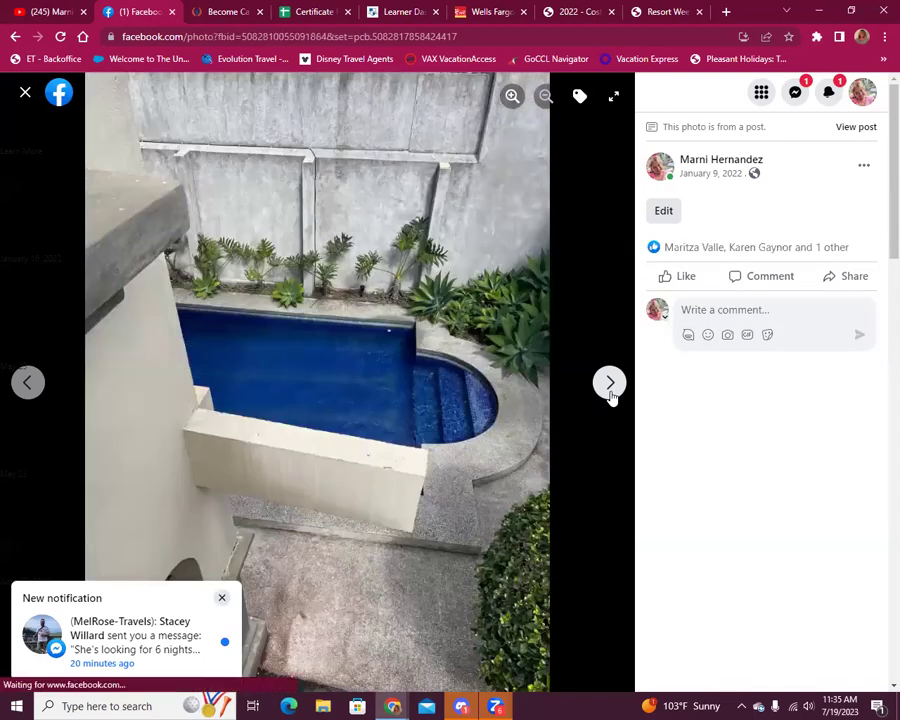
- Close the condo photos and go back past the Costa Rica search results to the Facebook profile page
click(25, 92)
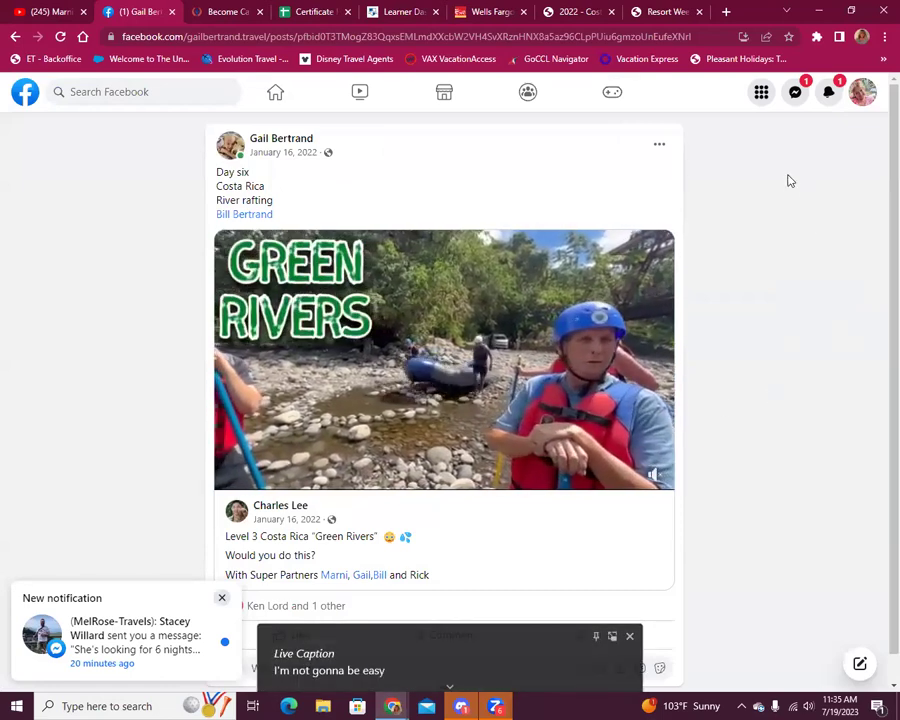
click(15, 40)
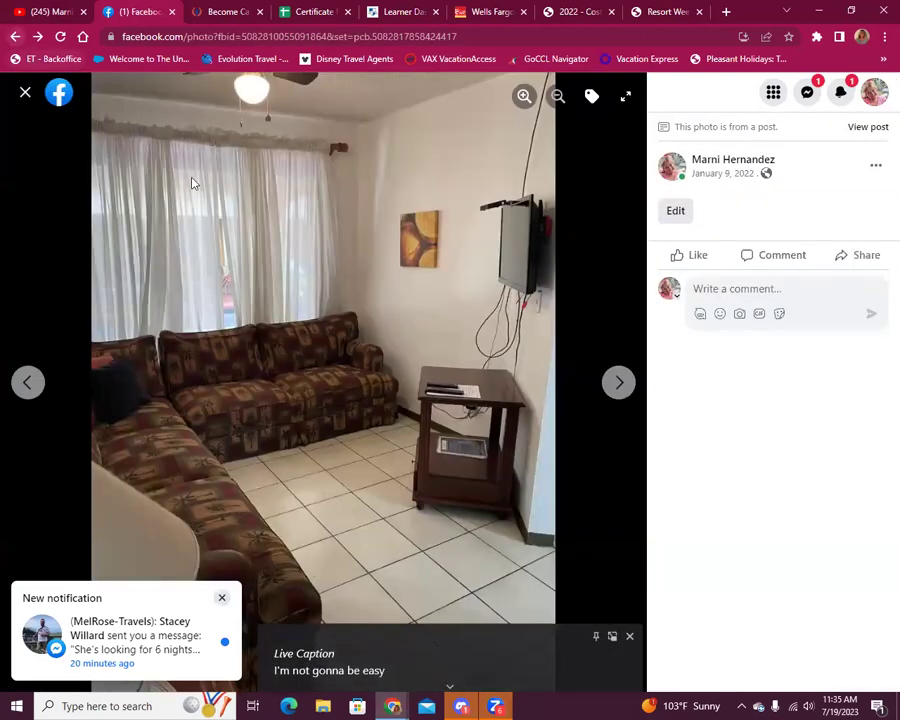
click(25, 96)
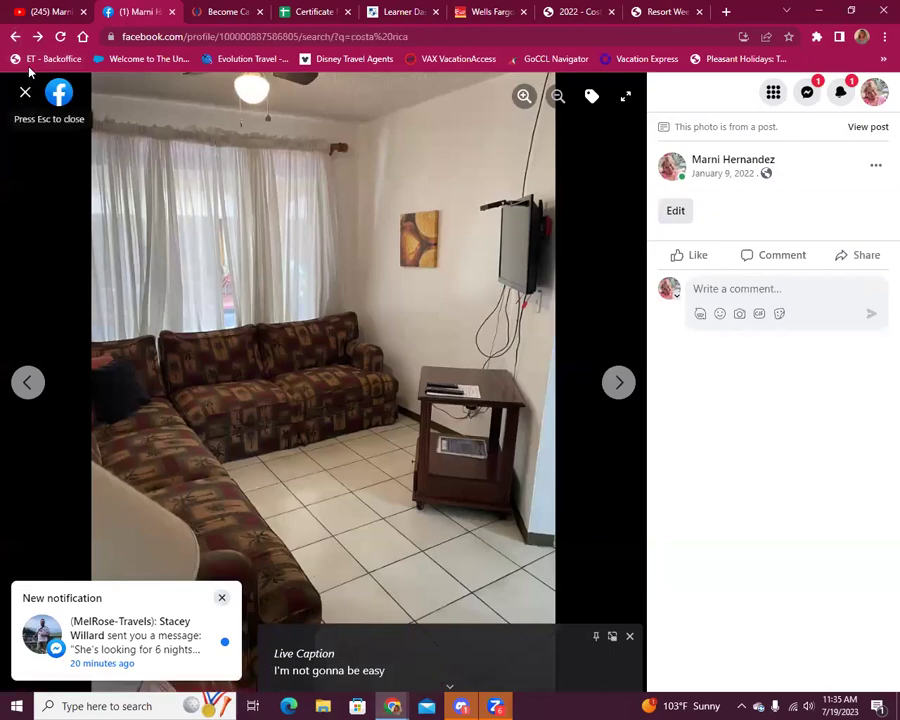
click(12, 39)
scroll(740, 460, up, 15)
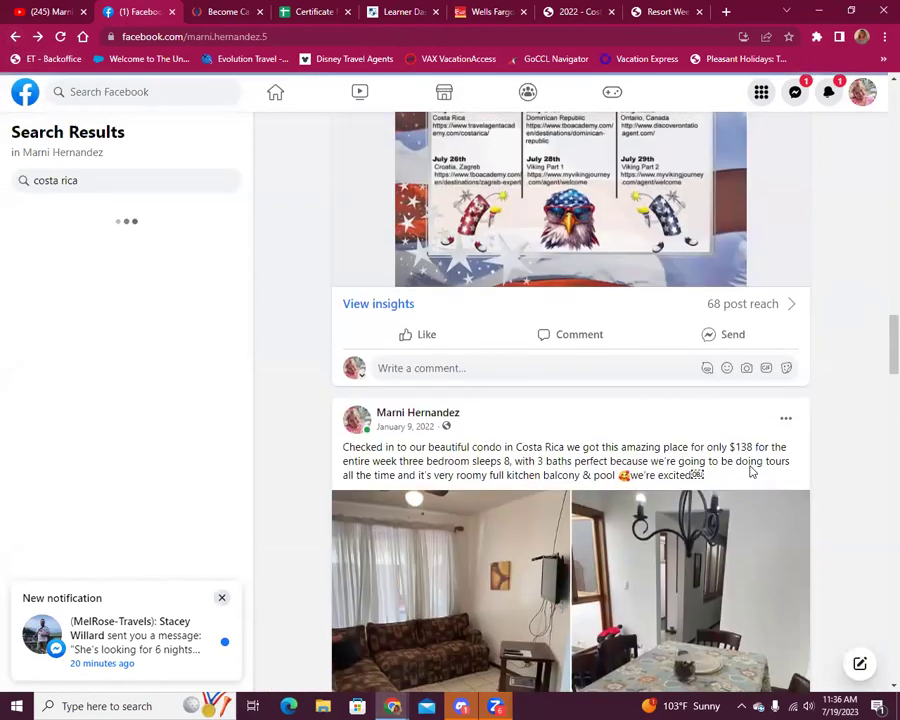
scroll(703, 434, up, 10)
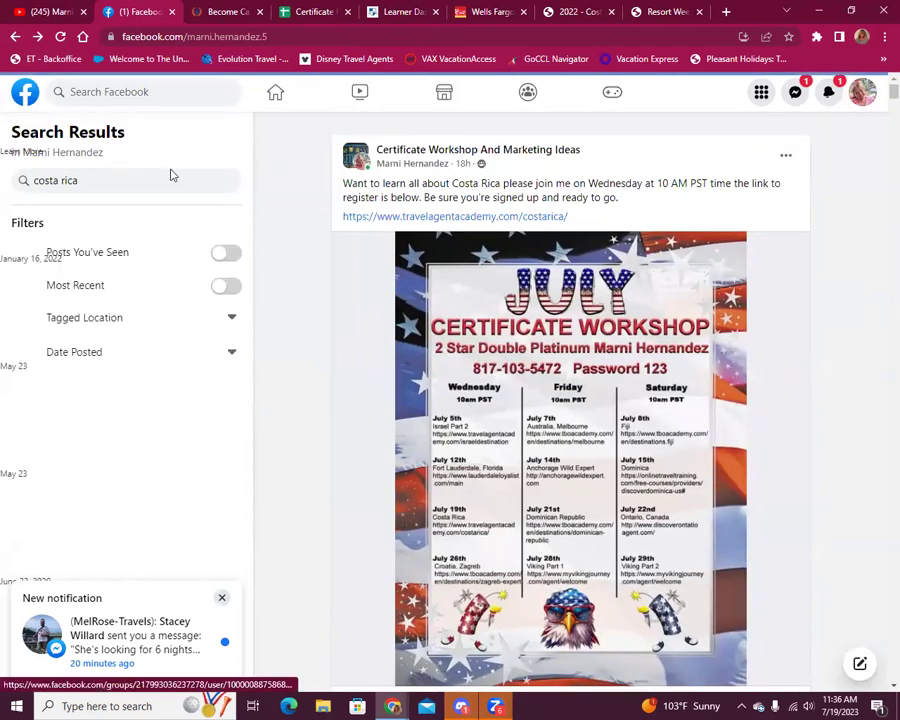
- Look over the profile's pinned July 15 post about booking travel from home and return to the profile header
click(127, 94)
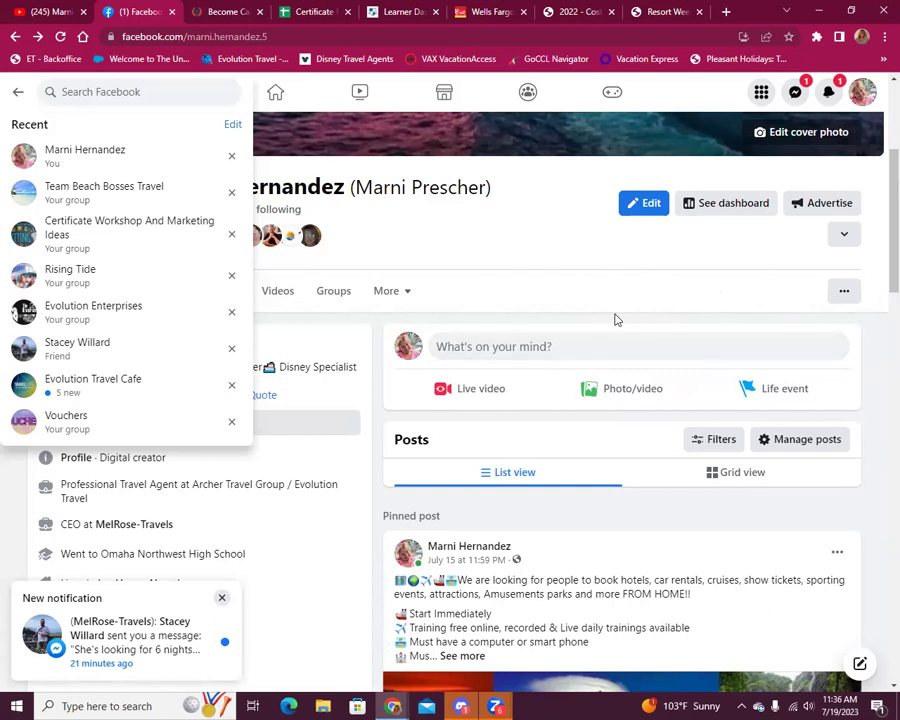
scroll(668, 280, down, 5)
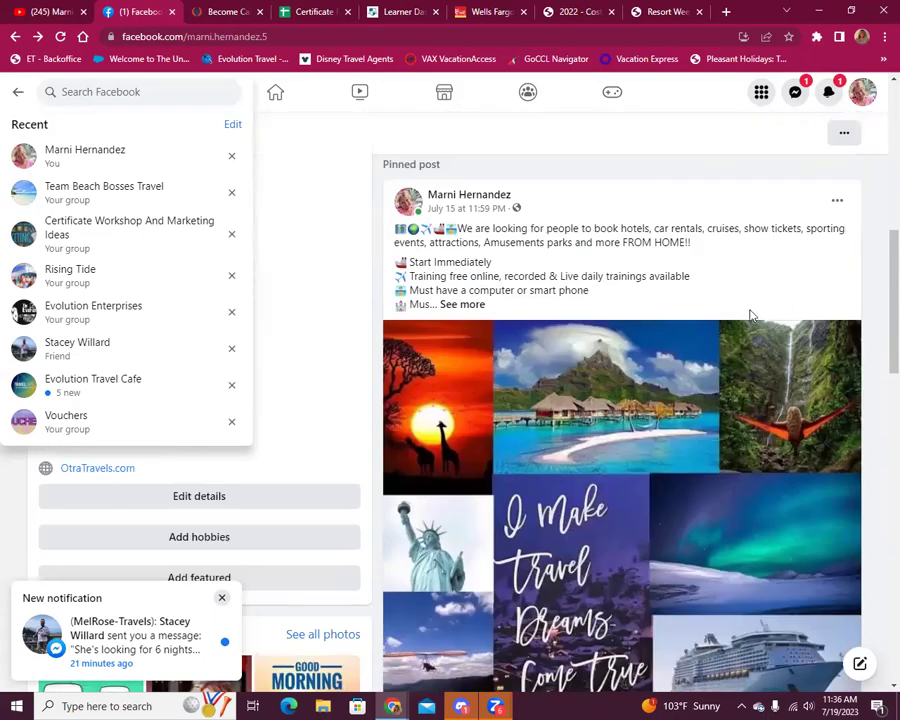
scroll(670, 400, down, 3)
scroll(670, 405, down, 5)
scroll(762, 504, up, 20)
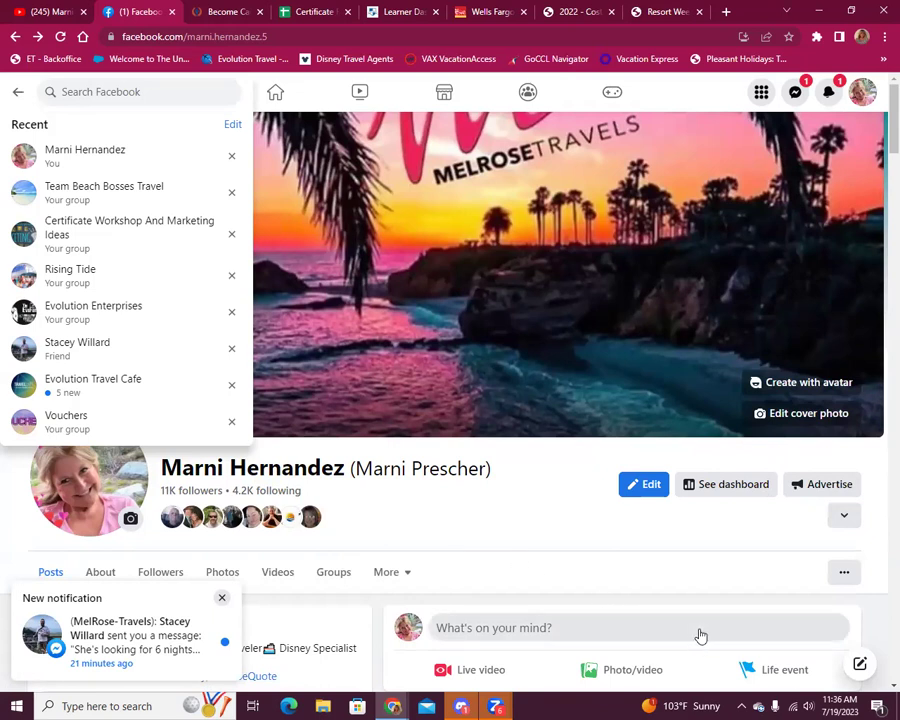
- Bring up the search for the profile's own posts, photos and tags, and open a new browser tab
click(845, 575)
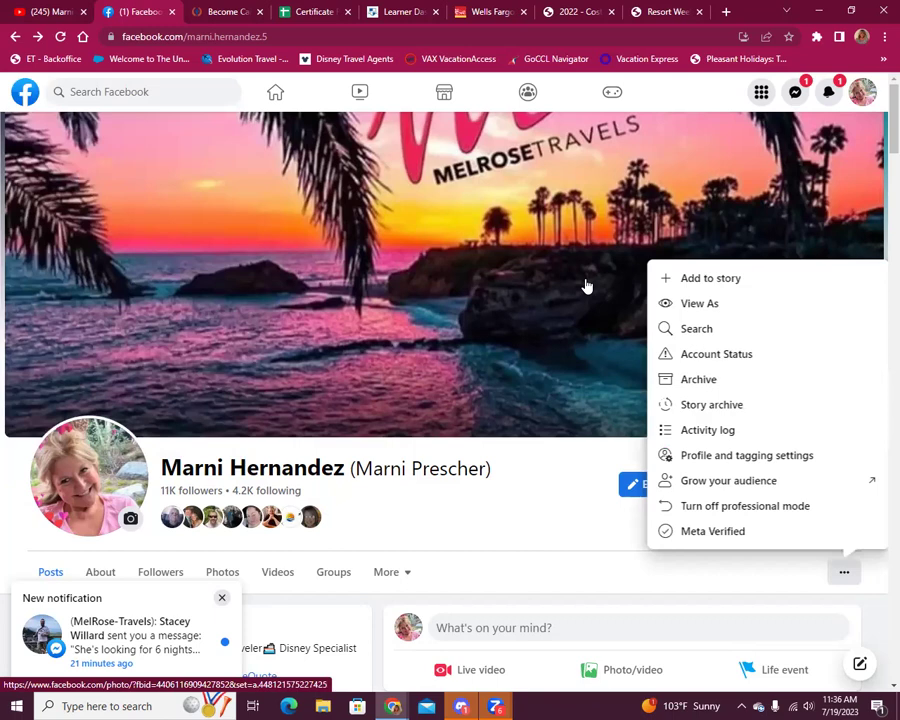
click(694, 331)
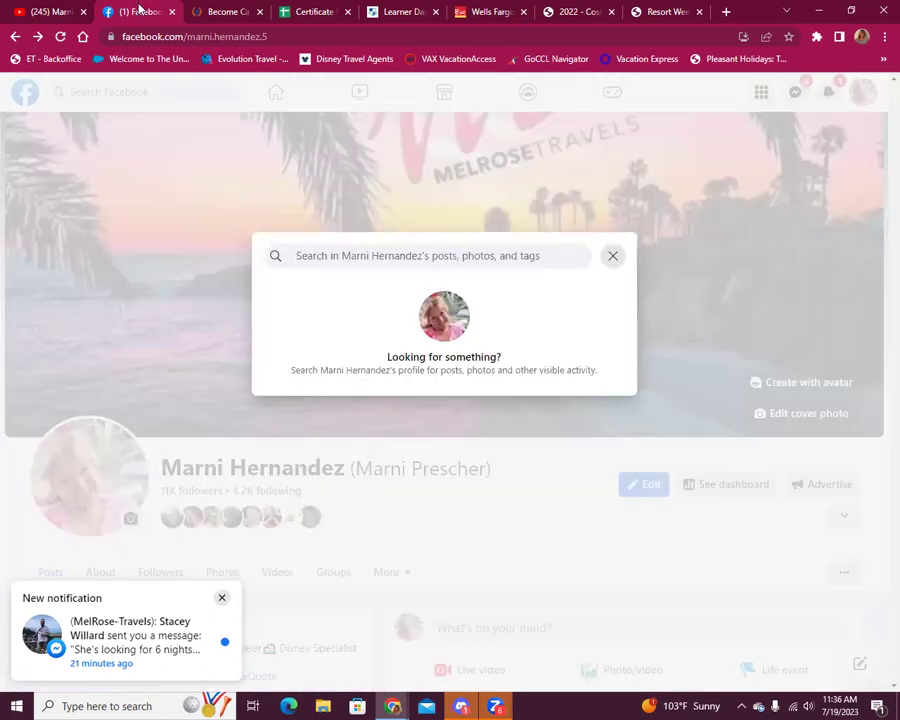
key(ctrl+t)
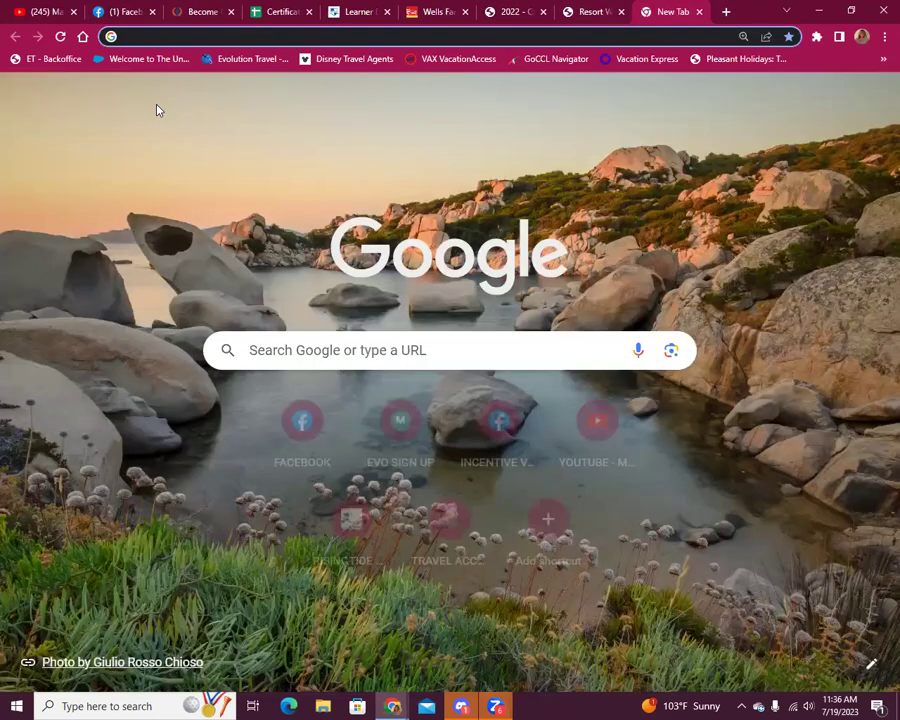
text(princ)
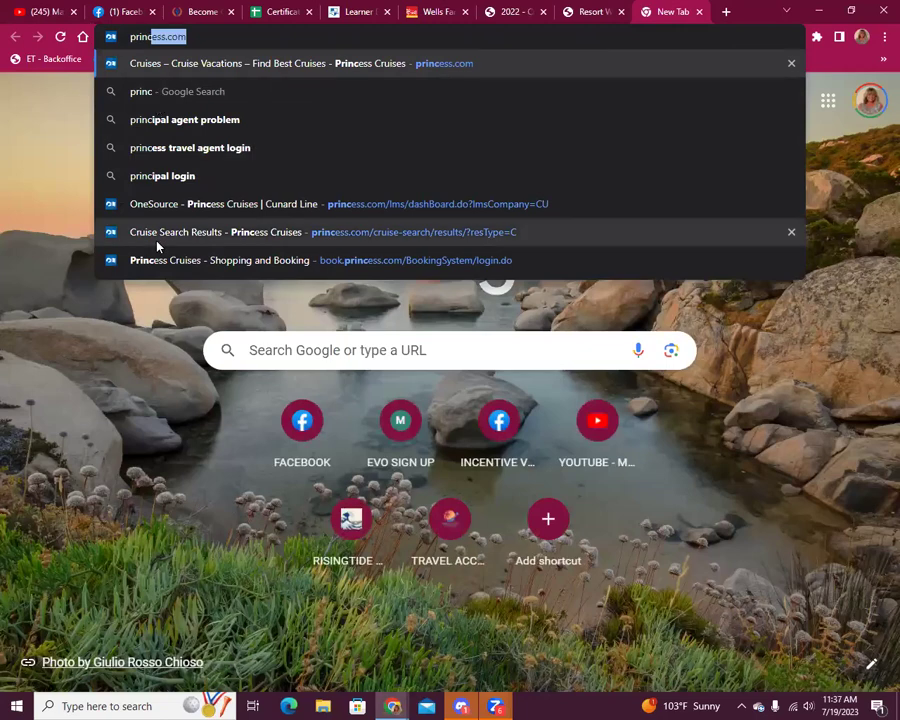
key(BackSpace)
key(BackSpace)
key(BackSpace)
key(BackSpace)
key(BackSpace)
key(BackSpace)
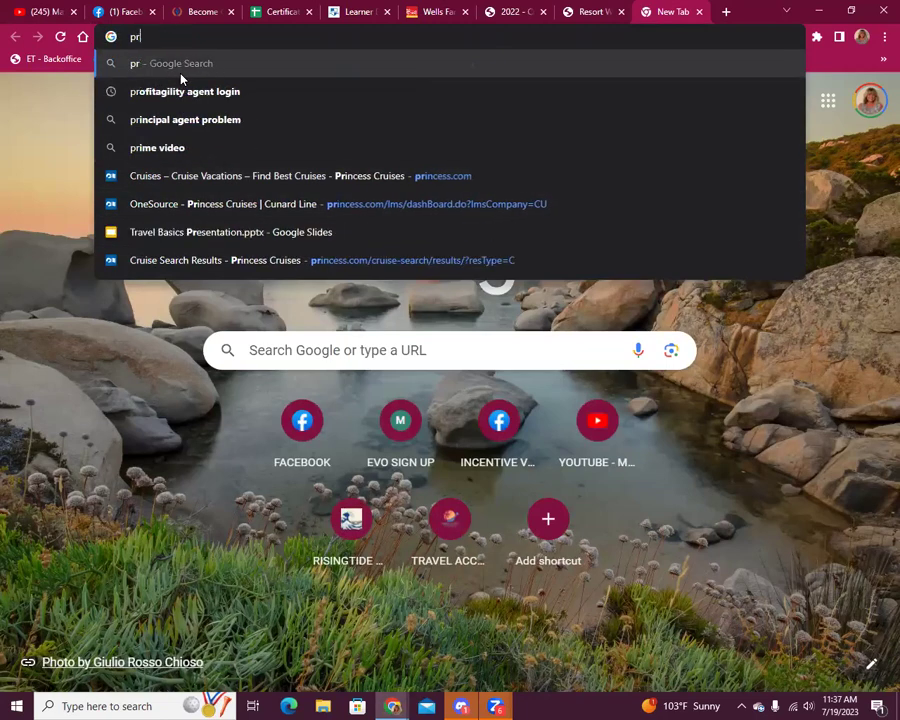
- Go to onesourcecruises.com/onesource/login and sign in with the saved username and password
text(one)
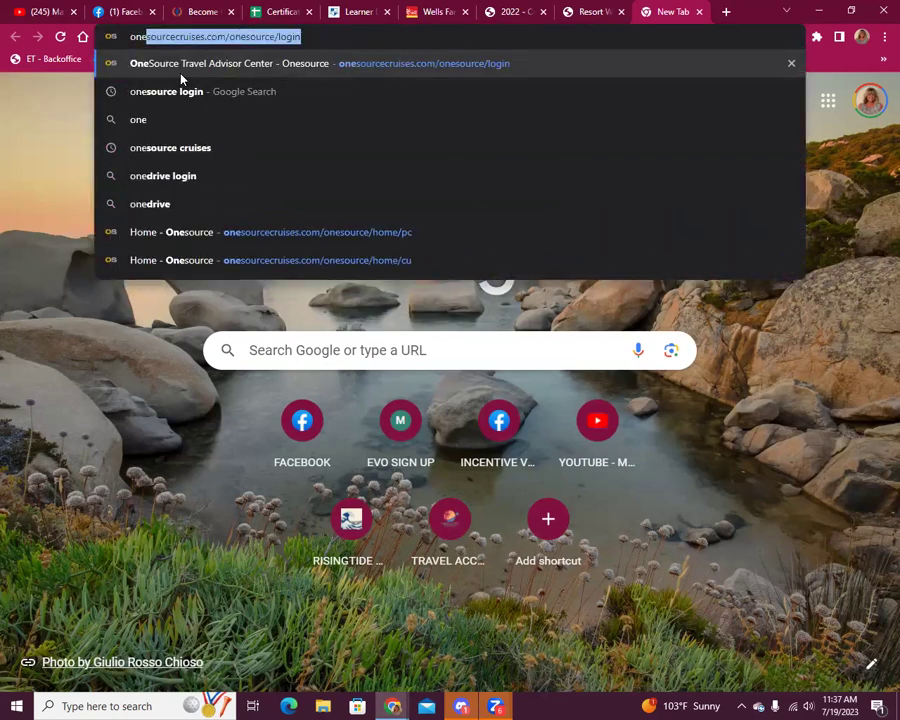
key(Return)
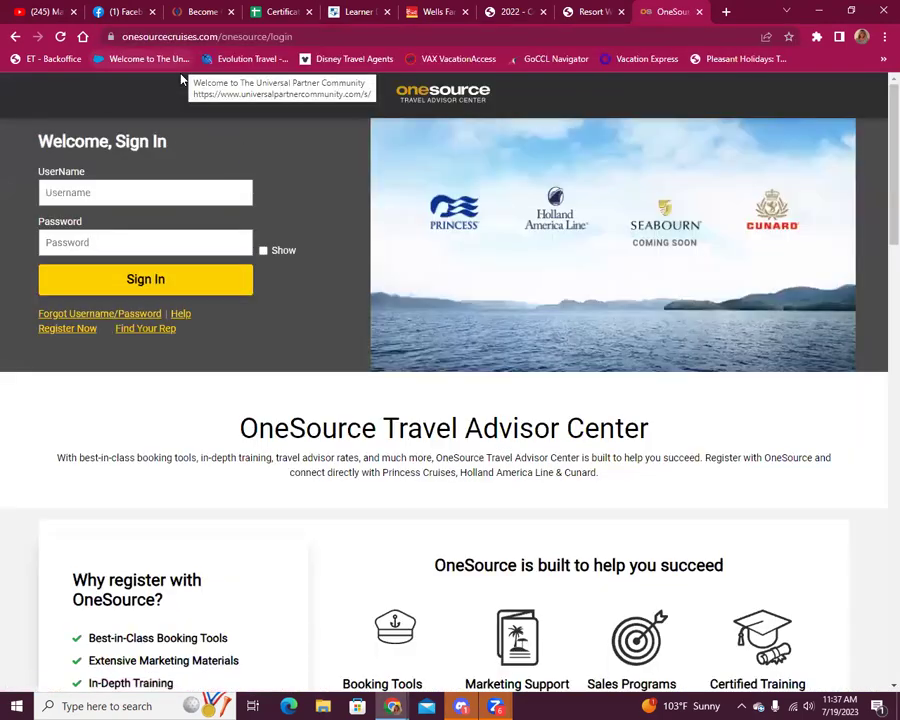
click(104, 191)
click(140, 268)
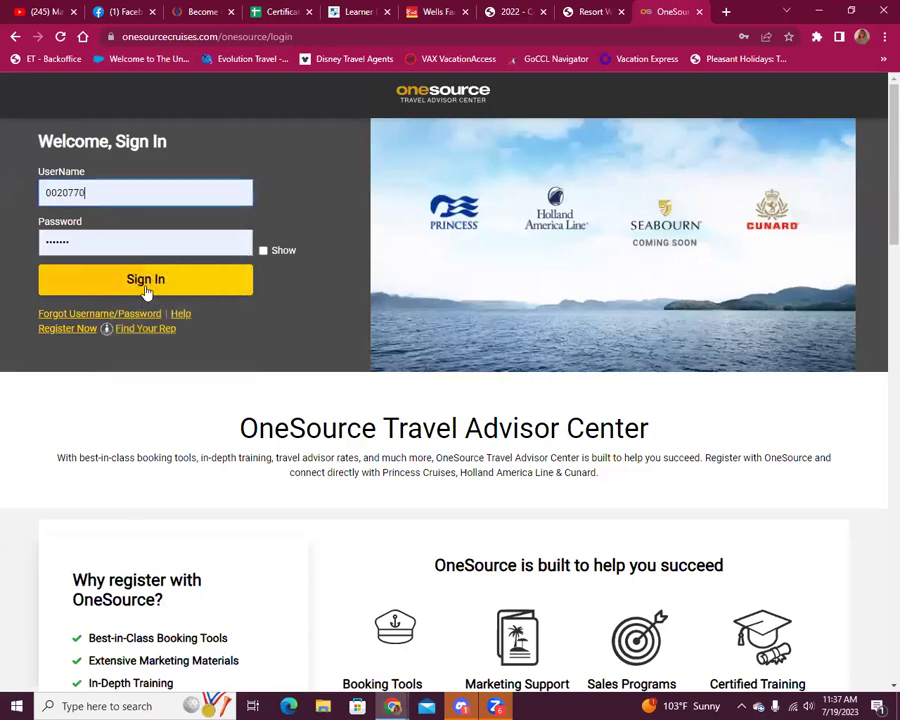
click(146, 285)
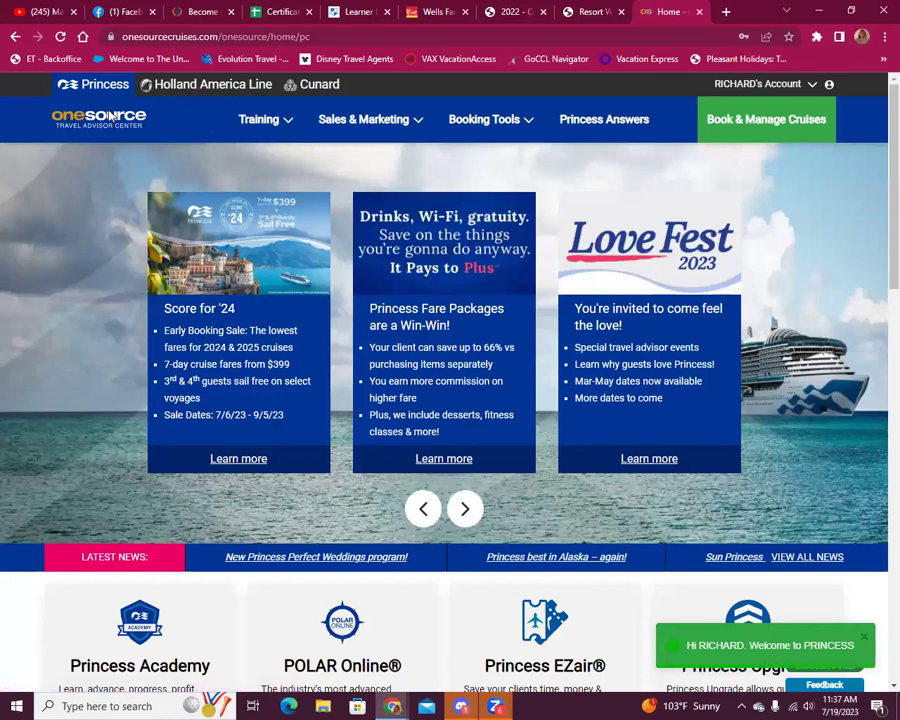
- Open the Princess Book My Free Cruise page, launch its booking engine without activating cash back, and look over the cruise destinations
click(257, 124)
click(361, 219)
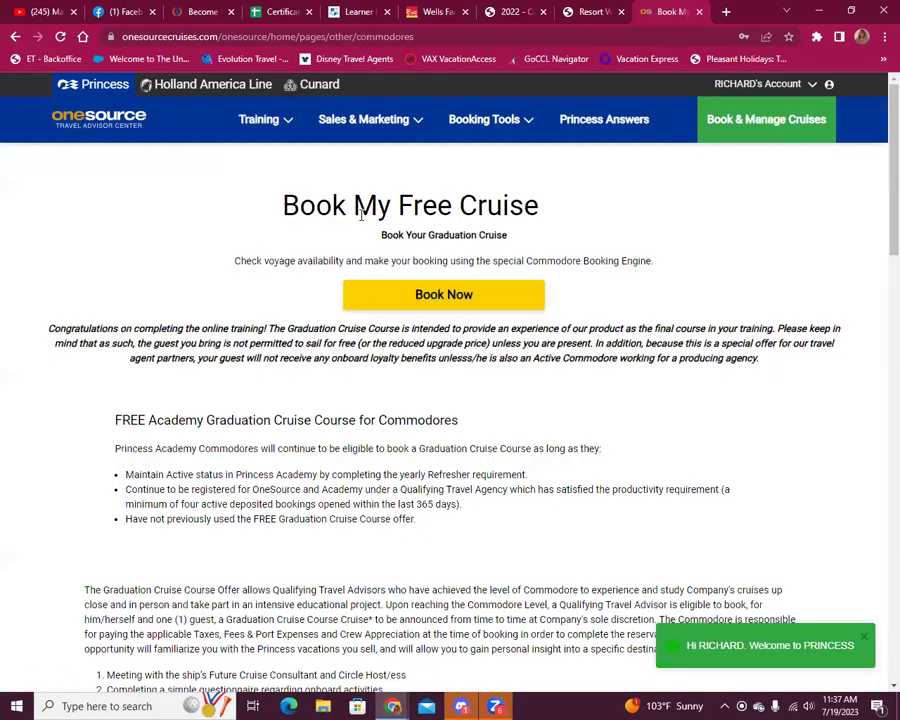
click(463, 298)
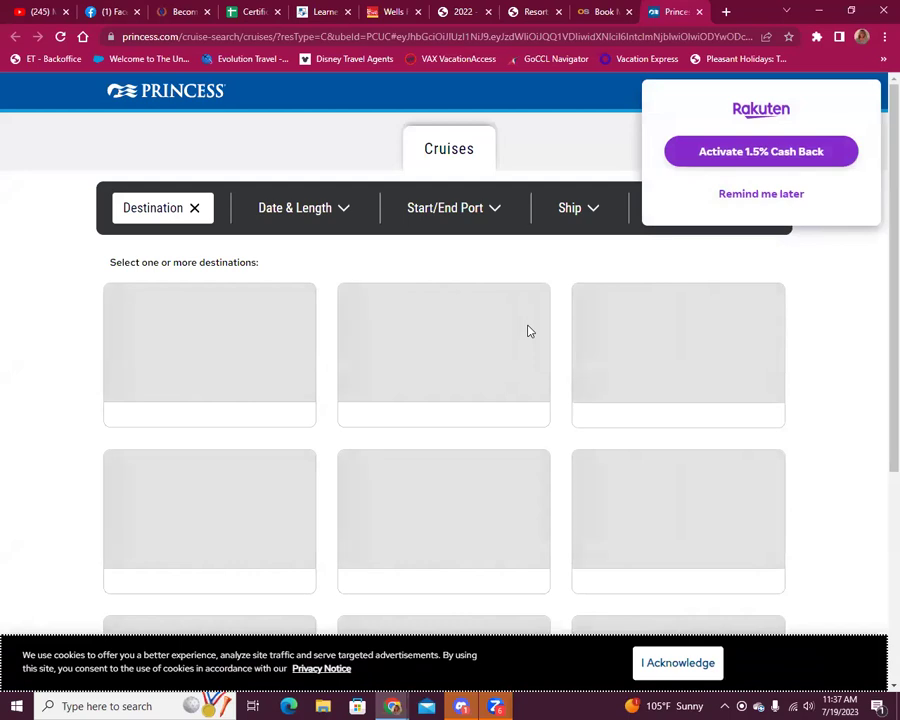
click(753, 198)
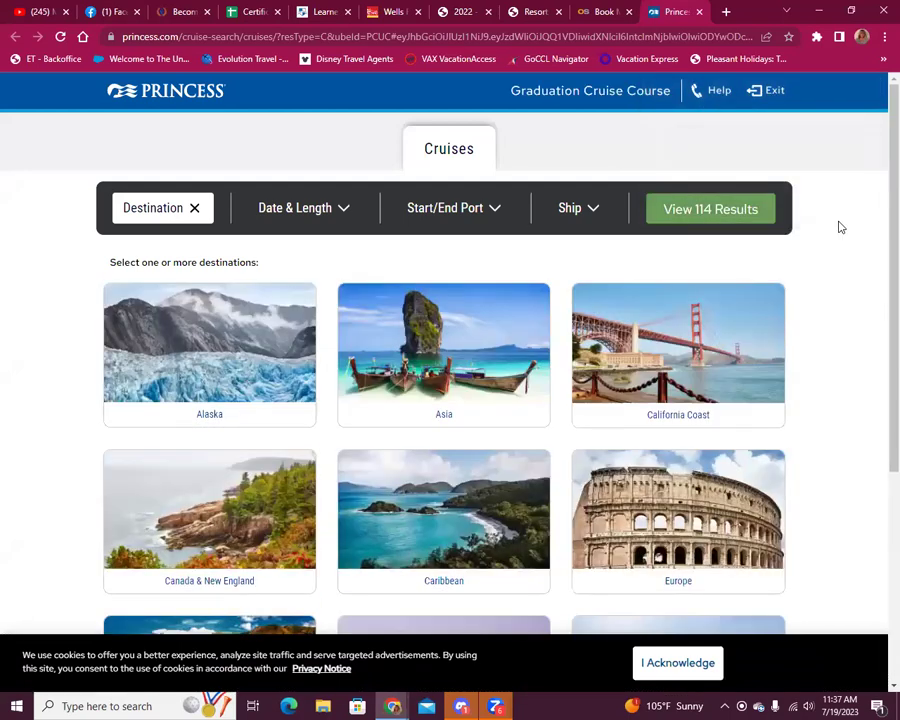
scroll(829, 309, down, 5)
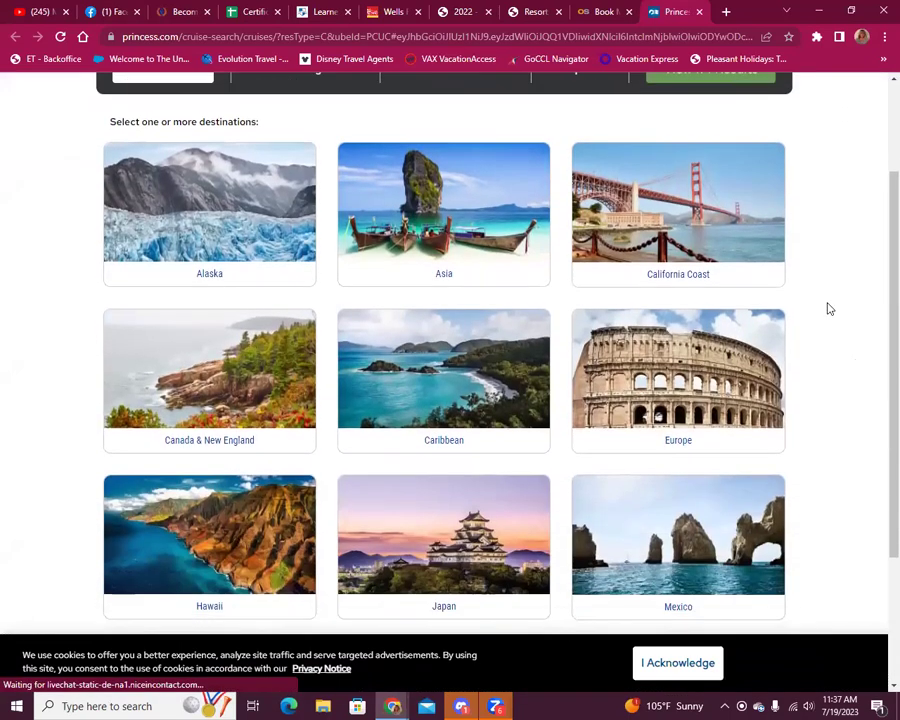
- Filter the graduation cruises to lengths of 9-15 Days and 16+ Days and view the matching results
scroll(829, 309, down, 1)
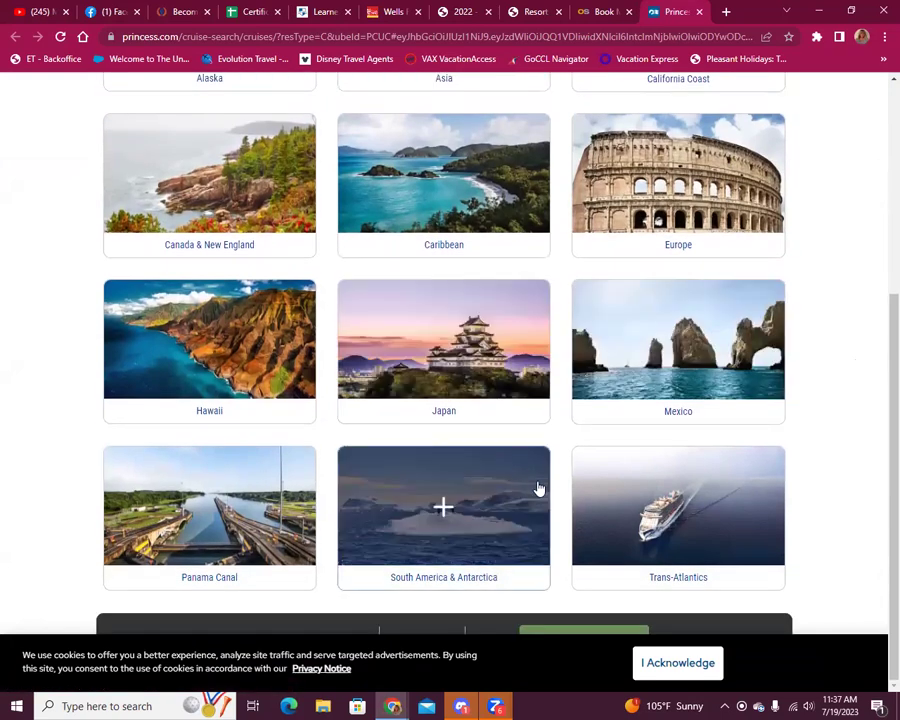
scroll(407, 491, up, 6)
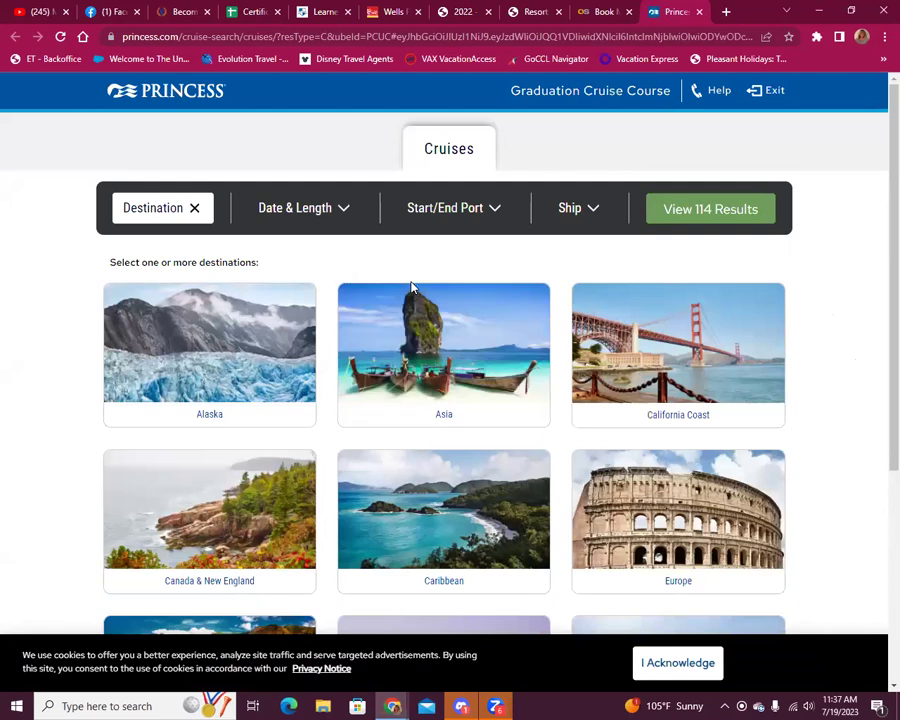
click(312, 207)
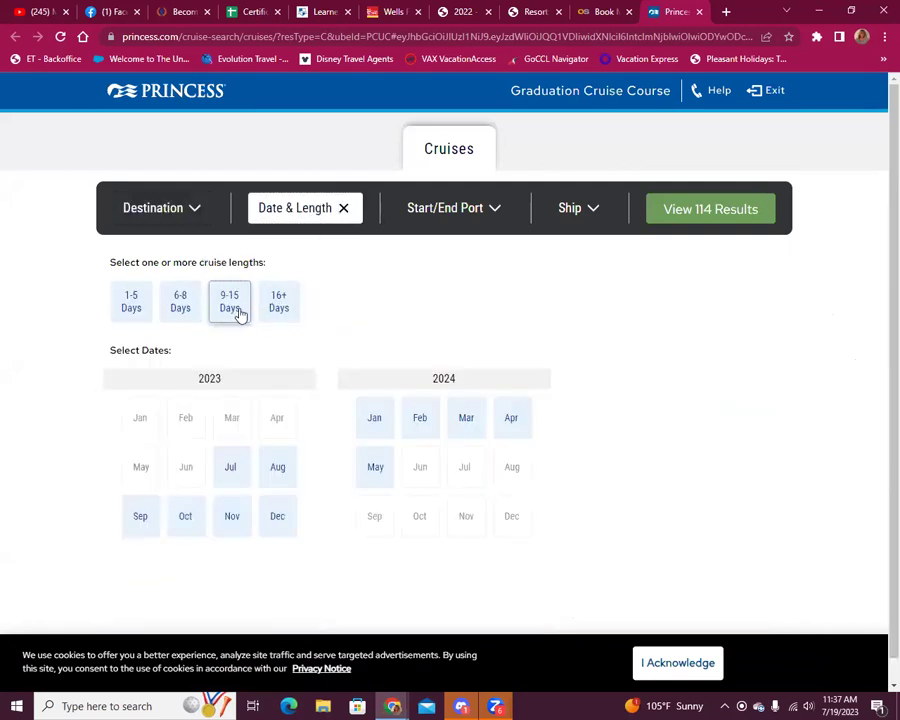
click(240, 313)
click(278, 339)
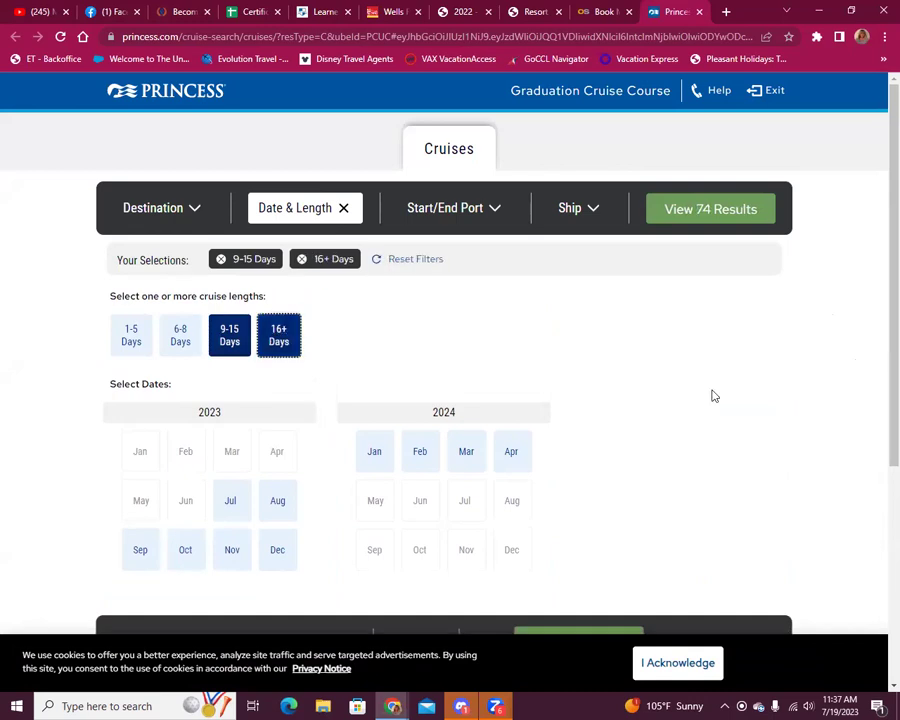
scroll(674, 363, down, 1)
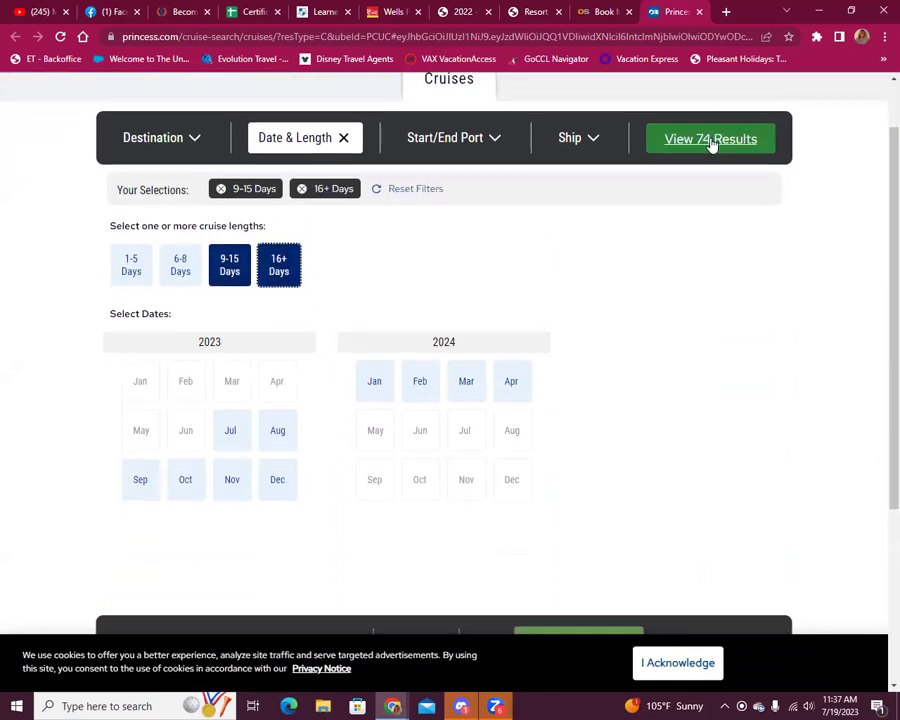
click(711, 140)
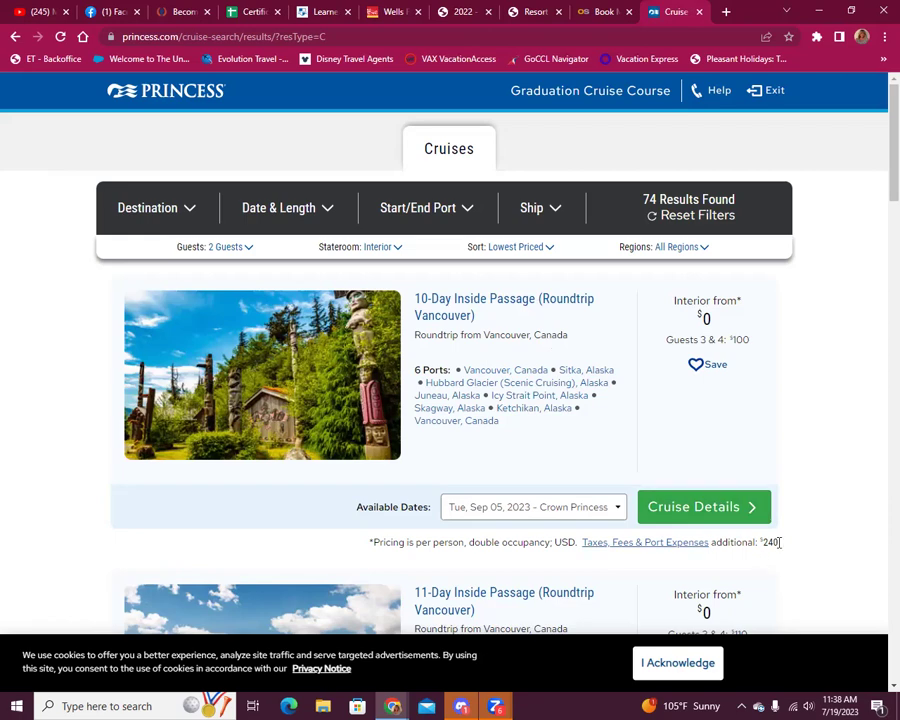
- Look over the cruise results, checking each sailing's itinerary, interior price, third and fourth guest price, and additional taxes and fees
scroll(800, 404, down, 4)
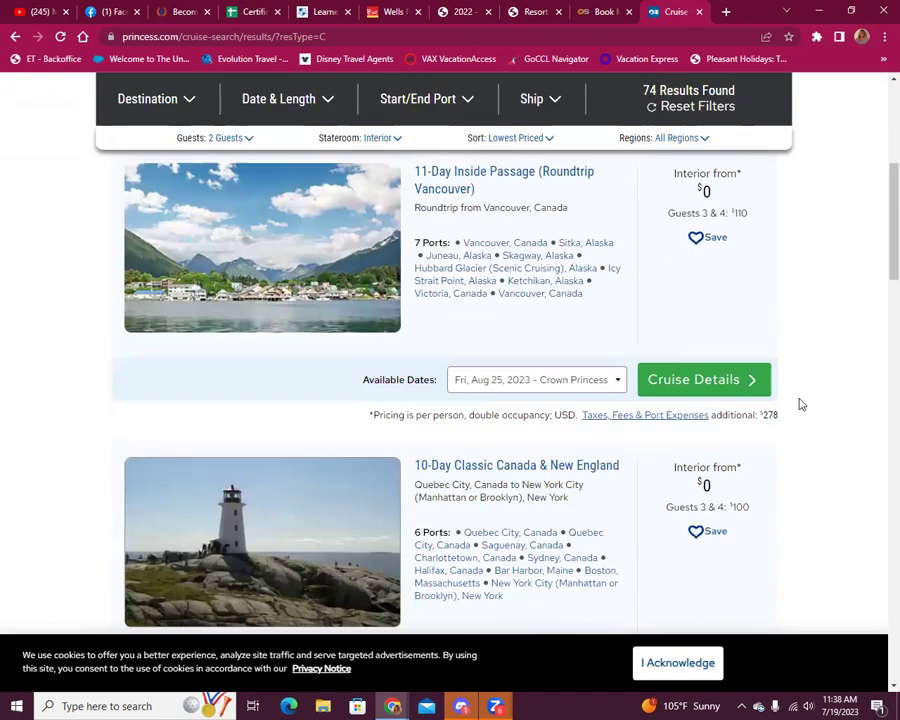
scroll(800, 404, down, 6)
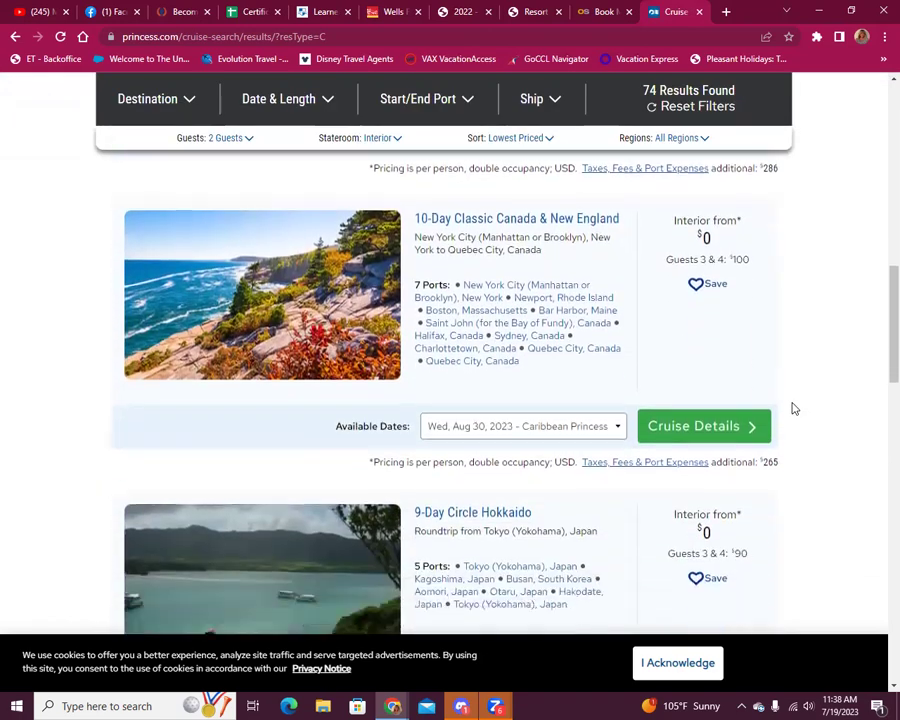
scroll(783, 410, down, 1)
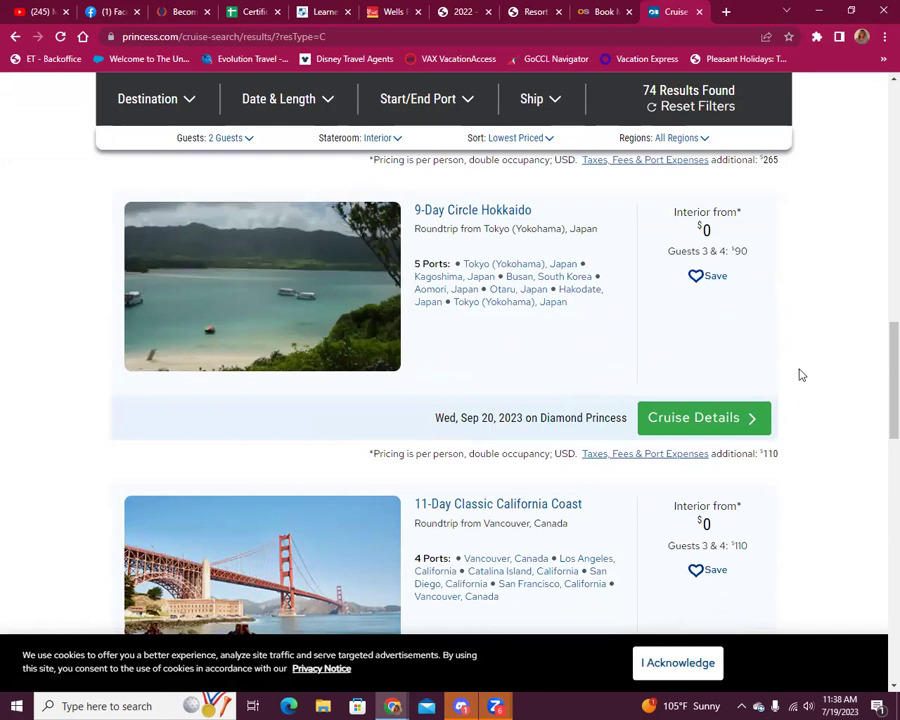
scroll(793, 382, down, 2)
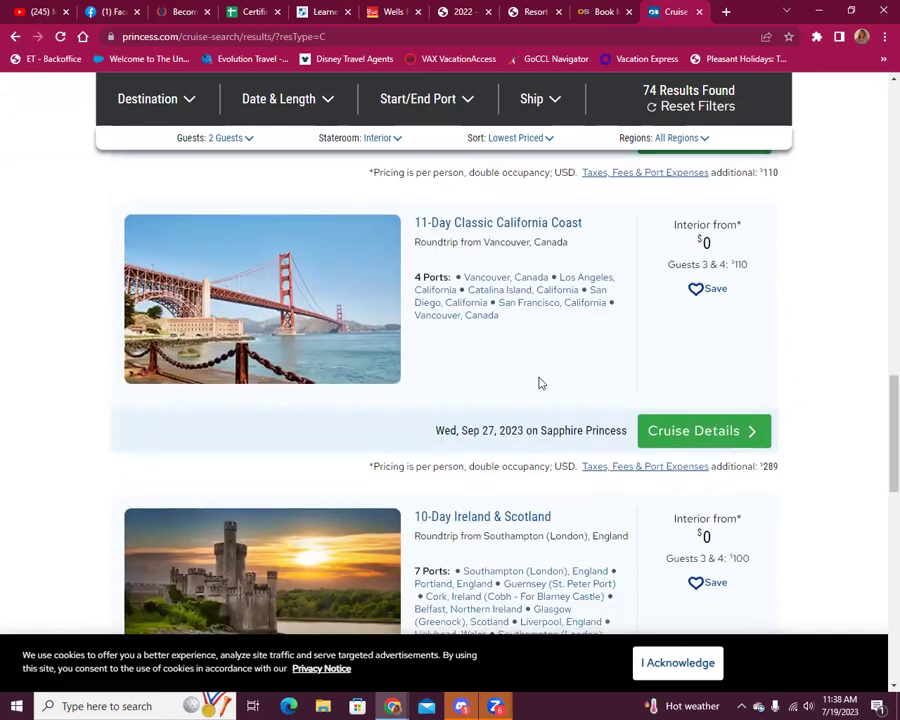
scroll(673, 372, down, 2)
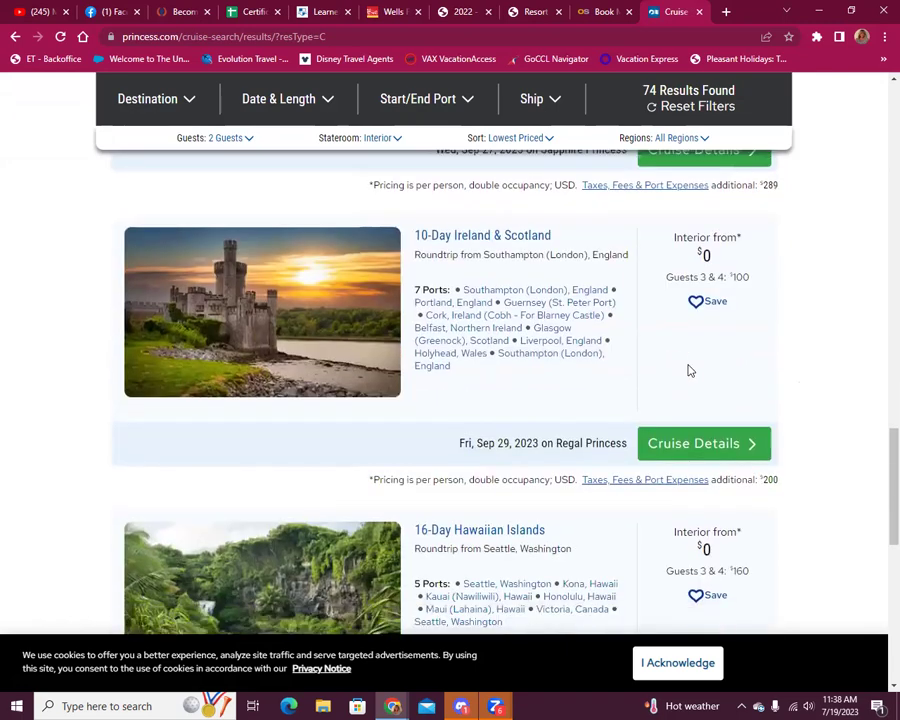
scroll(755, 340, up, 2)
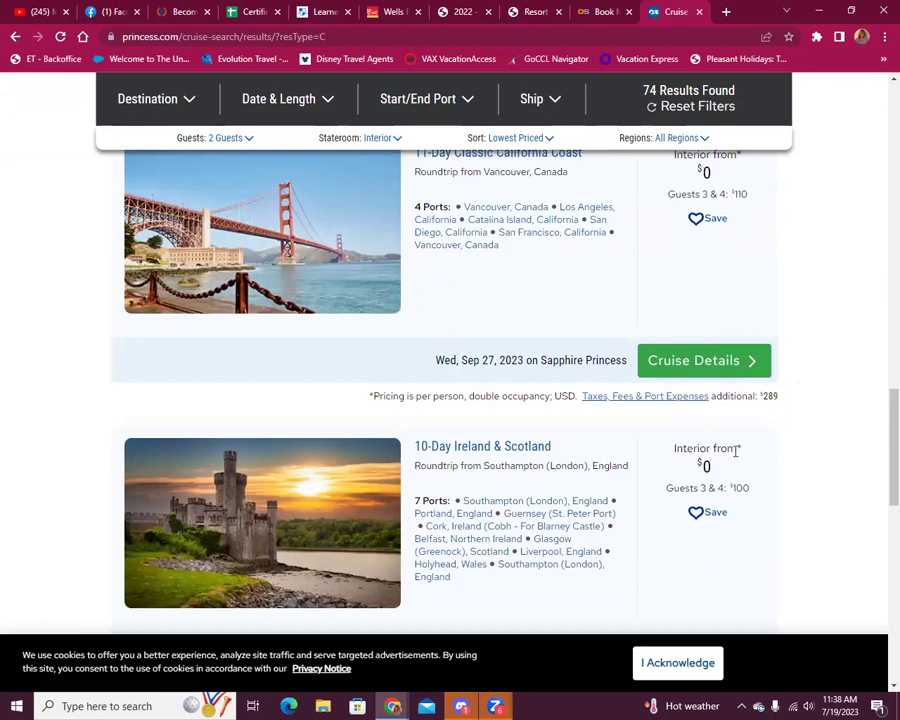
scroll(508, 318, down, 2)
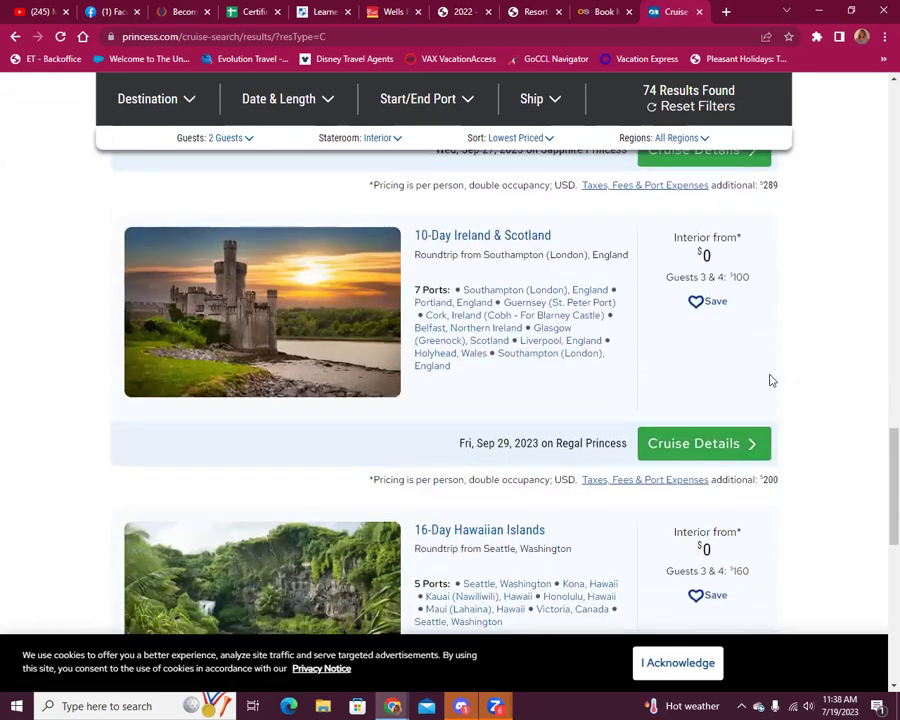
scroll(770, 388, up, 1)
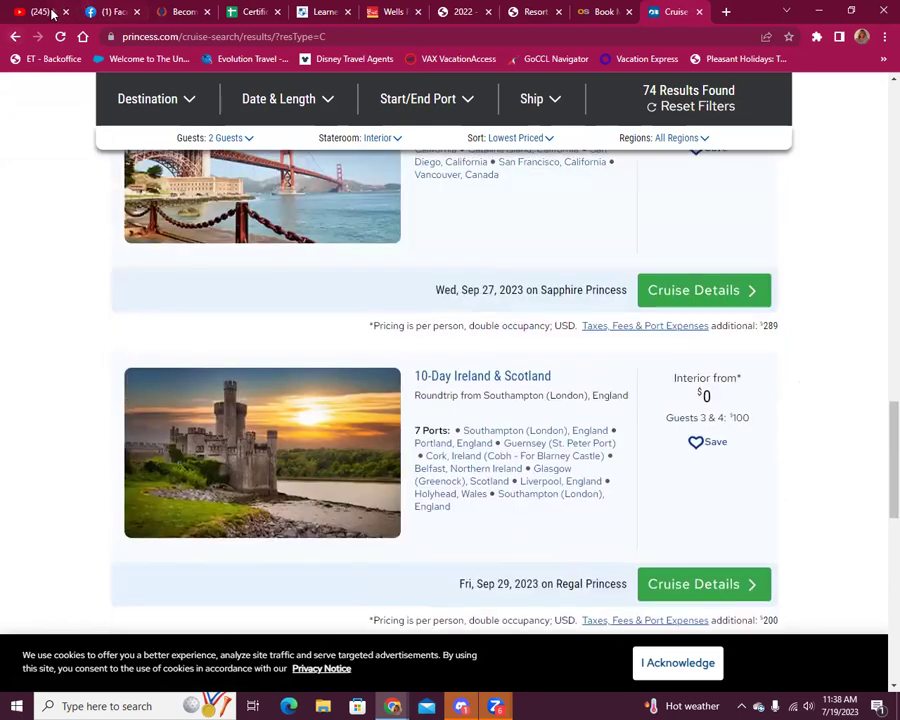
- Switch to the Certificate Recordings spreadsheet and look over its cruise, airline, attractions, vendors and Disney training sections
click(250, 11)
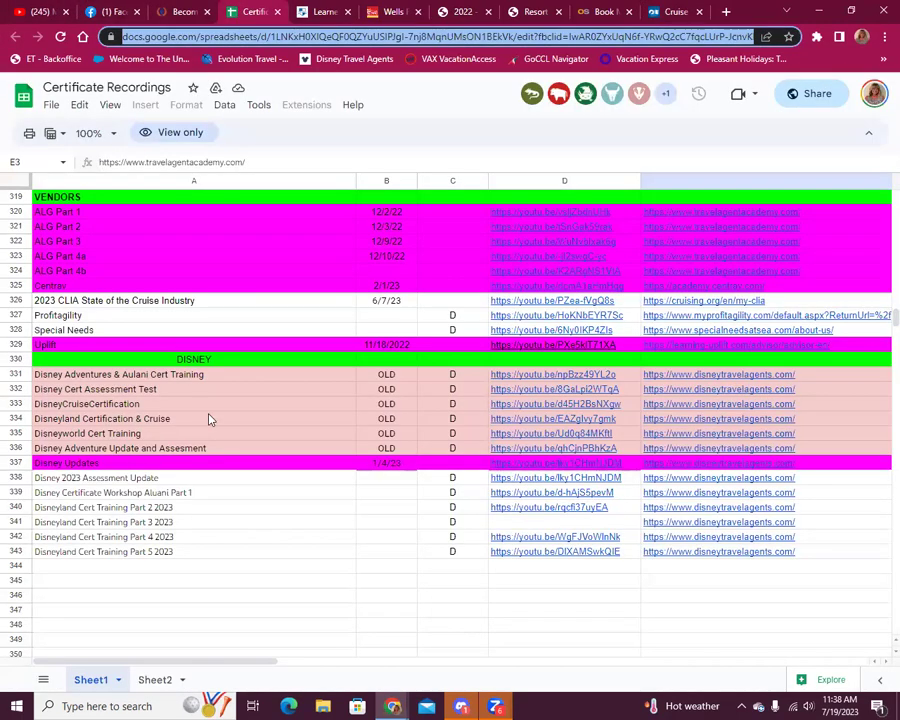
scroll(210, 415, up, 5)
scroll(222, 428, up, 5)
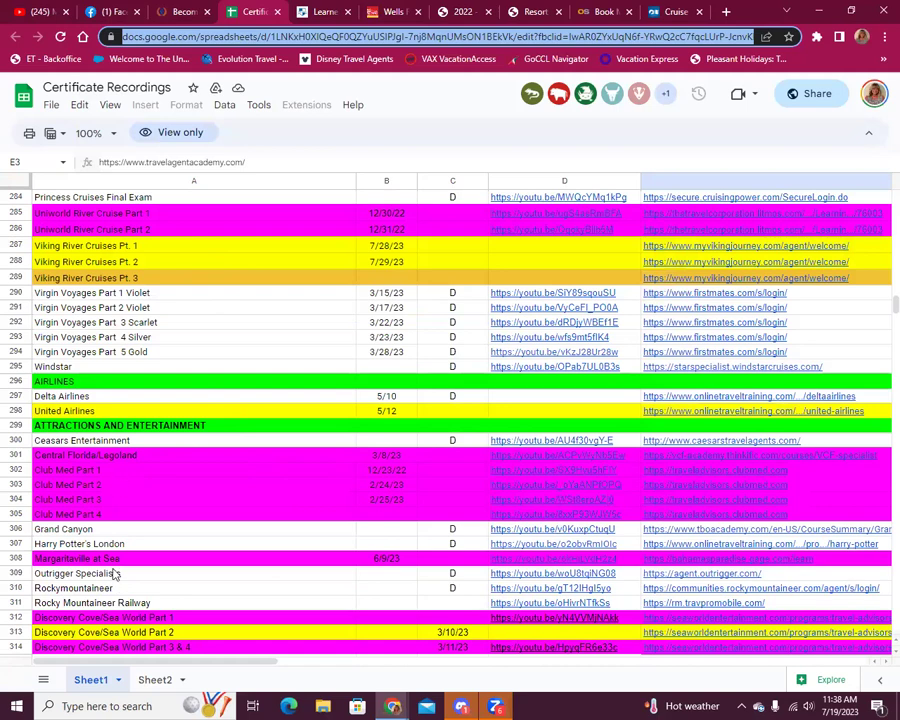
scroll(257, 486, down, 1)
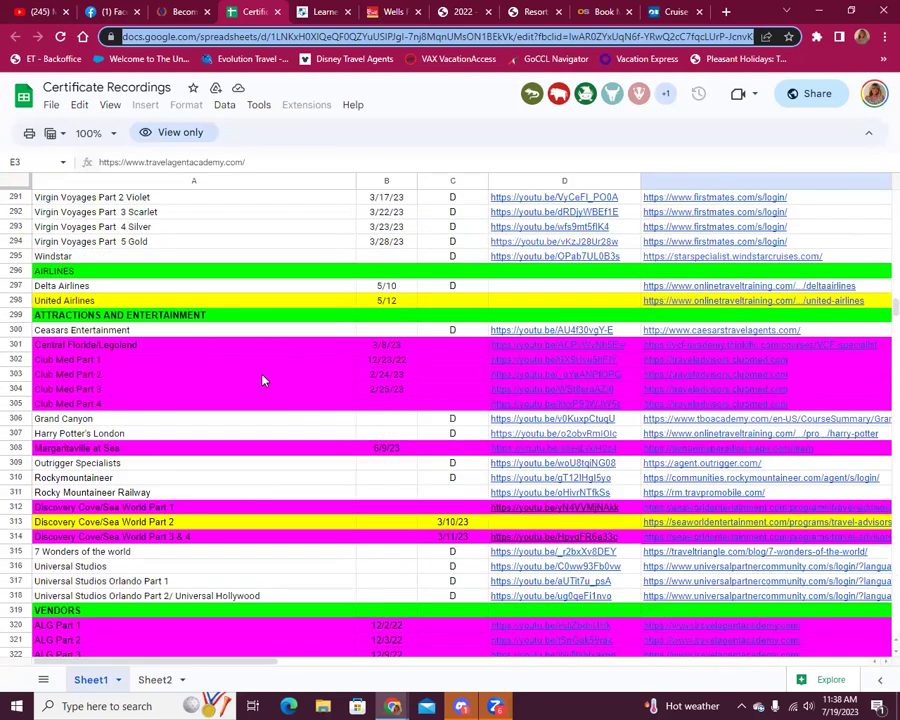
scroll(222, 483, down, 5)
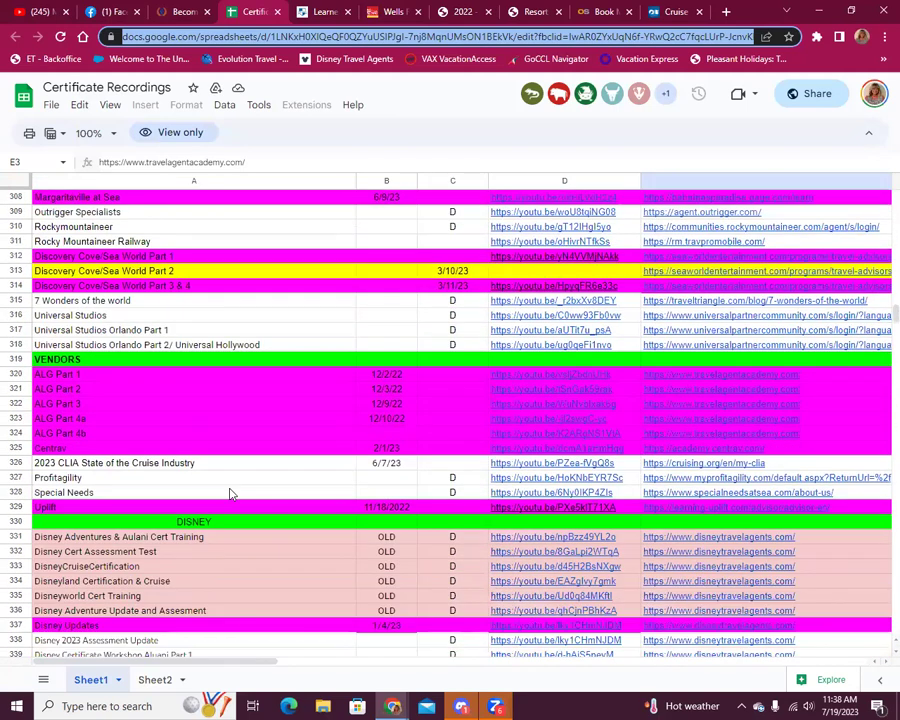
scroll(229, 493, down, 2)
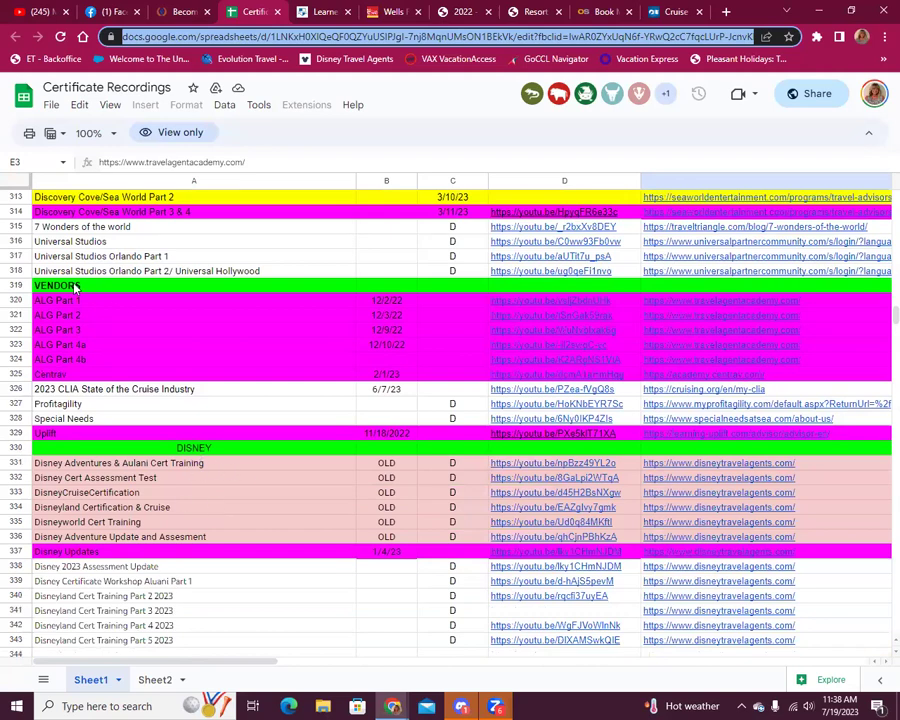
scroll(136, 284, up, 7)
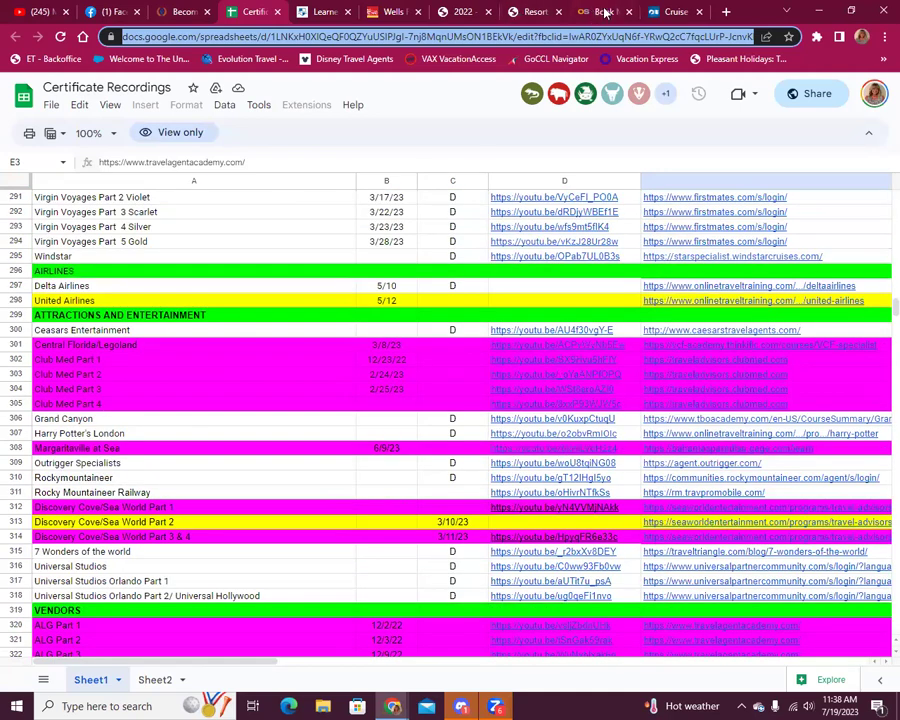
- Return to the Princess cruise results and reload them with the Interior stateroom type selected
click(678, 12)
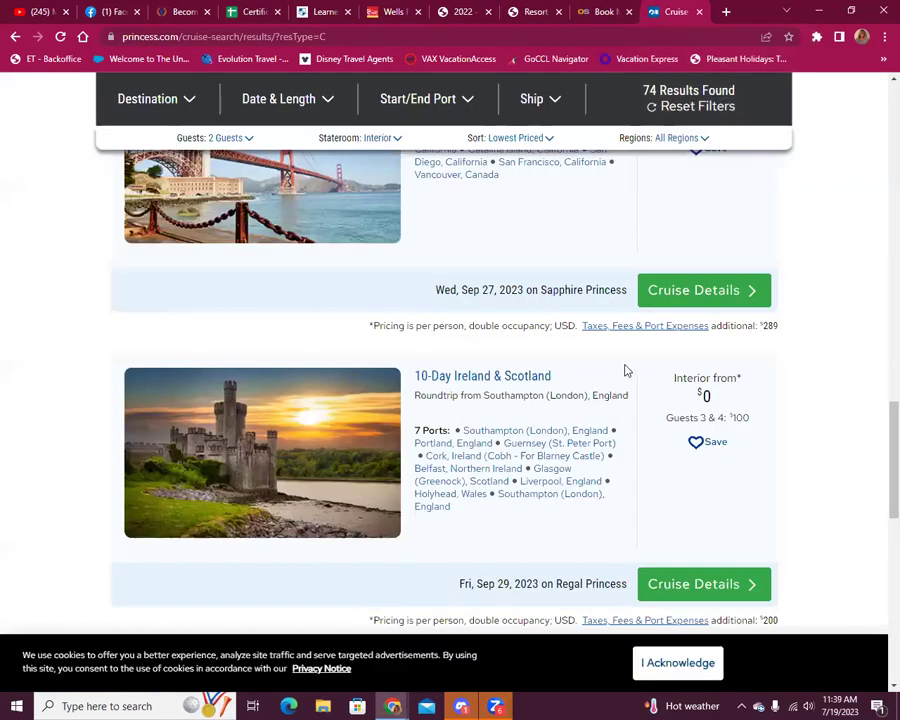
scroll(615, 365, down, 4)
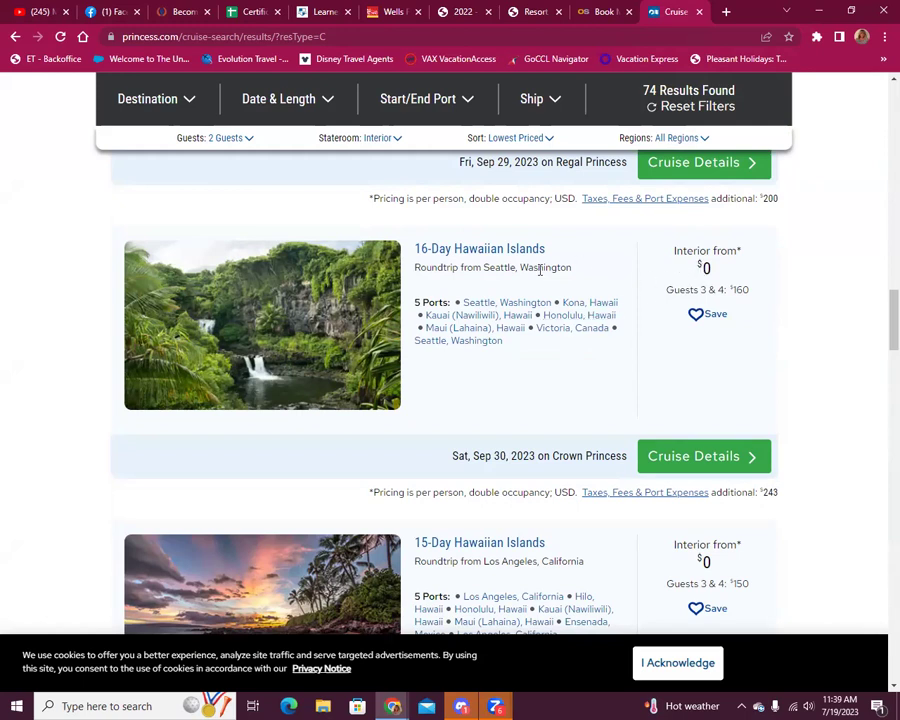
scroll(500, 220, up, 4)
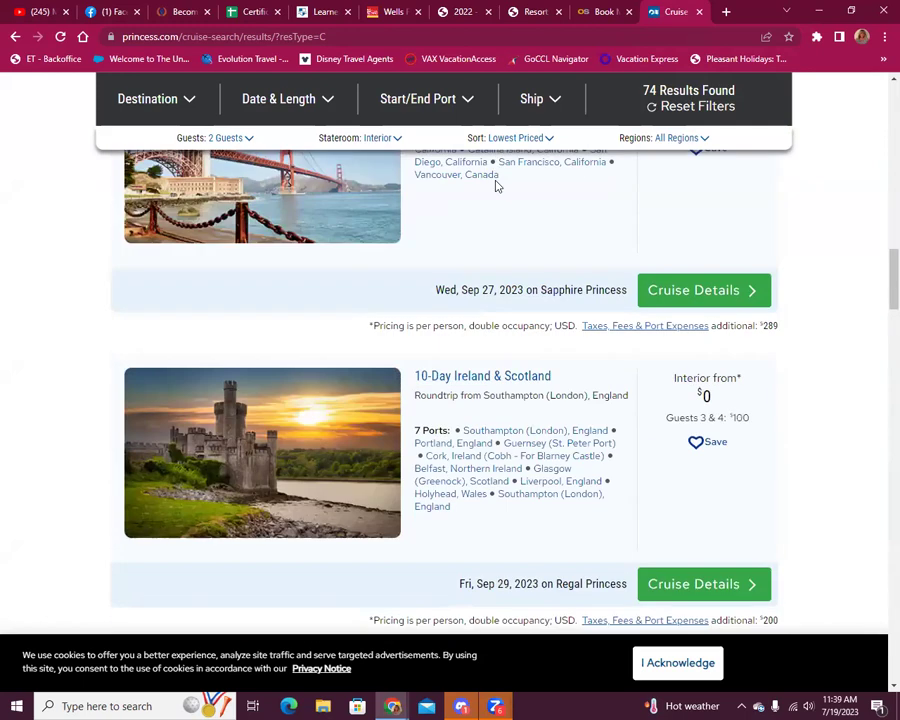
click(377, 145)
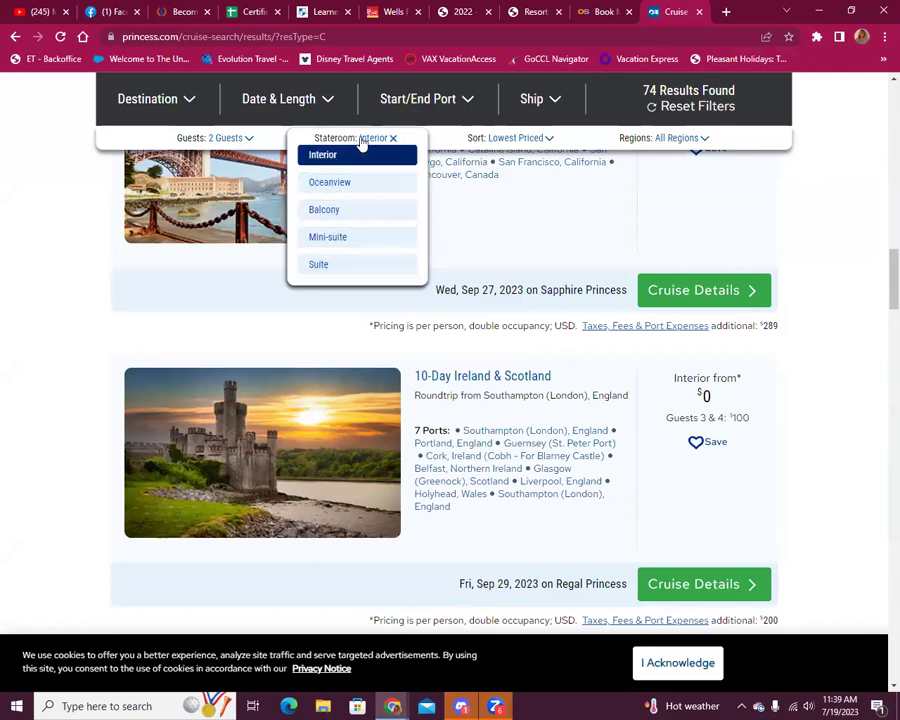
click(334, 158)
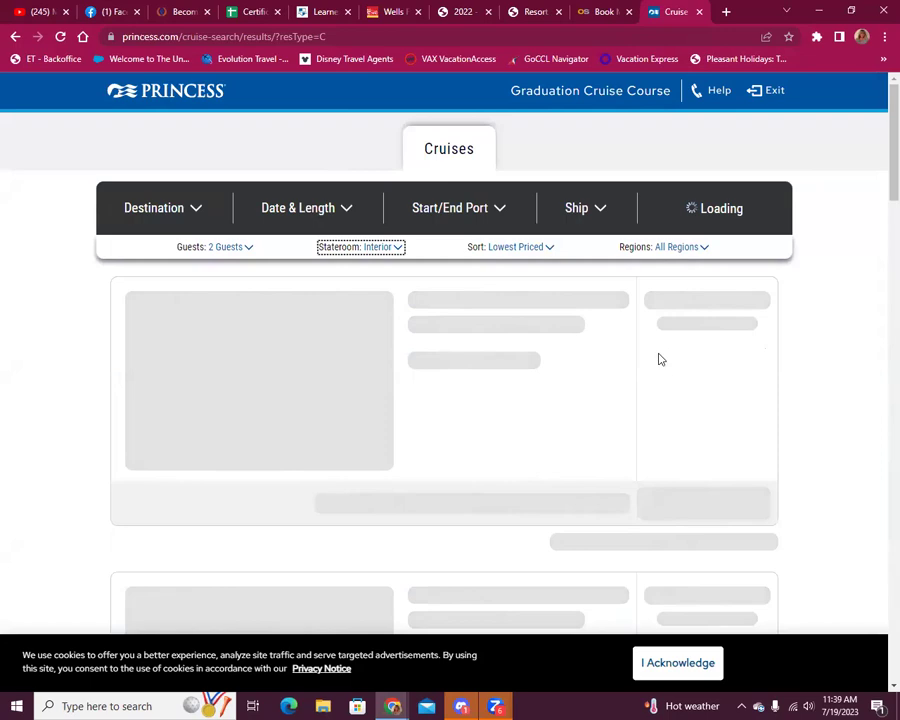
- Examine the reloaded cruise list, comparing stateroom availability and fares across the Canada, Ireland & Scotland, Hawaiian Islands and Mediterranean sailings
scroll(673, 357, down, 10)
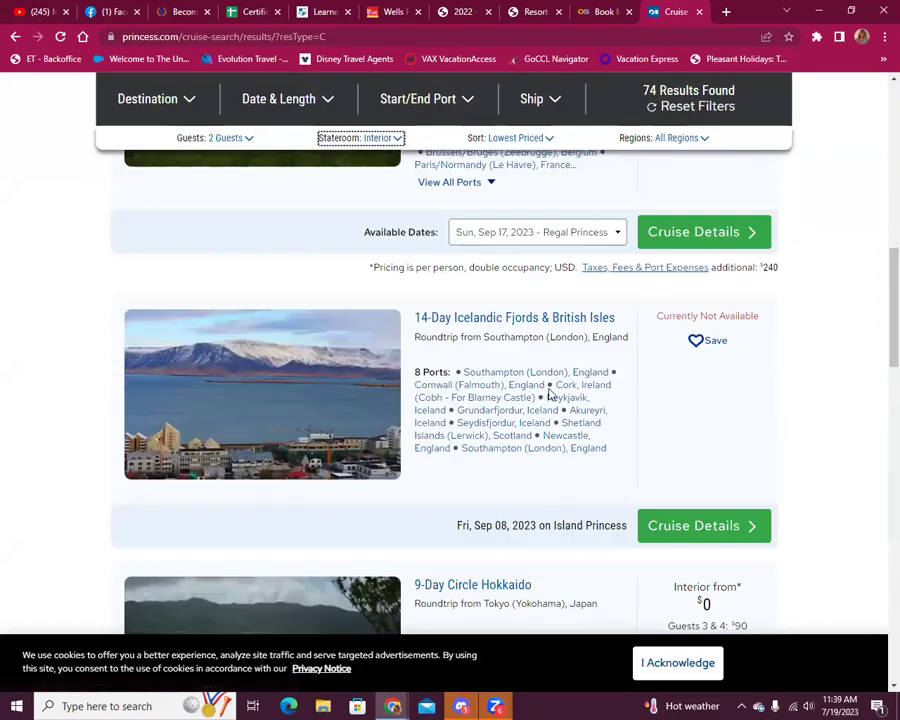
scroll(548, 395, down, 1)
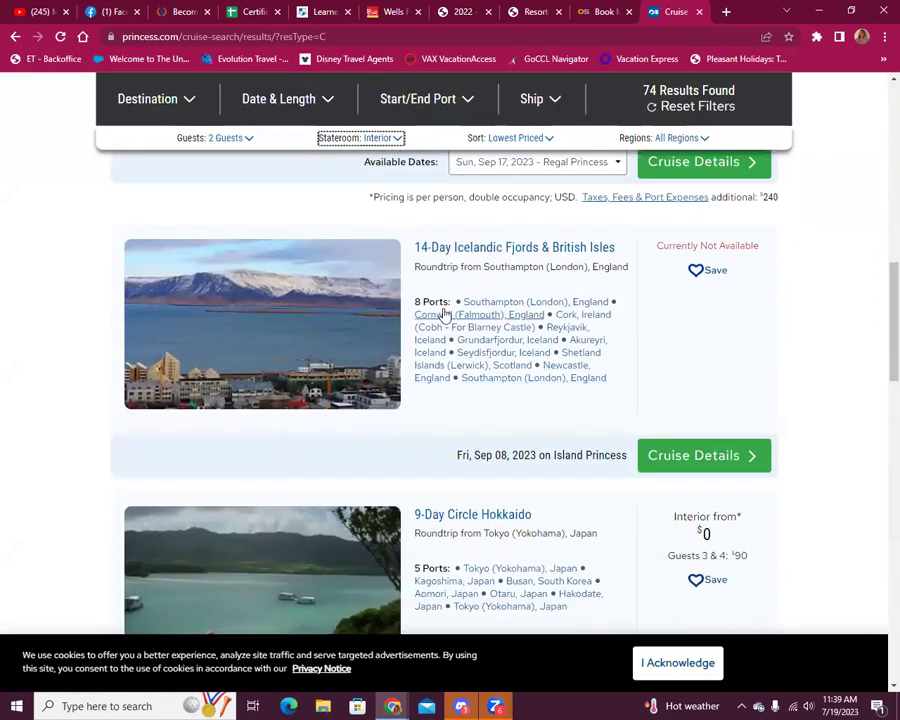
scroll(538, 346, down, 4)
scroll(517, 387, down, 4)
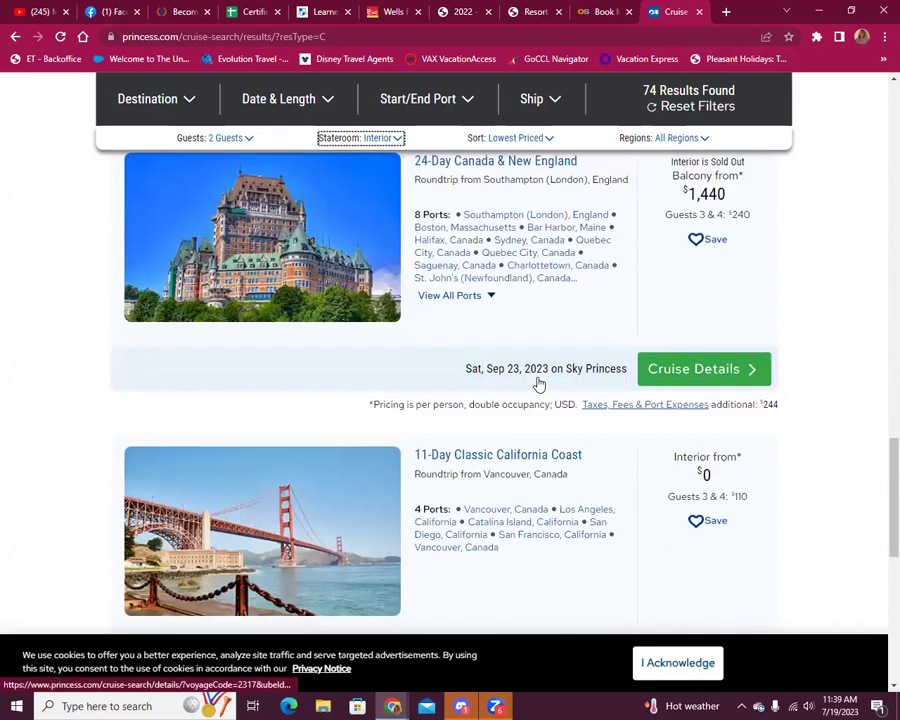
scroll(584, 335, up, 1)
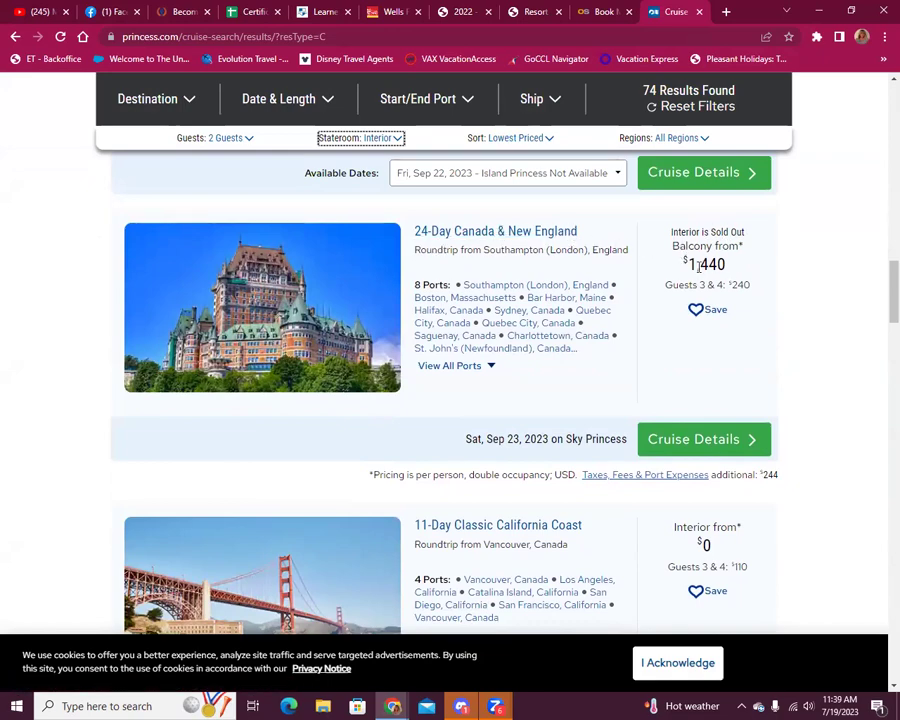
scroll(496, 422, down, 7)
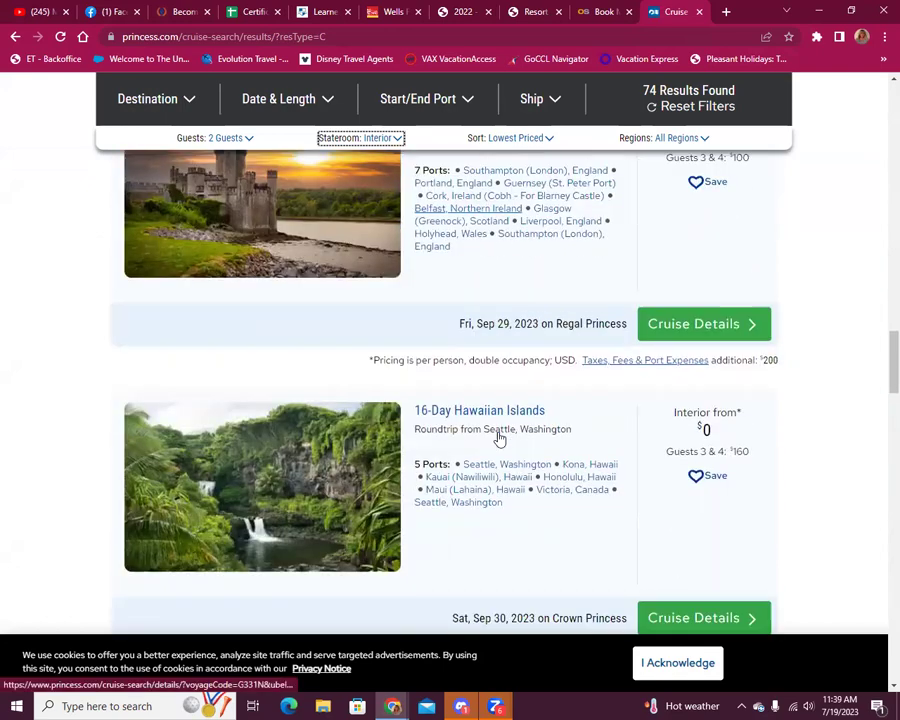
scroll(767, 376, up, 1)
scroll(767, 376, up, 1)
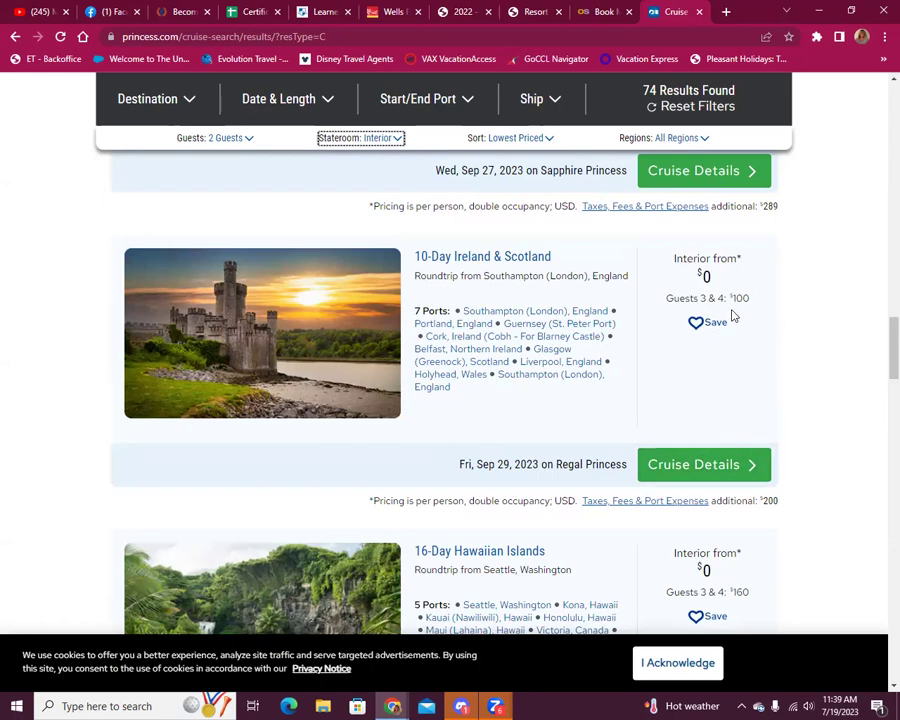
scroll(775, 357, down, 6)
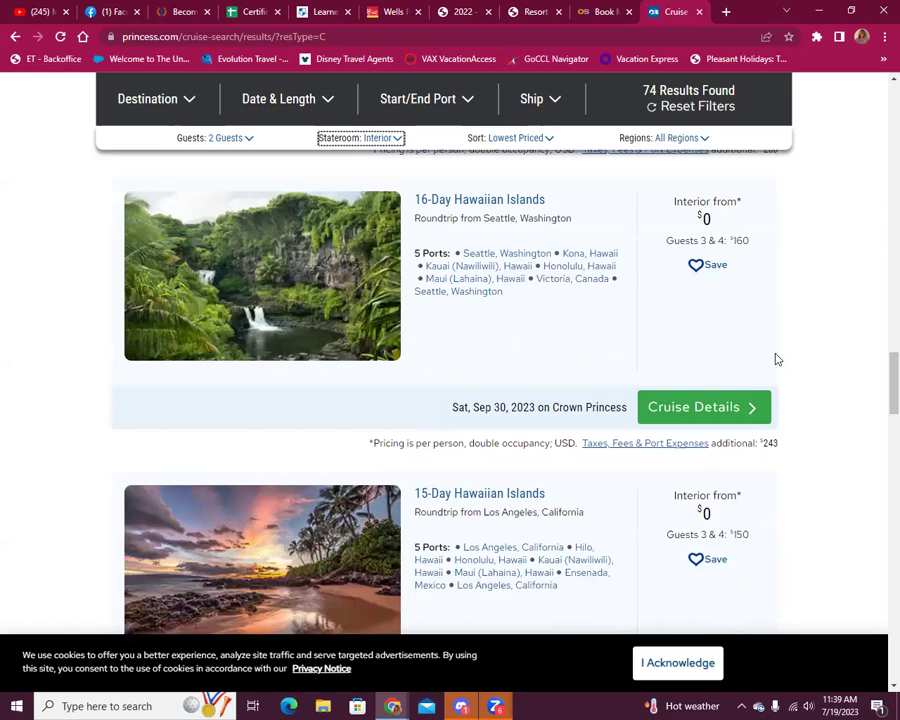
scroll(716, 379, down, 6)
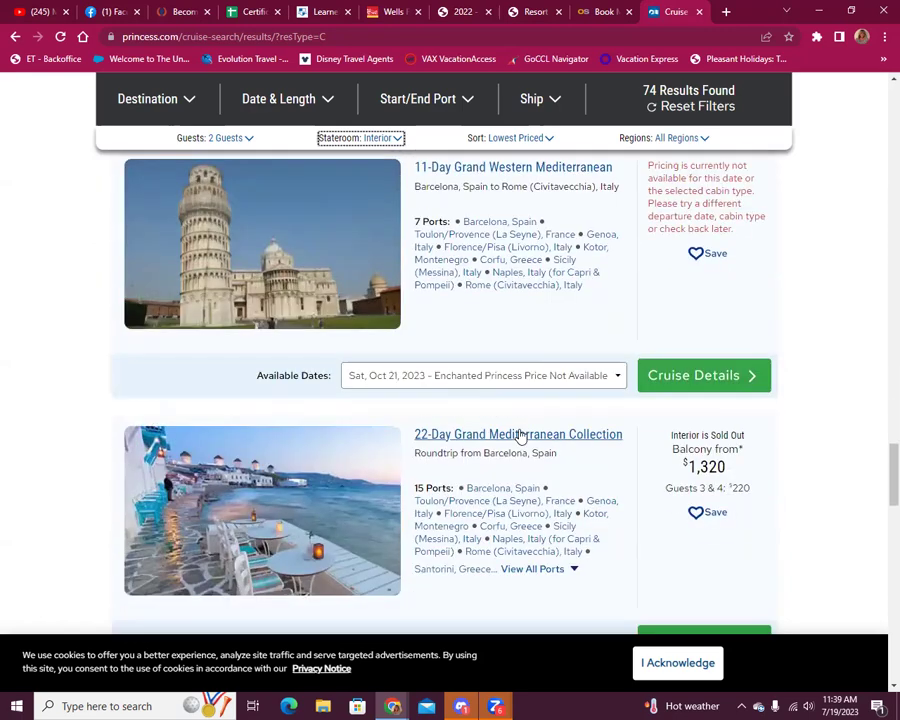